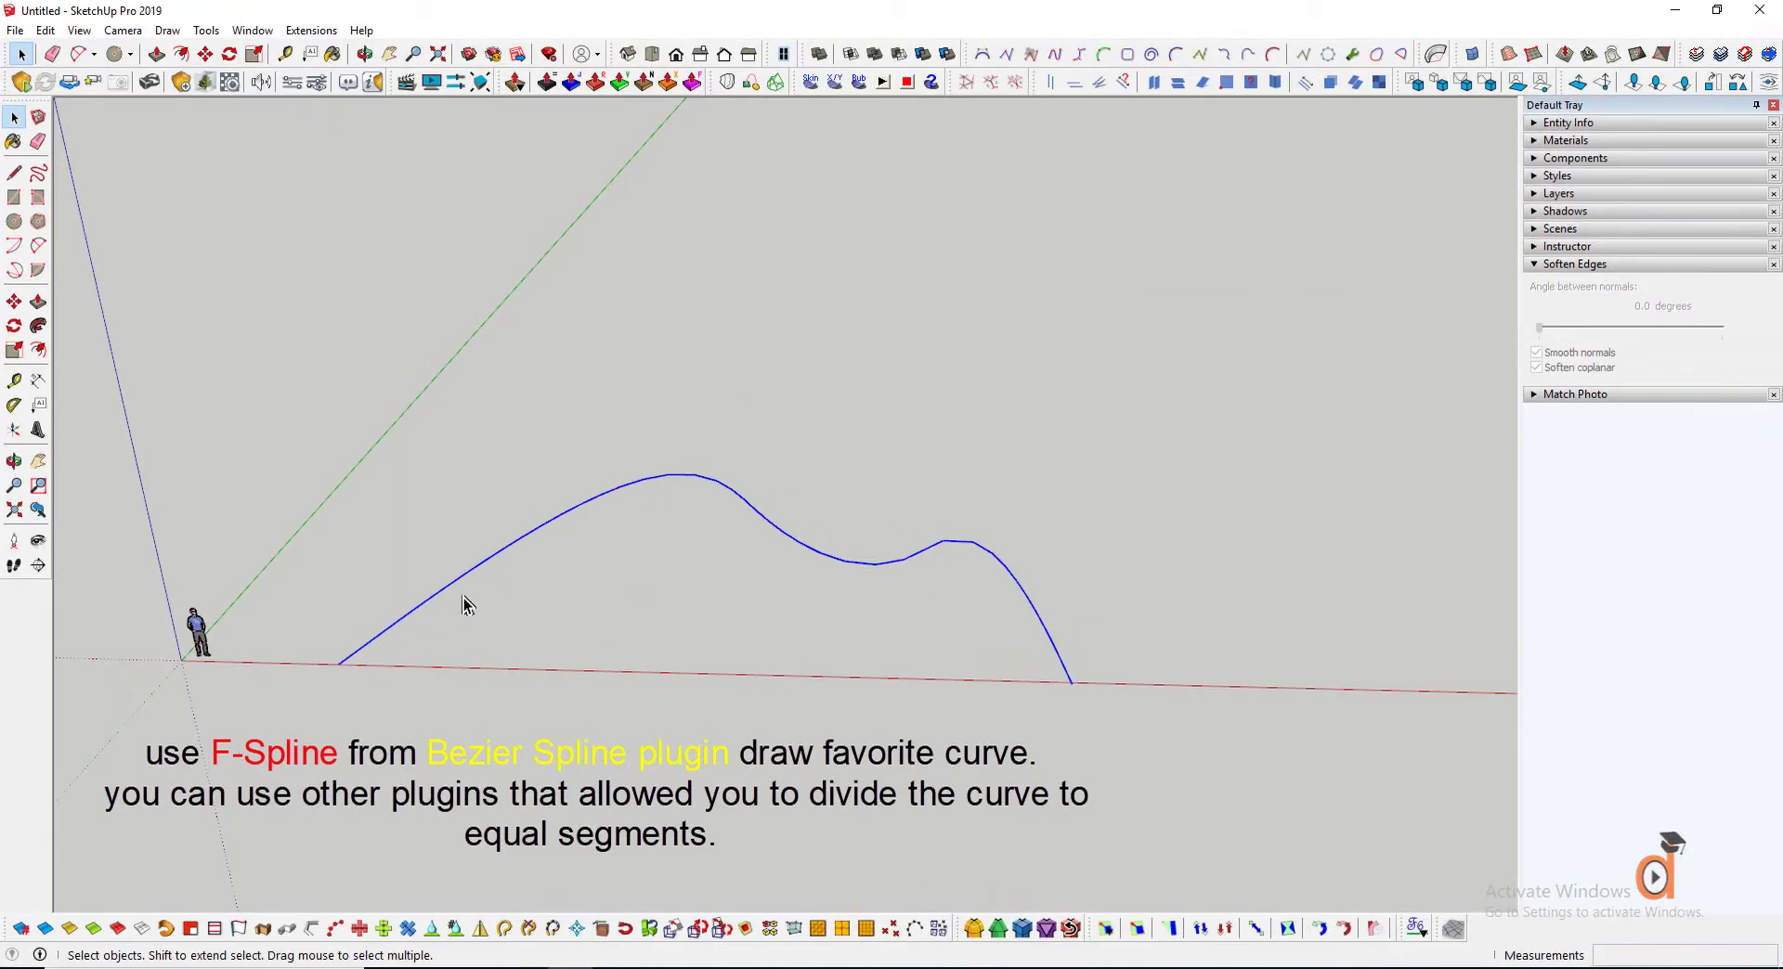
Convert the spline curve into equal-length segments with the Bezier Spline Polyline Segmentor
{"action": "scroll", "coordinate": [464, 604], "scroll_direction": "up", "scroll_amount": 3}
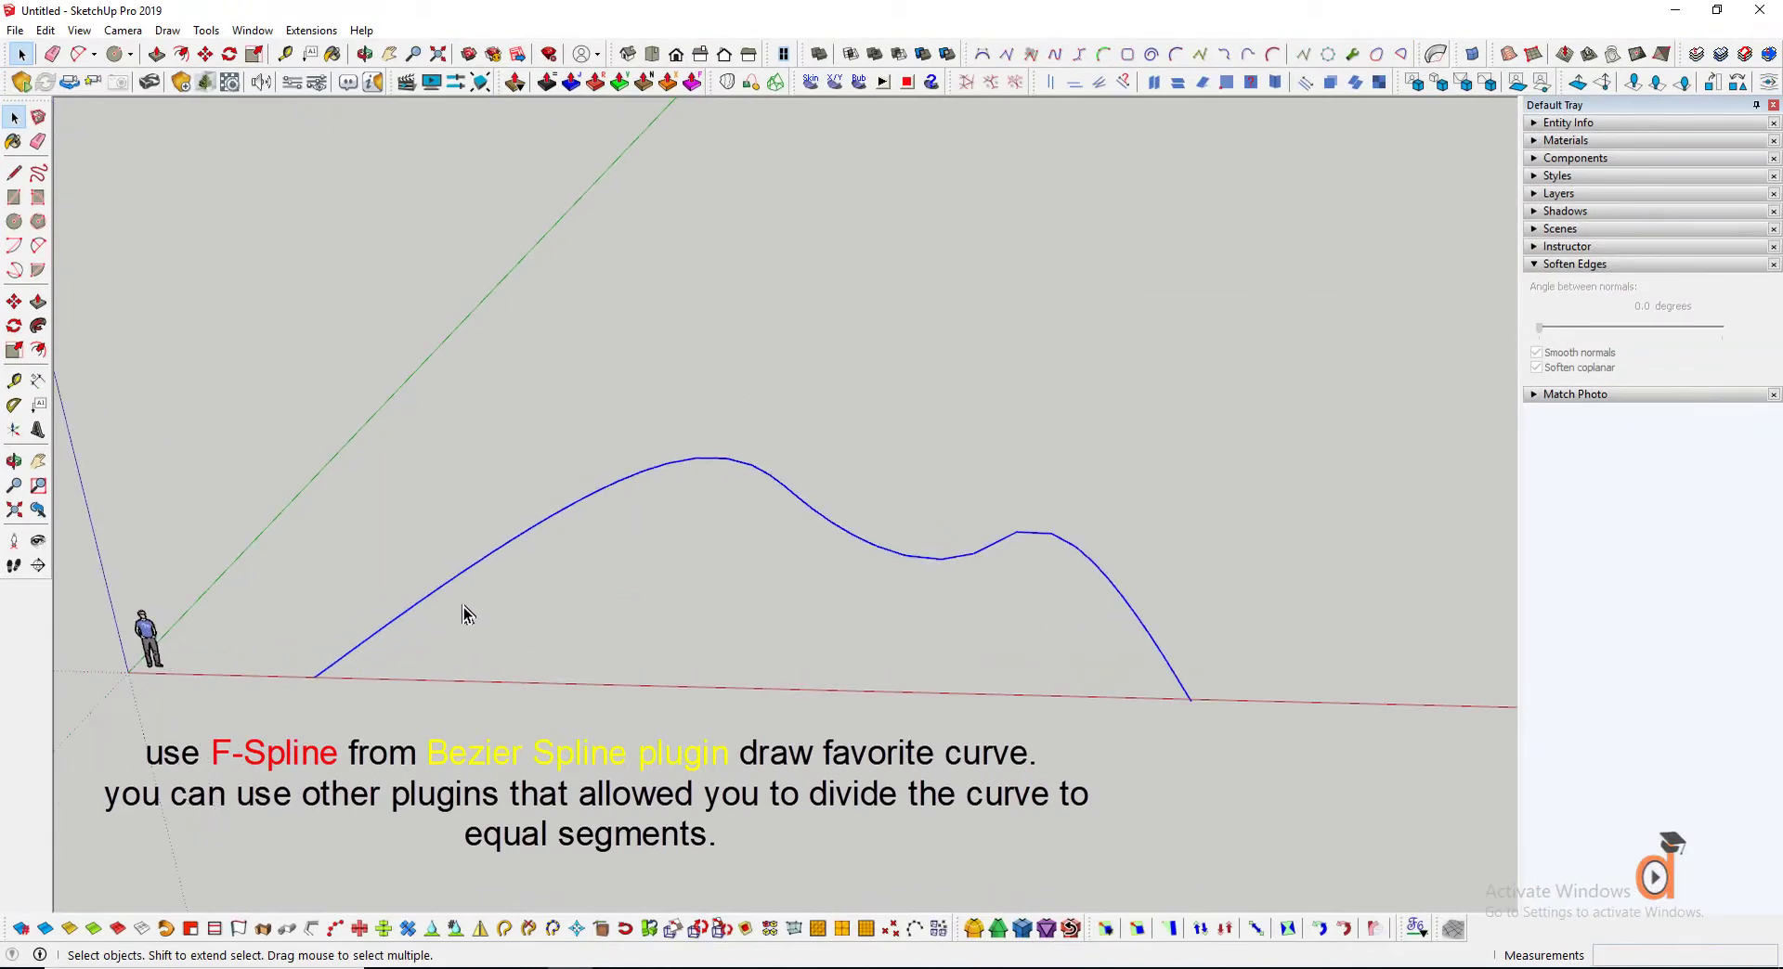
{"action": "right_click", "coordinate": [364, 642]}
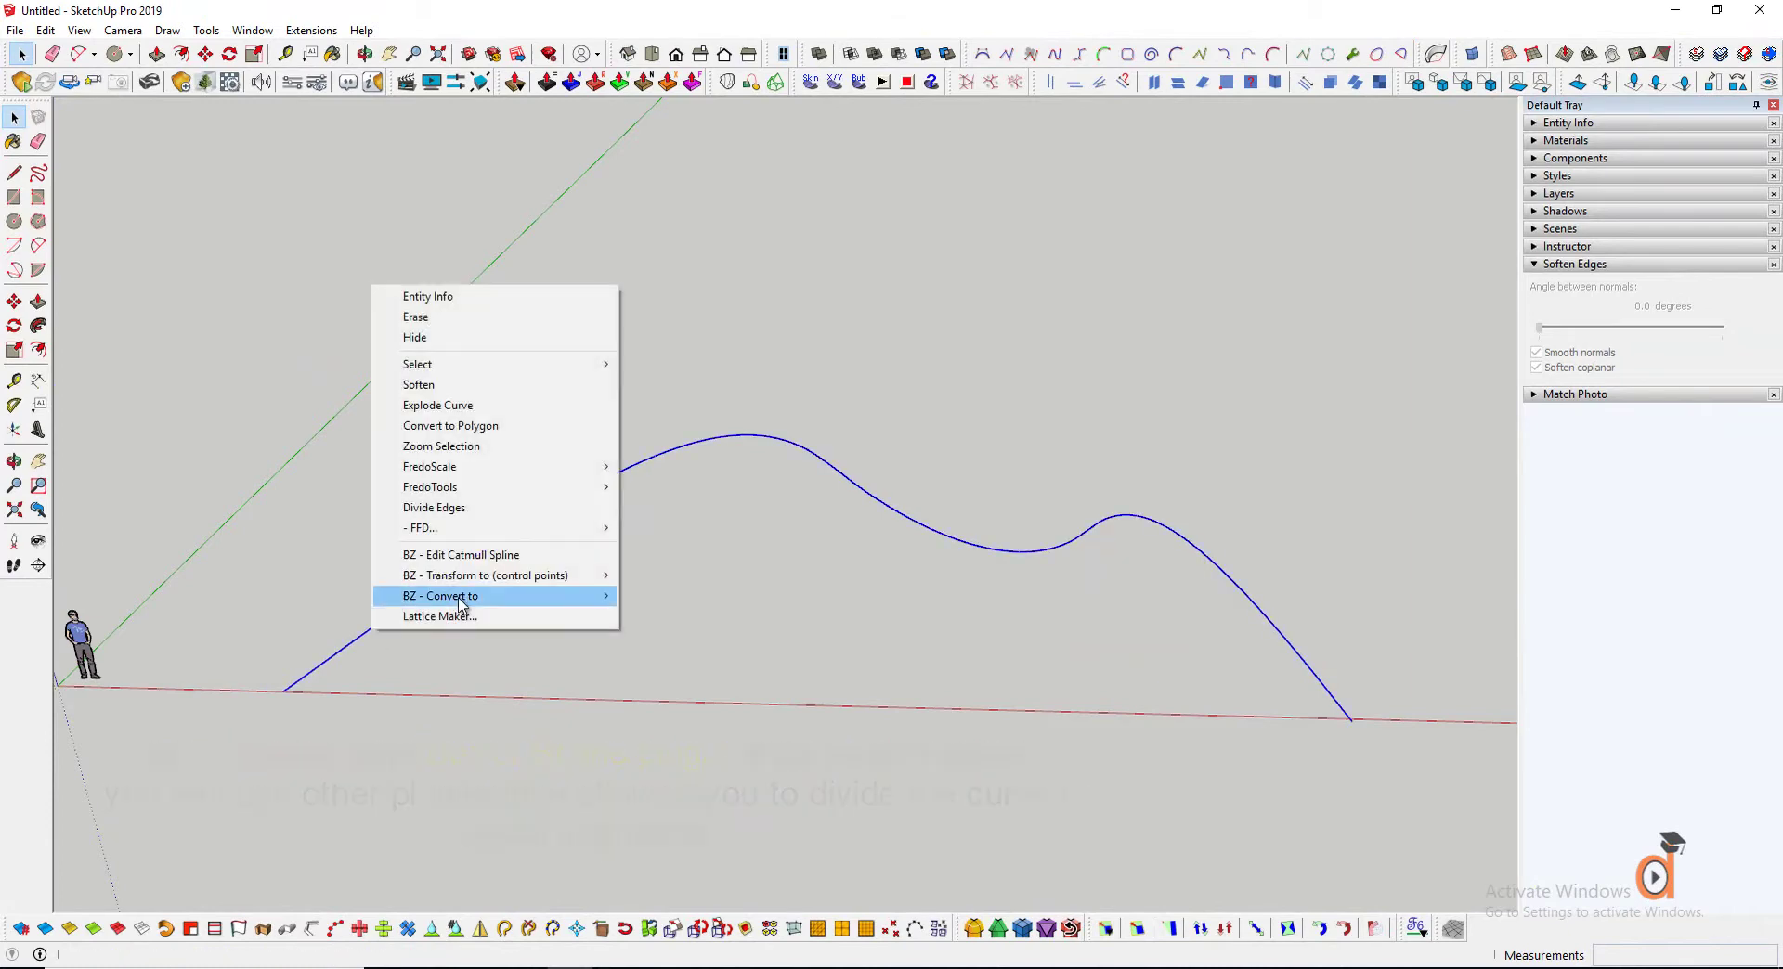
{"action": "mouse_move", "coordinate": [438, 600]}
{"action": "left_click", "coordinate": [761, 698]}
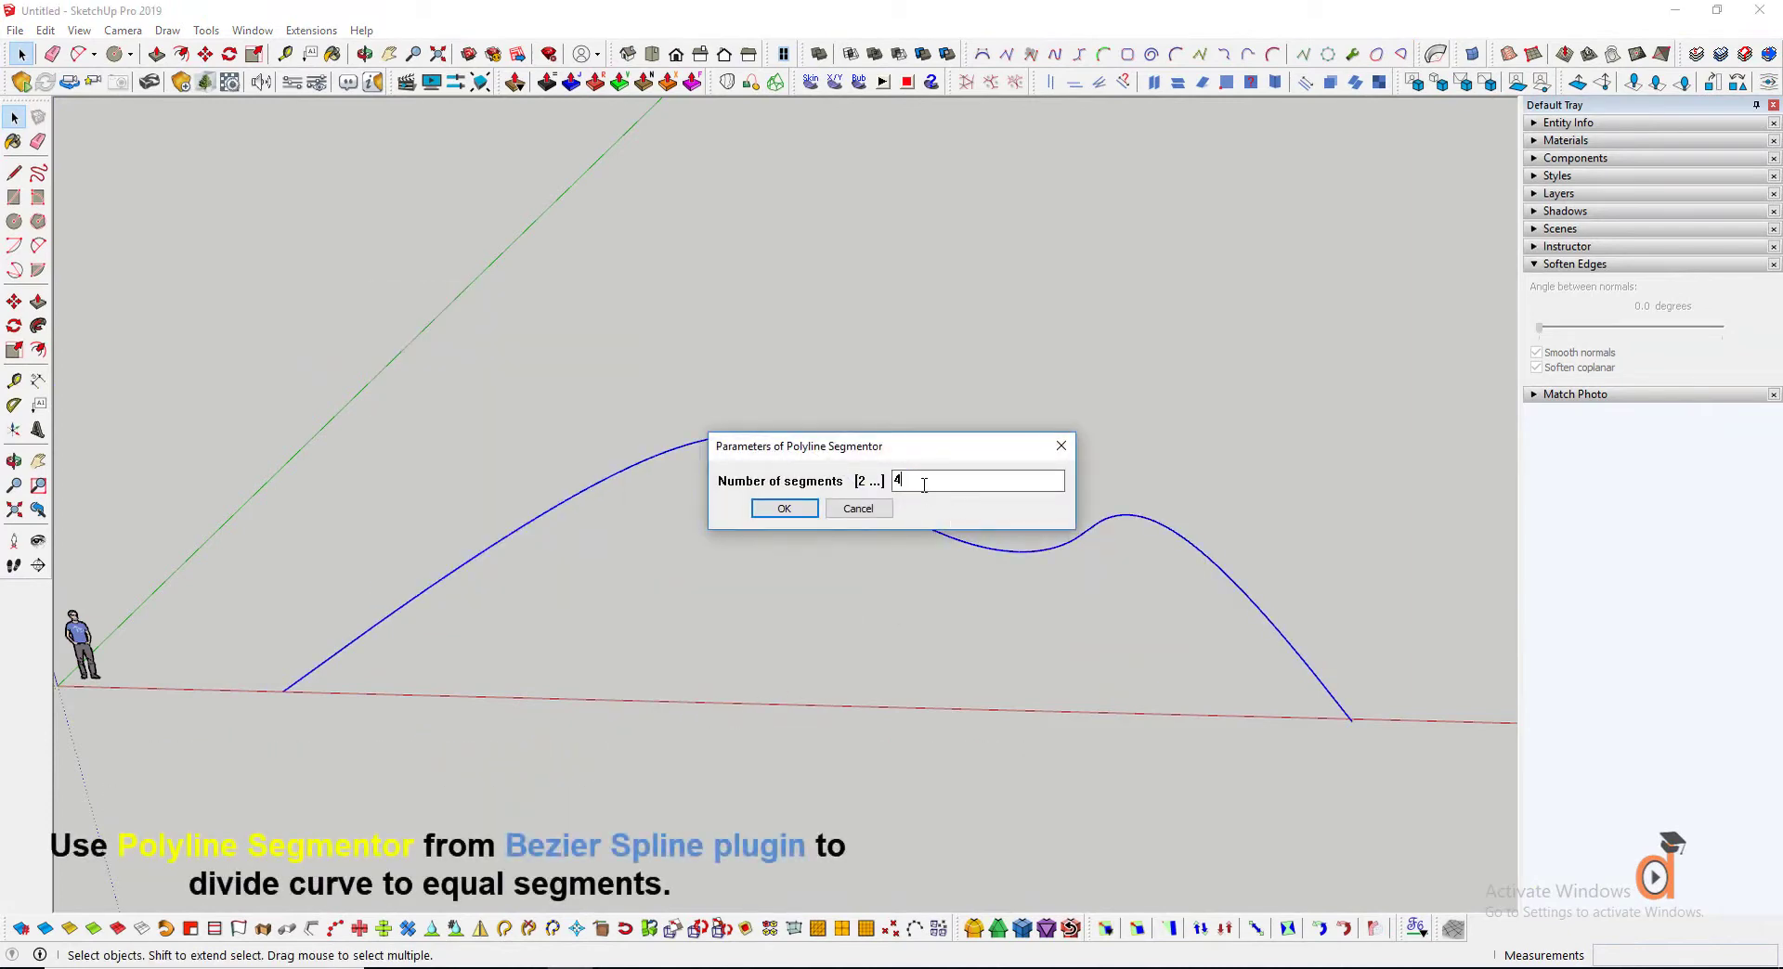
{"action": "left_click", "coordinate": [784, 508]}
Extrude the segmented curve 1 m upward along the blue axis with Extrude Lines to form a vertical strip
{"action": "scroll", "coordinate": [493, 632], "scroll_direction": "down", "scroll_amount": 2}
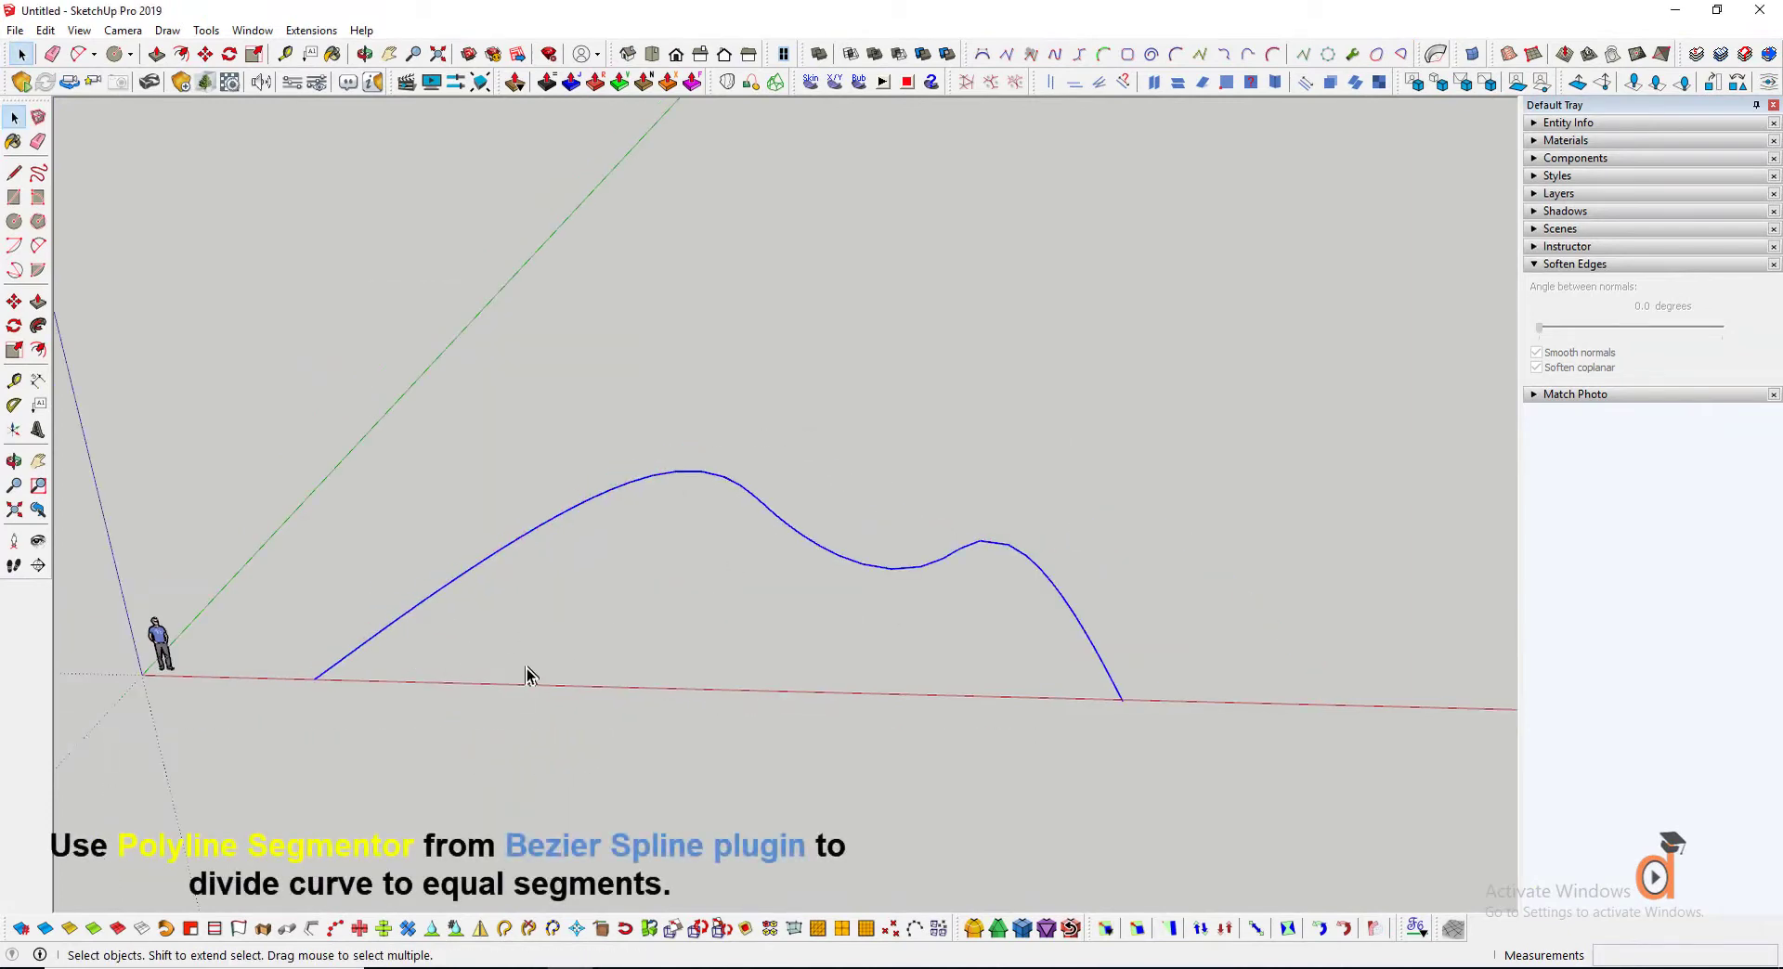
{"action": "scroll", "coordinate": [407, 659], "scroll_direction": "up", "scroll_amount": 2}
{"action": "left_click", "coordinate": [18, 463]}
{"action": "left_click_drag", "start_coordinate": [429, 661], "coordinate": [405, 601]}
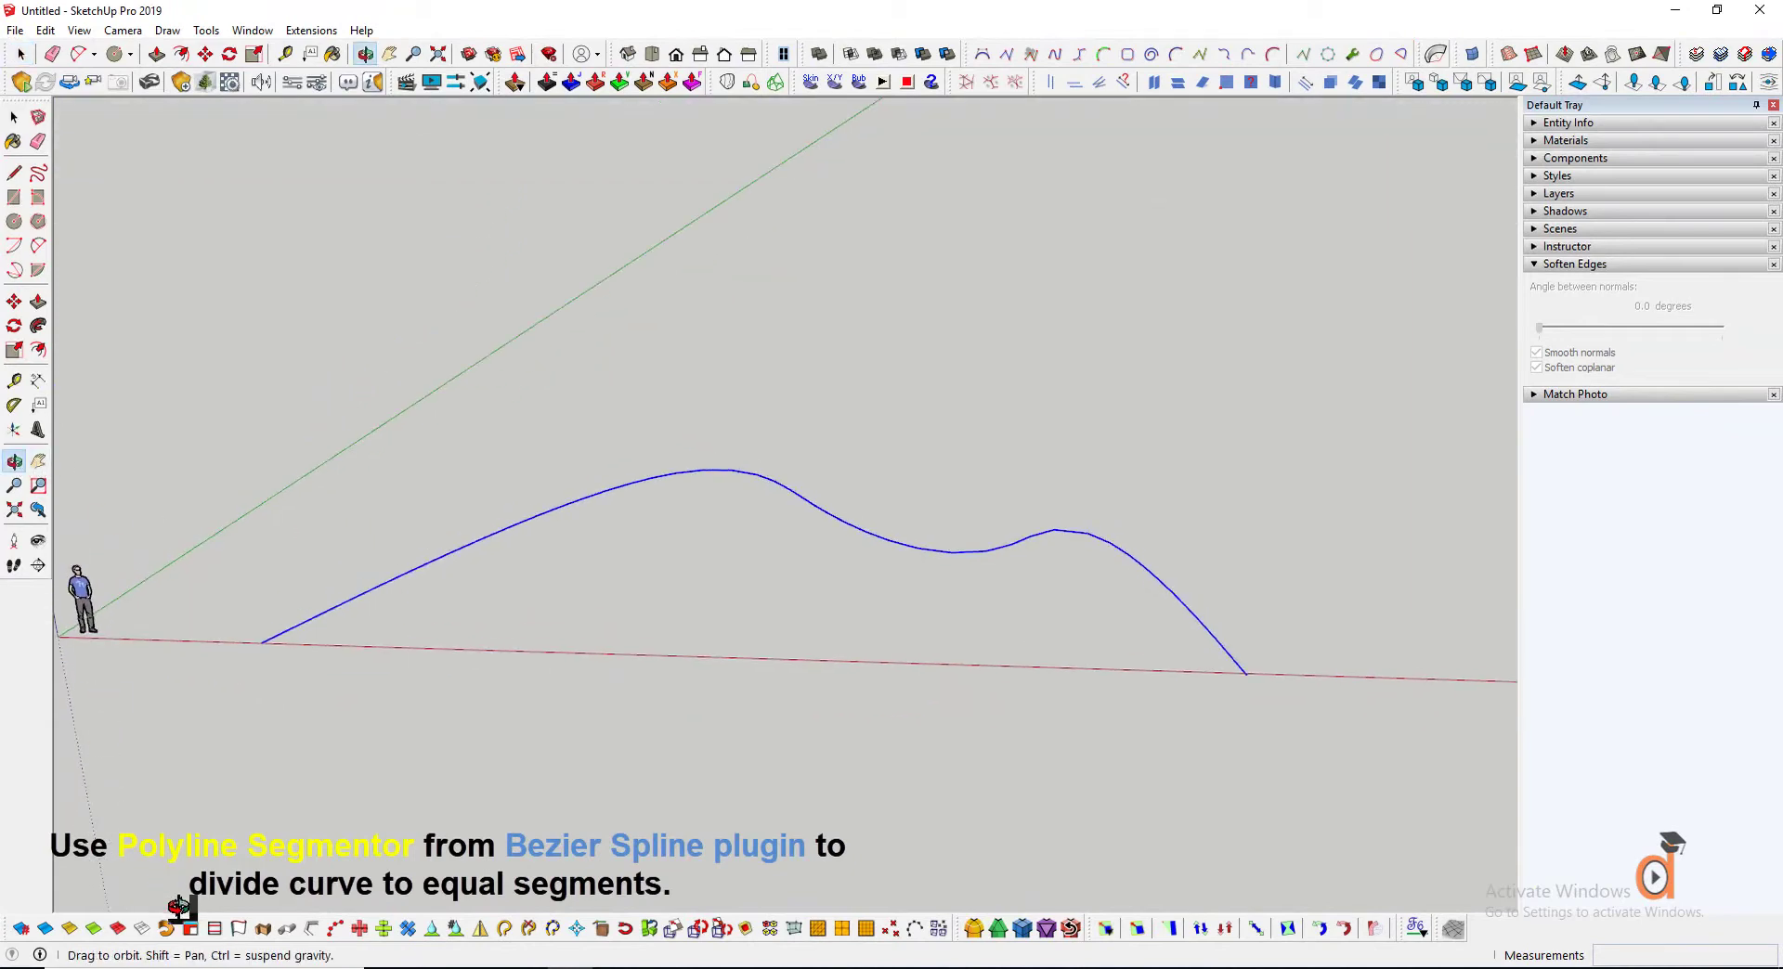
{"action": "left_click", "coordinate": [239, 929]}
{"action": "left_click", "coordinate": [266, 644]}
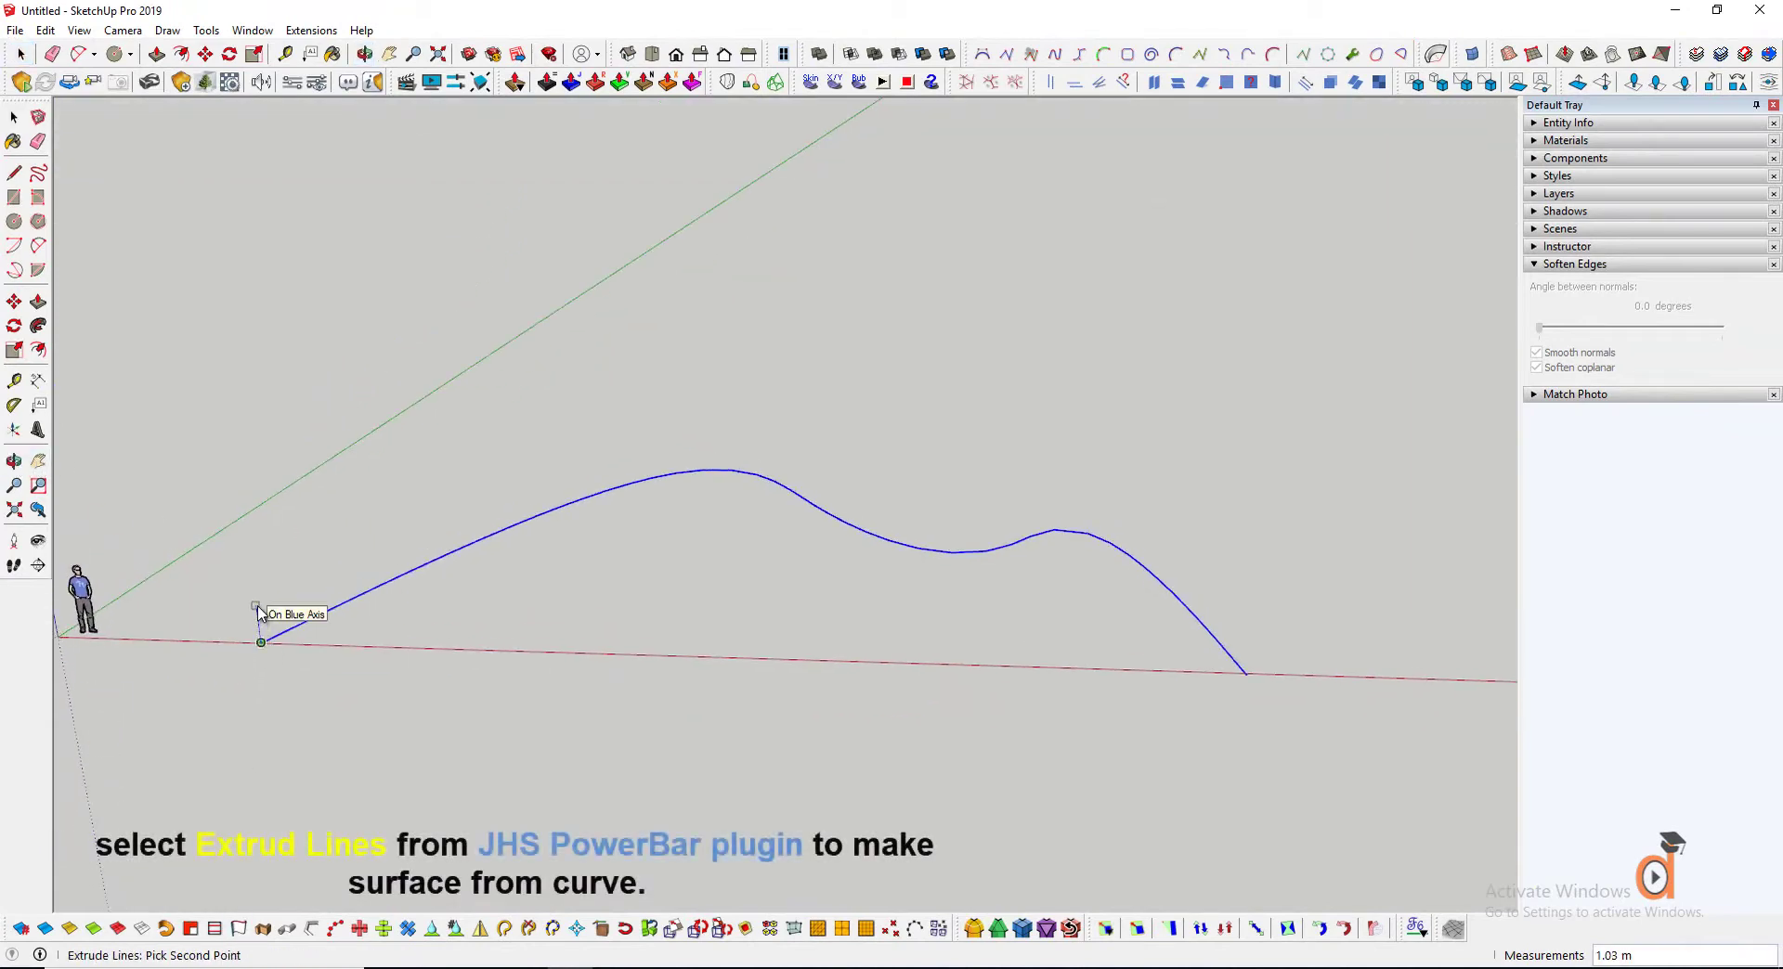
{"action": "left_click", "coordinate": [260, 613]}
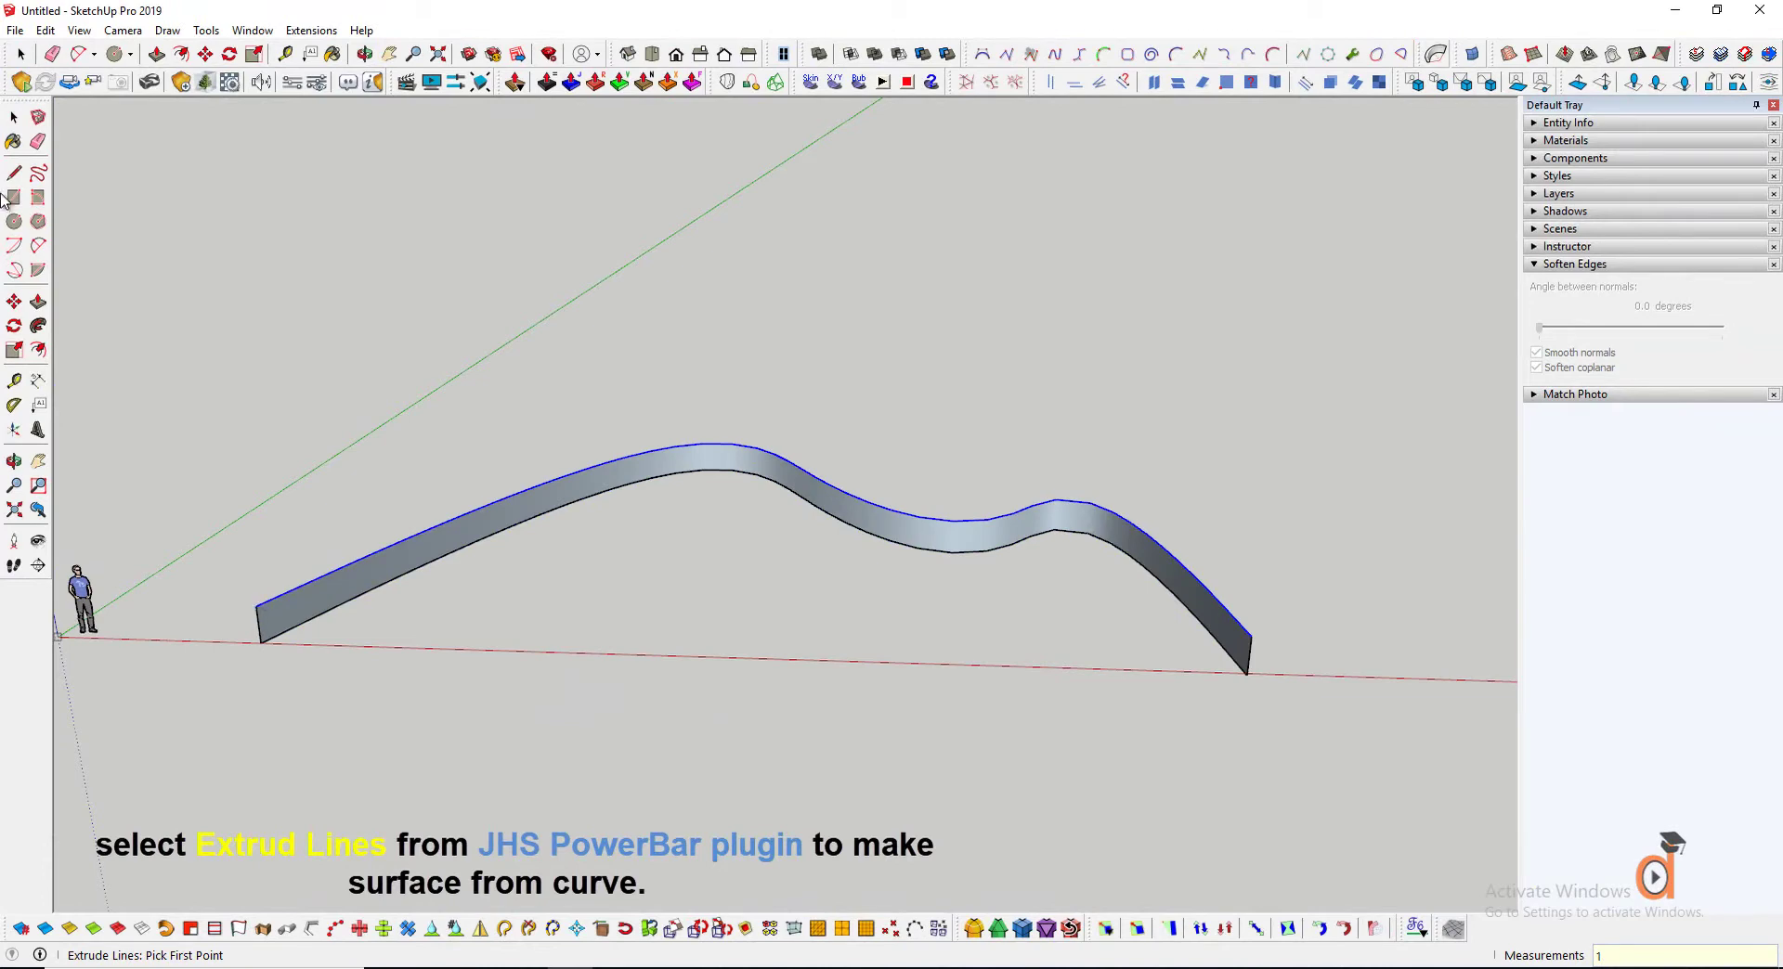
{"action": "left_click", "coordinate": [14, 118]}
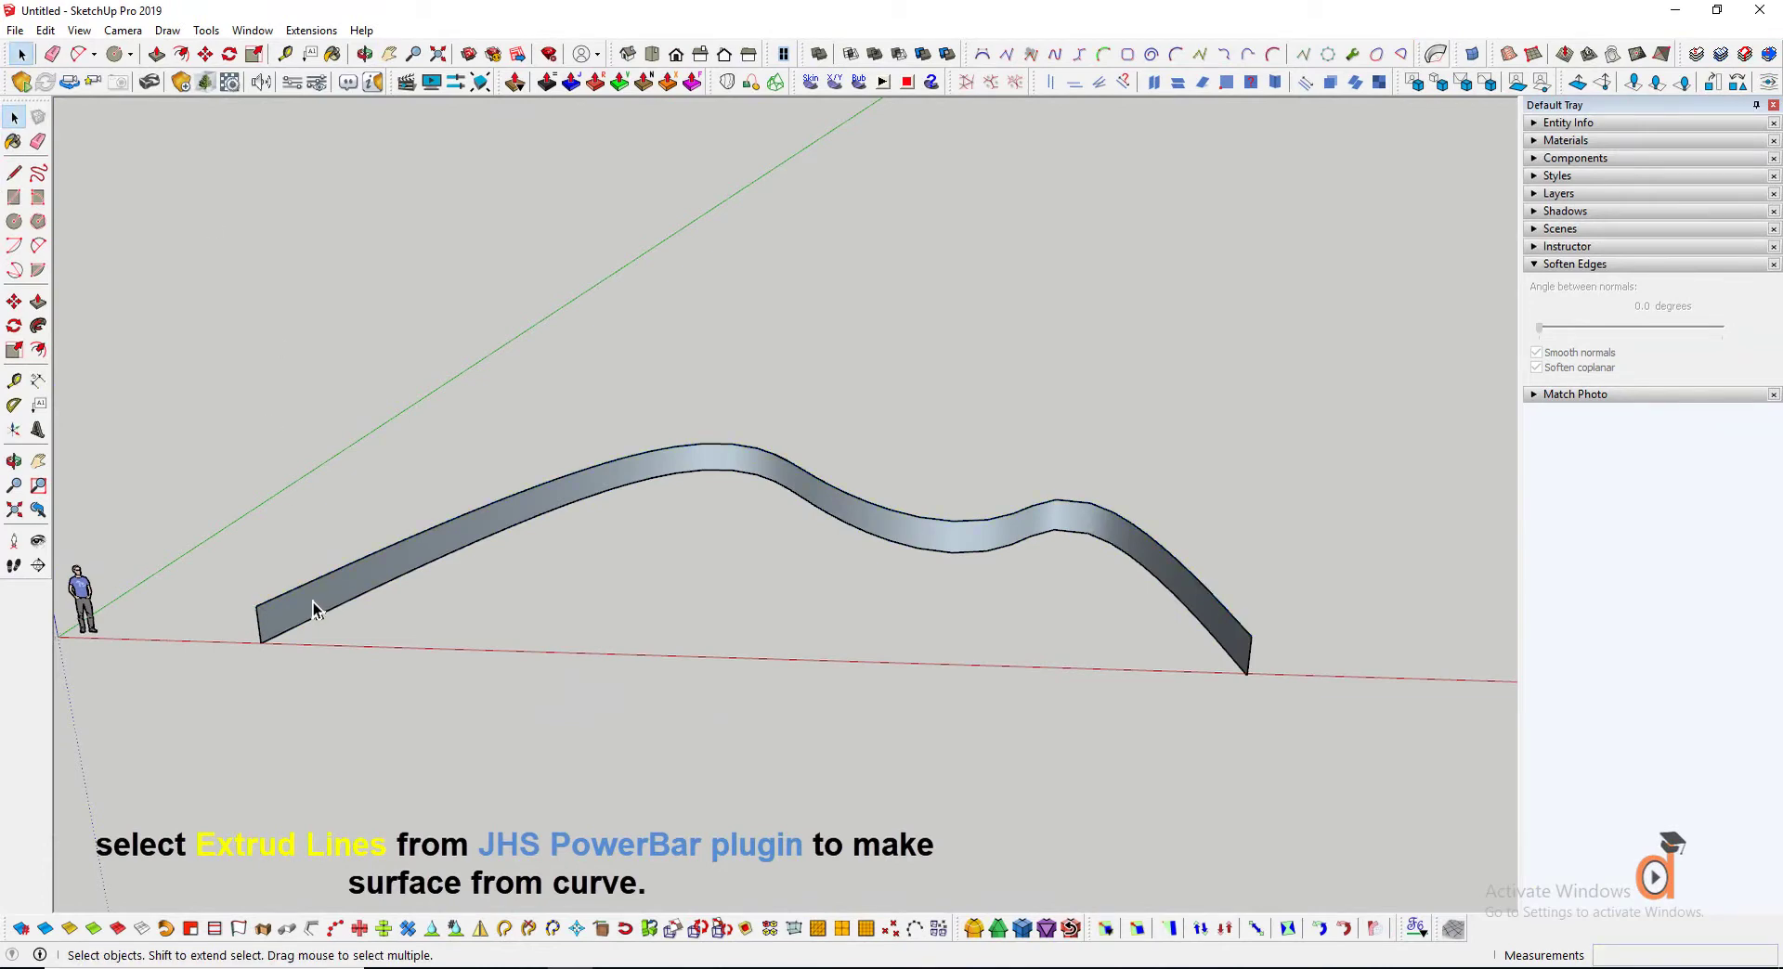
Copy the whole curved strip about 25.5 m back along the green axis
{"action": "double_click", "coordinate": [303, 613]}
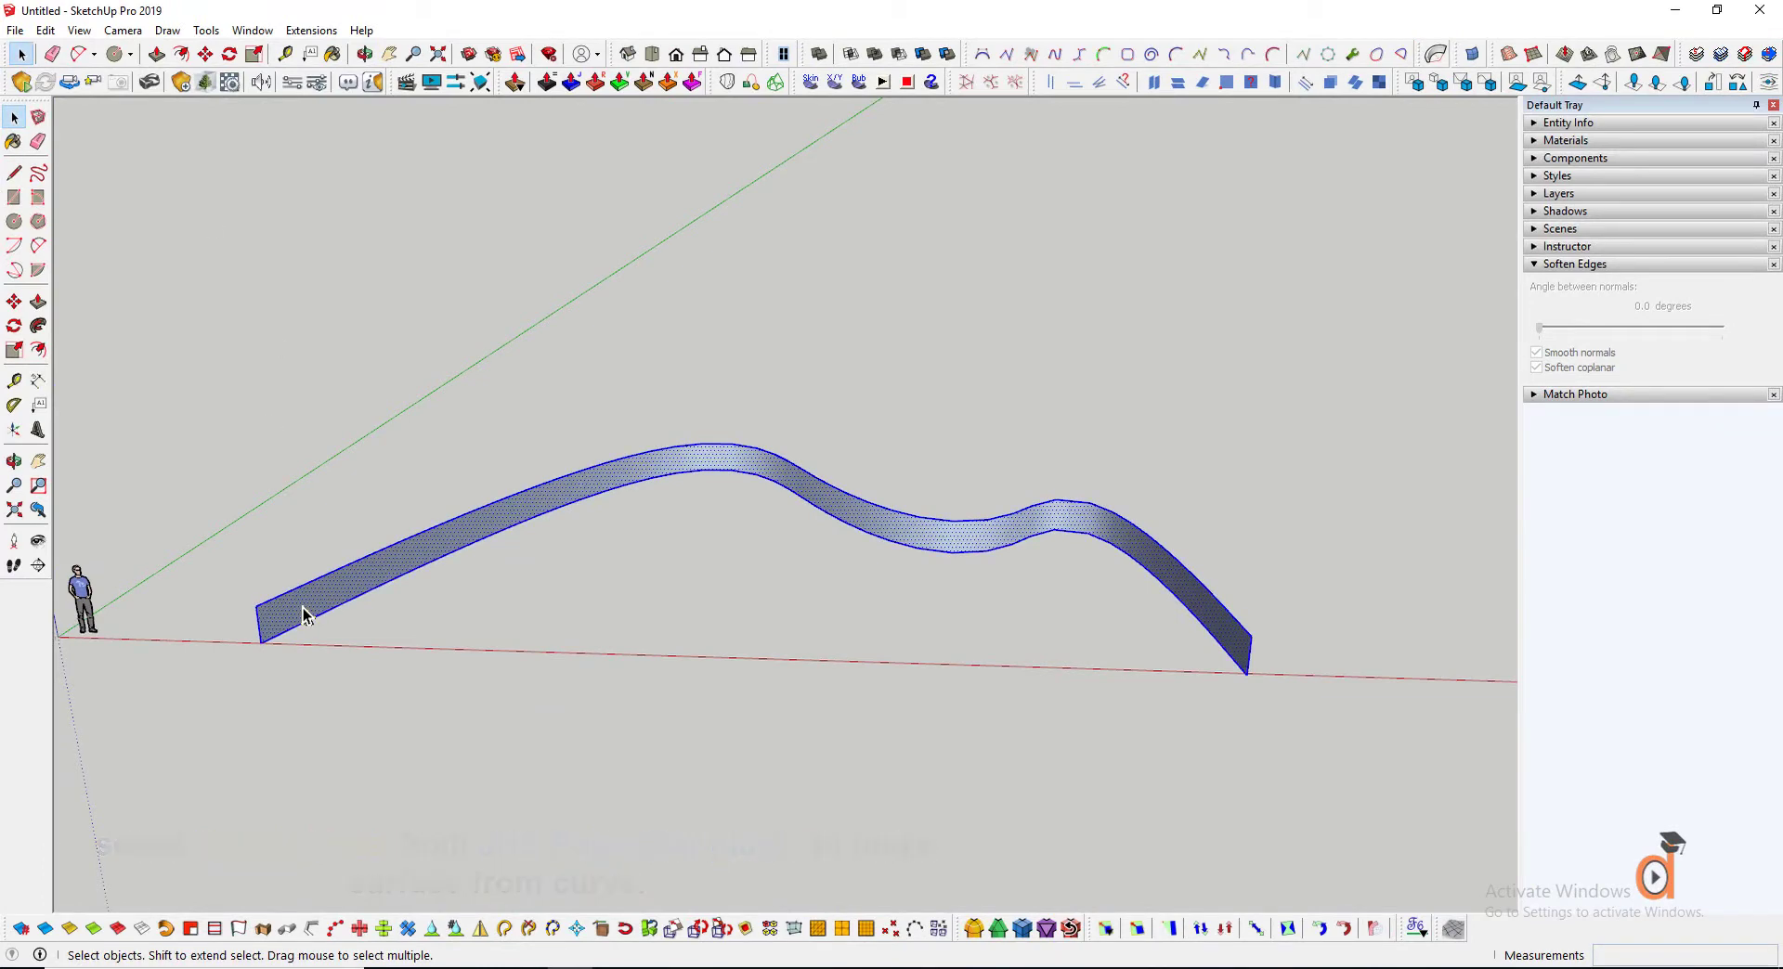
{"action": "left_click", "coordinate": [14, 302]}
{"action": "key", "text": "ctrl"}
{"action": "left_click", "coordinate": [270, 624]}
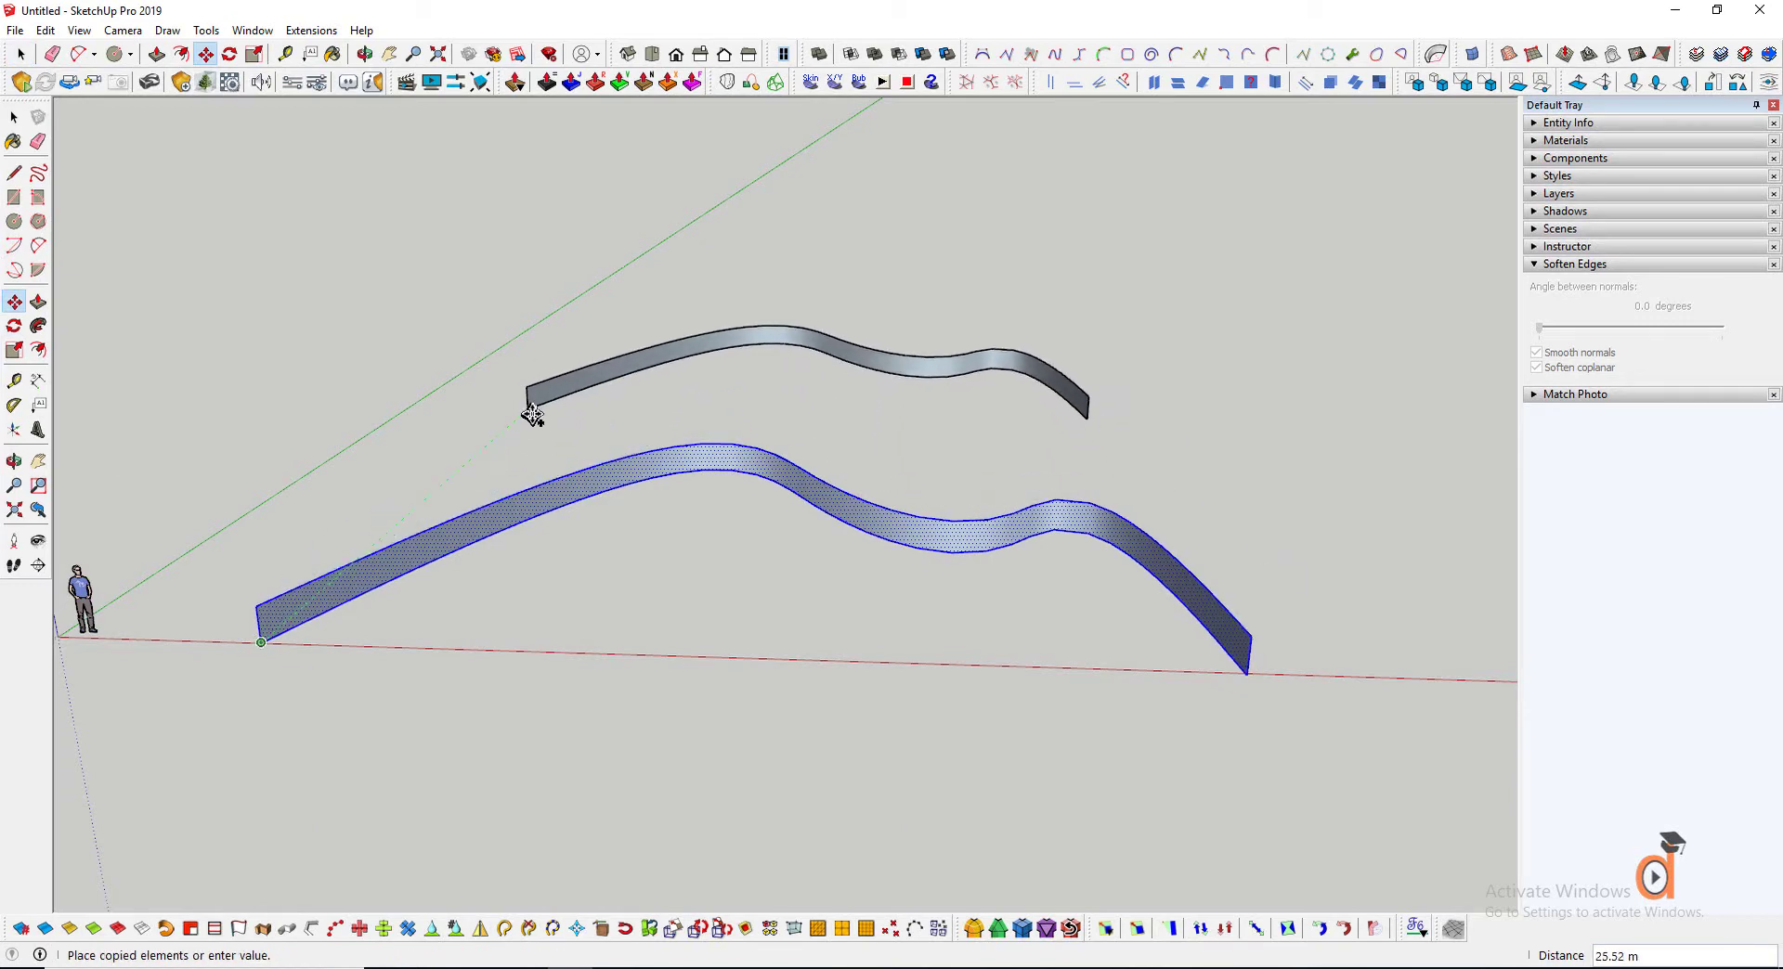
{"action": "left_click", "coordinate": [534, 406]}
{"action": "key", "text": "space"}
Group the front strip and unsoften its edges to a 0-degree angle between normals, exposing the individual faces
{"action": "left_click", "coordinate": [351, 584]}
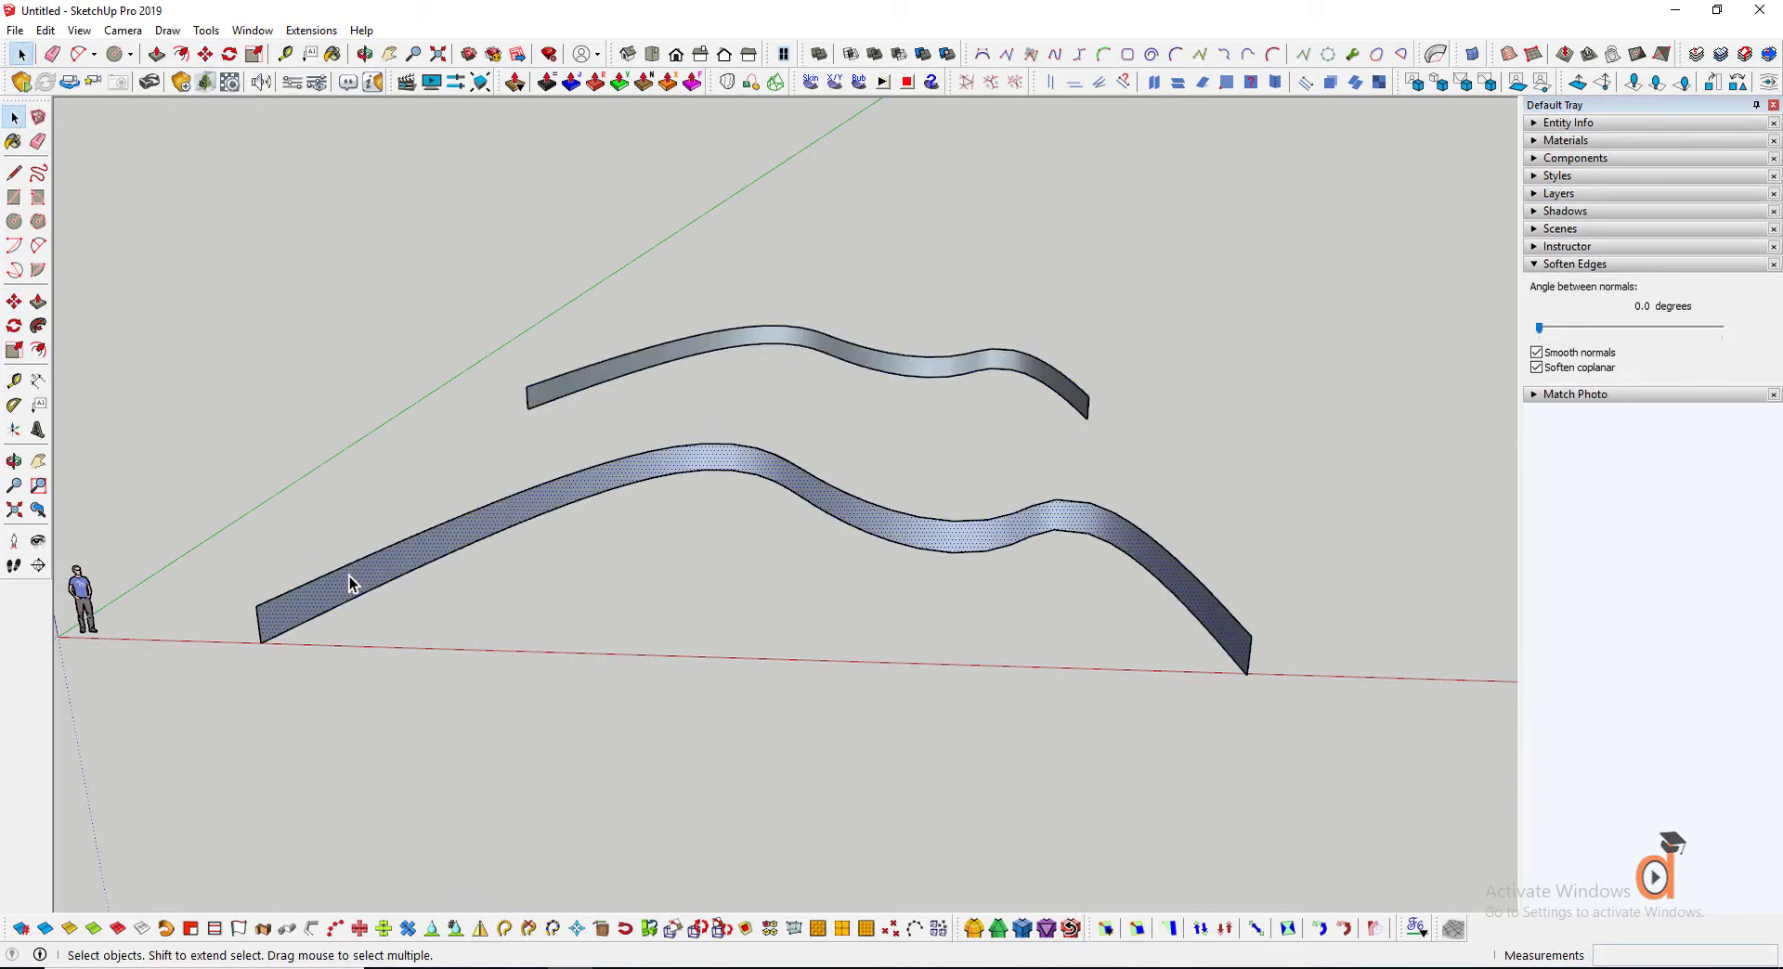
{"action": "right_click", "coordinate": [889, 521]}
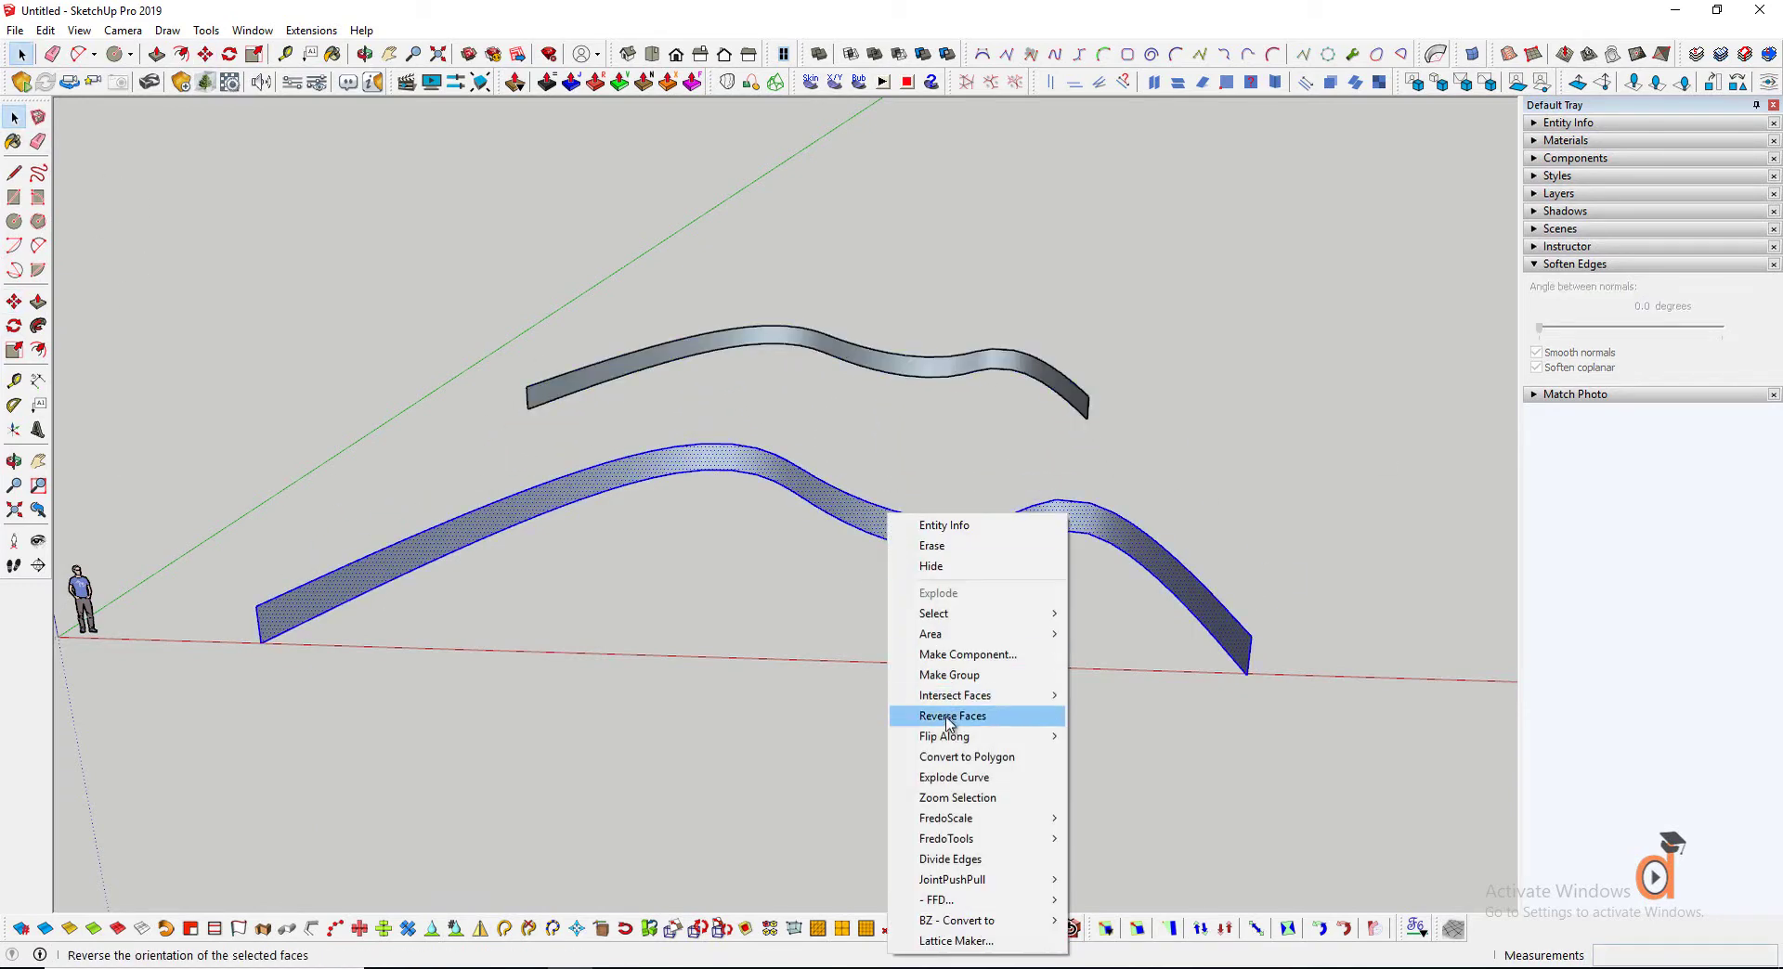
{"action": "left_click", "coordinate": [957, 677]}
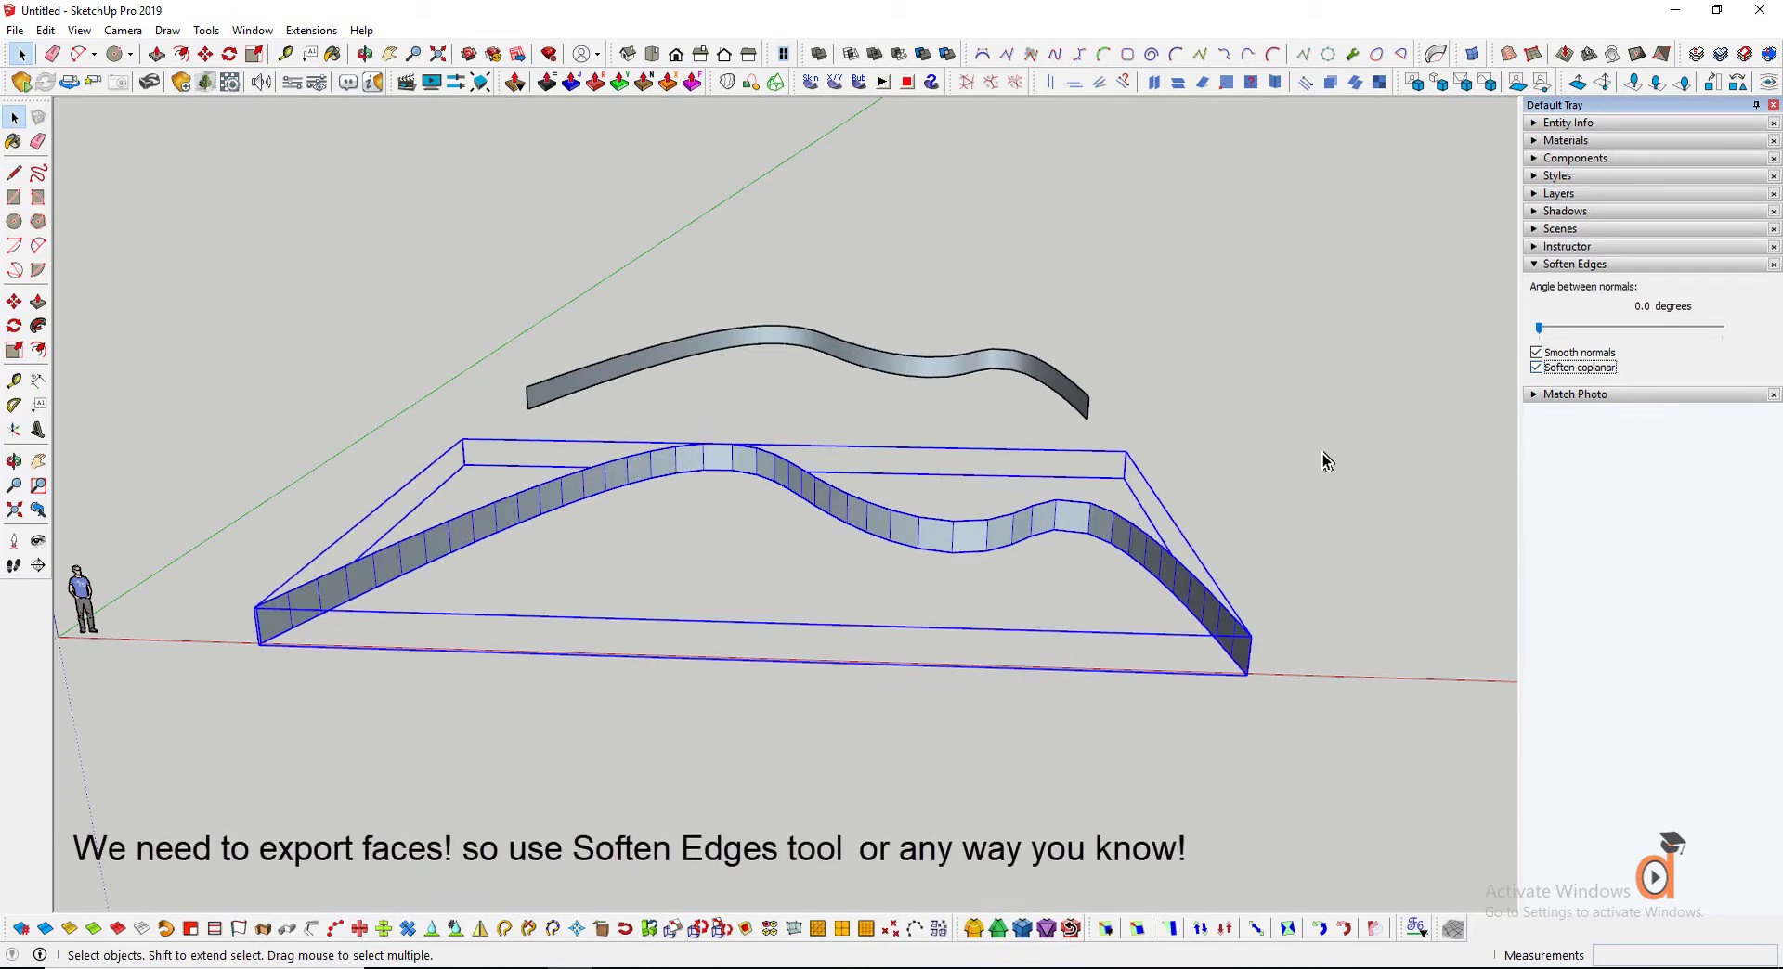
{"action": "left_click", "coordinate": [1322, 458]}
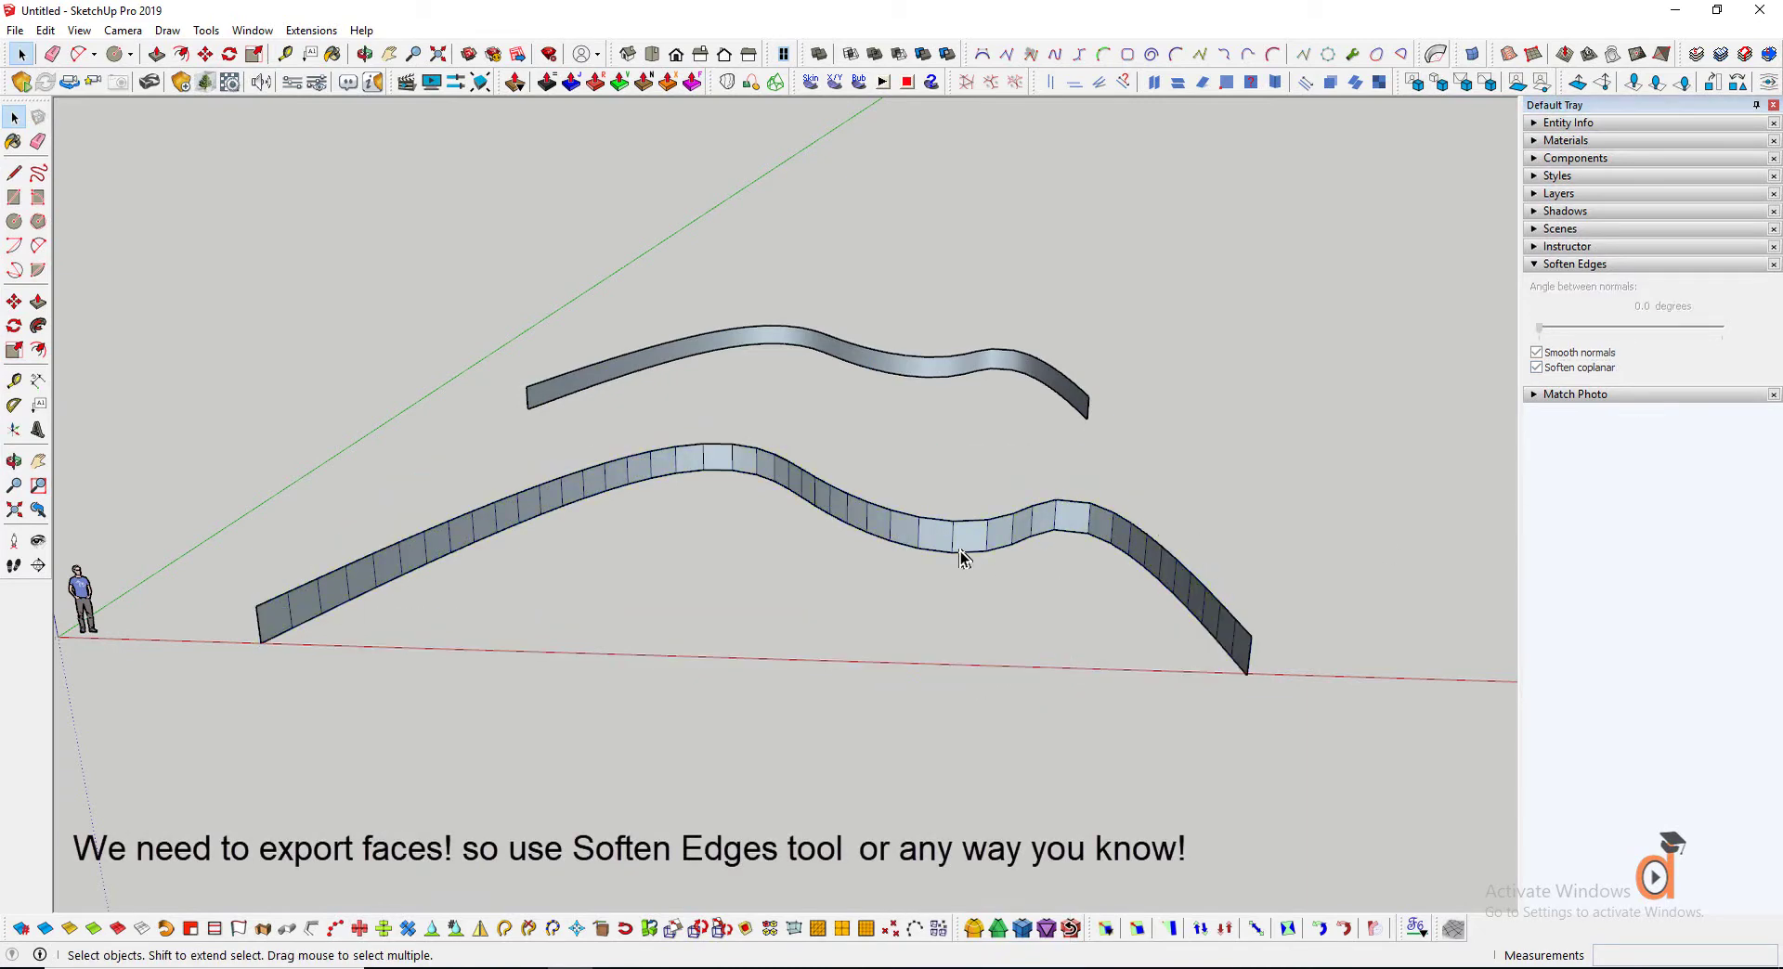
Explode the front strip's group back into loose faces and clear the selection
{"action": "left_click", "coordinate": [964, 551]}
{"action": "right_click", "coordinate": [475, 532]}
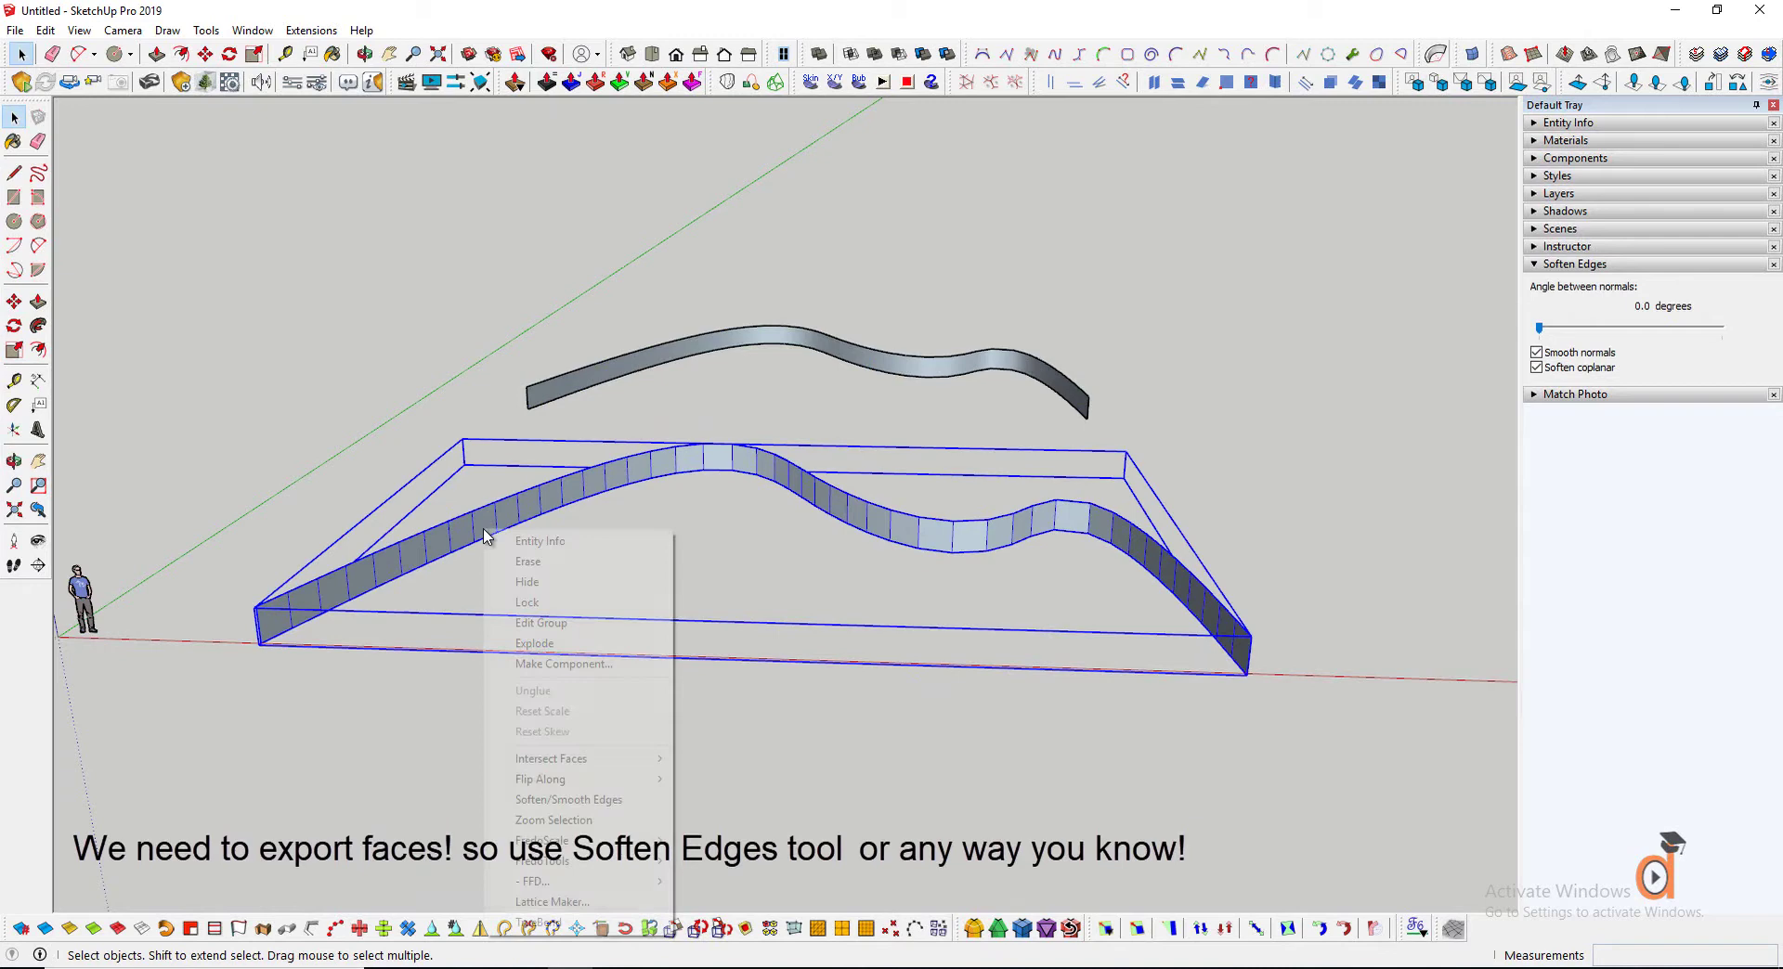
{"action": "left_click", "coordinate": [548, 642]}
{"action": "left_click", "coordinate": [1402, 713]}
Copy the end face of the front strip out beyond its end, onto the red axis
{"action": "scroll", "coordinate": [1181, 666], "scroll_direction": "up", "scroll_amount": 2}
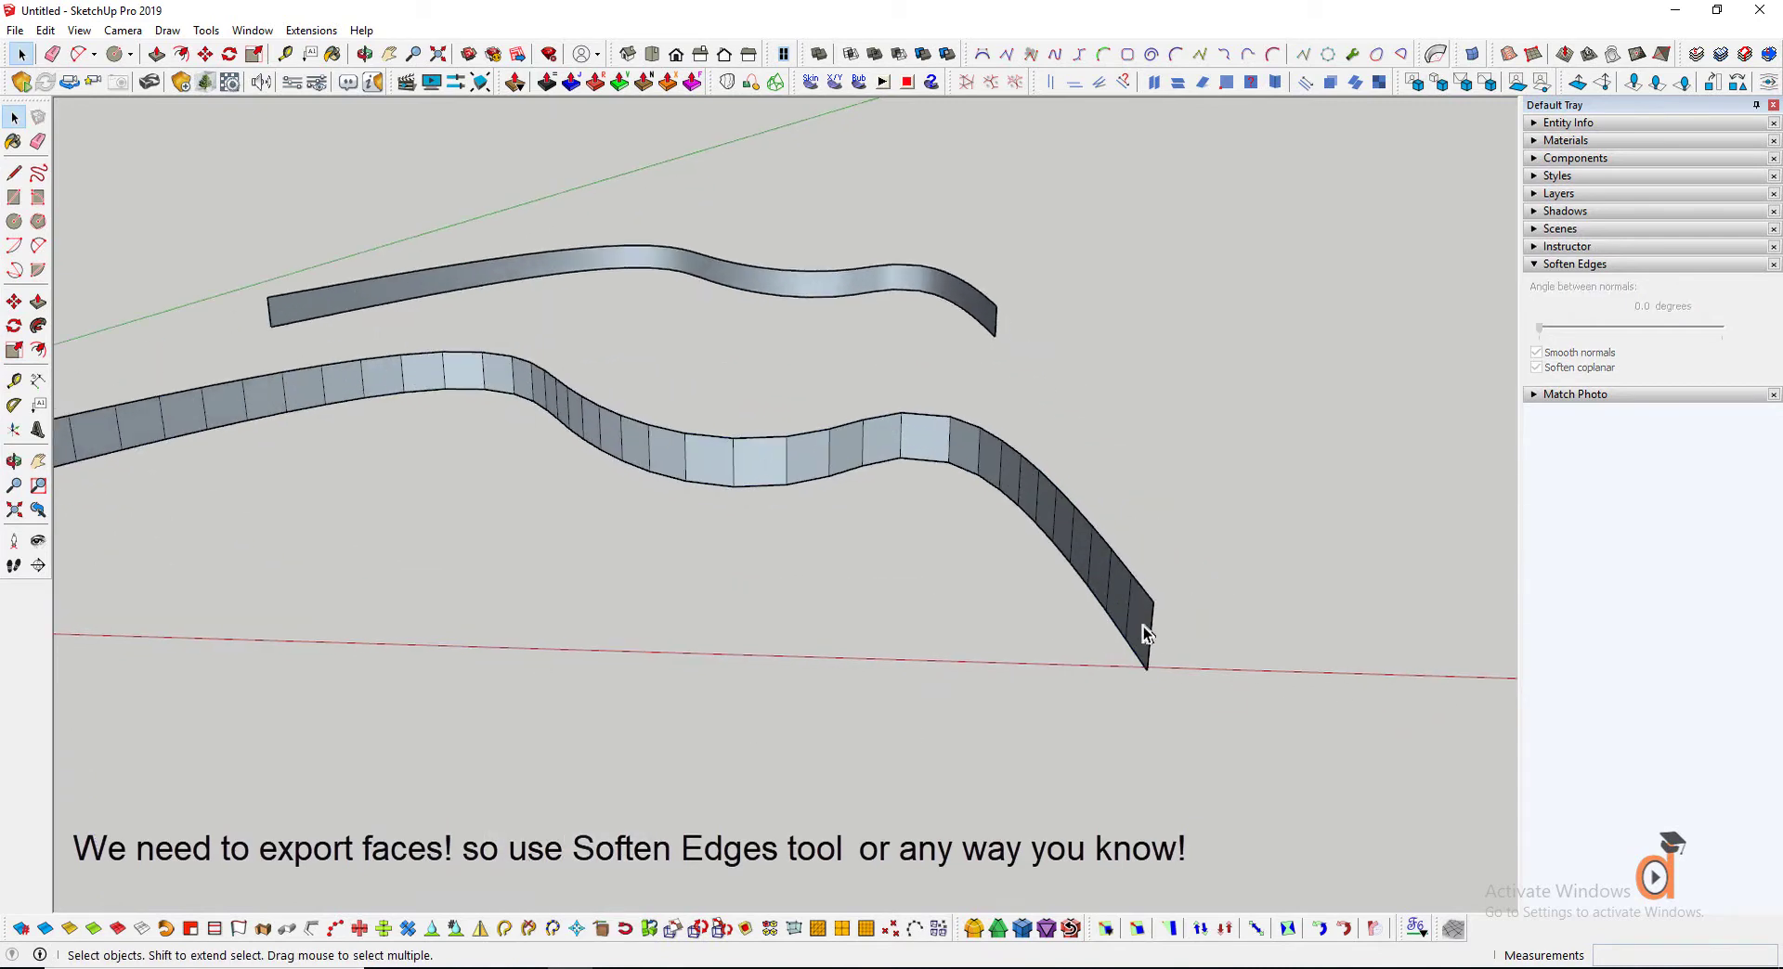
{"action": "key", "text": "m"}
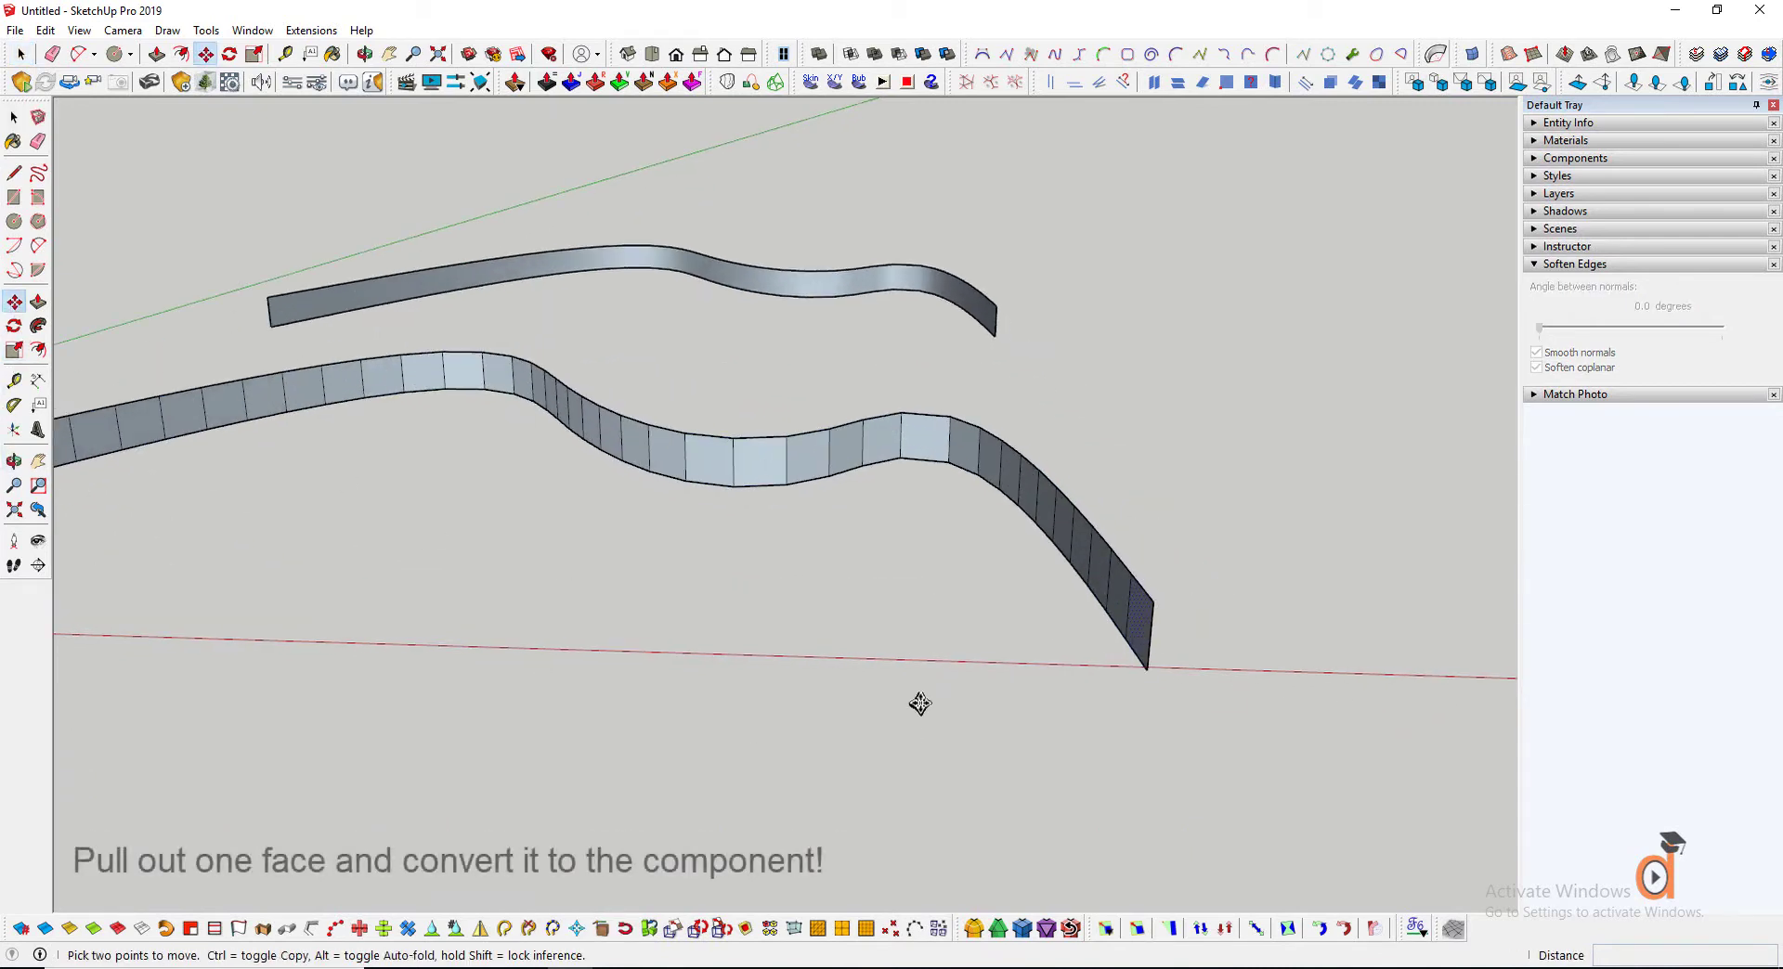
{"action": "left_click", "coordinate": [1141, 665]}
{"action": "key", "text": "ctrl"}
{"action": "scroll", "coordinate": [1147, 618], "scroll_direction": "down", "scroll_amount": 2}
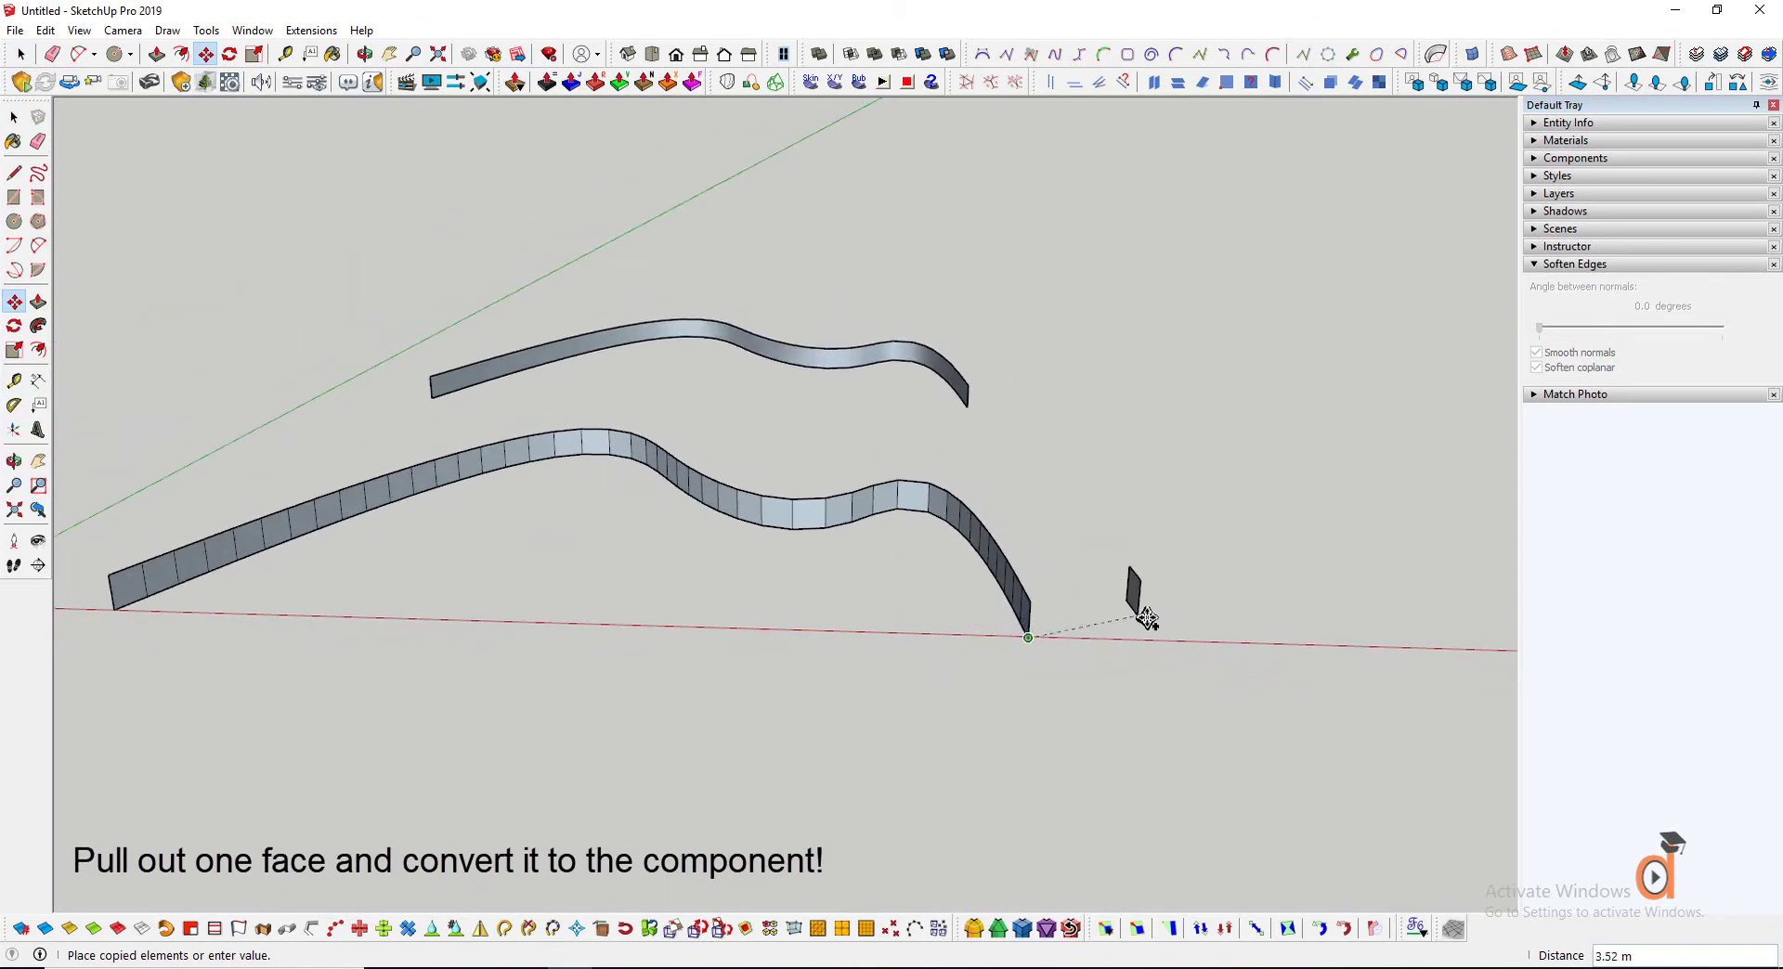
{"action": "left_click", "coordinate": [1244, 650]}
Rotate the copied face about the vertical axis at its lower corner so it lies parallel to the red axis
{"action": "scroll", "coordinate": [942, 625], "scroll_direction": "up", "scroll_amount": 3}
{"action": "left_click", "coordinate": [14, 461]}
{"action": "left_click_drag", "start_coordinate": [817, 567], "coordinate": [1068, 604]}
{"action": "key", "text": "m"}
{"action": "key", "text": "q"}
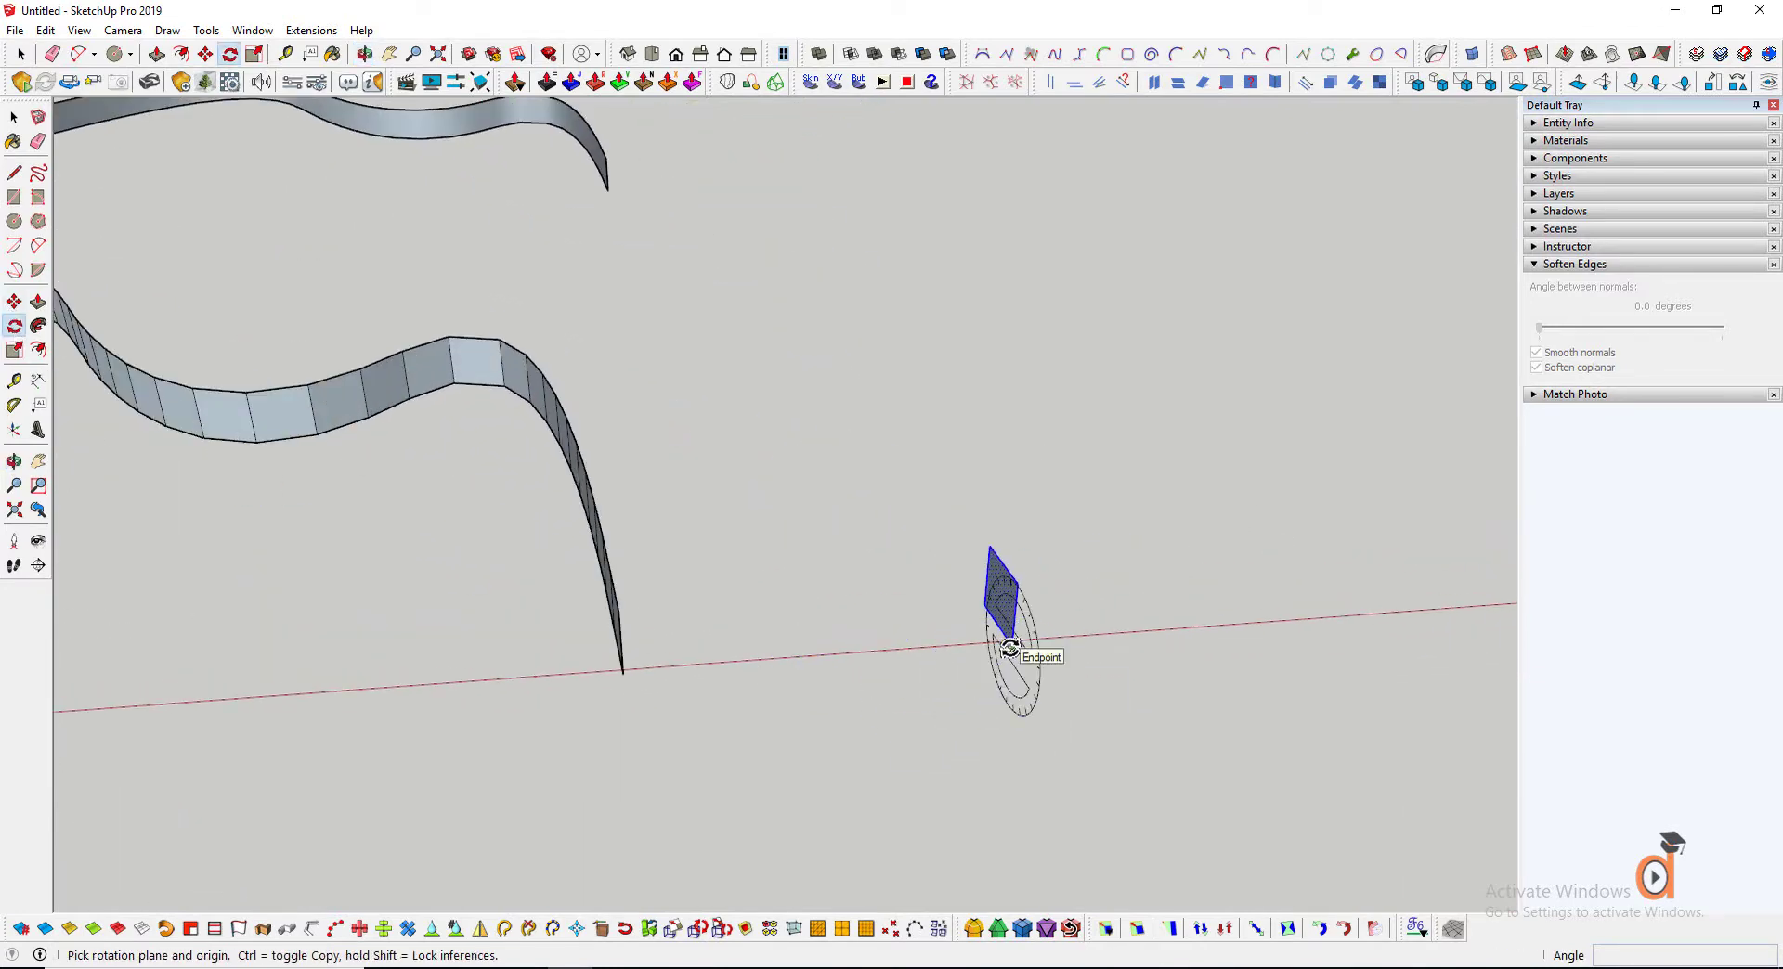
{"action": "key", "text": "Up"}
{"action": "left_click", "coordinate": [1010, 648]}
{"action": "left_click", "coordinate": [986, 609]}
{"action": "left_click", "coordinate": [824, 656]}
Make the rotated single face a component, replacing the selection and keeping the default settings
{"action": "scroll", "coordinate": [1036, 546], "scroll_direction": "down", "scroll_amount": 3}
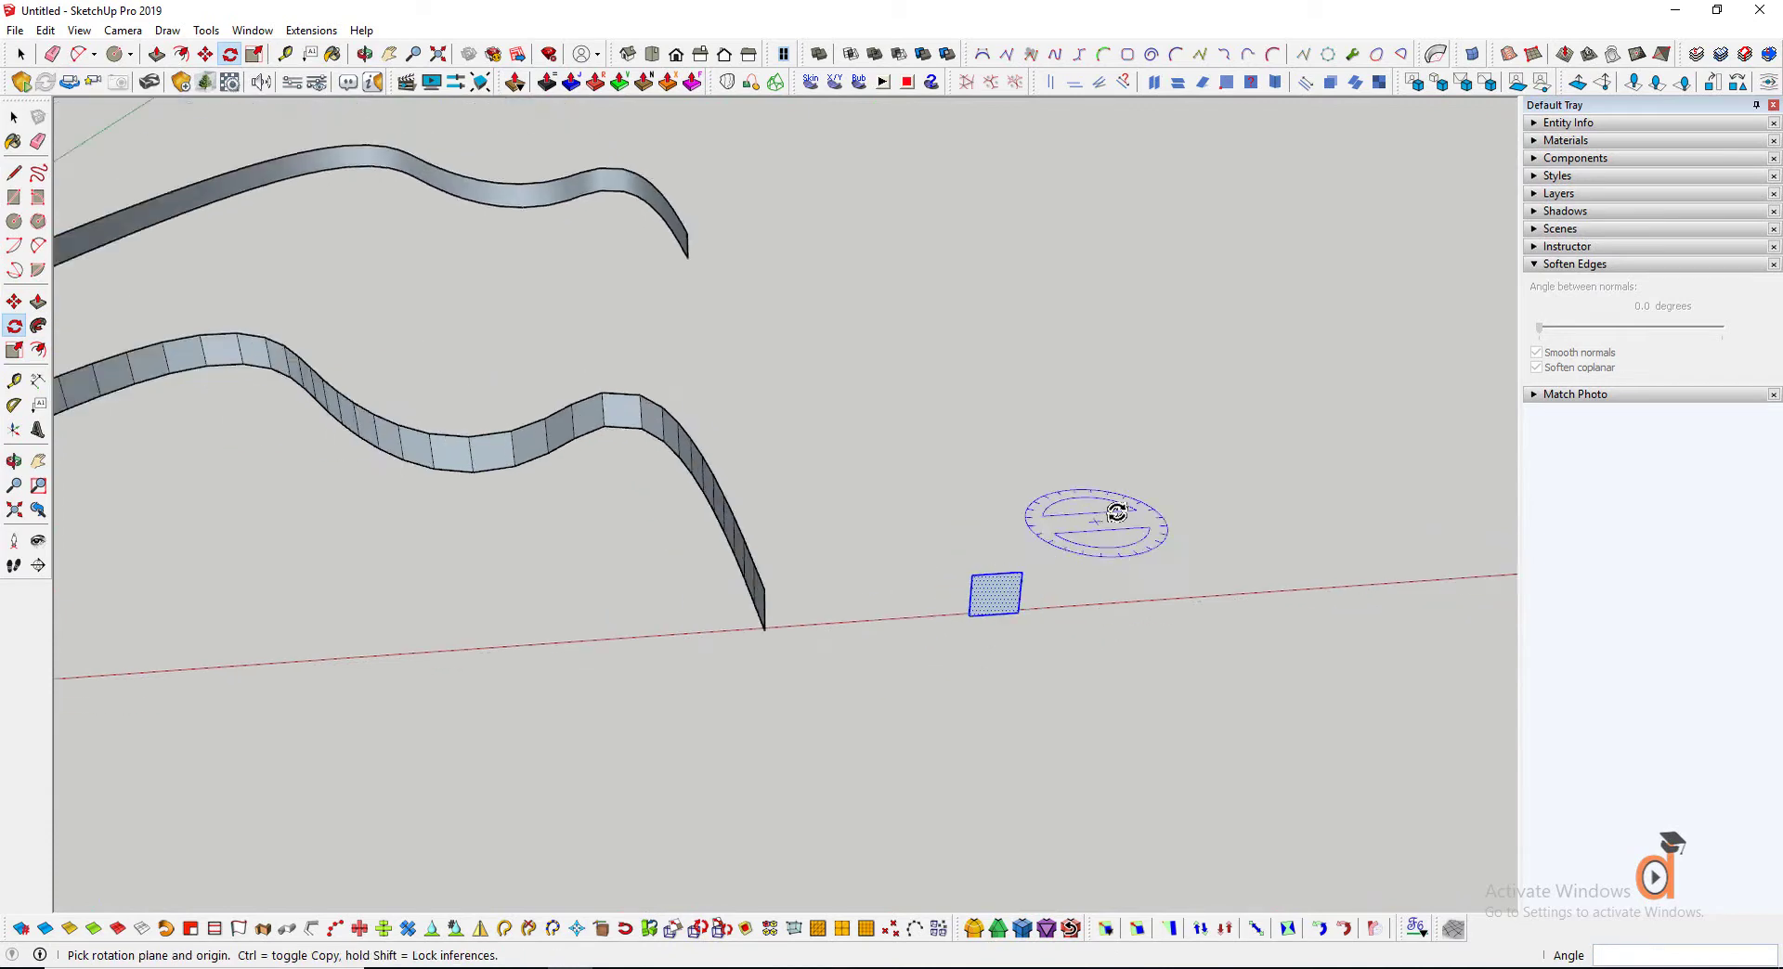
{"action": "scroll", "coordinate": [1095, 524], "scroll_direction": "down", "scroll_amount": 3}
{"action": "scroll", "coordinate": [452, 640], "scroll_direction": "up", "scroll_amount": 2}
{"action": "left_click", "coordinate": [14, 118]}
{"action": "right_click", "coordinate": [1298, 587]}
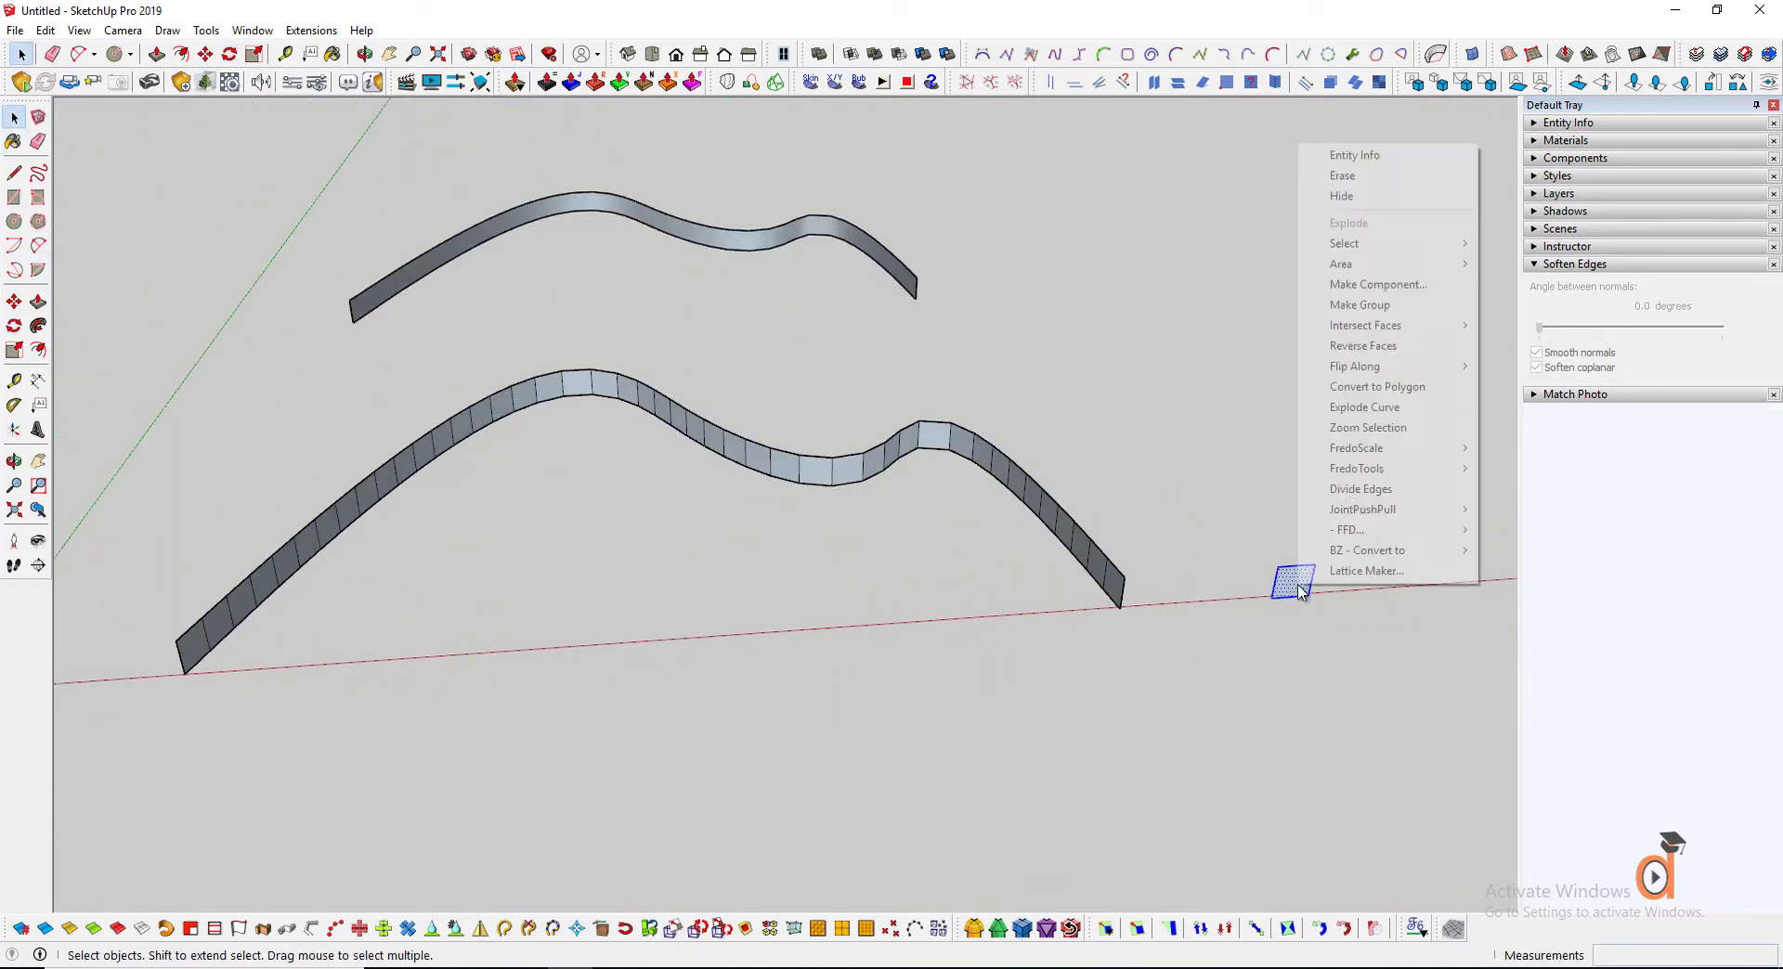
{"action": "left_click", "coordinate": [1365, 284]}
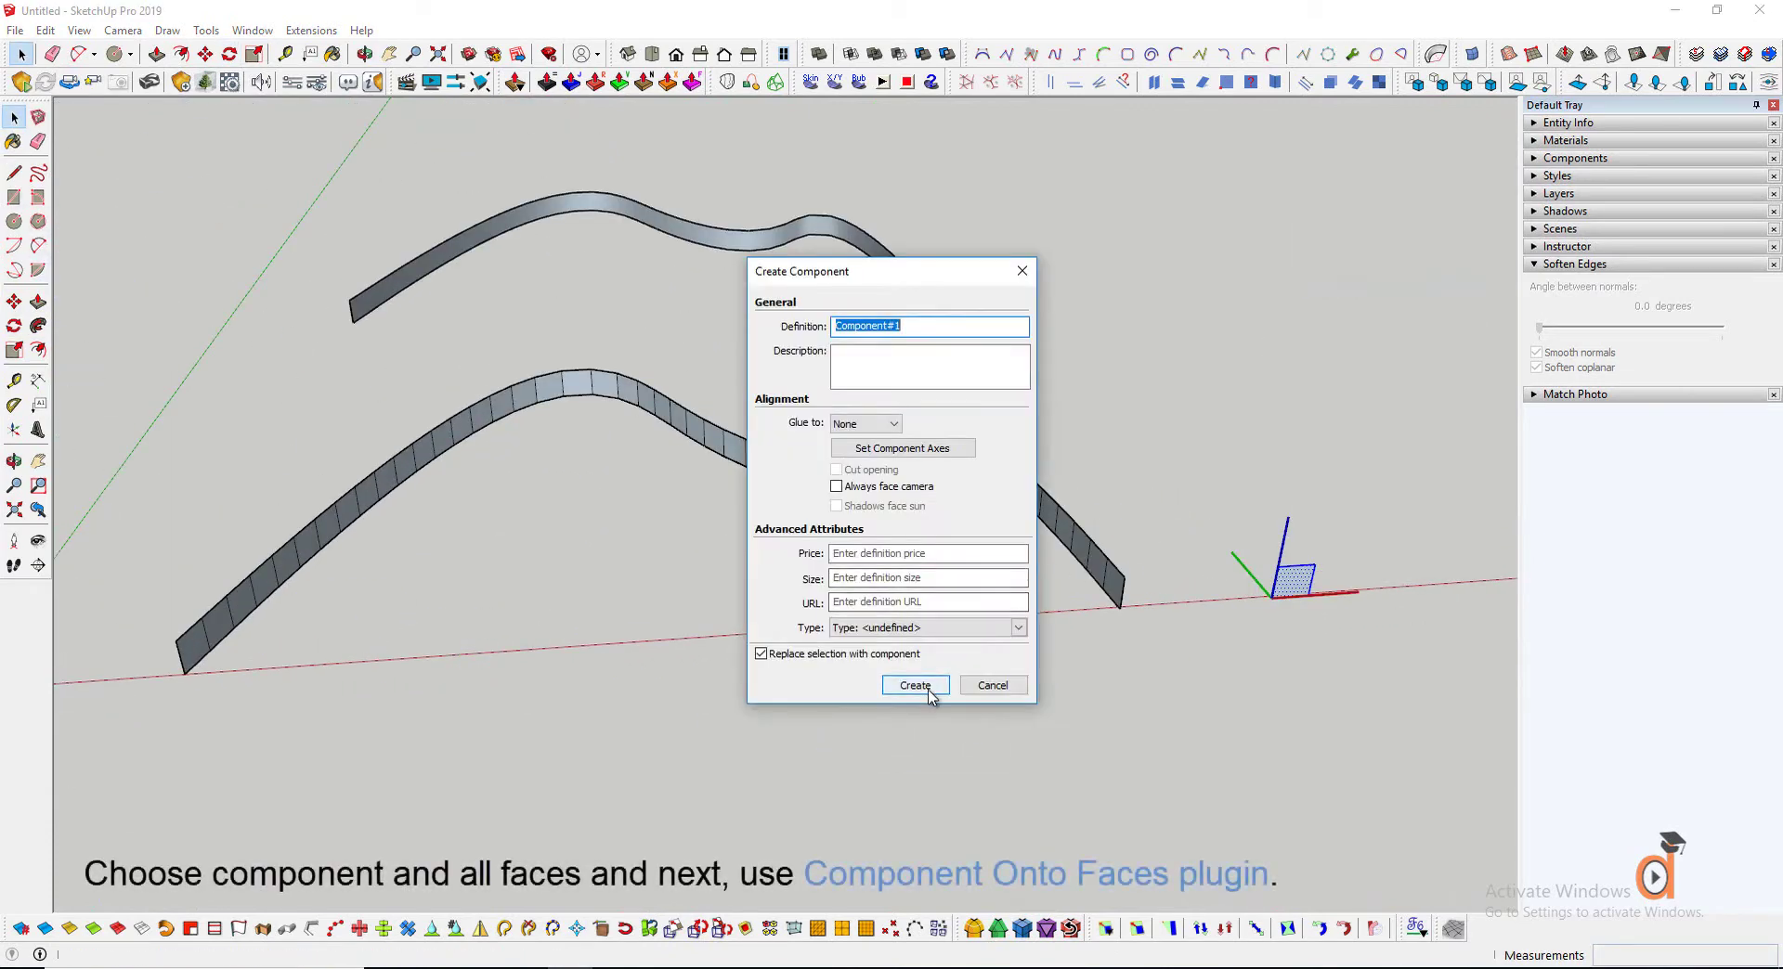
{"action": "left_click", "coordinate": [915, 686]}
Select the component with all faces of the front strip and run Components onto Each Face
{"action": "scroll", "coordinate": [1082, 576], "scroll_direction": "down", "scroll_amount": 3}
{"action": "left_click_drag", "start_coordinate": [1140, 506], "coordinate": [674, 678]}
{"action": "scroll", "coordinate": [1112, 581], "scroll_direction": "up", "scroll_amount": 3}
{"action": "left_click", "coordinate": [318, 35]}
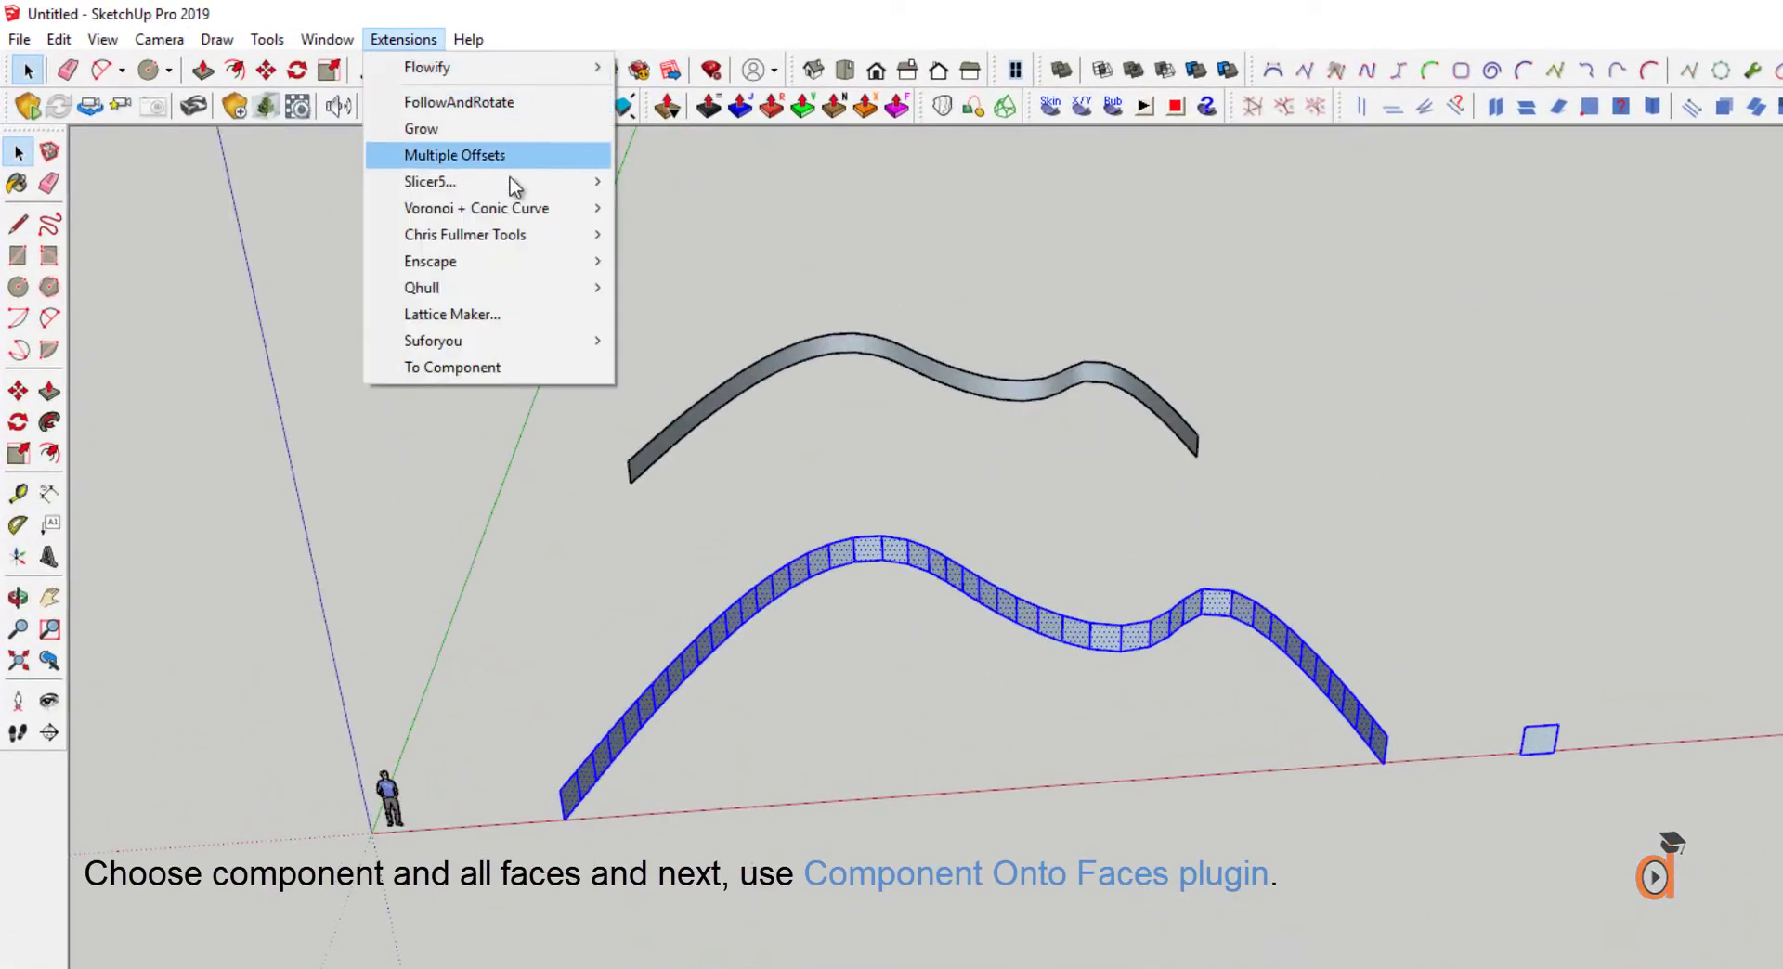
{"action": "mouse_move", "coordinate": [509, 236]}
{"action": "mouse_move", "coordinate": [734, 304]}
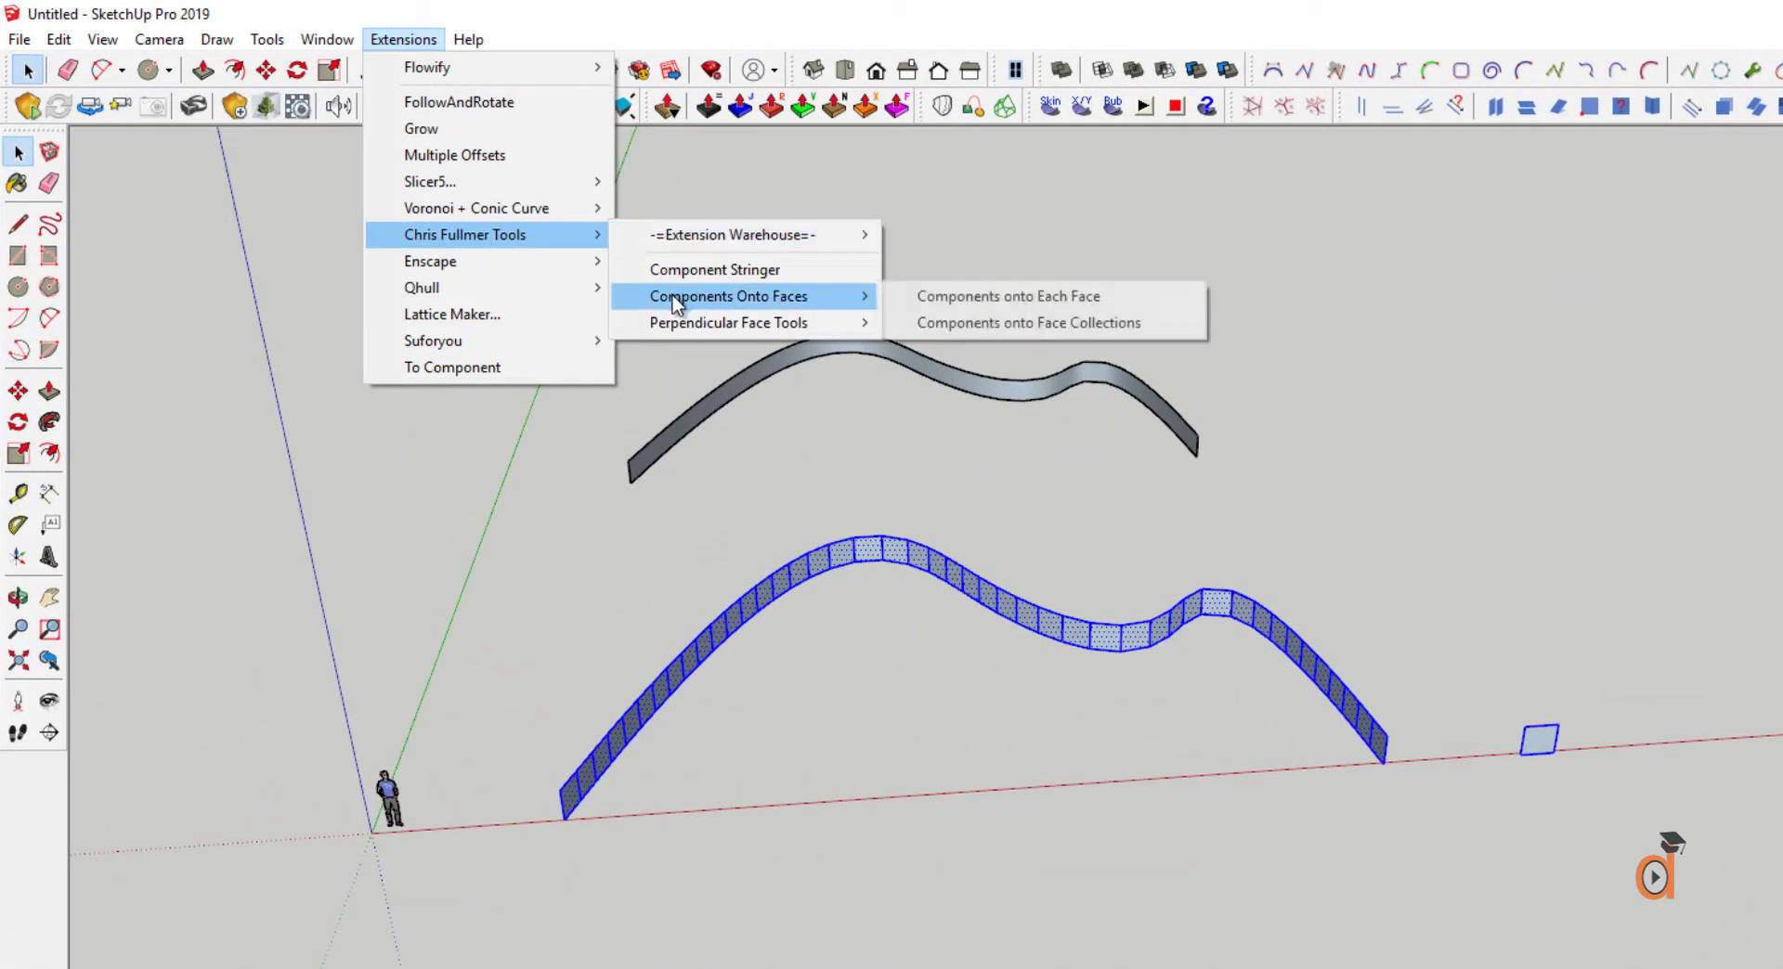
{"action": "left_click", "coordinate": [1025, 304]}
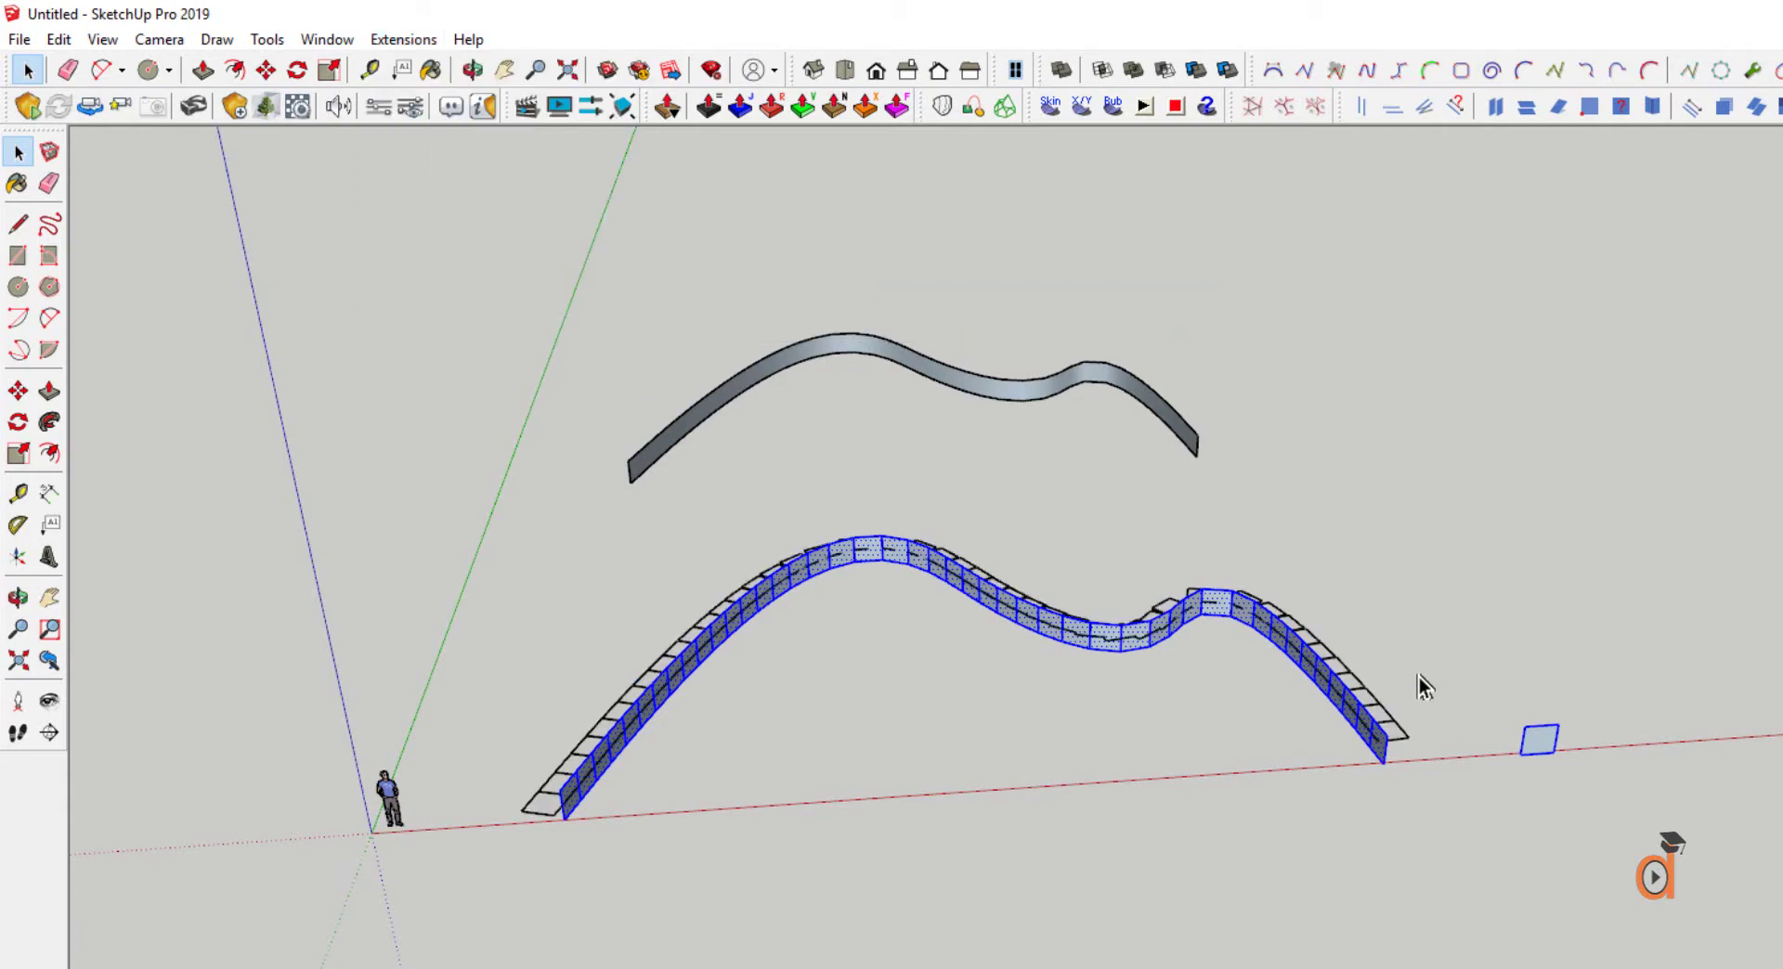
Inside the component, move the tile so its corner meets the lower end corner of the strip, then close the component
{"action": "scroll", "coordinate": [1411, 696], "scroll_direction": "up", "scroll_amount": 7}
{"action": "double_click", "coordinate": [1317, 639]}
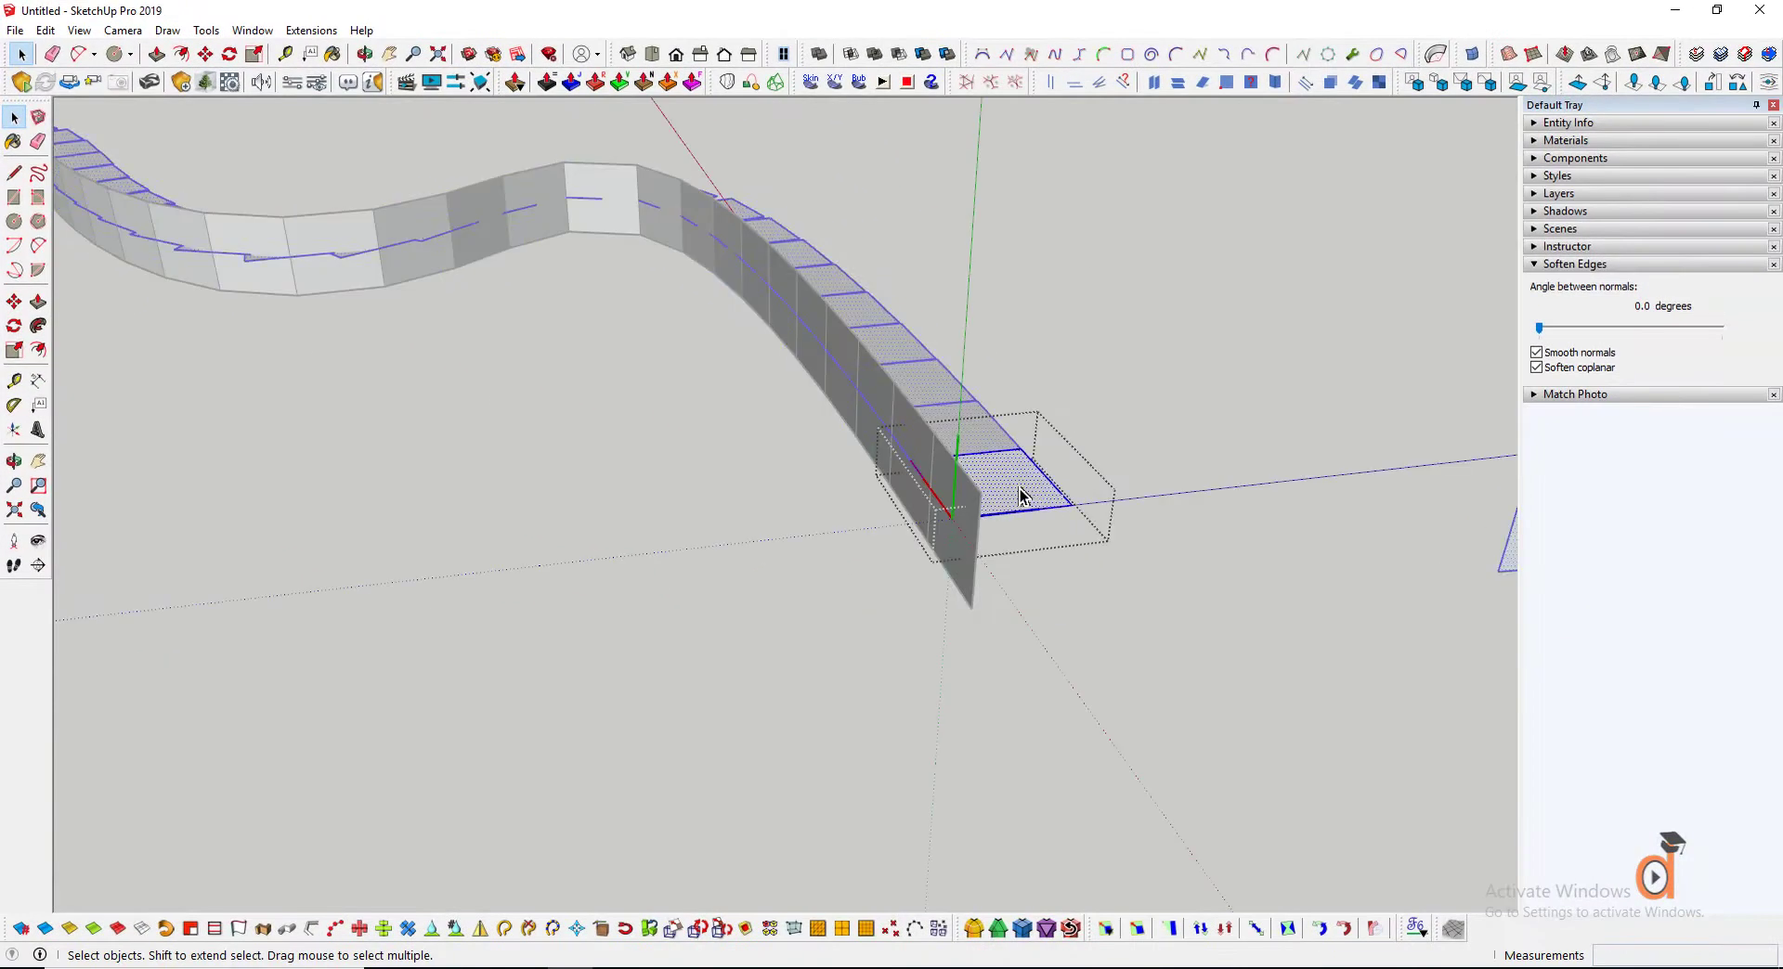
{"action": "scroll", "coordinate": [1020, 489], "scroll_direction": "up", "scroll_amount": 3}
{"action": "left_click", "coordinate": [14, 462]}
{"action": "left_click_drag", "start_coordinate": [892, 488], "coordinate": [516, 510]}
{"action": "left_click", "coordinate": [14, 303]}
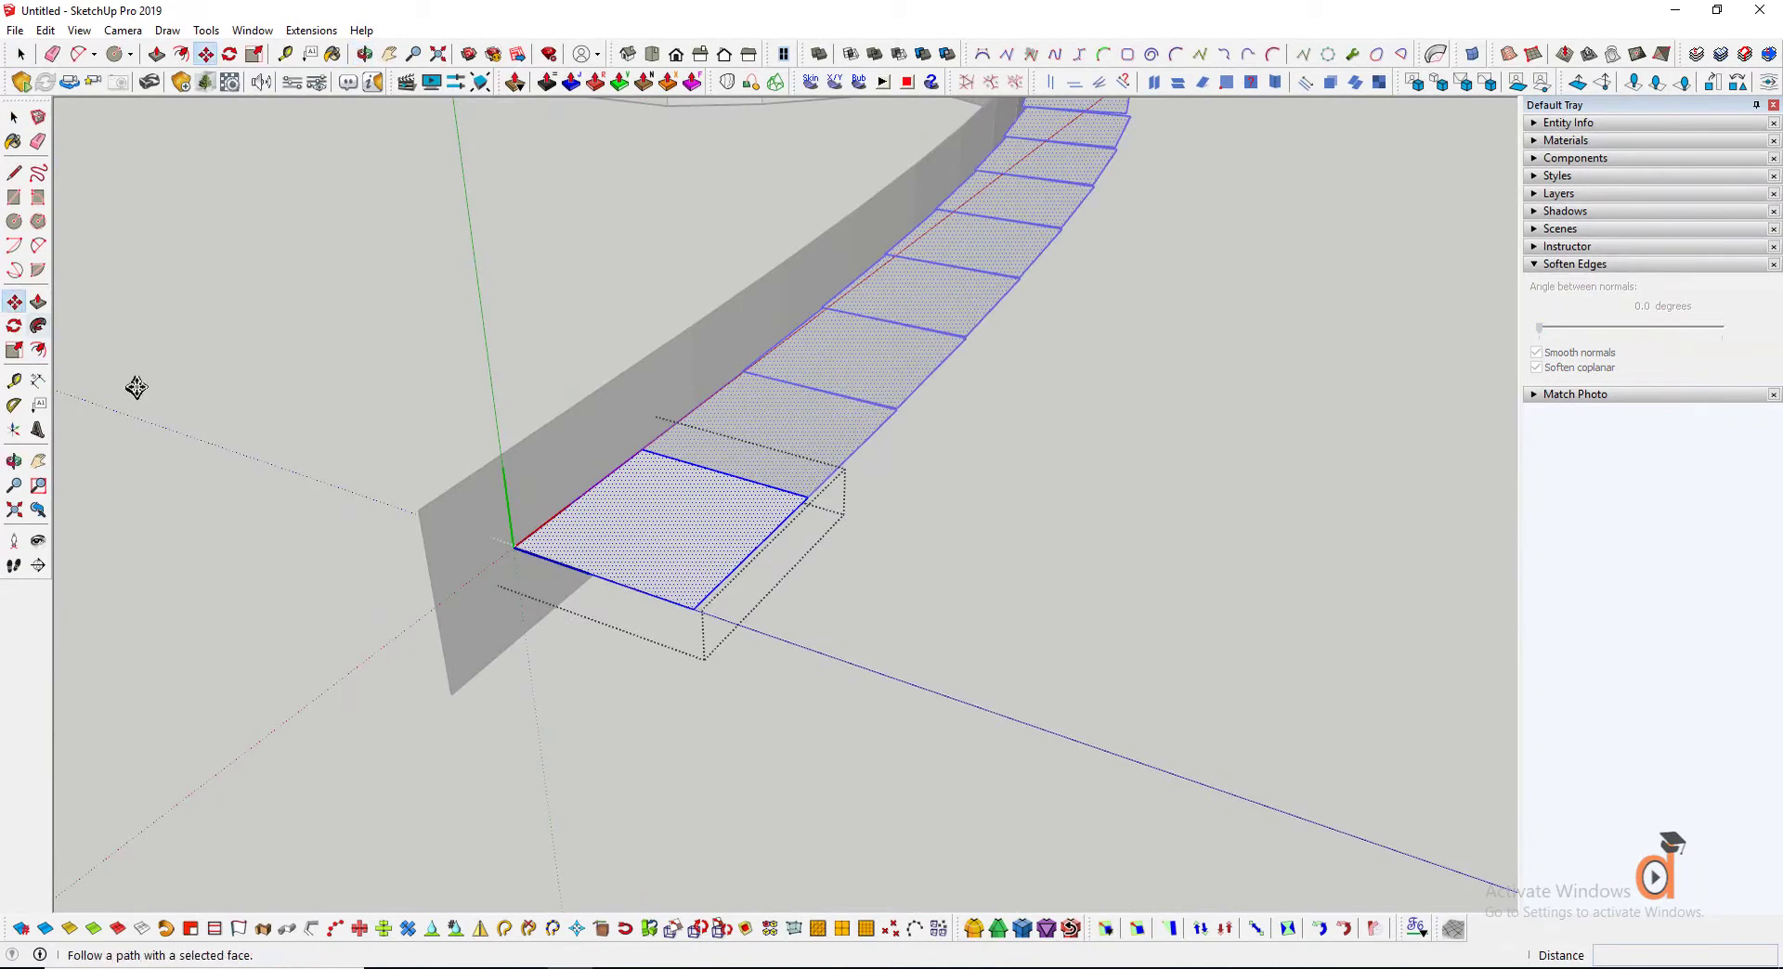
{"action": "left_click", "coordinate": [513, 547]}
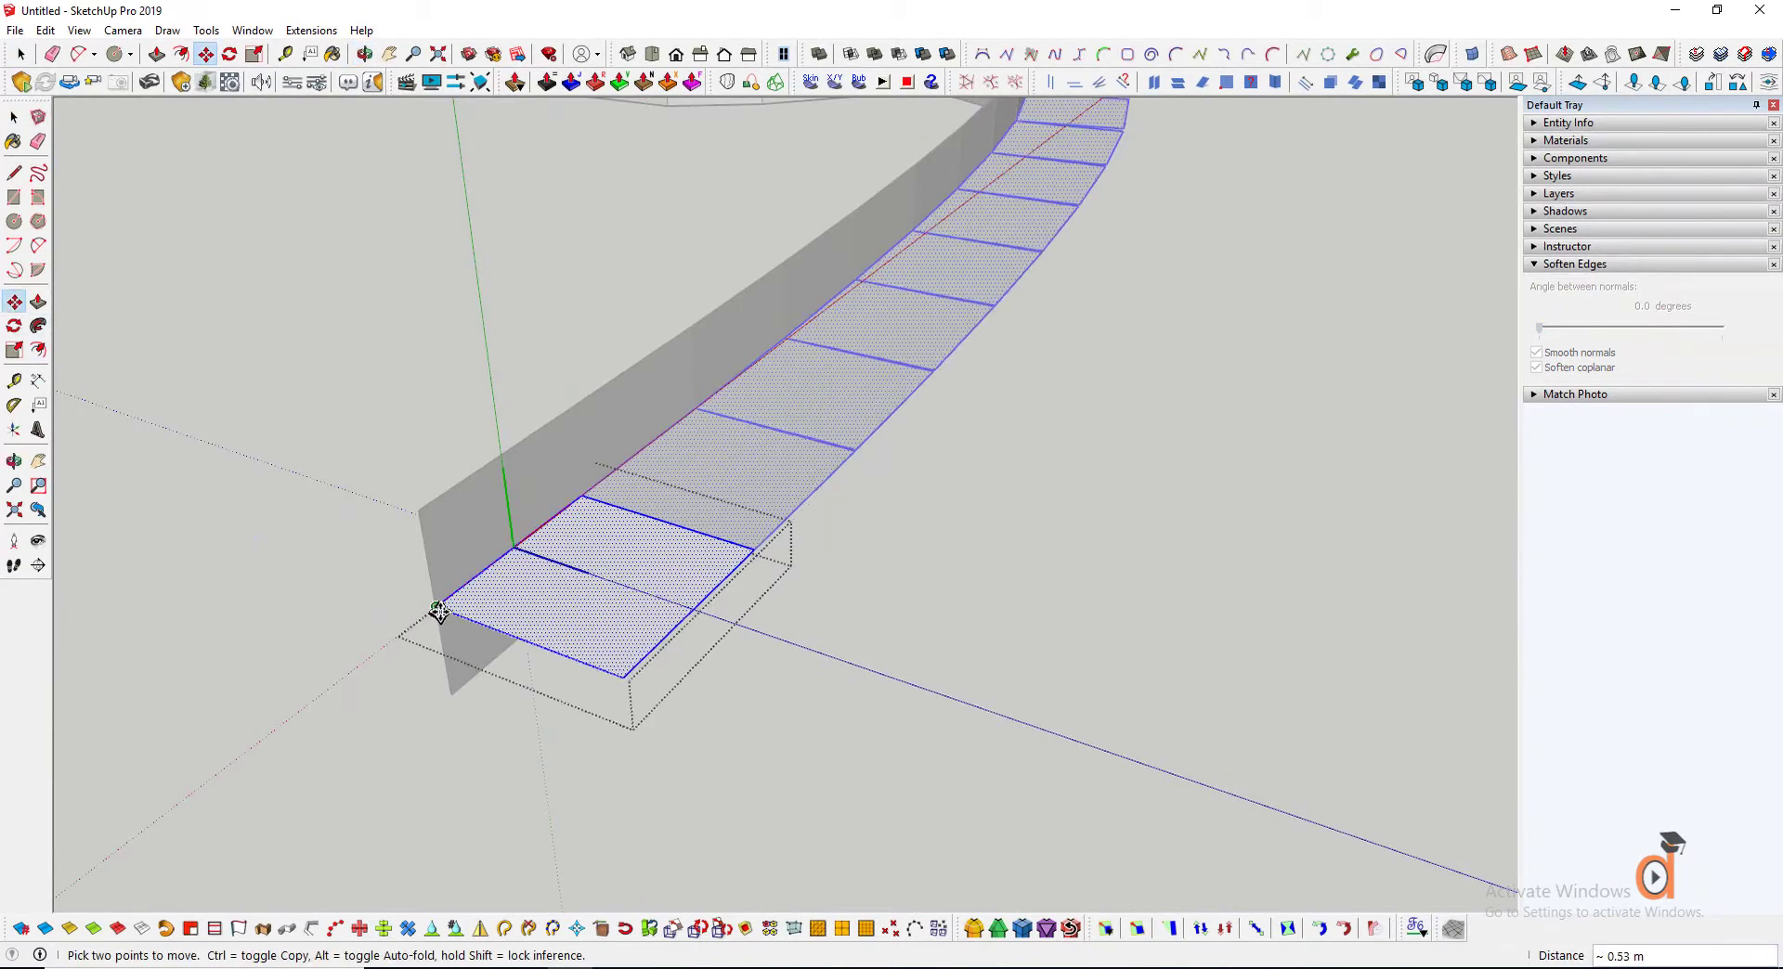
{"action": "left_click", "coordinate": [447, 688]}
{"action": "key", "text": "space"}
{"action": "left_click", "coordinate": [435, 507]}
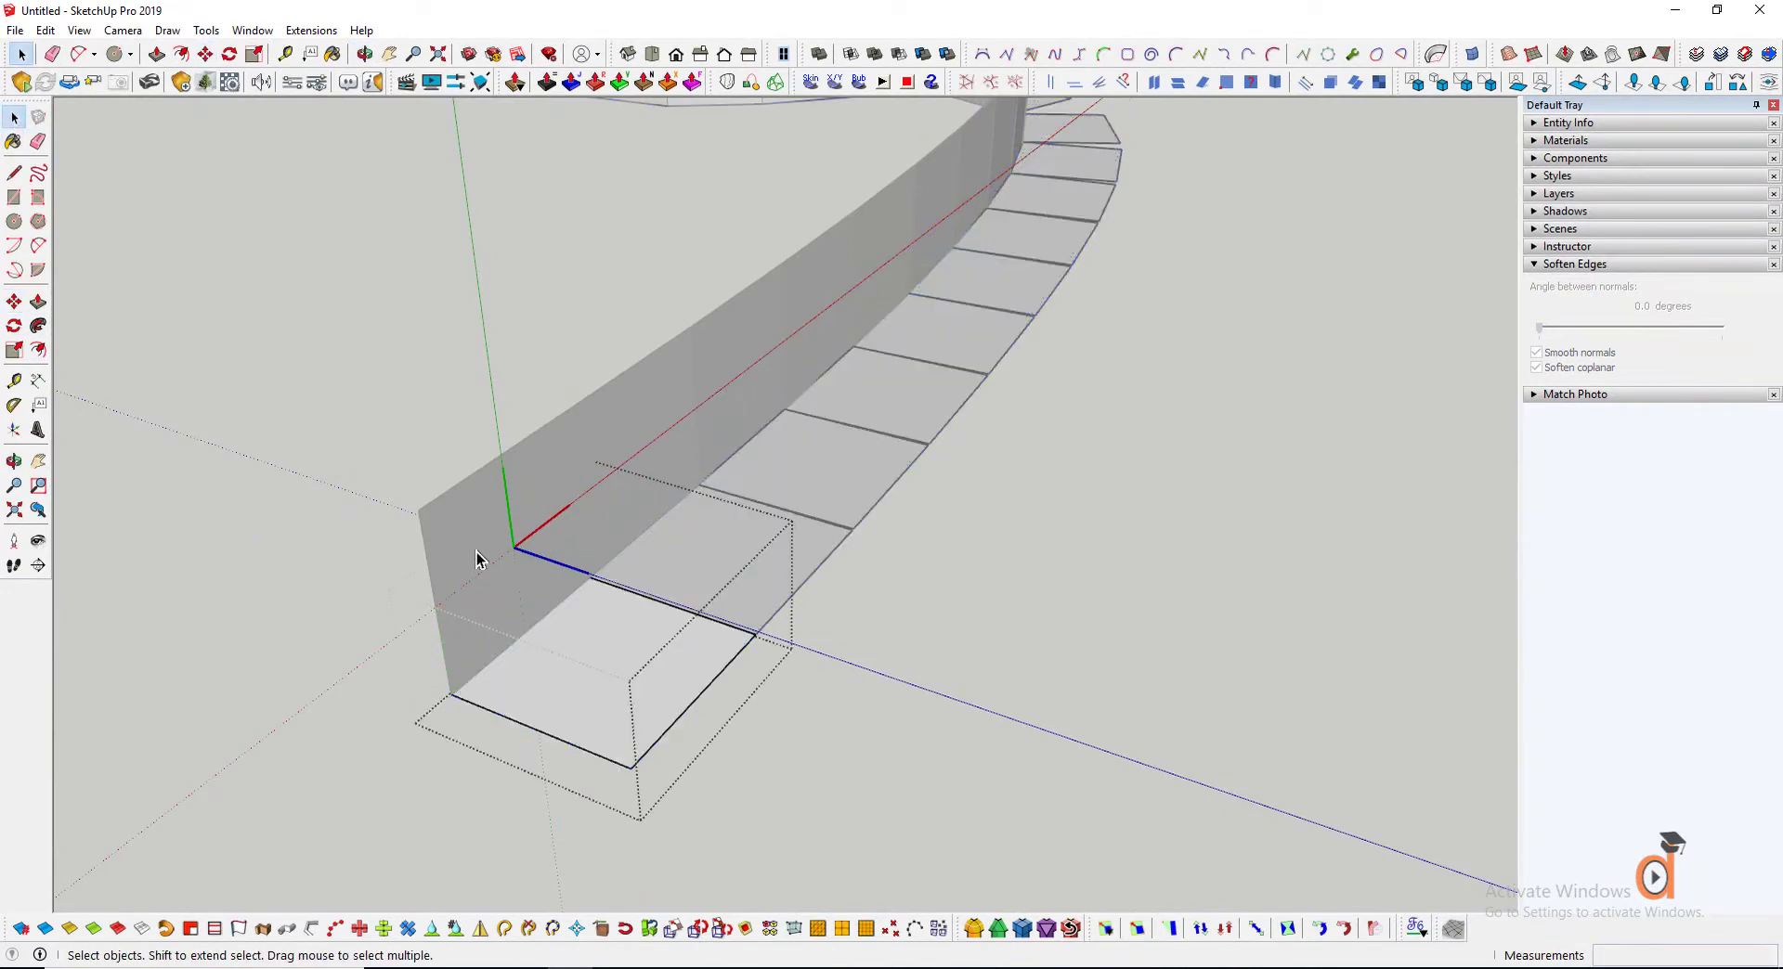
{"action": "left_click", "coordinate": [1114, 600]}
Group all the faces of the original front strip and hide the group, leaving the component tiles
{"action": "triple_click", "coordinate": [486, 578]}
{"action": "scroll", "coordinate": [1167, 667], "scroll_direction": "down", "scroll_amount": 5}
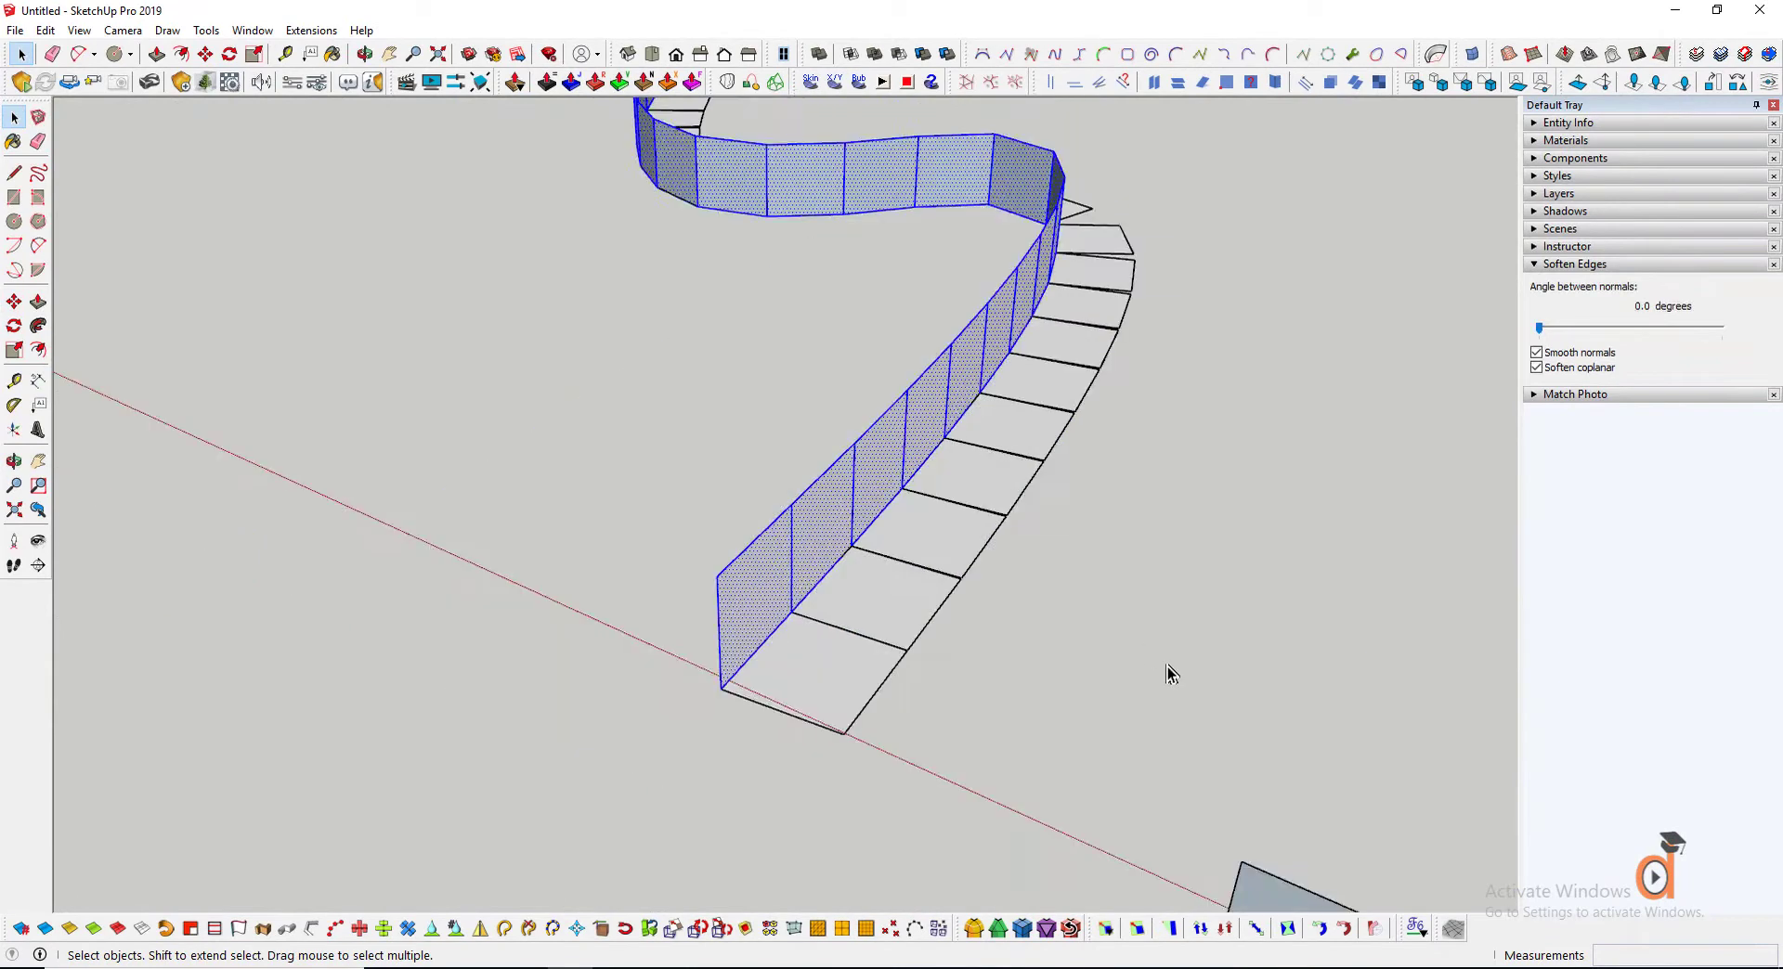
{"action": "scroll", "coordinate": [676, 365], "scroll_direction": "up", "scroll_amount": 3}
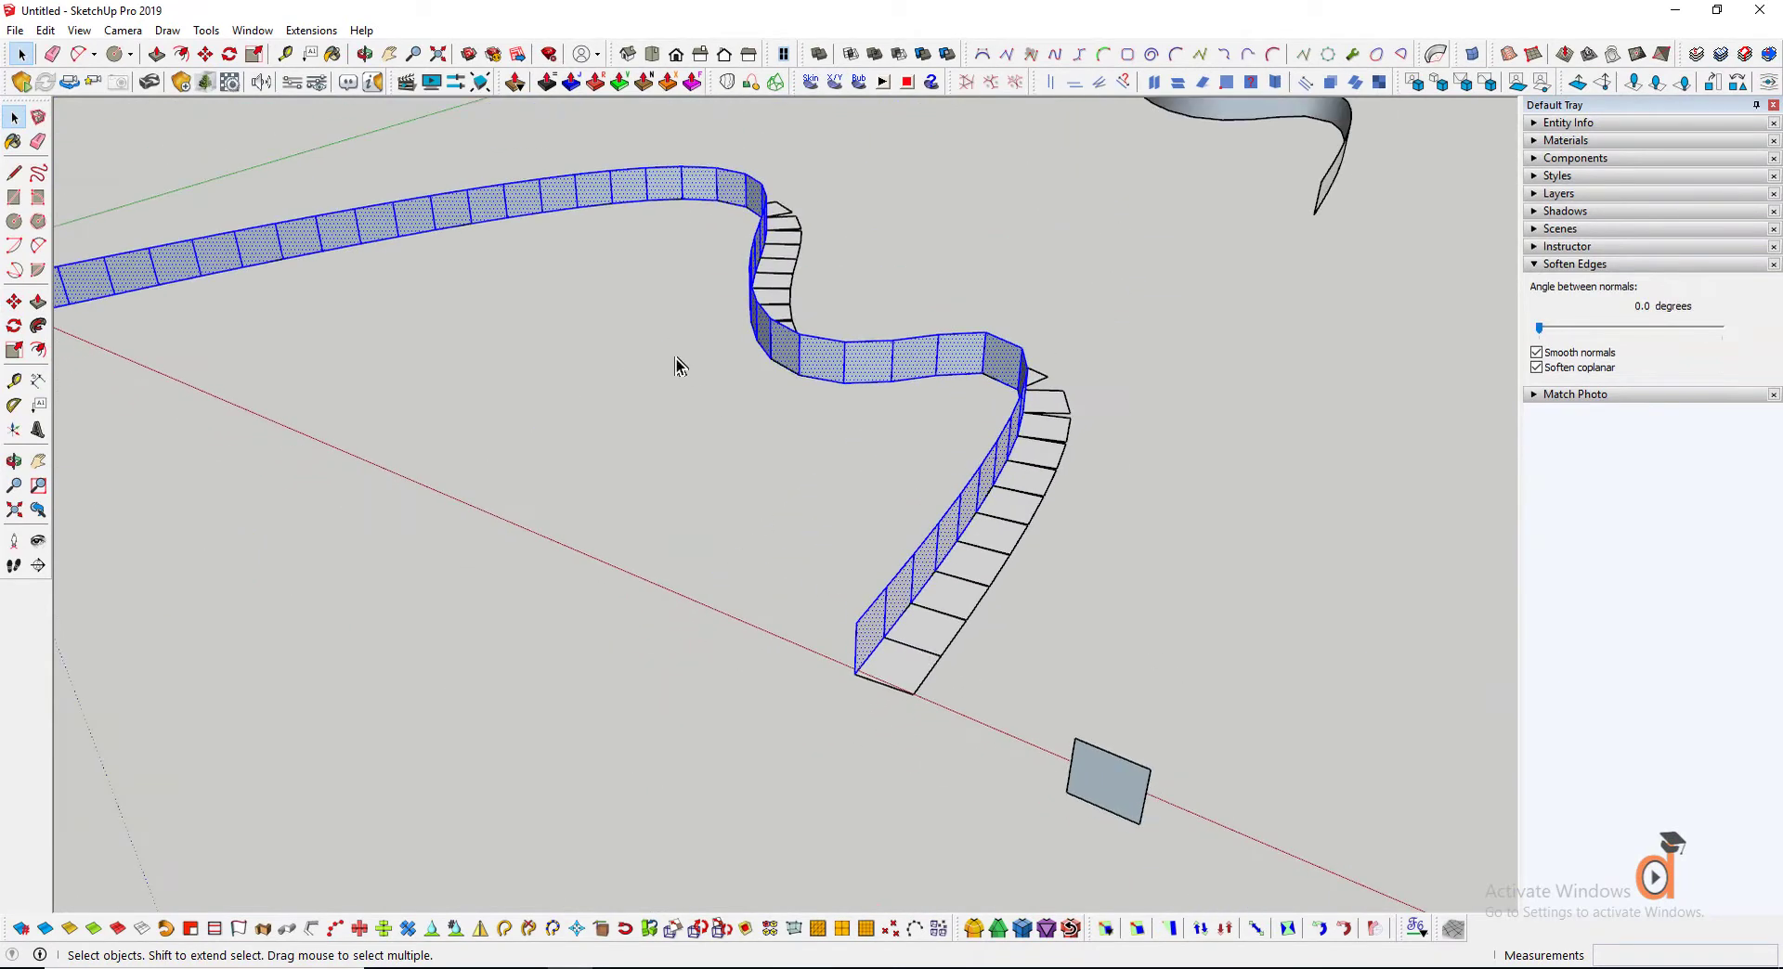
{"action": "right_click", "coordinate": [920, 372]}
{"action": "left_click", "coordinate": [981, 534]}
{"action": "right_click", "coordinate": [922, 378]}
{"action": "left_click", "coordinate": [966, 425]}
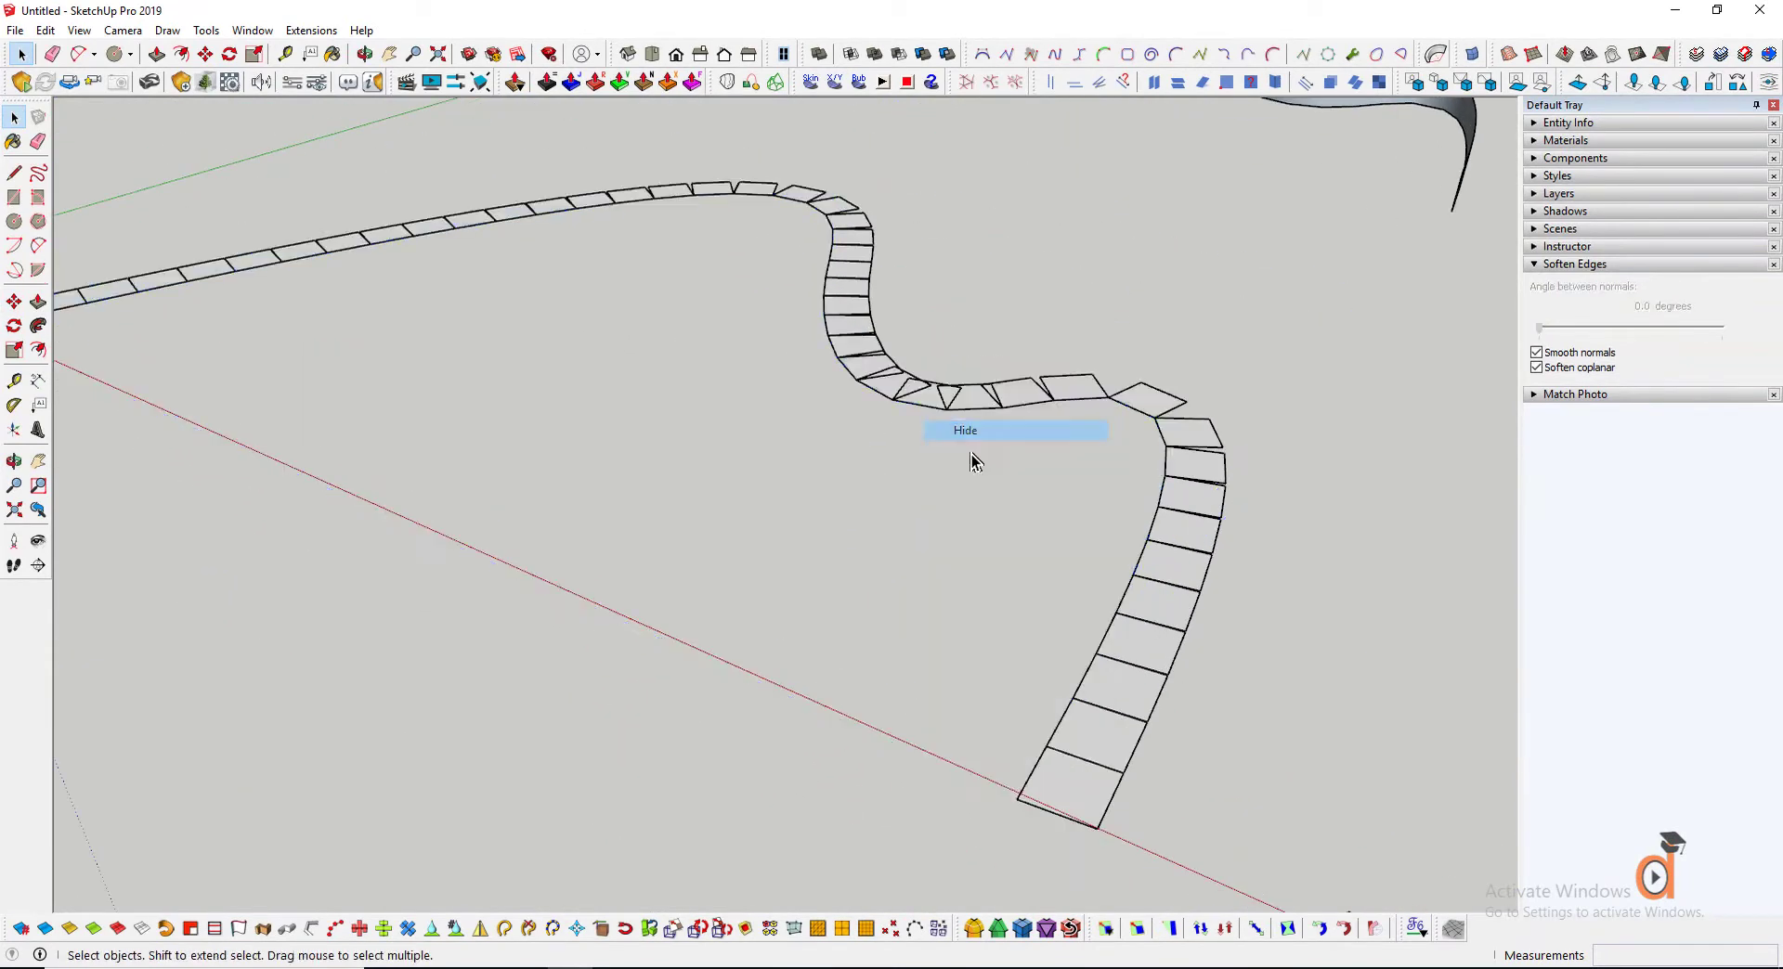
Inside the tile component, rotate the face 90° about its lower end corner so the tiles stand upright, then close the component
{"action": "scroll", "coordinate": [1051, 817], "scroll_direction": "up", "scroll_amount": 3}
{"action": "triple_click", "coordinate": [1052, 817]}
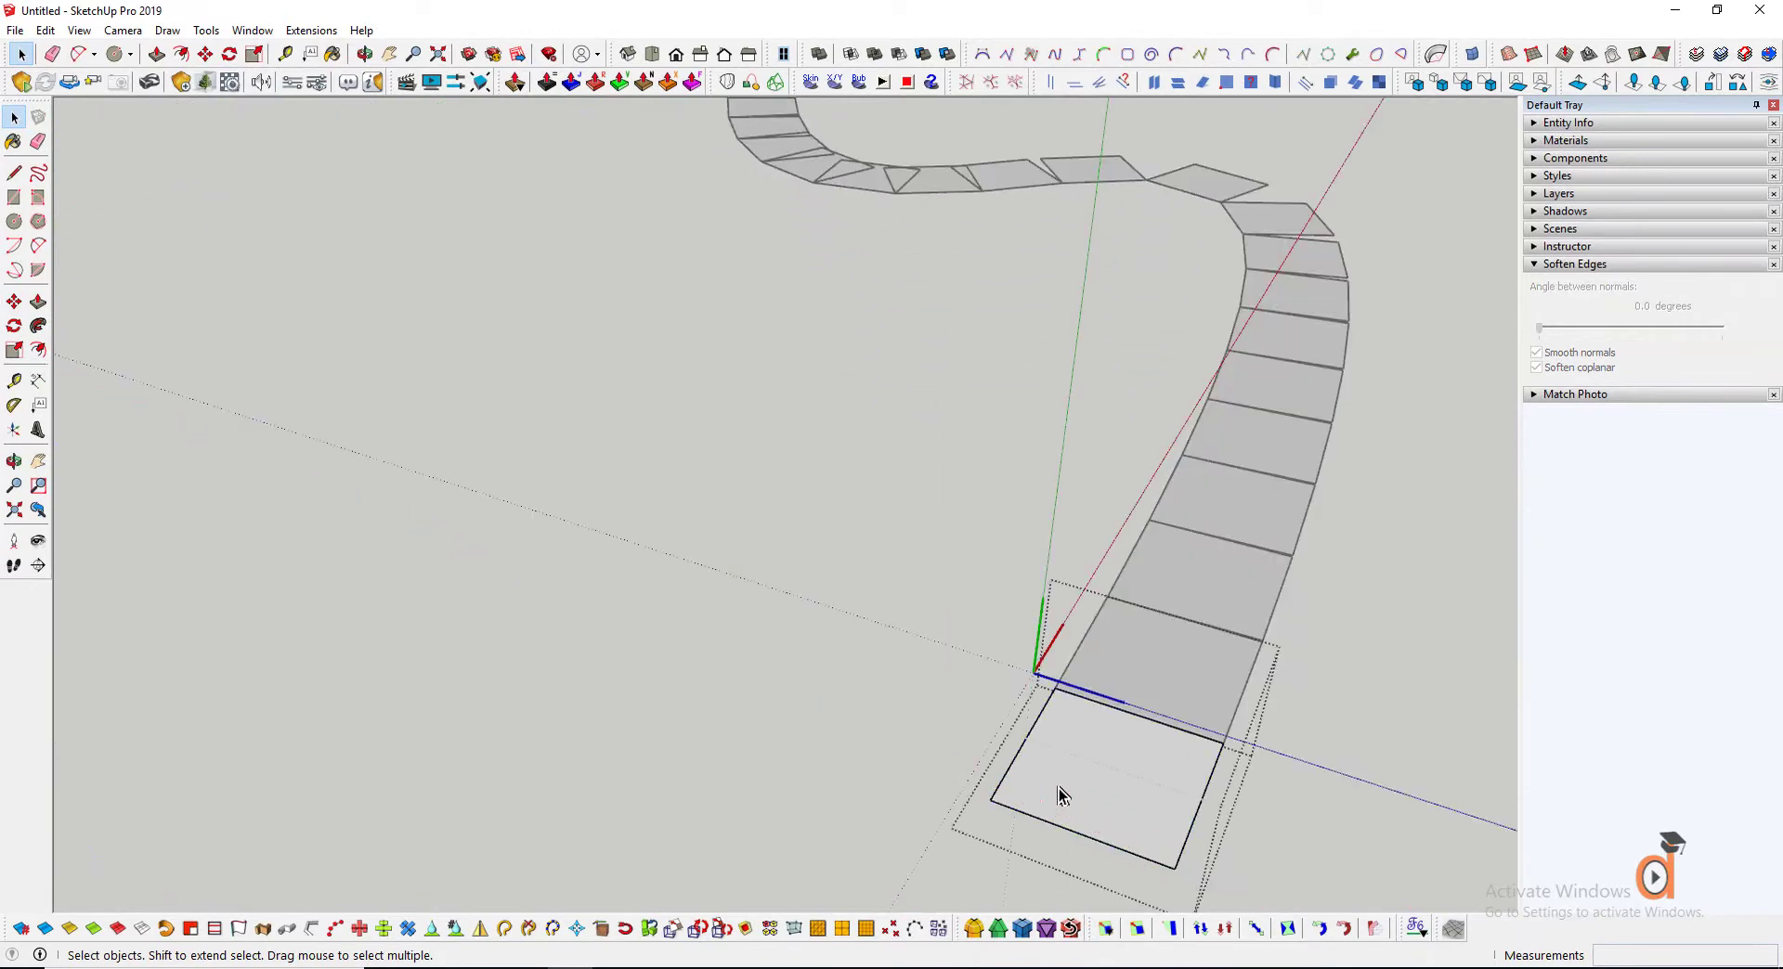
{"action": "left_click", "coordinate": [15, 462]}
{"action": "left_click_drag", "start_coordinate": [1114, 597], "coordinate": [124, 302]}
{"action": "key", "text": "q"}
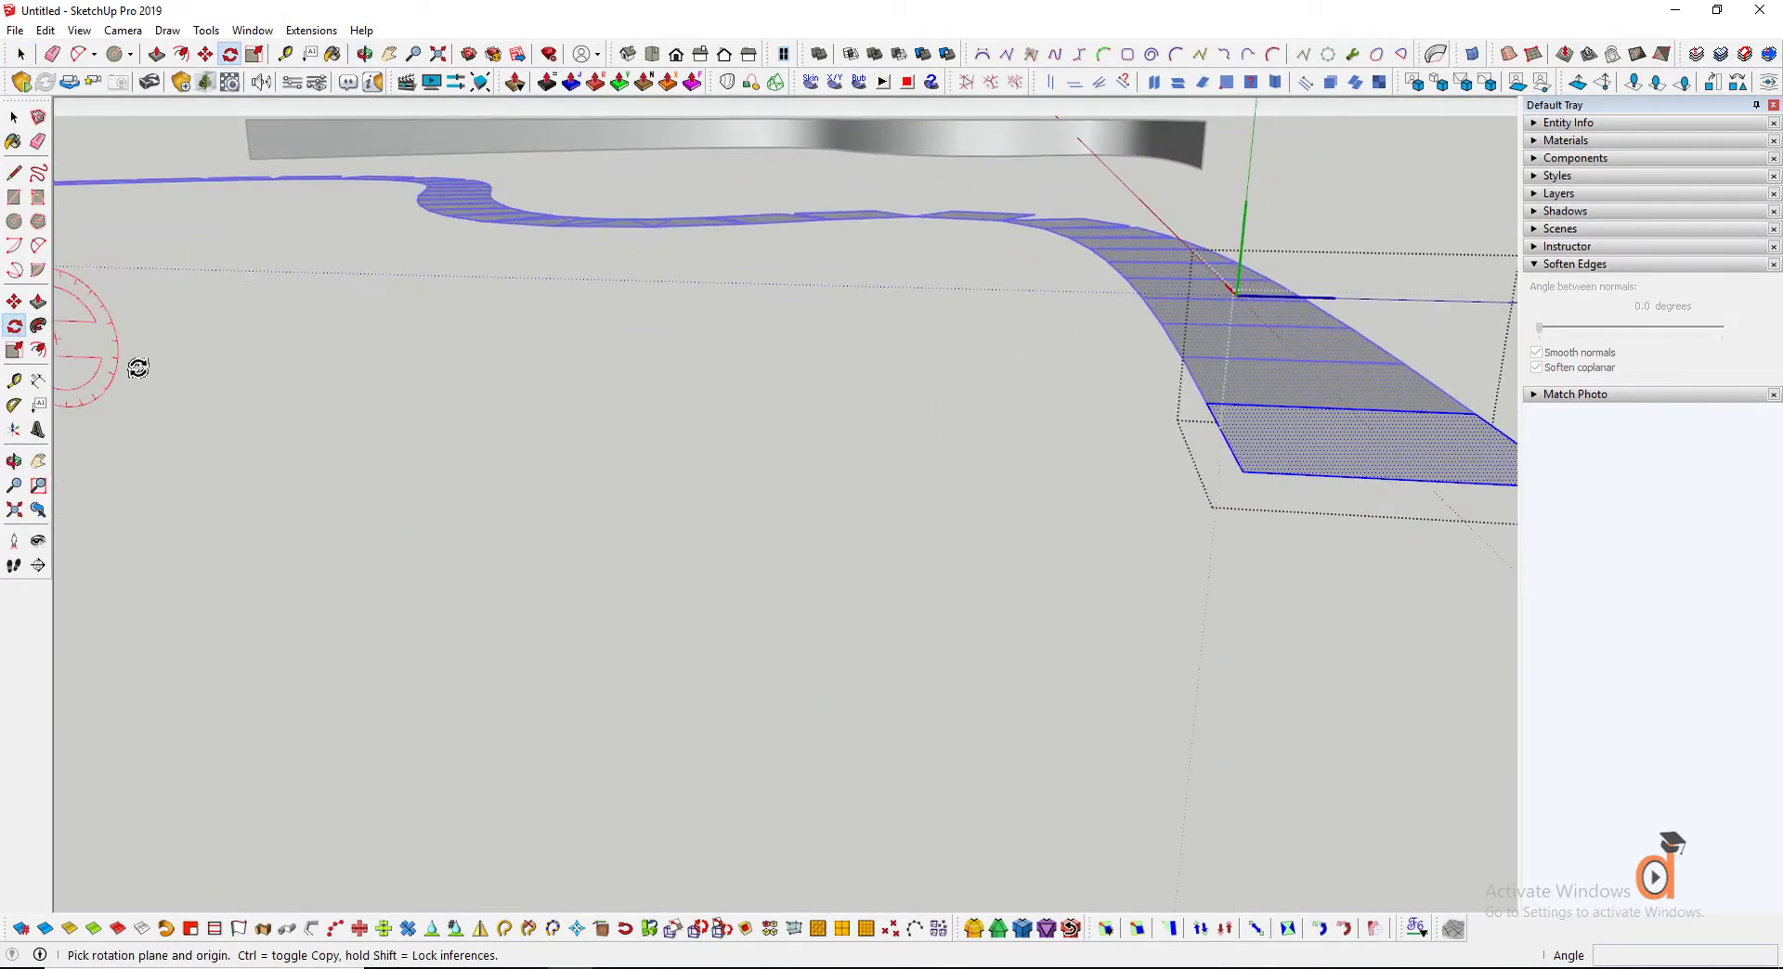
{"action": "key", "text": "Right"}
{"action": "left_click", "coordinate": [1238, 473]}
{"action": "left_click", "coordinate": [1238, 513]}
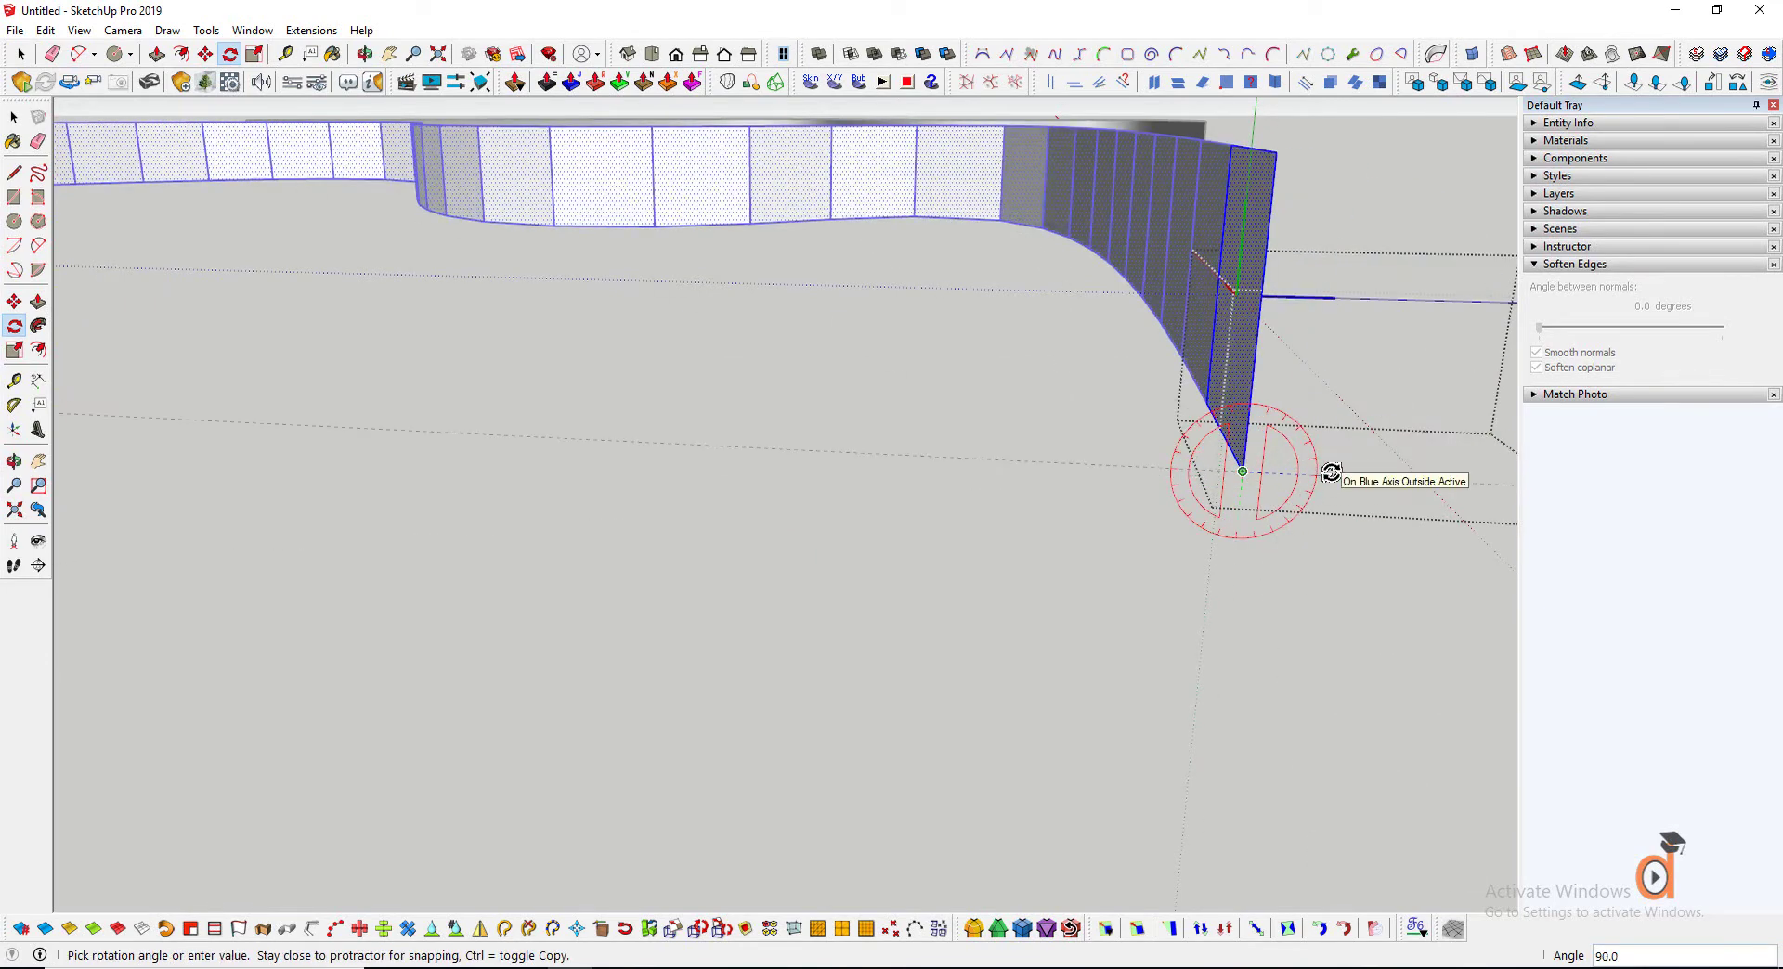
{"action": "left_click", "coordinate": [1330, 473]}
{"action": "middle_click_drag", "start_coordinate": [1334, 490], "coordinate": [14, 464]}
{"action": "key", "text": "o"}
{"action": "left_click_drag", "start_coordinate": [450, 488], "coordinate": [920, 515]}
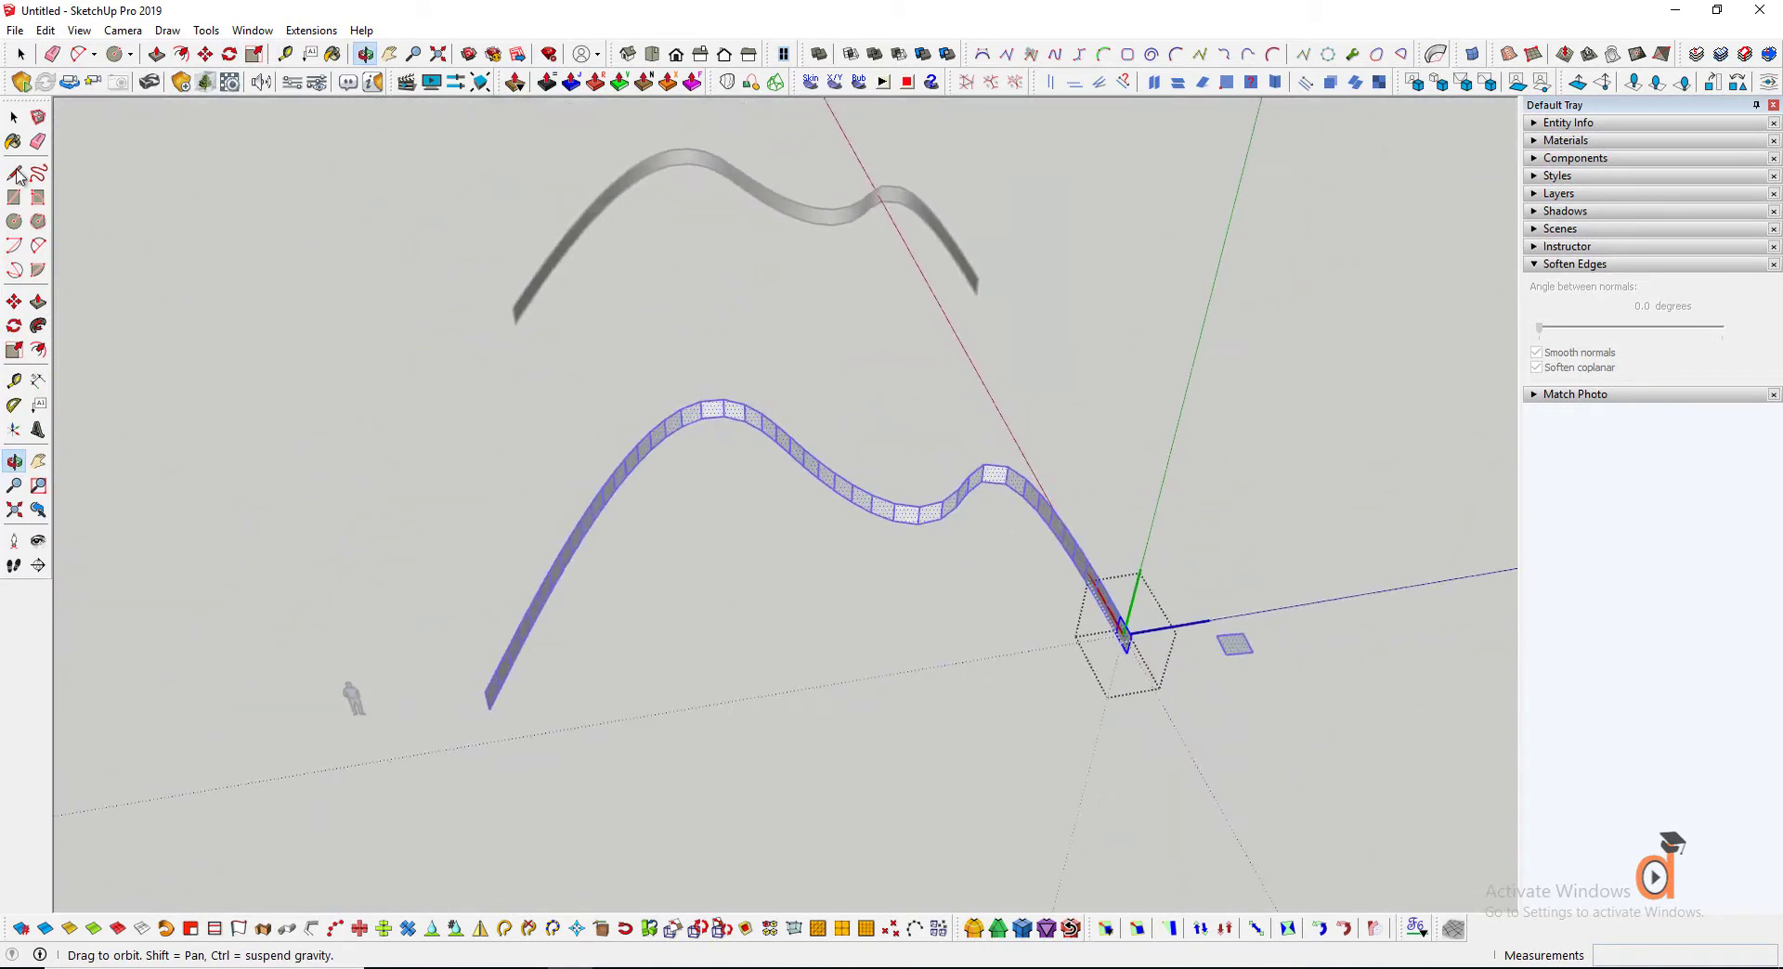
{"action": "left_click", "coordinate": [14, 117]}
{"action": "left_click", "coordinate": [143, 212]}
Copy the lower edge curve of the rear strip 0.50 m up its end edge to the middle of the strip
{"action": "scroll", "coordinate": [836, 295], "scroll_direction": "up", "scroll_amount": 4}
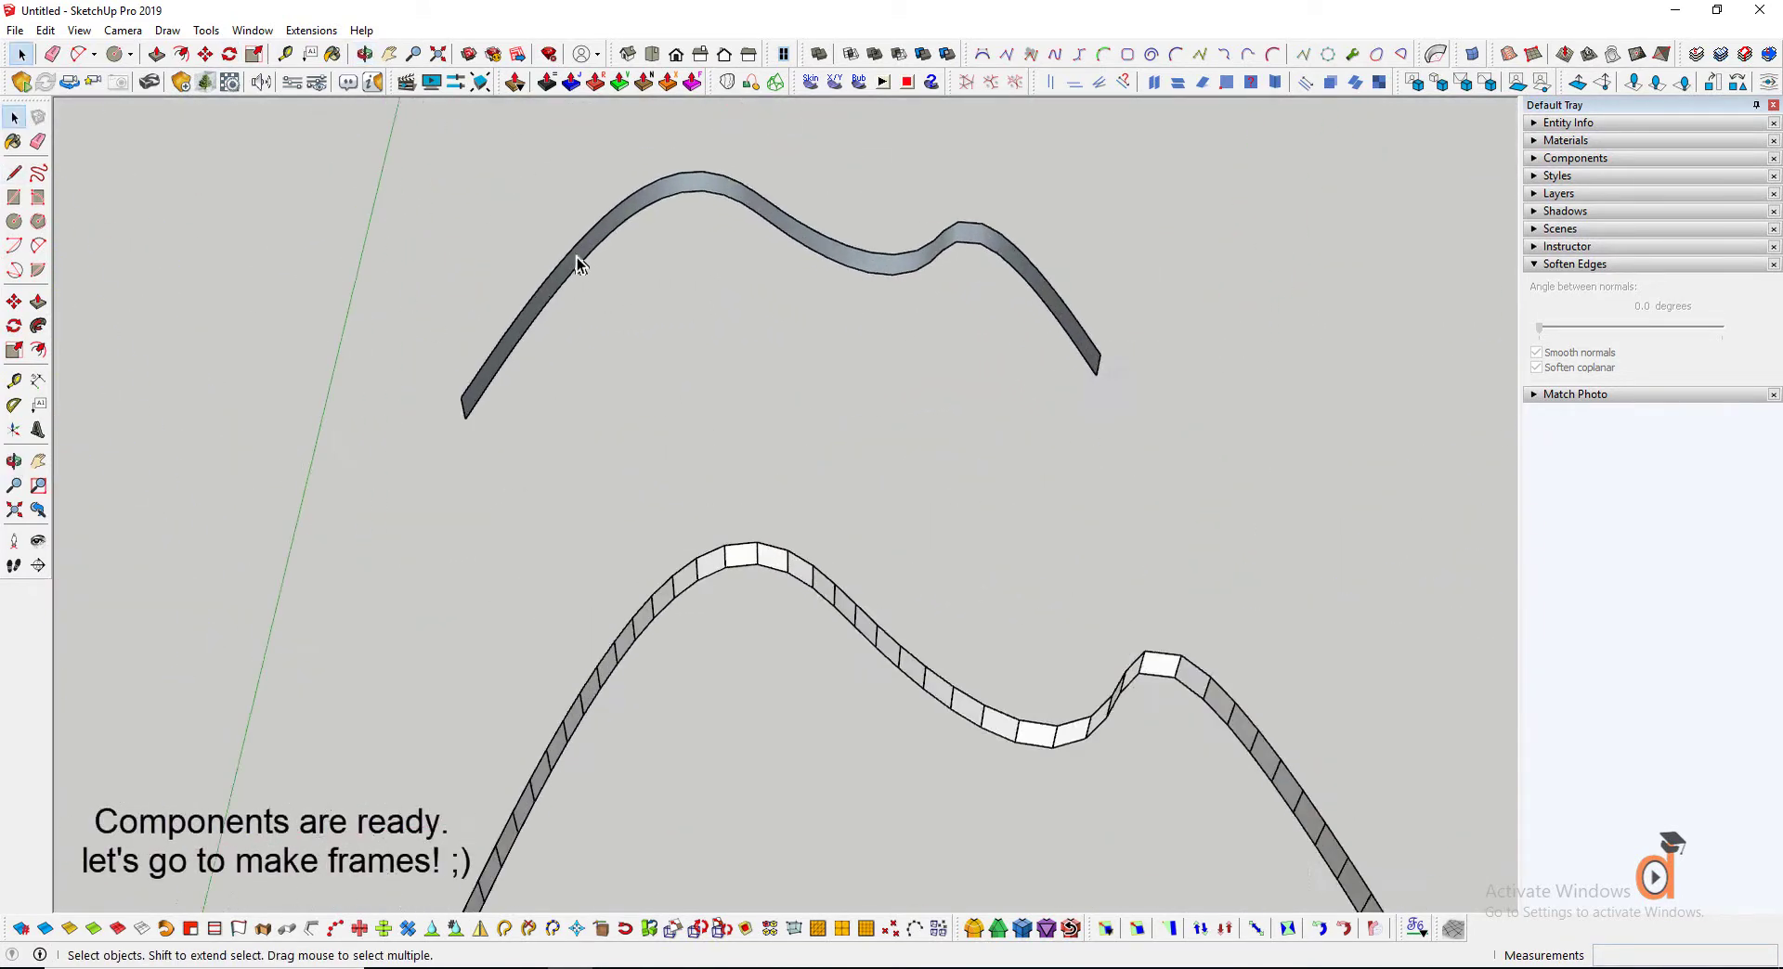
{"action": "scroll", "coordinate": [479, 415], "scroll_direction": "up", "scroll_amount": 4}
{"action": "left_click", "coordinate": [477, 413]}
{"action": "middle_click_drag", "start_coordinate": [473, 418], "coordinate": [3, 448]}
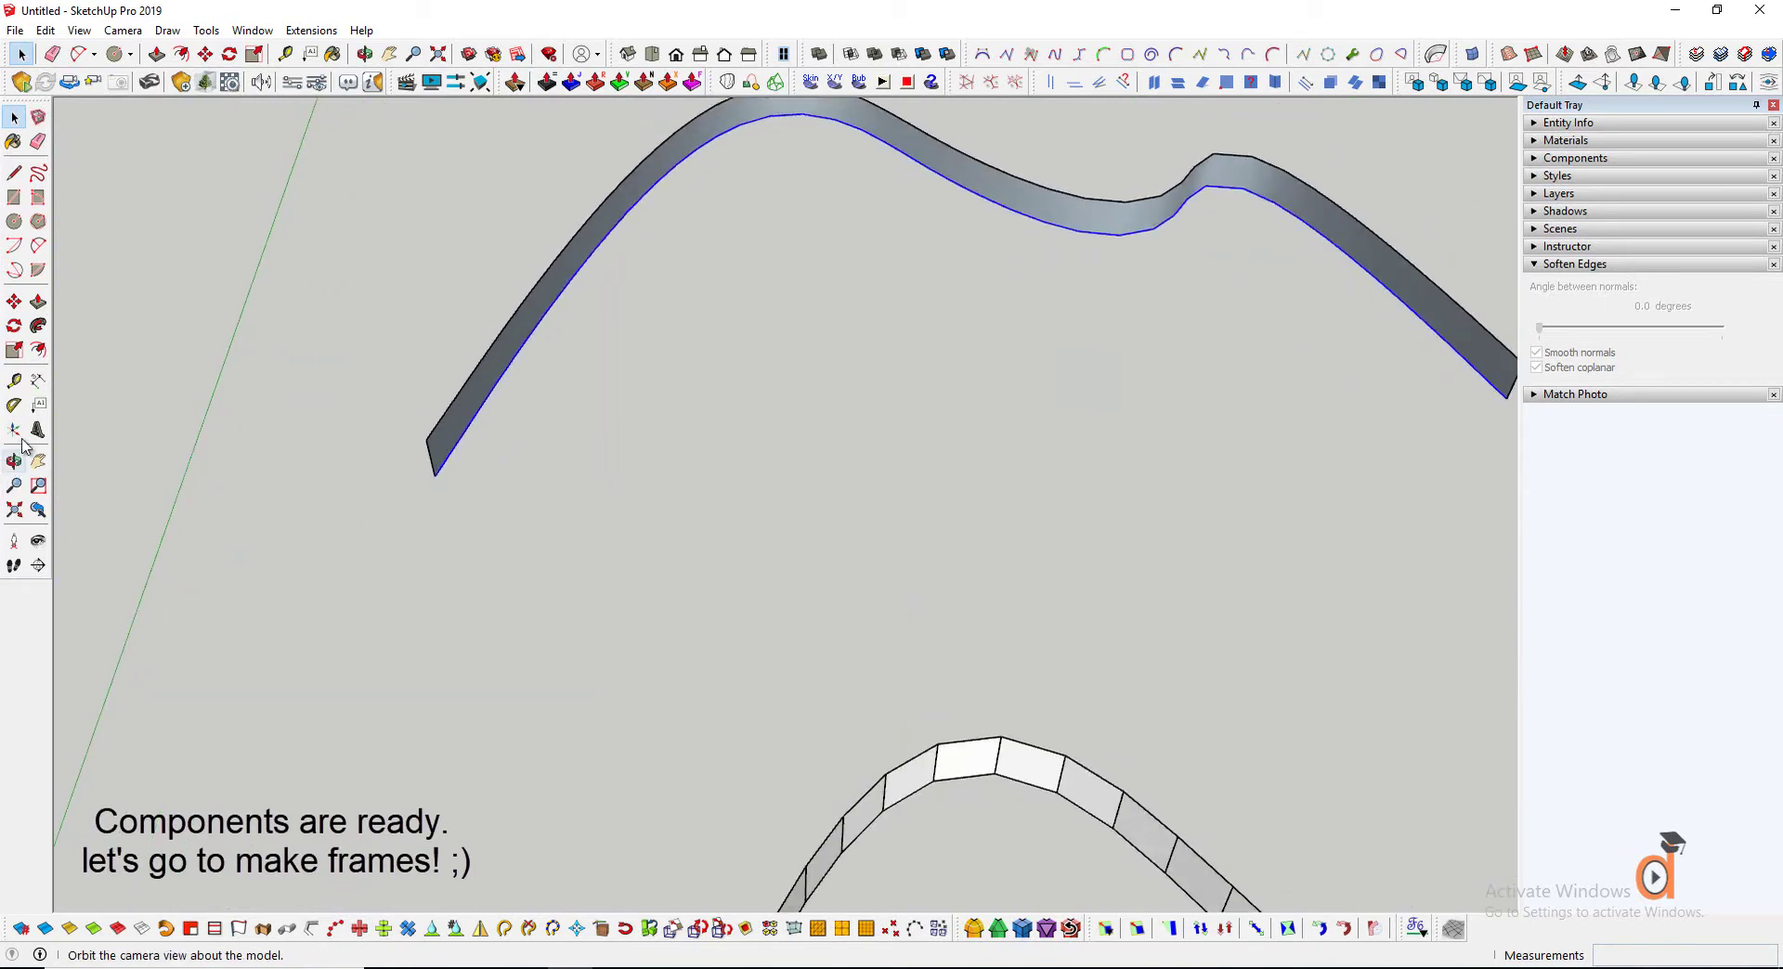
{"action": "left_click", "coordinate": [14, 302]}
{"action": "scroll", "coordinate": [426, 492], "scroll_direction": "up", "scroll_amount": 3}
{"action": "left_click", "coordinate": [426, 492]}
{"action": "key", "text": "ctrl"}
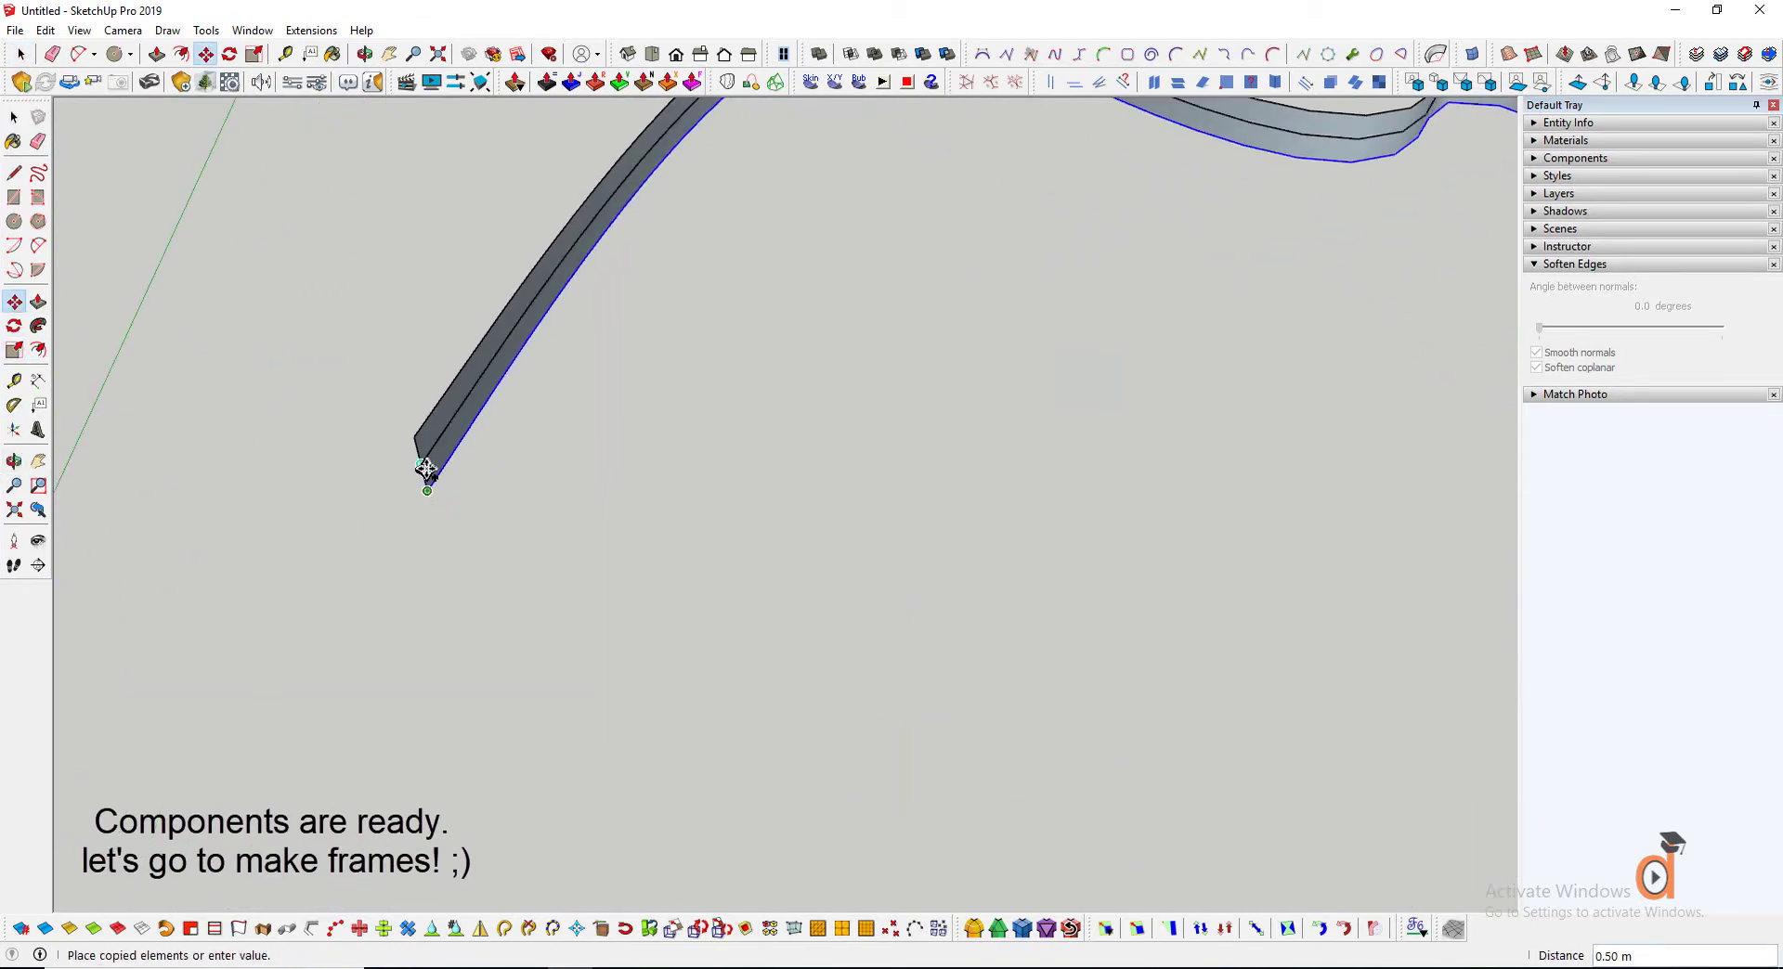
{"action": "left_click", "coordinate": [423, 467]}
{"action": "scroll", "coordinate": [563, 343], "scroll_direction": "down", "scroll_amount": 4}
{"action": "scroll", "coordinate": [575, 337], "scroll_direction": "down", "scroll_amount": 1}
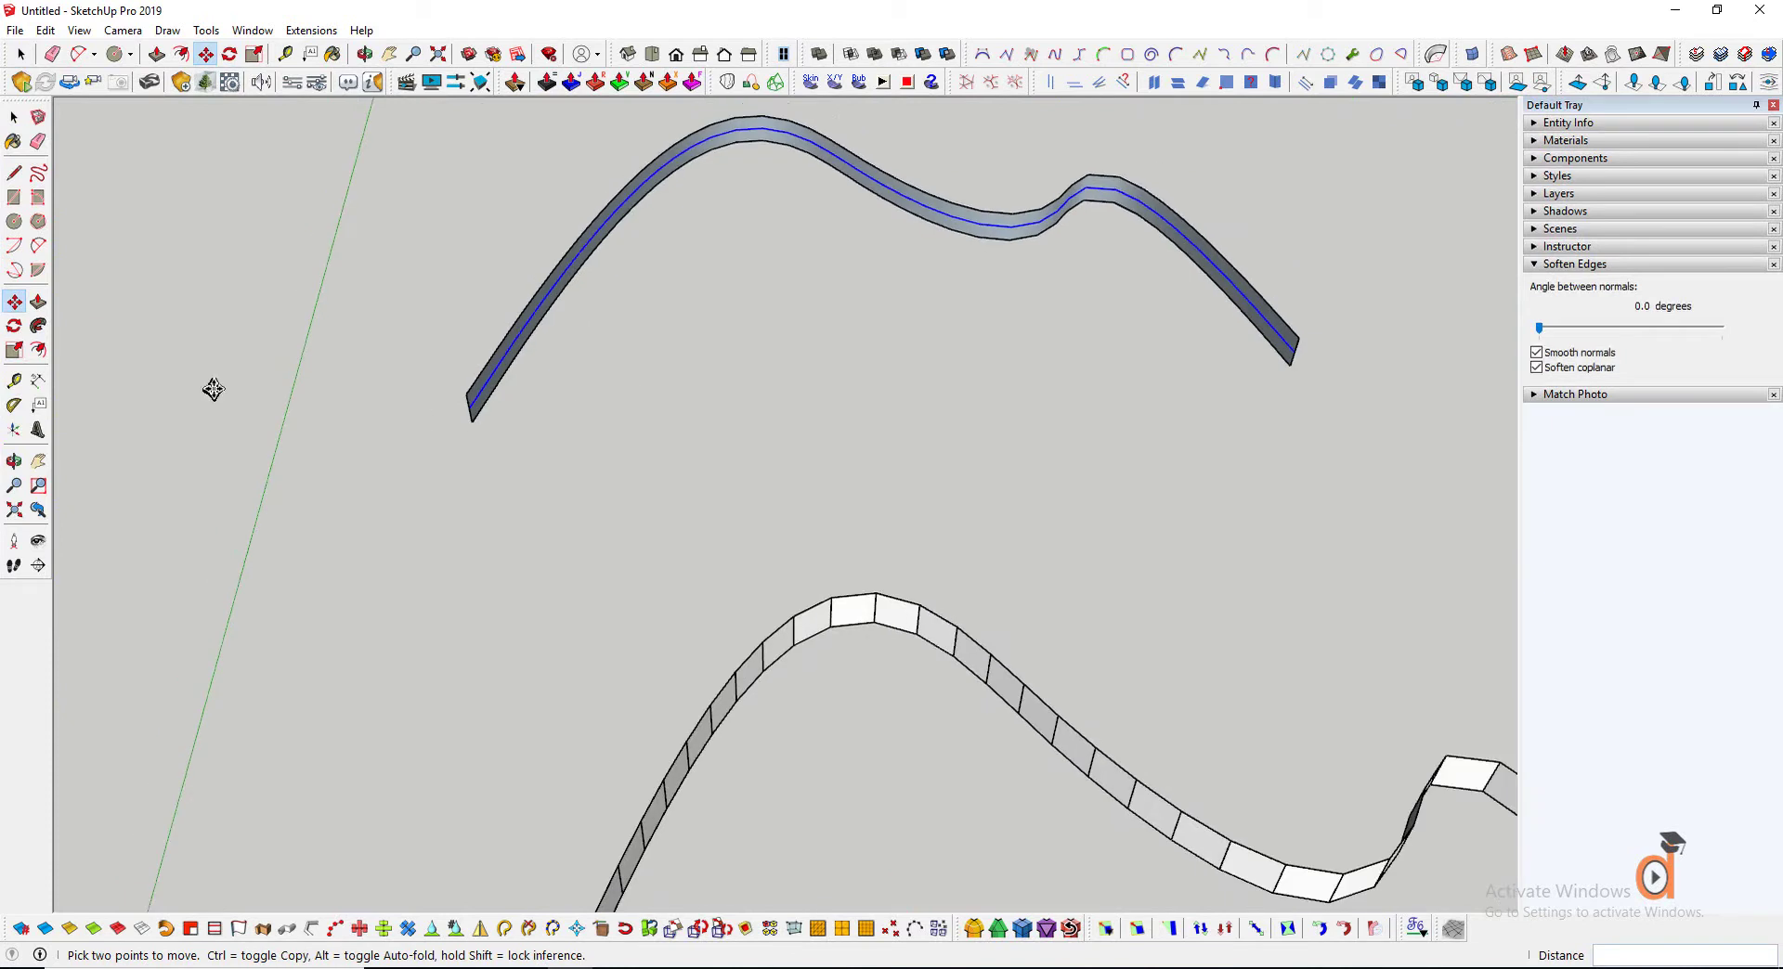
Offset the rear strip's middle curve 0.7 m toward the inner side of the arch
{"action": "left_click", "coordinate": [39, 350]}
{"action": "left_click", "coordinate": [472, 411]}
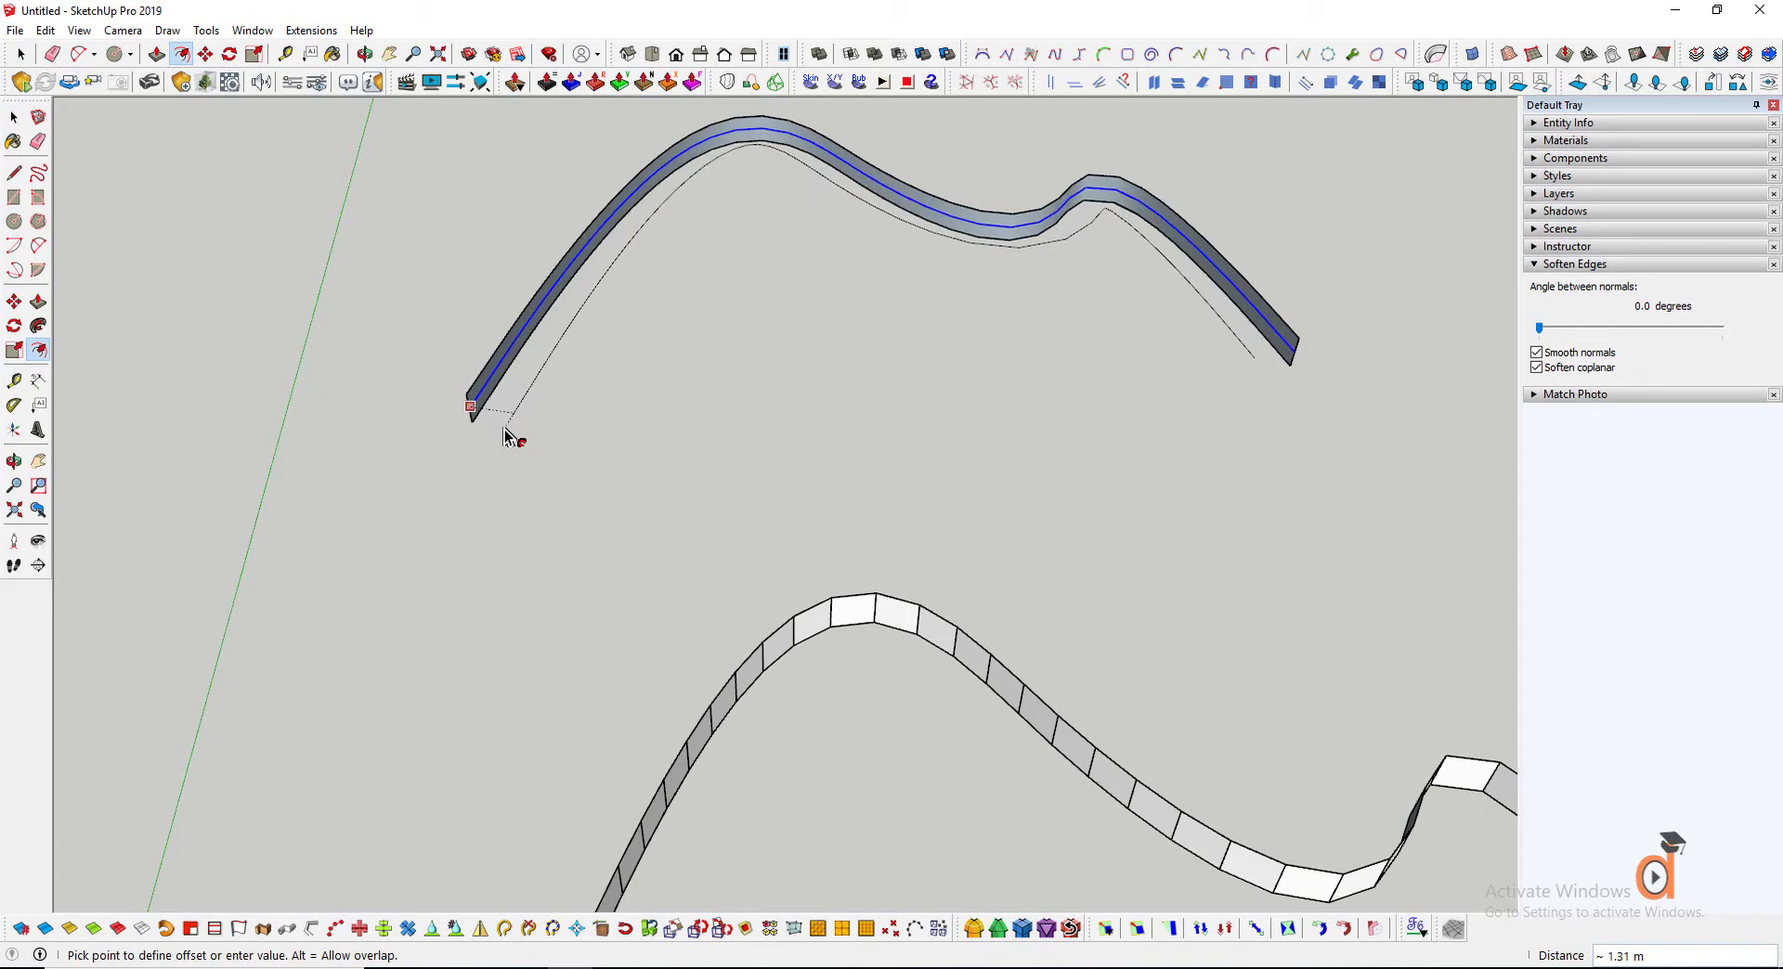
{"action": "key", "text": "Return"}
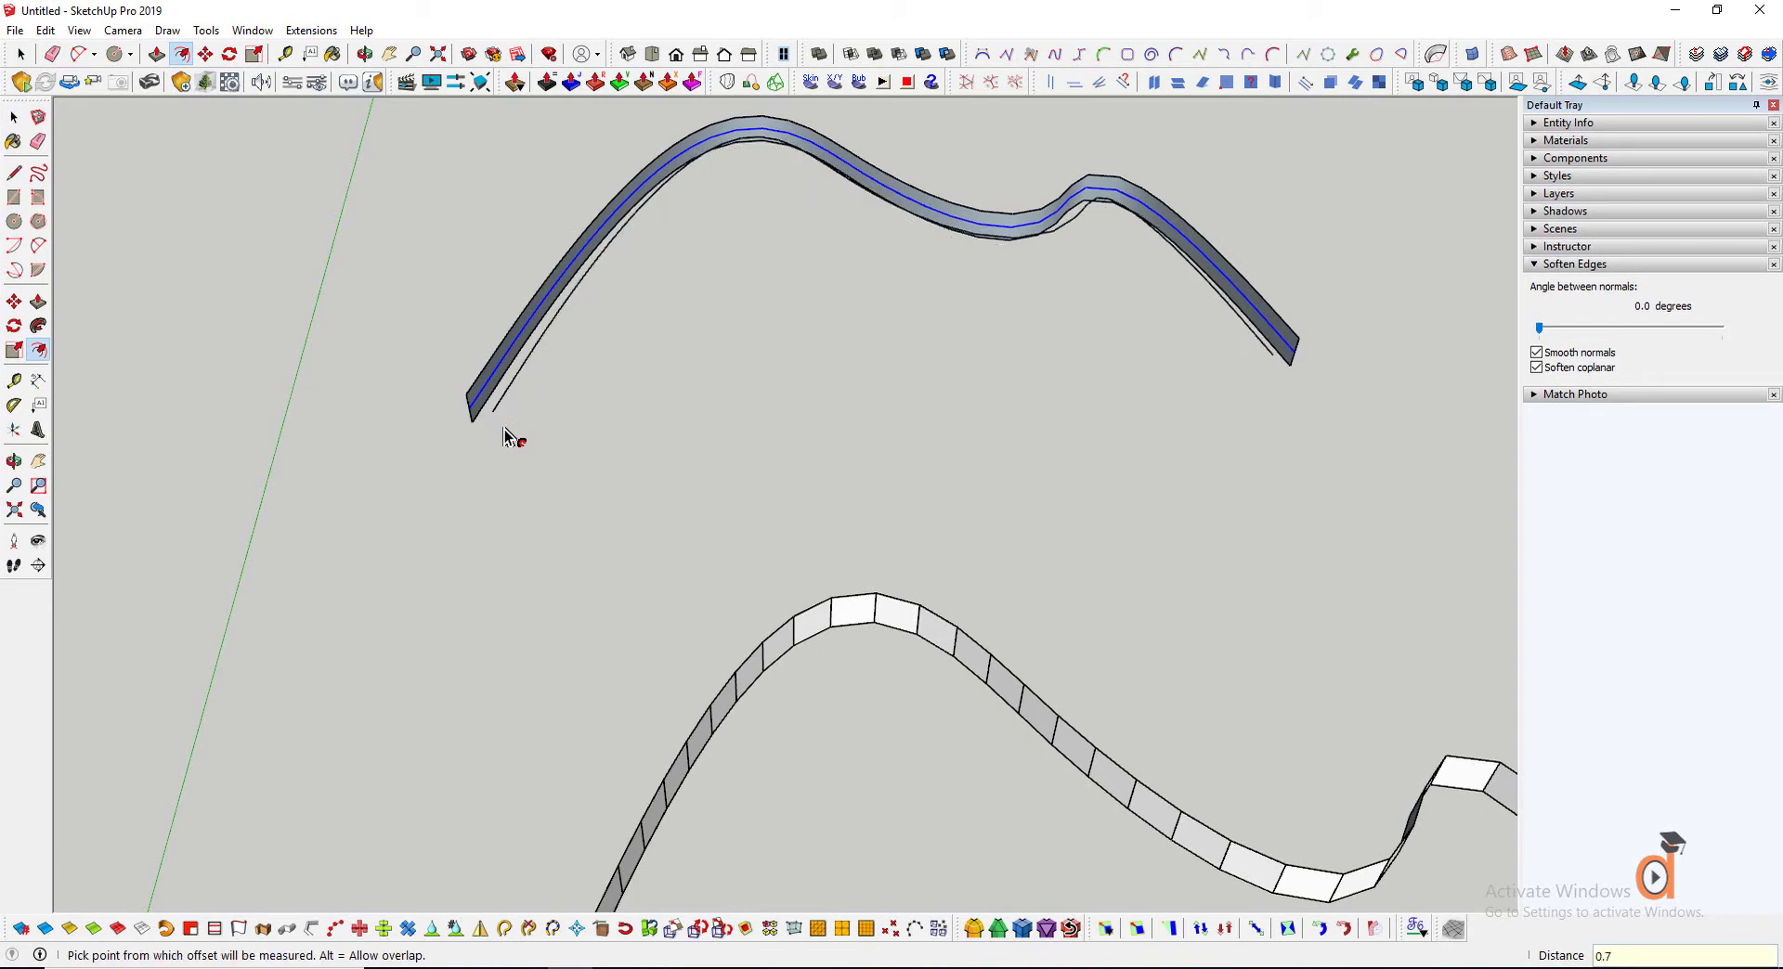
{"action": "key", "text": "space"}
{"action": "scroll", "coordinate": [498, 412], "scroll_direction": "down", "scroll_amount": 3}
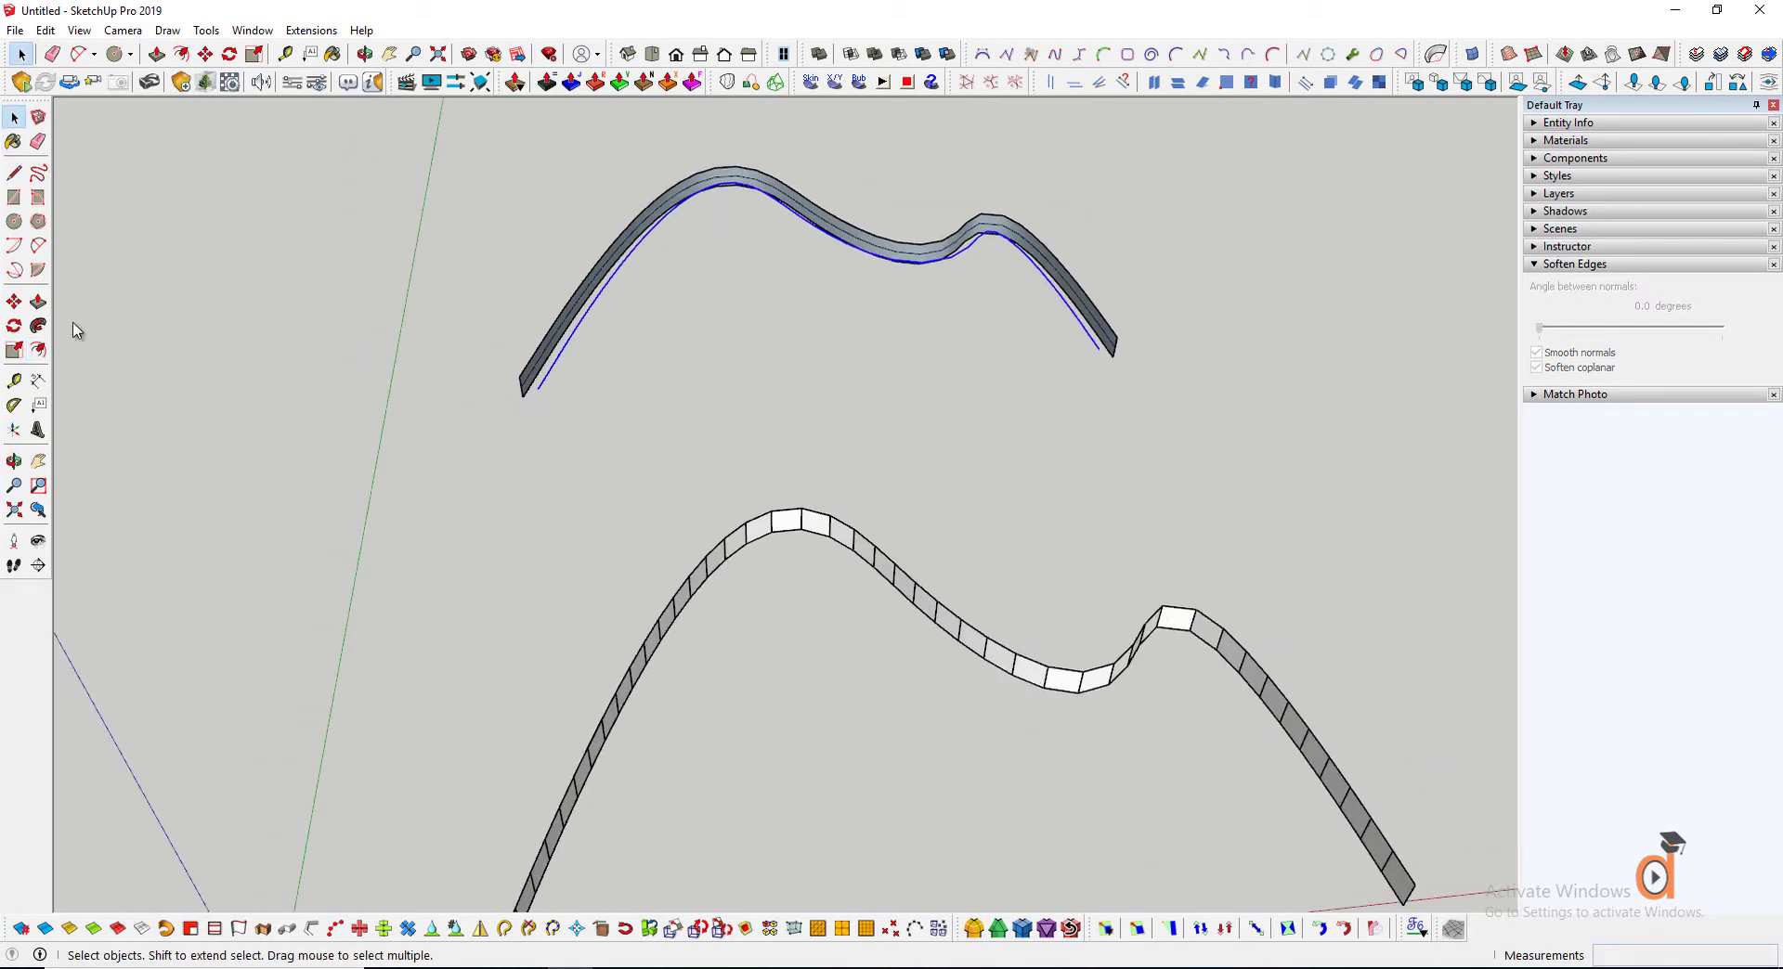
Copy the offset curve from the rear strip's lower end corner to the matching corner of the tiled strip
{"action": "left_click", "coordinate": [14, 301]}
{"action": "scroll", "coordinate": [532, 395], "scroll_direction": "down", "scroll_amount": 2}
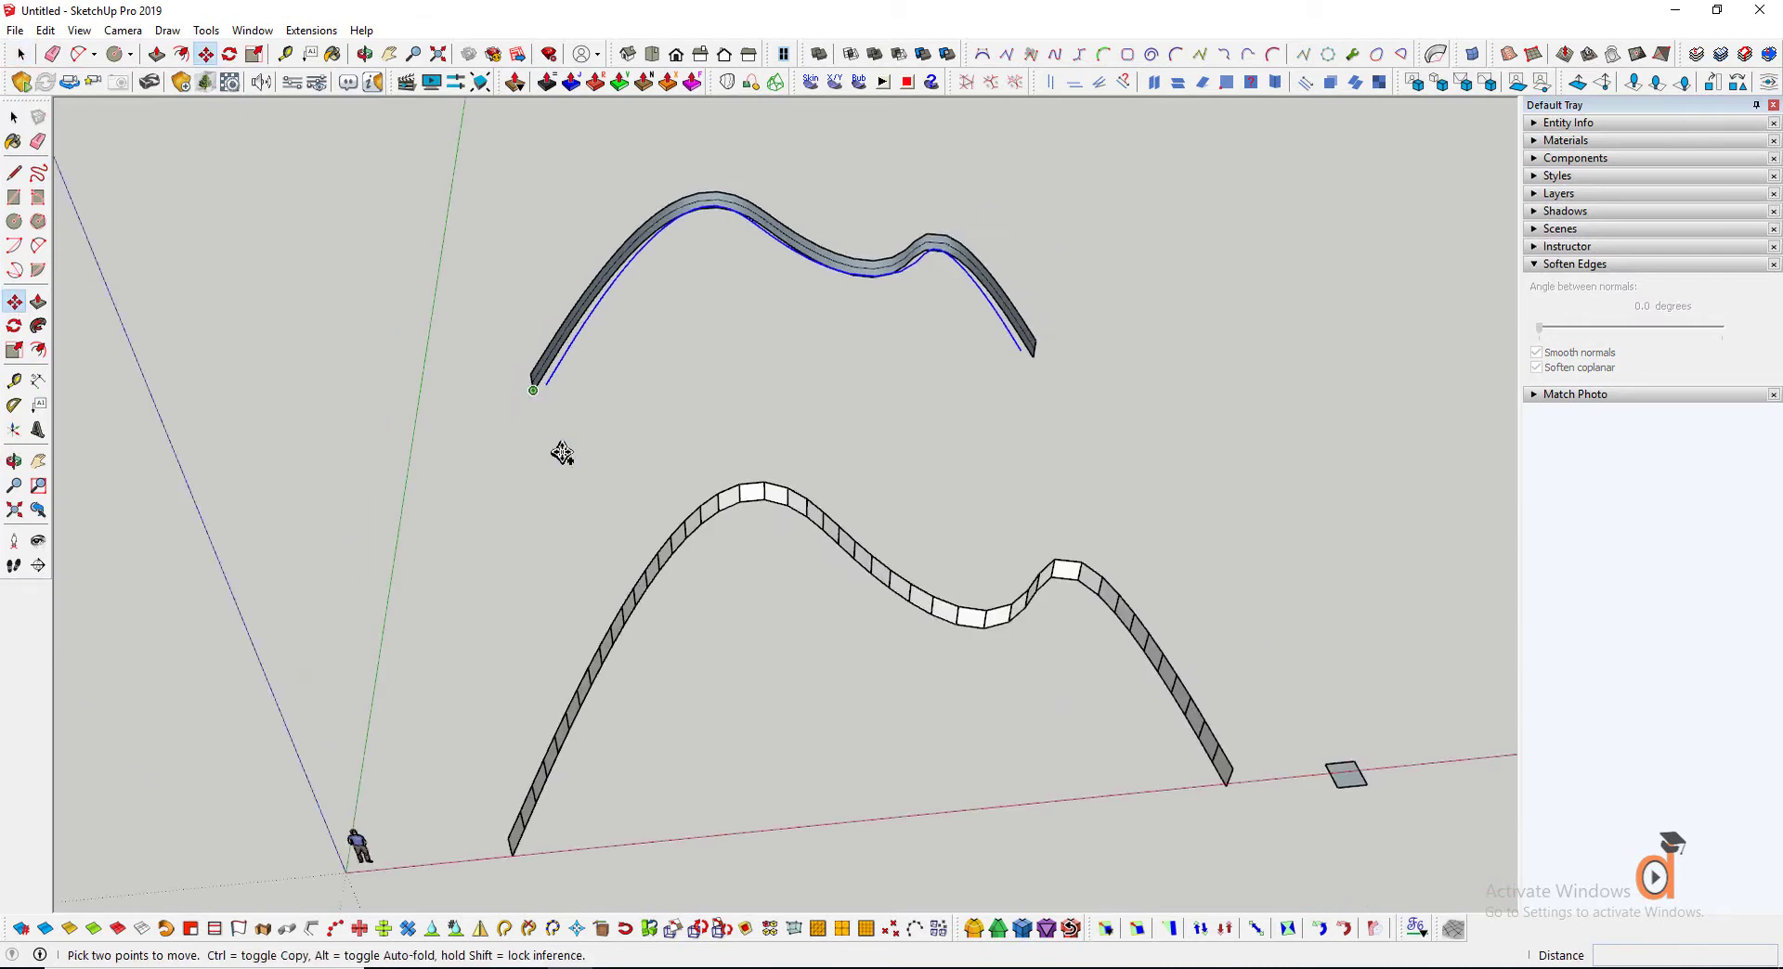
{"action": "left_click", "coordinate": [532, 391]}
{"action": "scroll", "coordinate": [488, 878], "scroll_direction": "up", "scroll_amount": 5}
{"action": "left_click", "coordinate": [513, 801]}
{"action": "scroll", "coordinate": [648, 710], "scroll_direction": "up", "scroll_amount": 2}
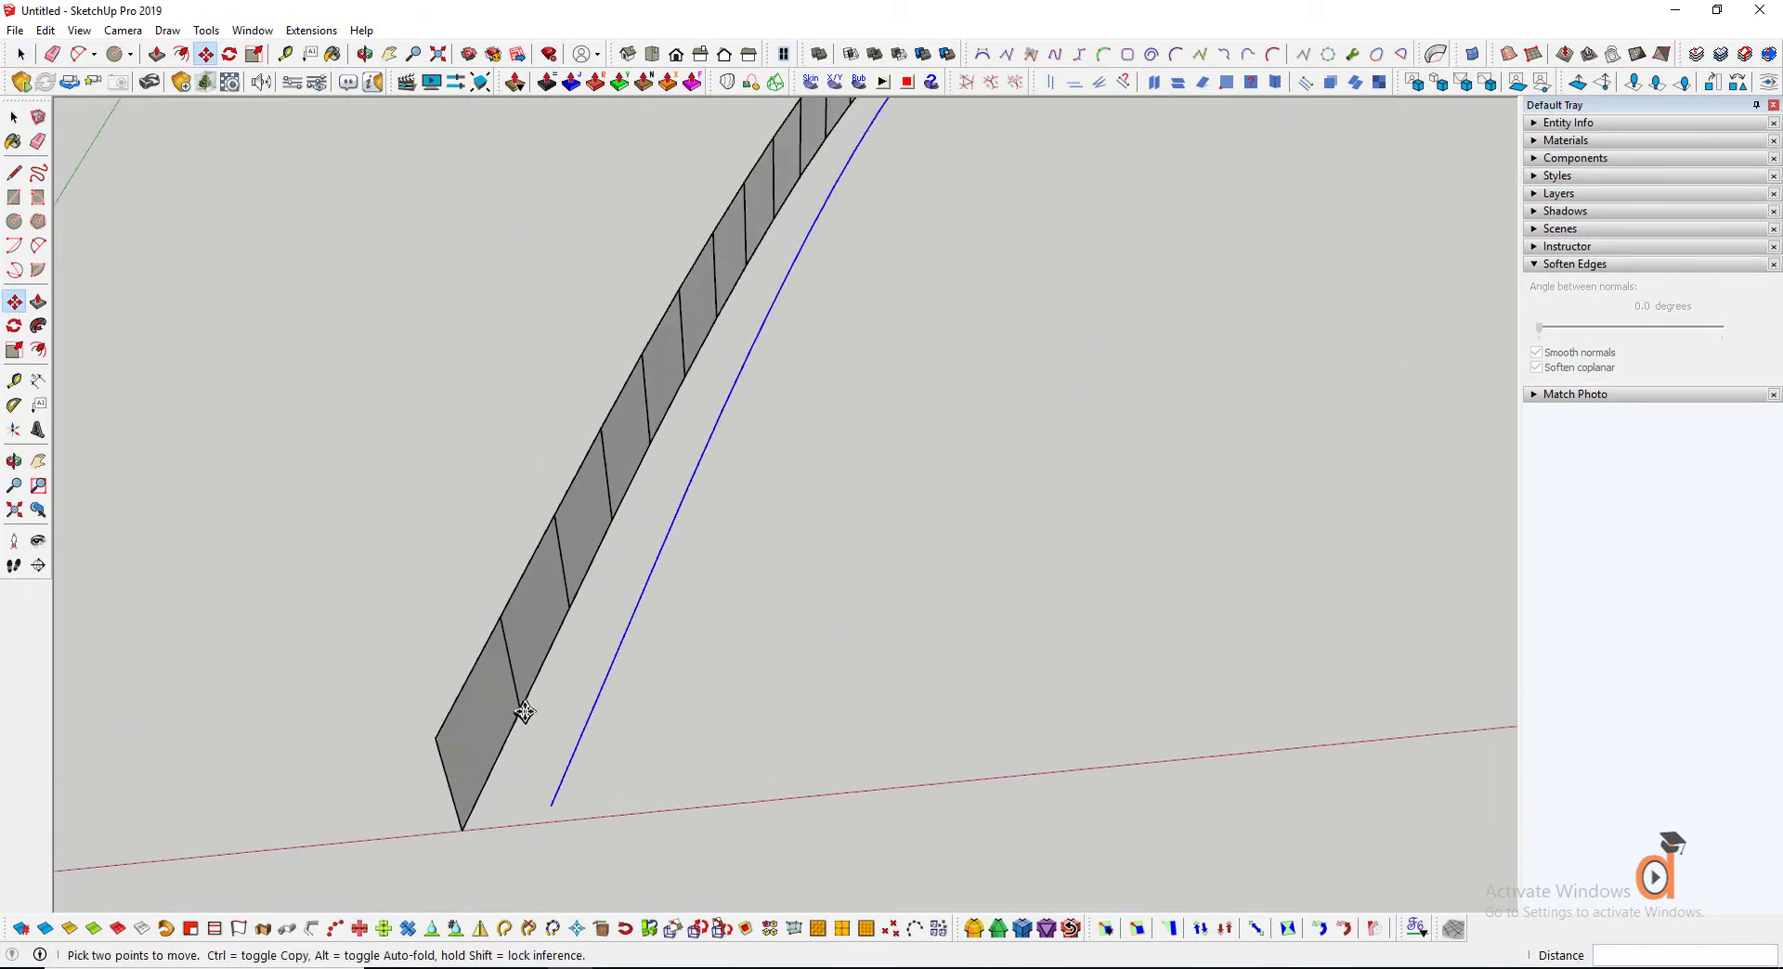
{"action": "scroll", "coordinate": [461, 659], "scroll_direction": "down", "scroll_amount": 3}
Open the end tile component for editing and draw both diagonals across its face
{"action": "left_click", "coordinate": [13, 117]}
{"action": "scroll", "coordinate": [427, 743], "scroll_direction": "up", "scroll_amount": 2}
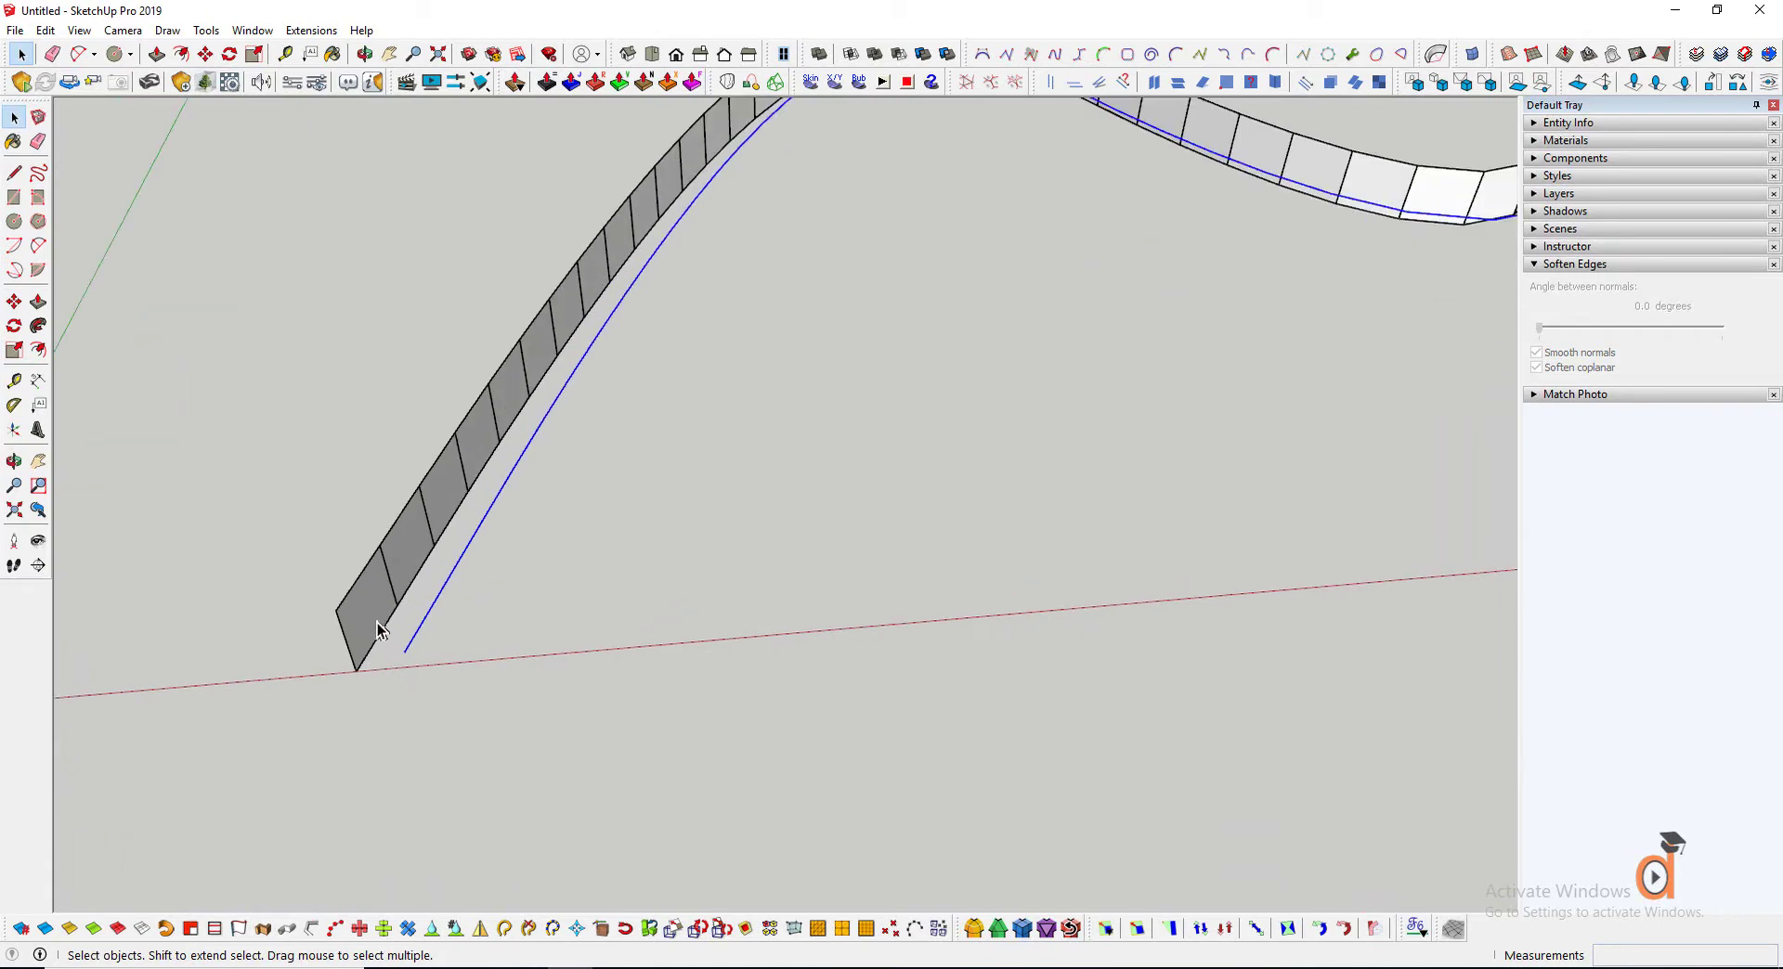
{"action": "double_click", "coordinate": [378, 629]}
{"action": "scroll", "coordinate": [341, 644], "scroll_direction": "up", "scroll_amount": 4}
{"action": "left_click", "coordinate": [14, 172]}
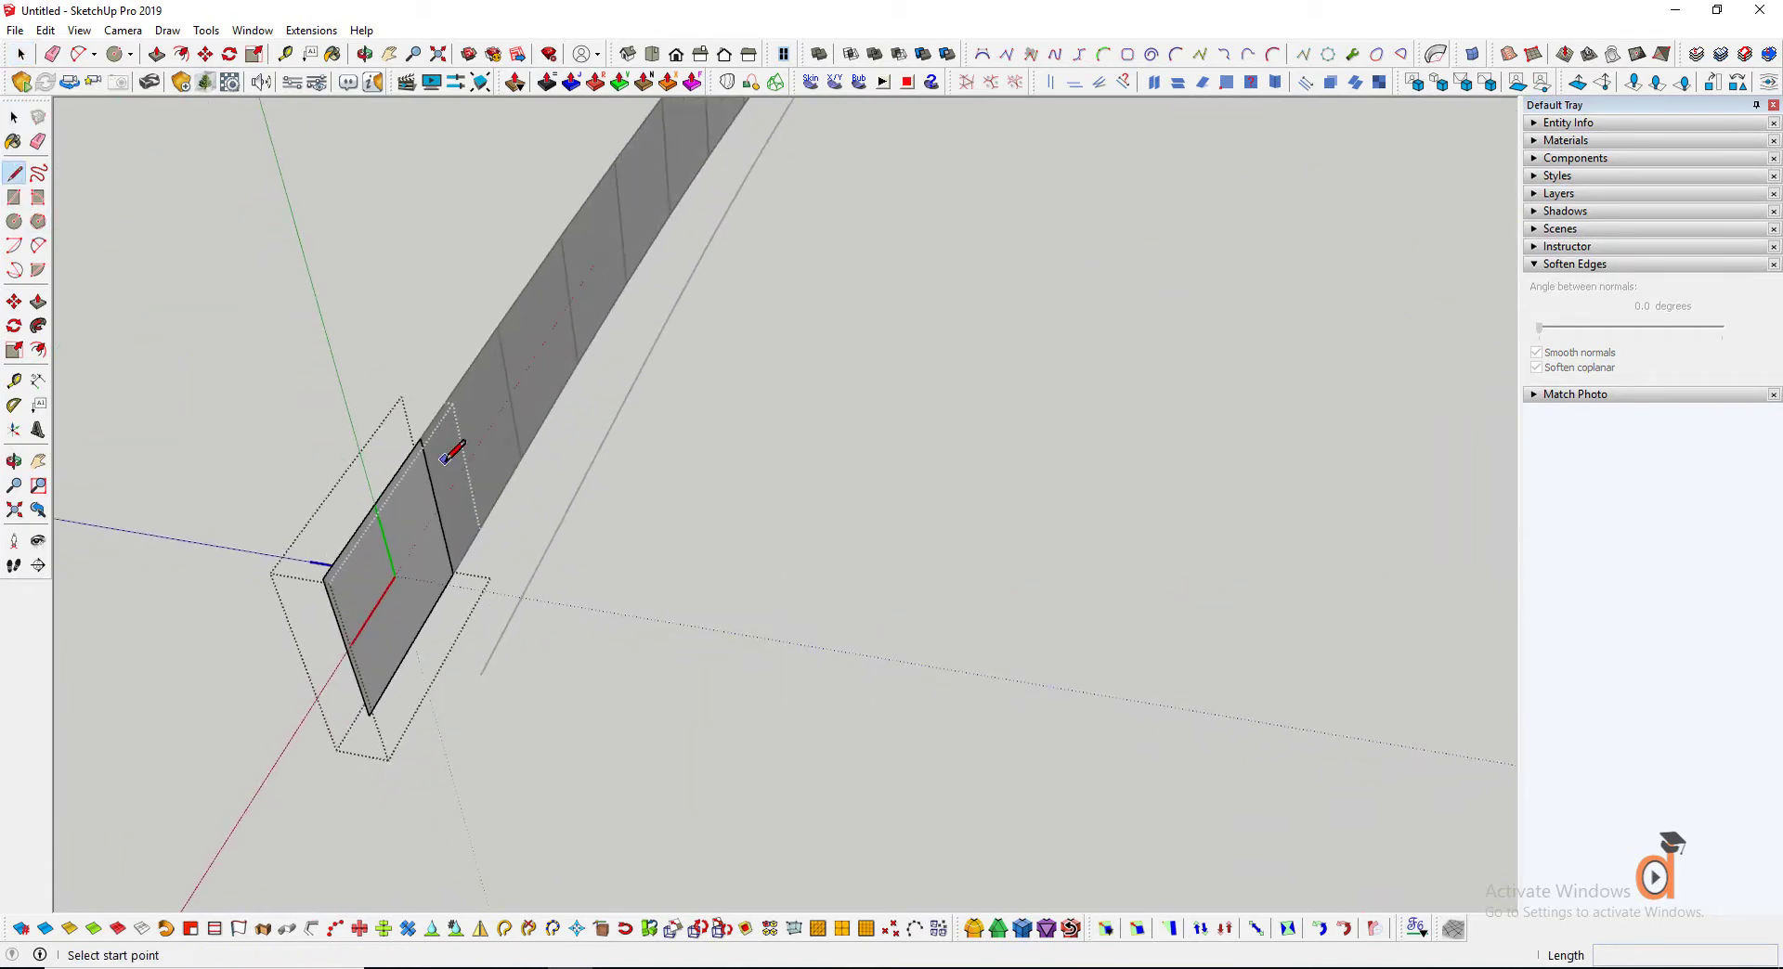
{"action": "left_click", "coordinate": [420, 438]}
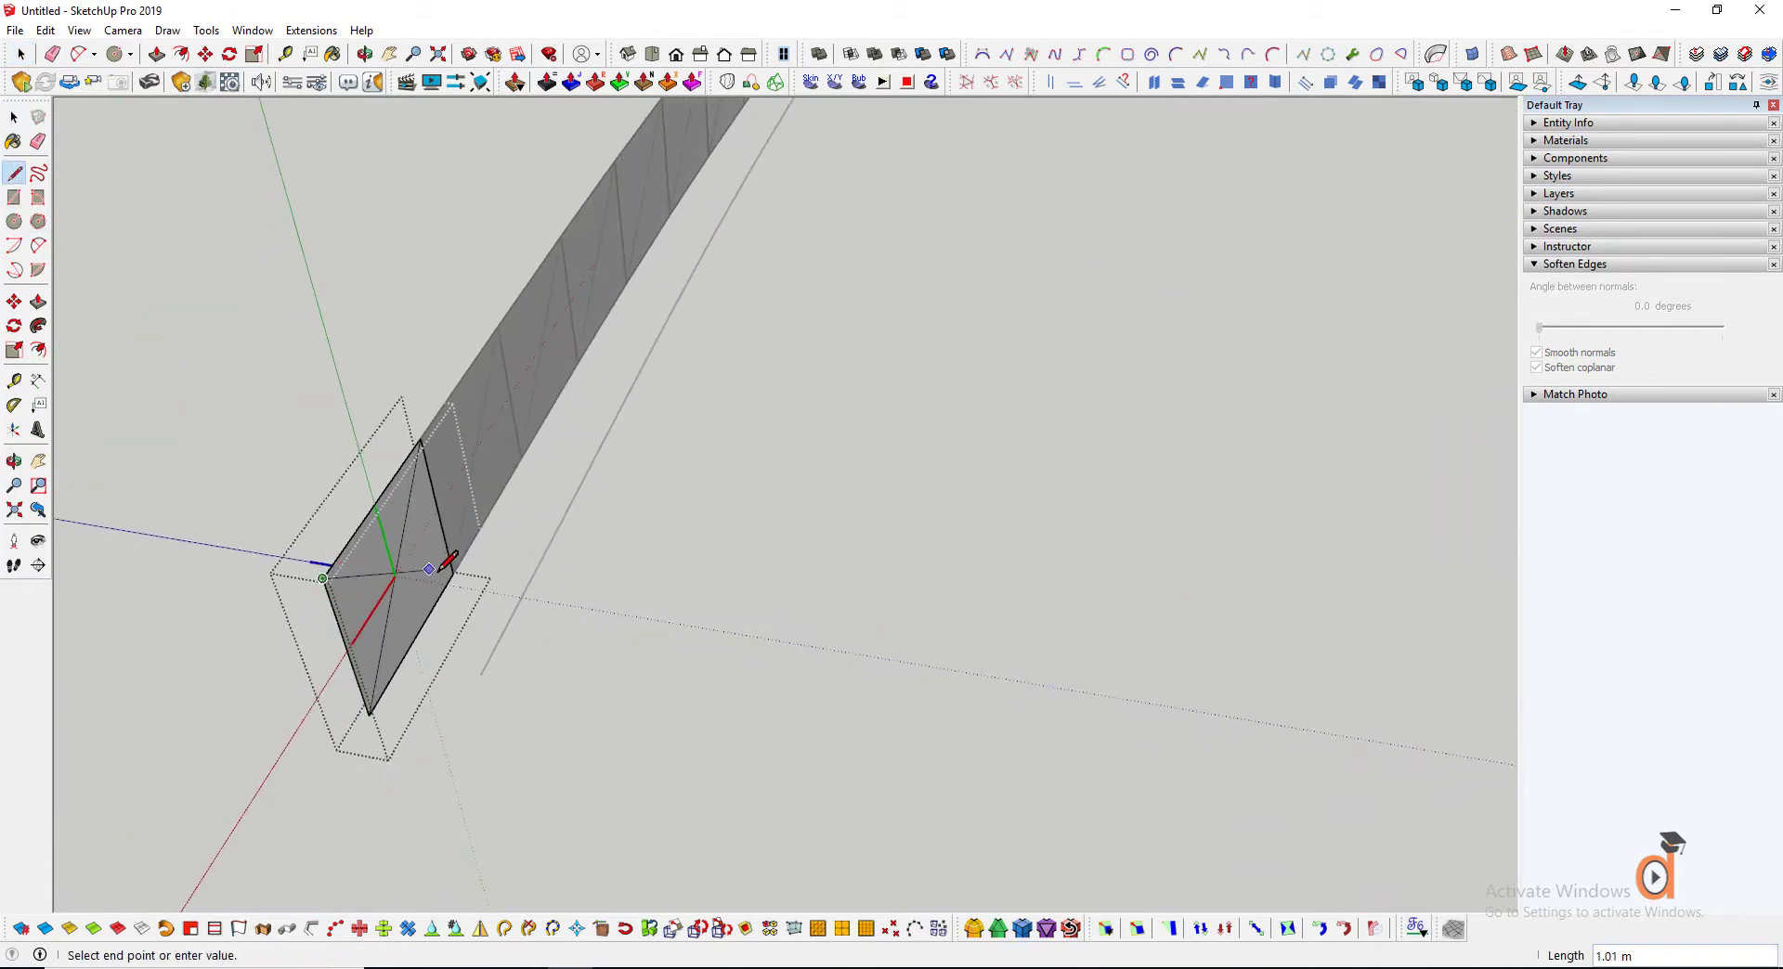
Move the diagonals' crossing point outward along the blue axis, turning every tile into a pyramid
{"action": "left_click", "coordinate": [19, 304]}
{"action": "left_click", "coordinate": [395, 576]}
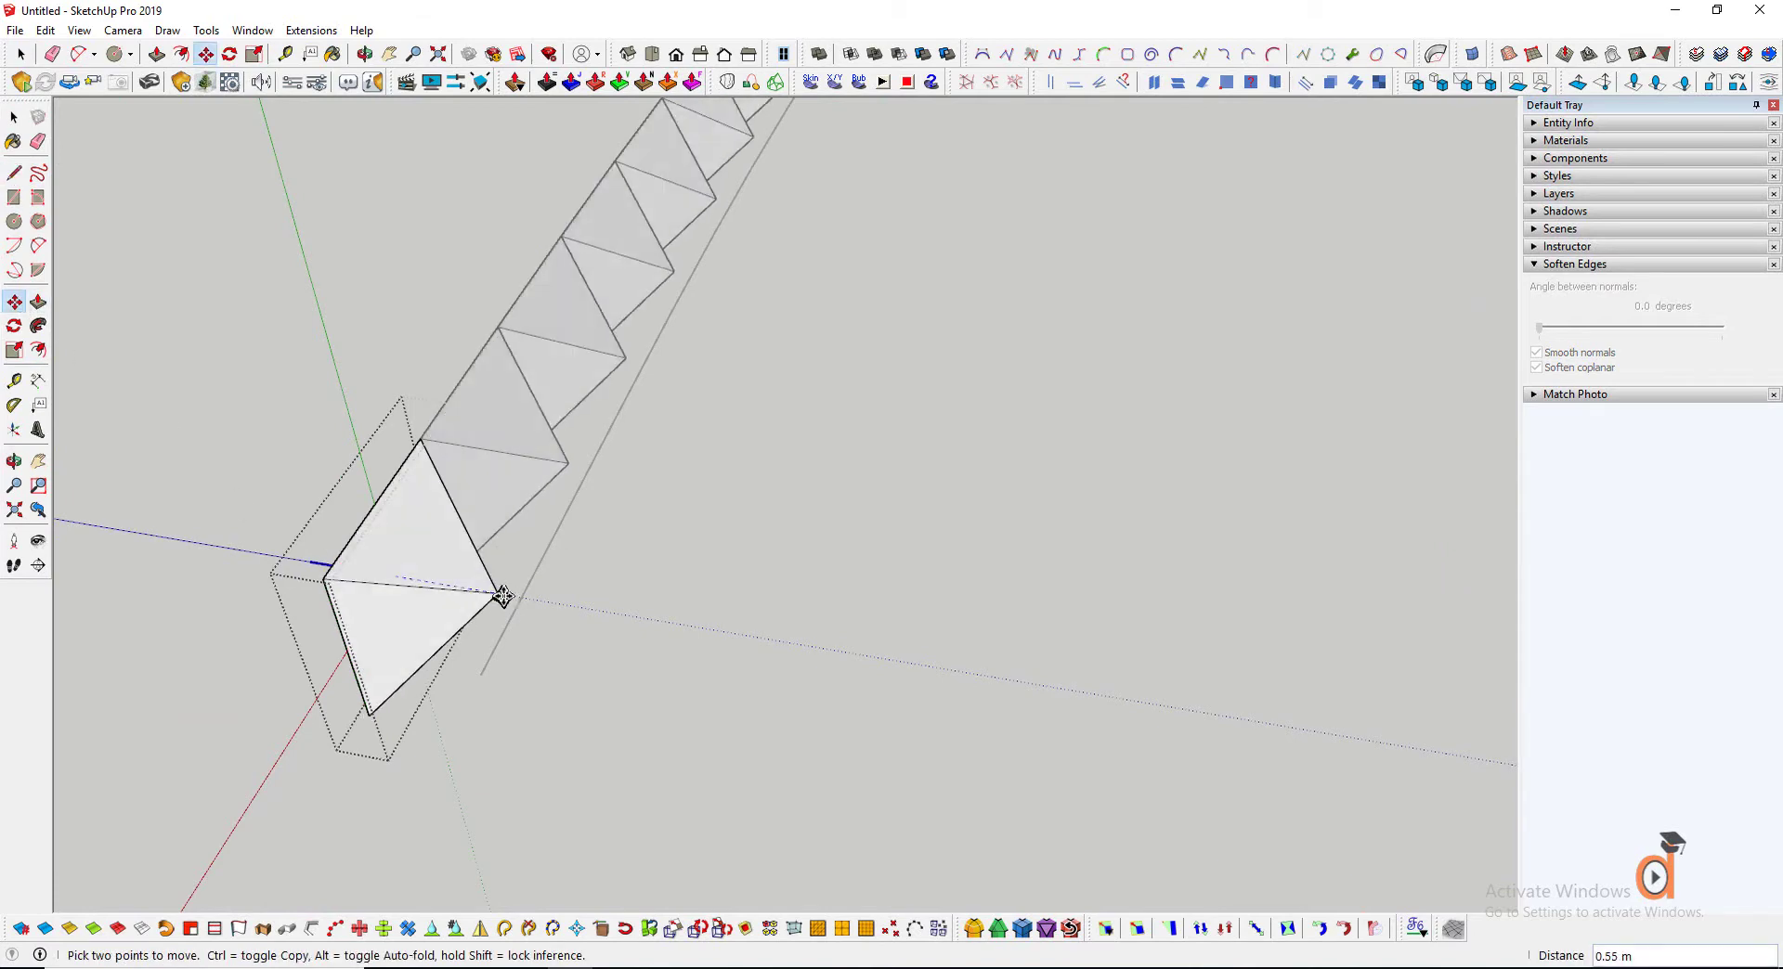
{"action": "left_click", "coordinate": [517, 599]}
{"action": "scroll", "coordinate": [468, 710], "scroll_direction": "down", "scroll_amount": 5}
{"action": "scroll", "coordinate": [975, 496], "scroll_direction": "down", "scroll_amount": 4}
{"action": "scroll", "coordinate": [1111, 470], "scroll_direction": "up", "scroll_amount": 6}
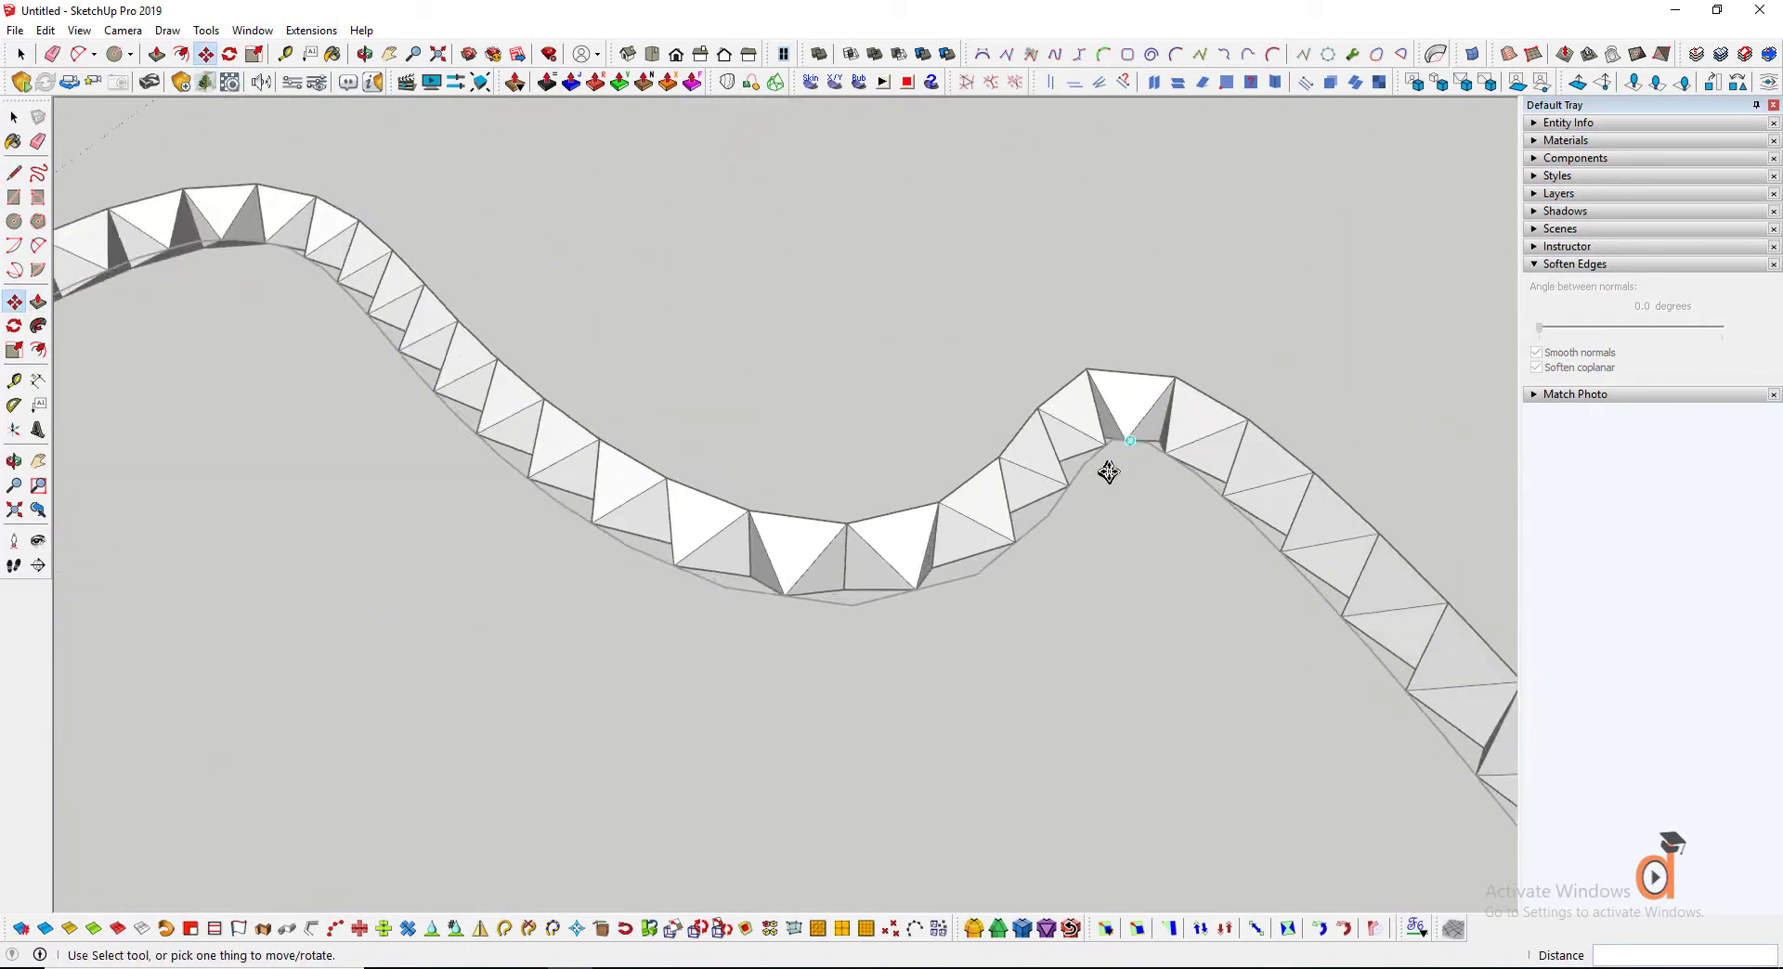
Draw straight lines joining the neighbouring pyramid apexes around the smaller crest of the strip
{"action": "left_click", "coordinate": [19, 465]}
{"action": "left_click_drag", "start_coordinate": [987, 510], "coordinate": [845, 520]}
{"action": "scroll", "coordinate": [1105, 554], "scroll_direction": "down", "scroll_amount": 3}
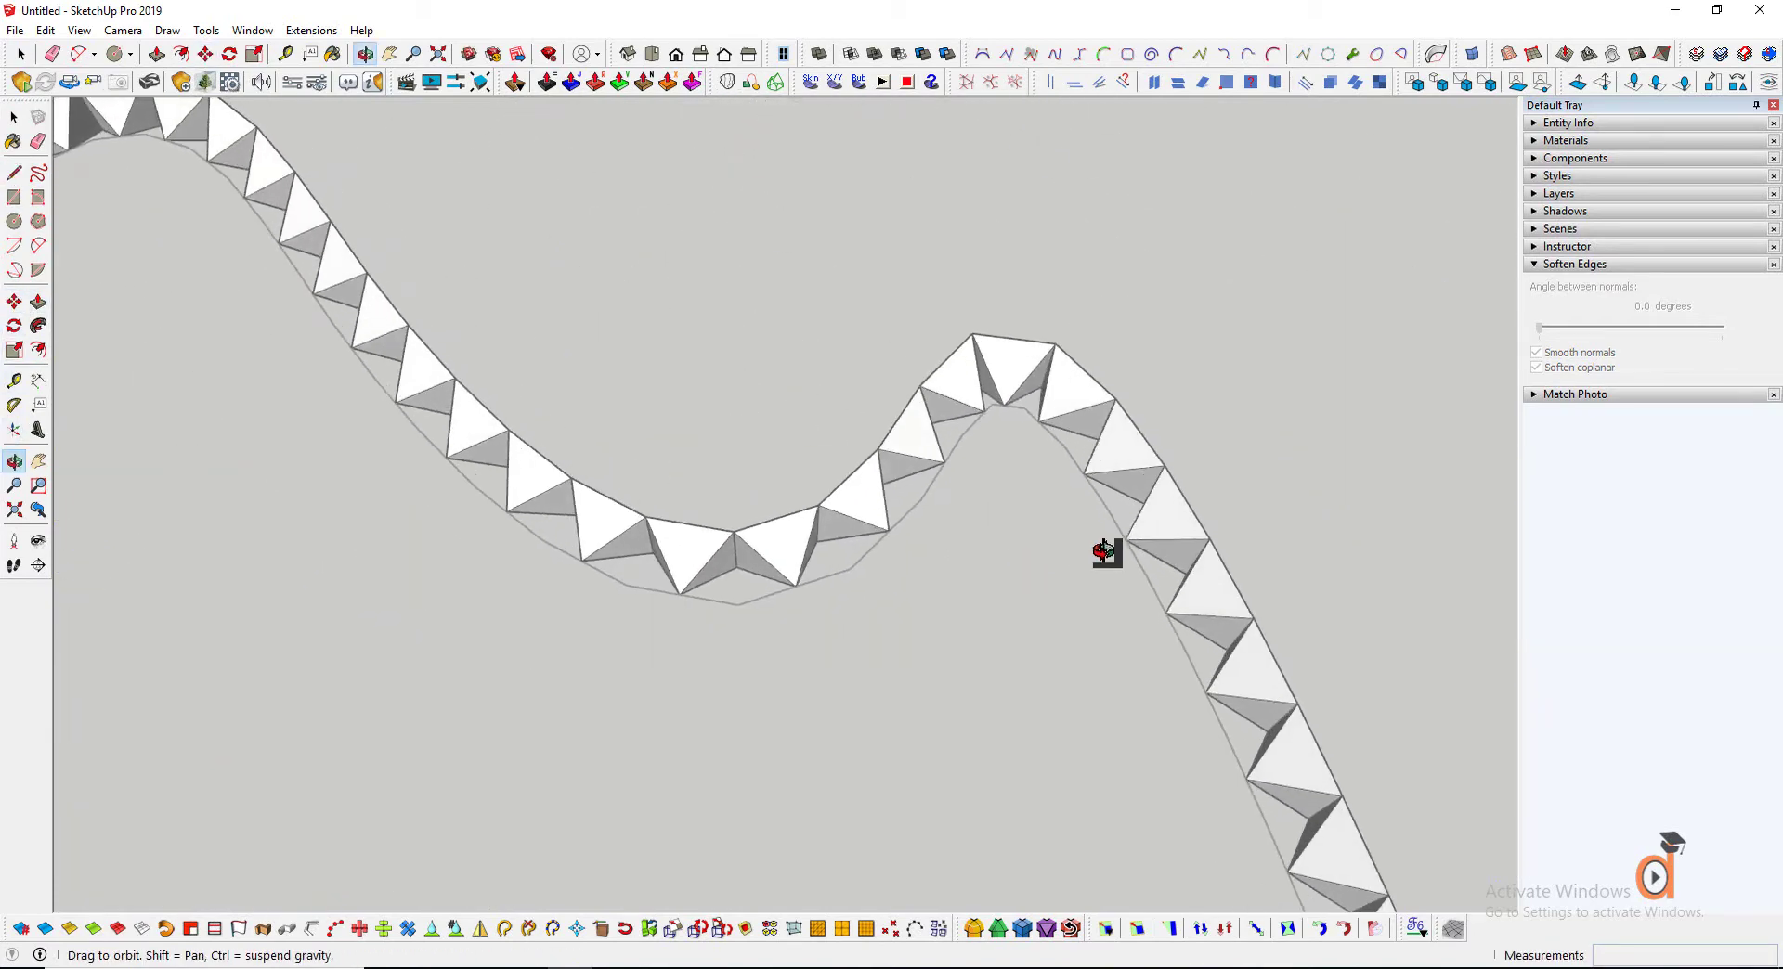
{"action": "scroll", "coordinate": [1144, 432], "scroll_direction": "up", "scroll_amount": 3}
{"action": "left_click", "coordinate": [14, 118]}
{"action": "scroll", "coordinate": [1021, 483], "scroll_direction": "up", "scroll_amount": 2}
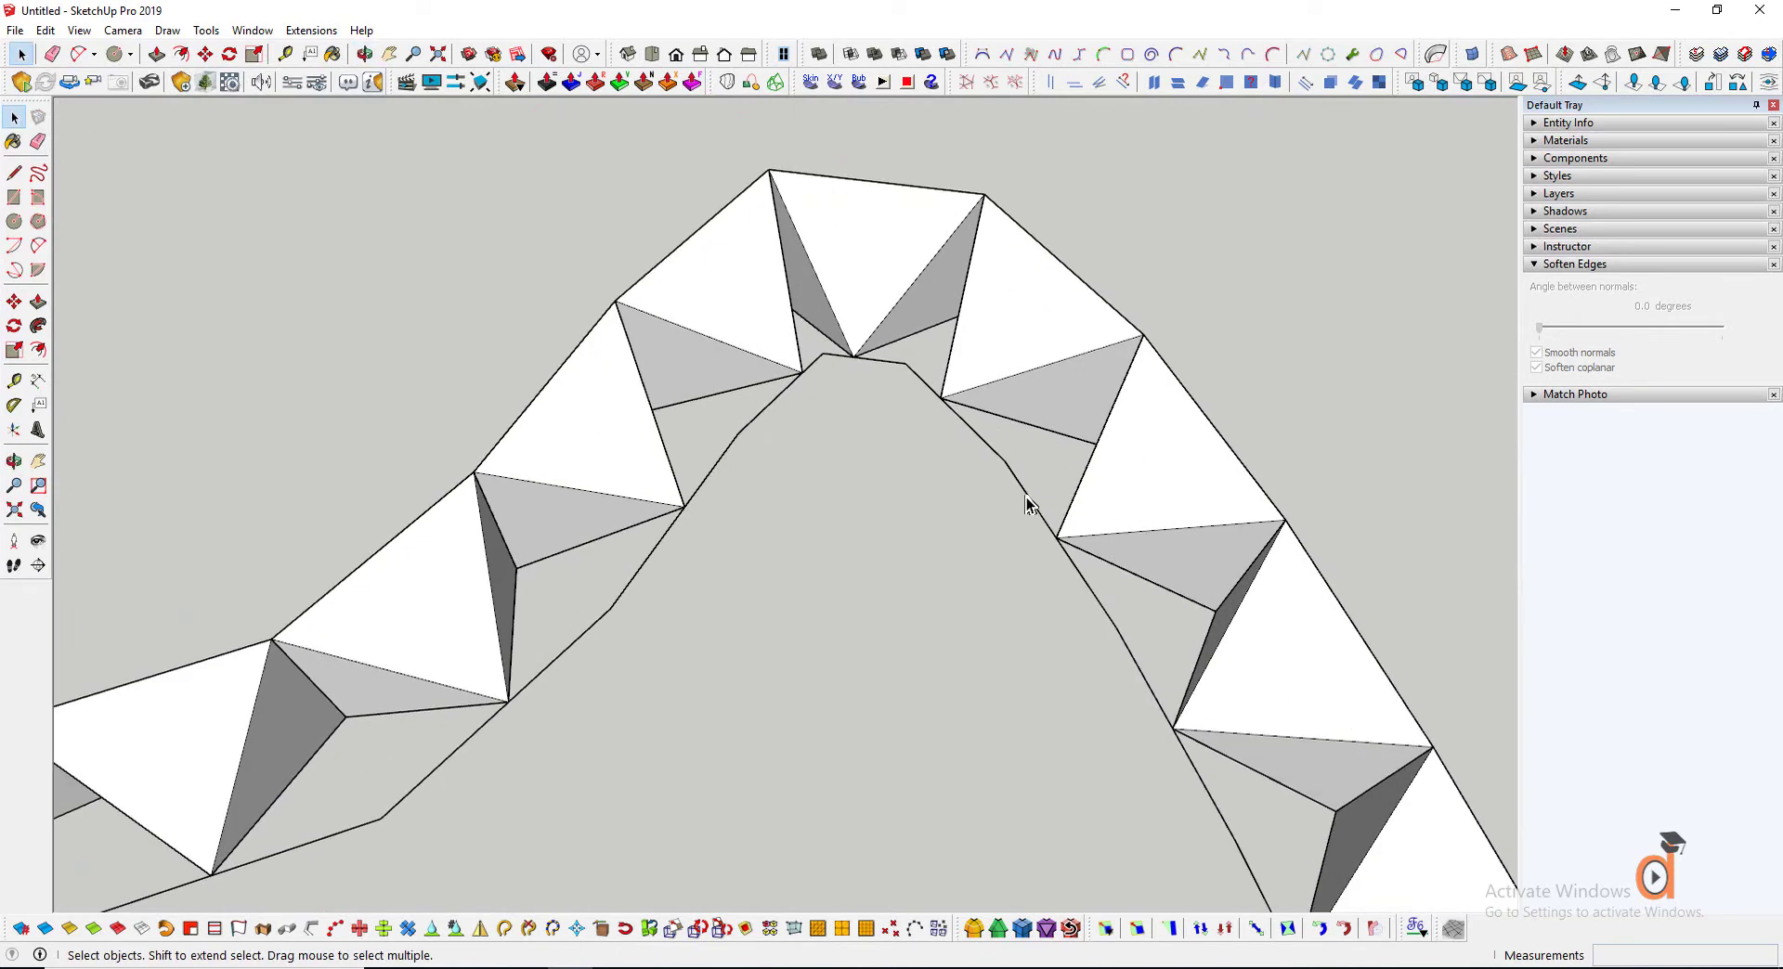
{"action": "key", "text": "l"}
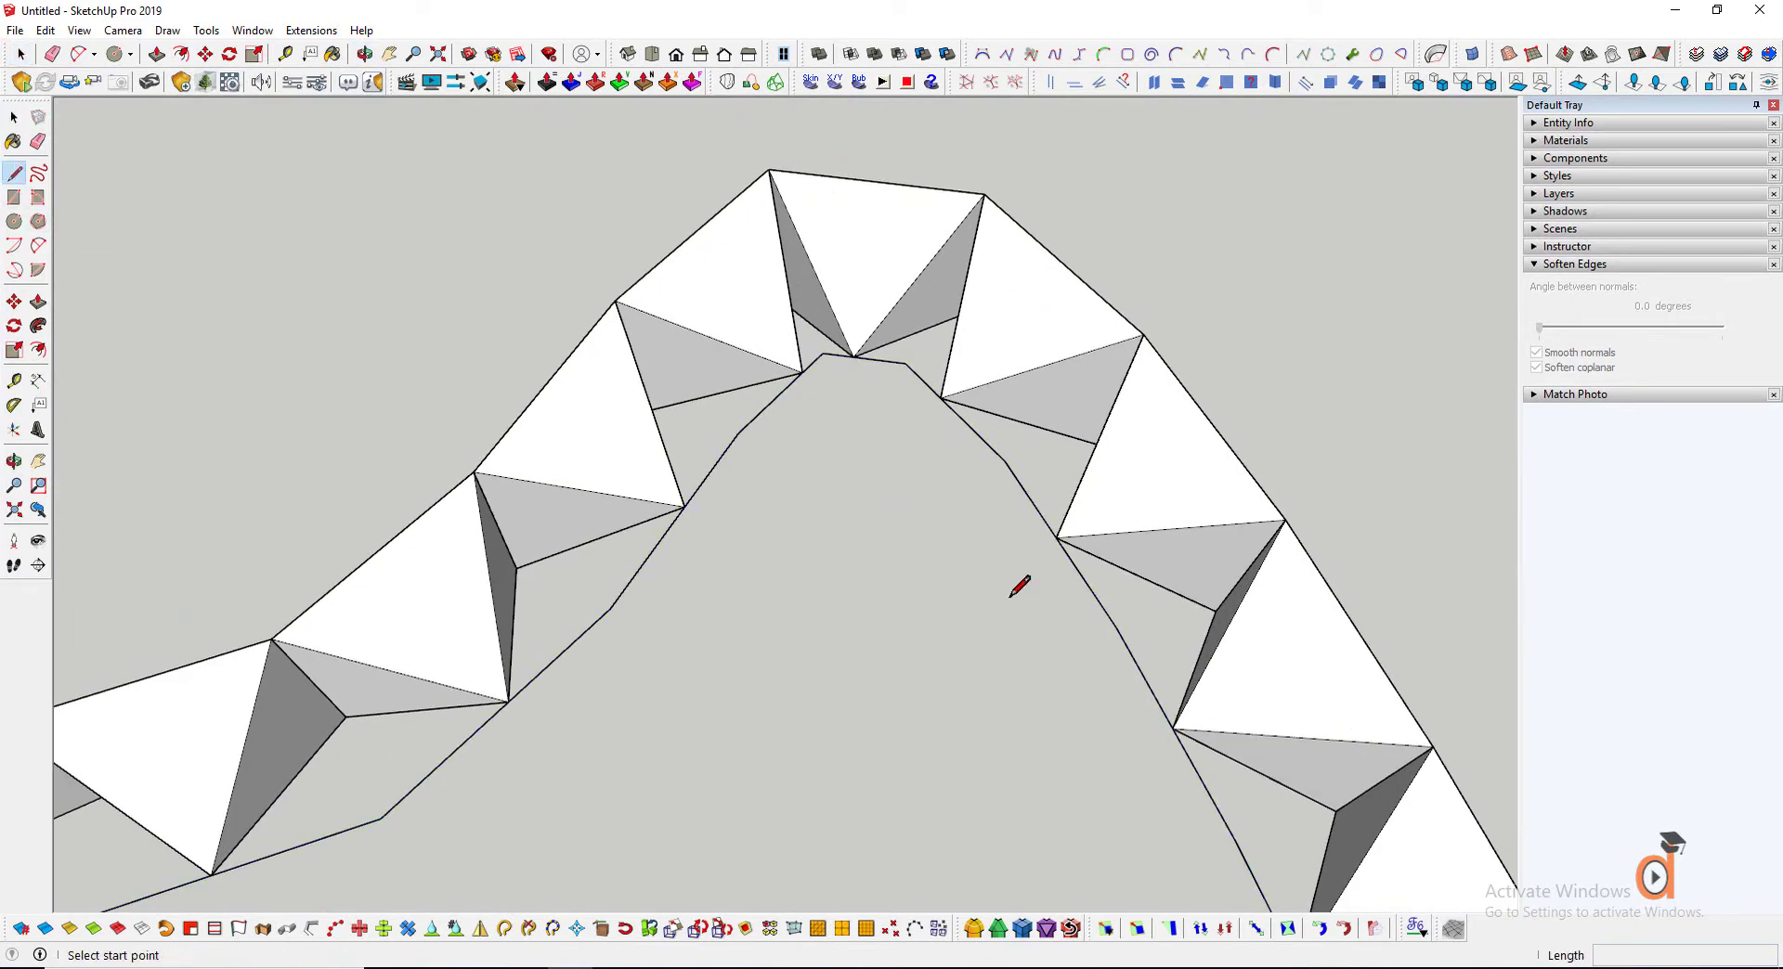
{"action": "left_click", "coordinate": [1057, 539]}
{"action": "left_click", "coordinate": [940, 398]}
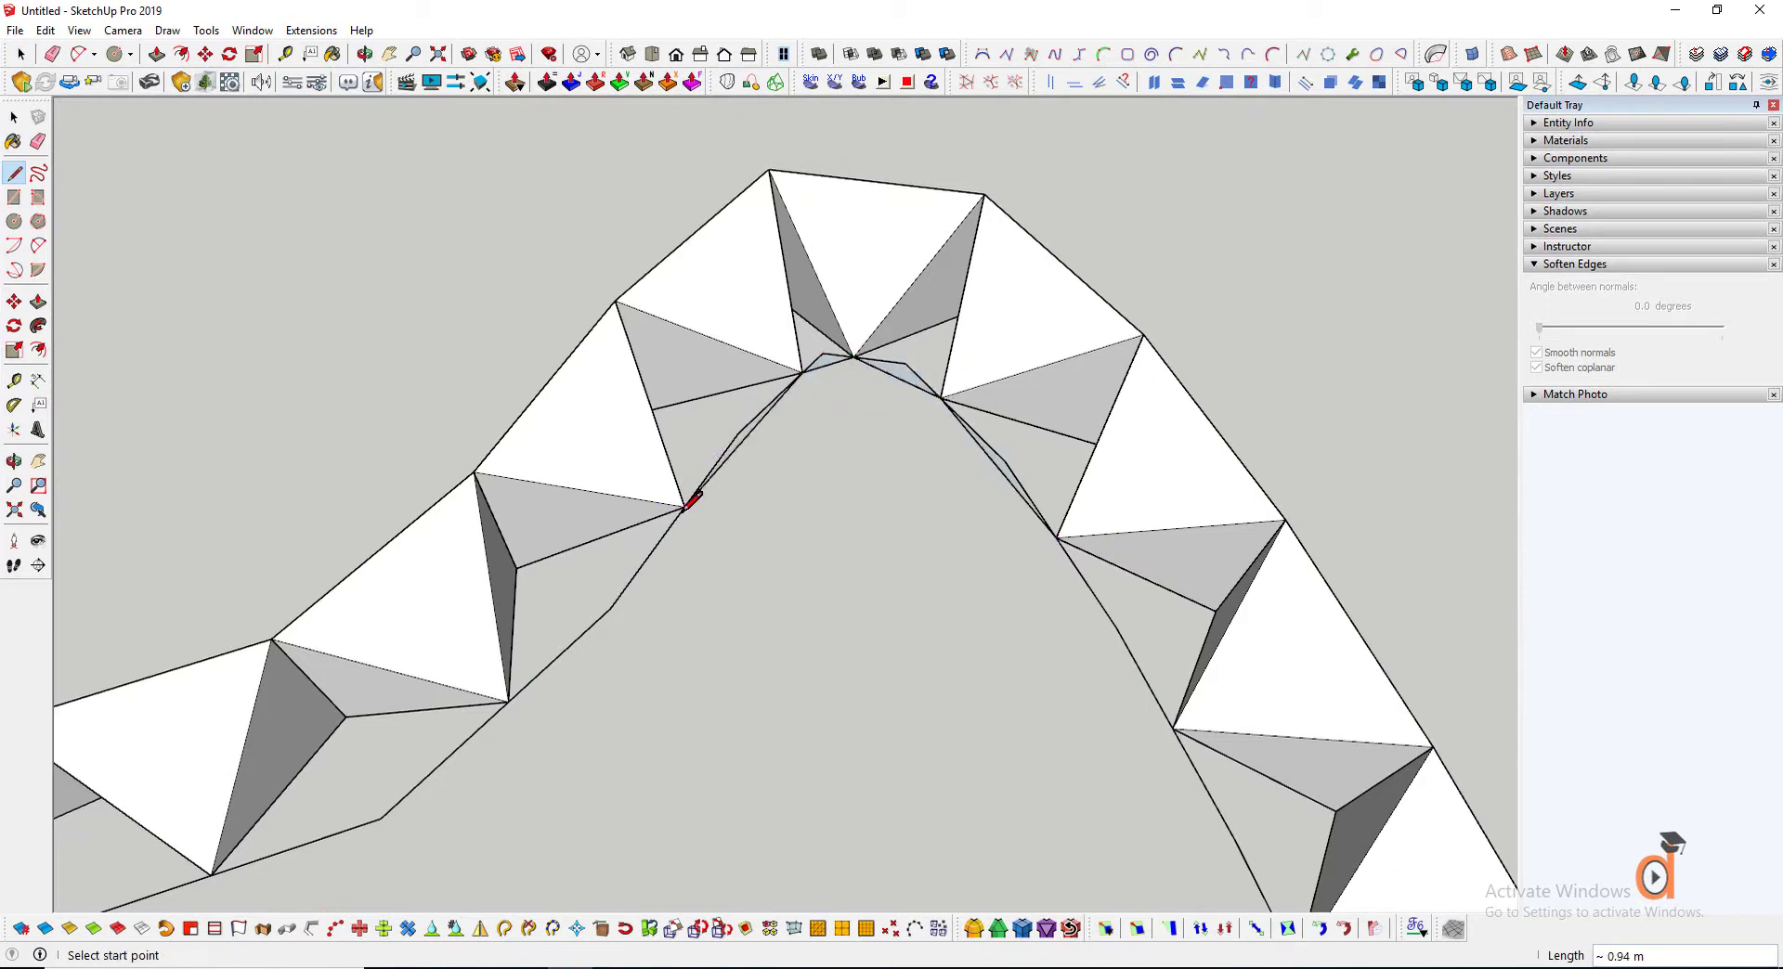
{"action": "left_click", "coordinate": [508, 703]}
Continue the straight lines from apex to apex through the valley and up the slope toward the larger crest
{"action": "scroll", "coordinate": [686, 635], "scroll_direction": "down", "scroll_amount": 1}
{"action": "scroll", "coordinate": [399, 776], "scroll_direction": "up", "scroll_amount": 1}
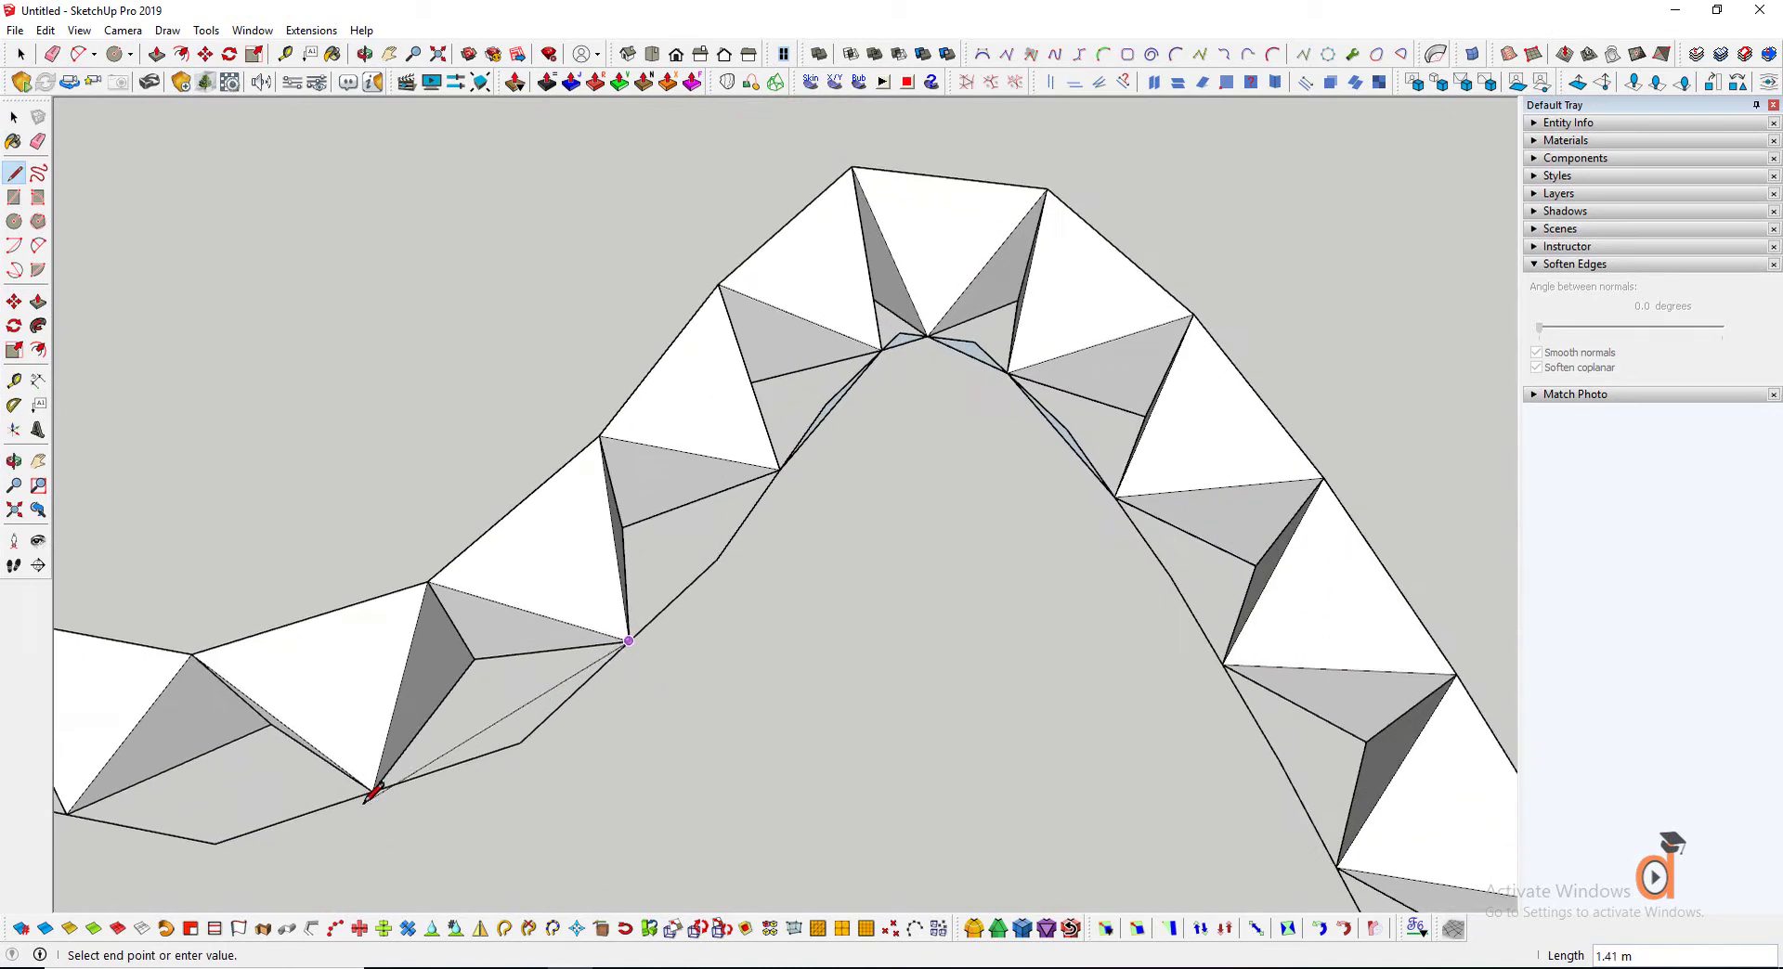
{"action": "left_click", "coordinate": [373, 794]}
{"action": "scroll", "coordinate": [538, 806], "scroll_direction": "down", "scroll_amount": 1}
{"action": "left_click", "coordinate": [263, 807]}
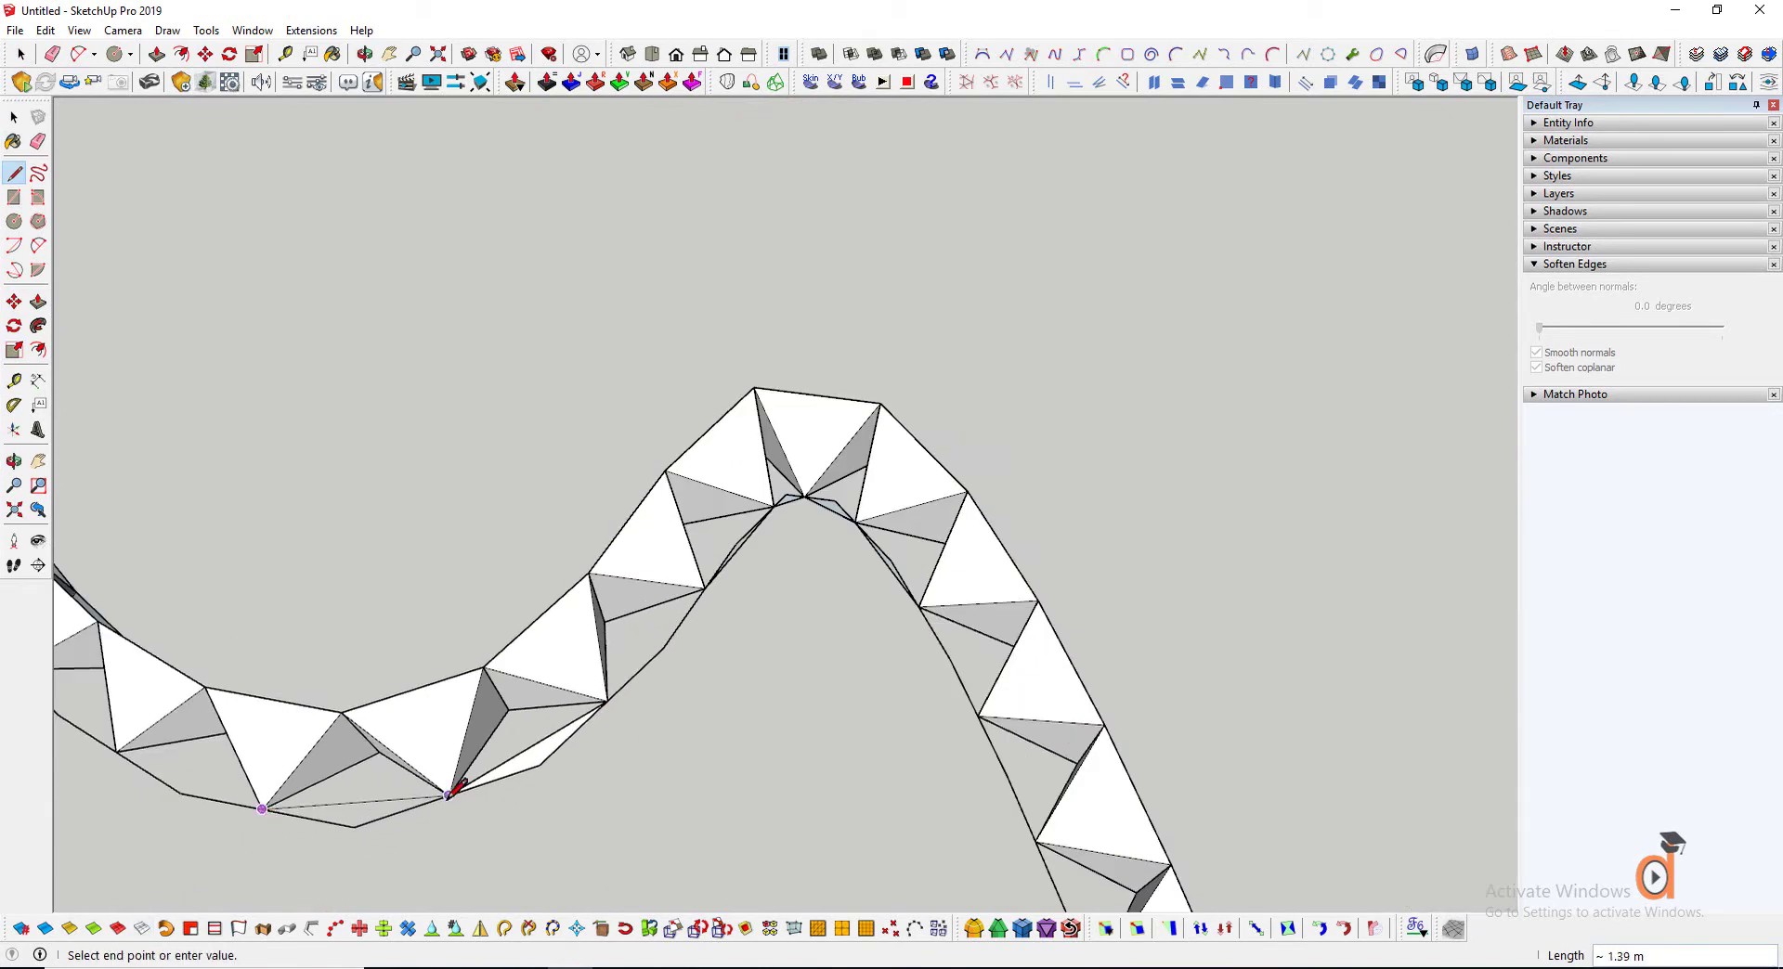
{"action": "left_click", "coordinate": [449, 795]}
{"action": "scroll", "coordinate": [366, 823], "scroll_direction": "down", "scroll_amount": 2}
{"action": "scroll", "coordinate": [544, 770], "scroll_direction": "up", "scroll_amount": 2}
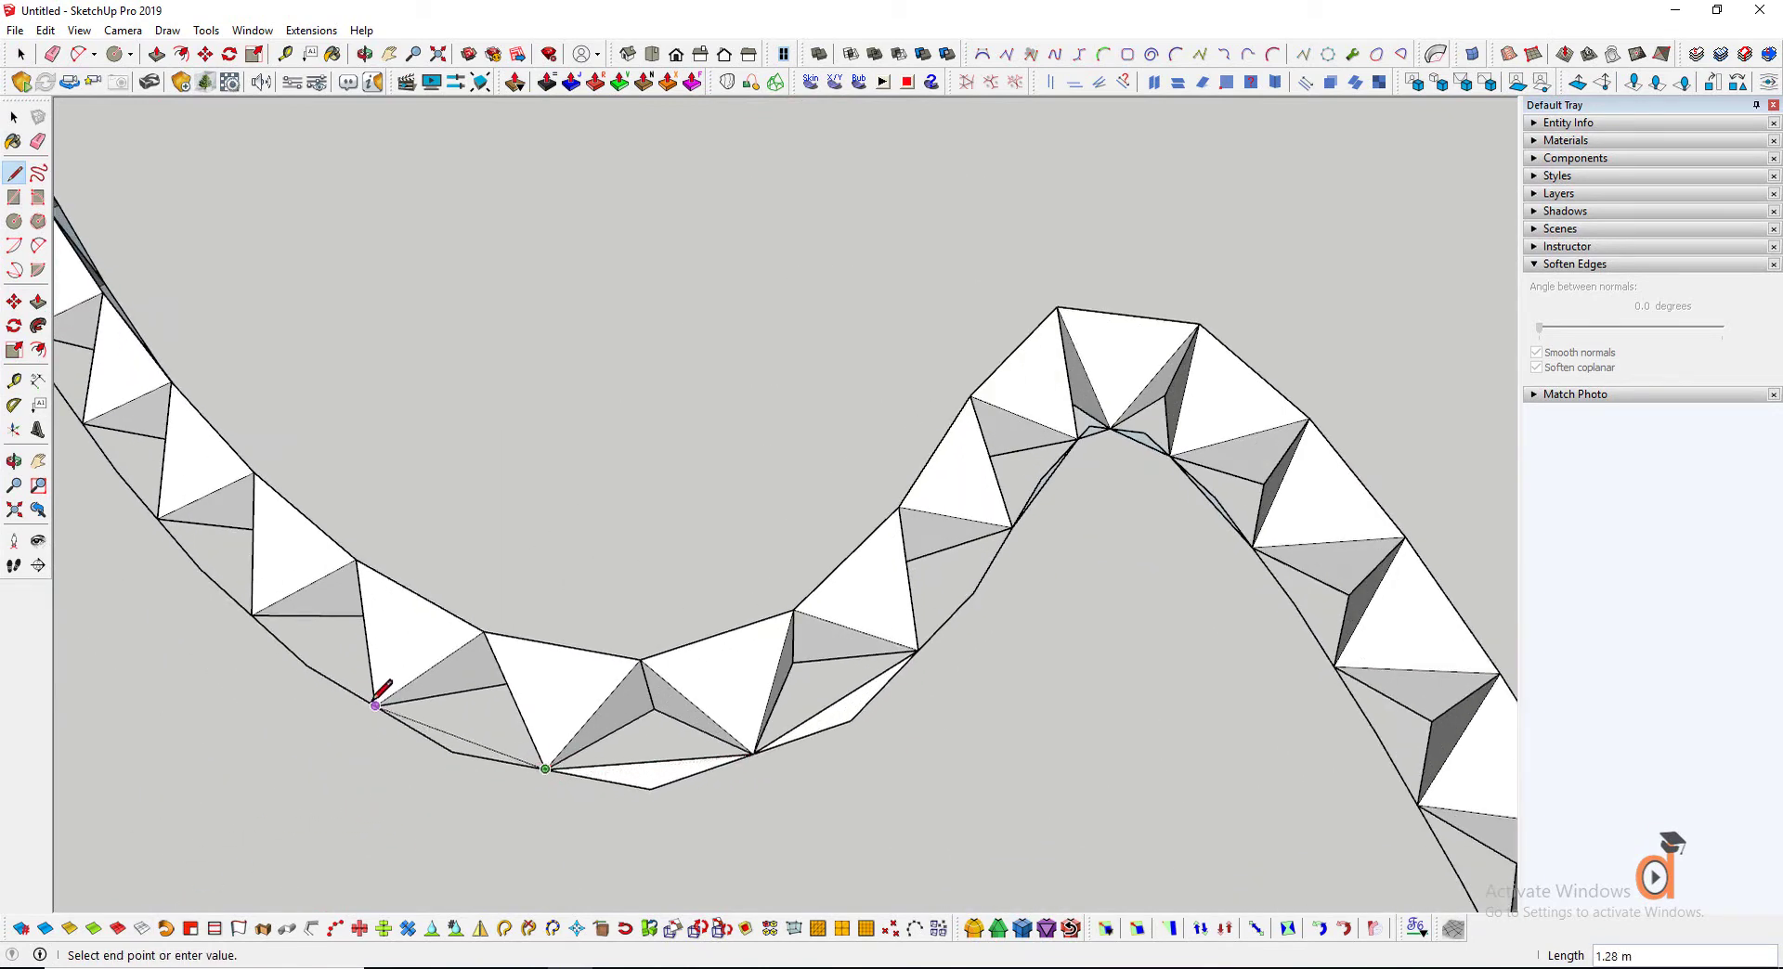
{"action": "left_click", "coordinate": [375, 706]}
{"action": "scroll", "coordinate": [816, 727], "scroll_direction": "down", "scroll_amount": 2}
{"action": "scroll", "coordinate": [696, 761], "scroll_direction": "up", "scroll_amount": 2}
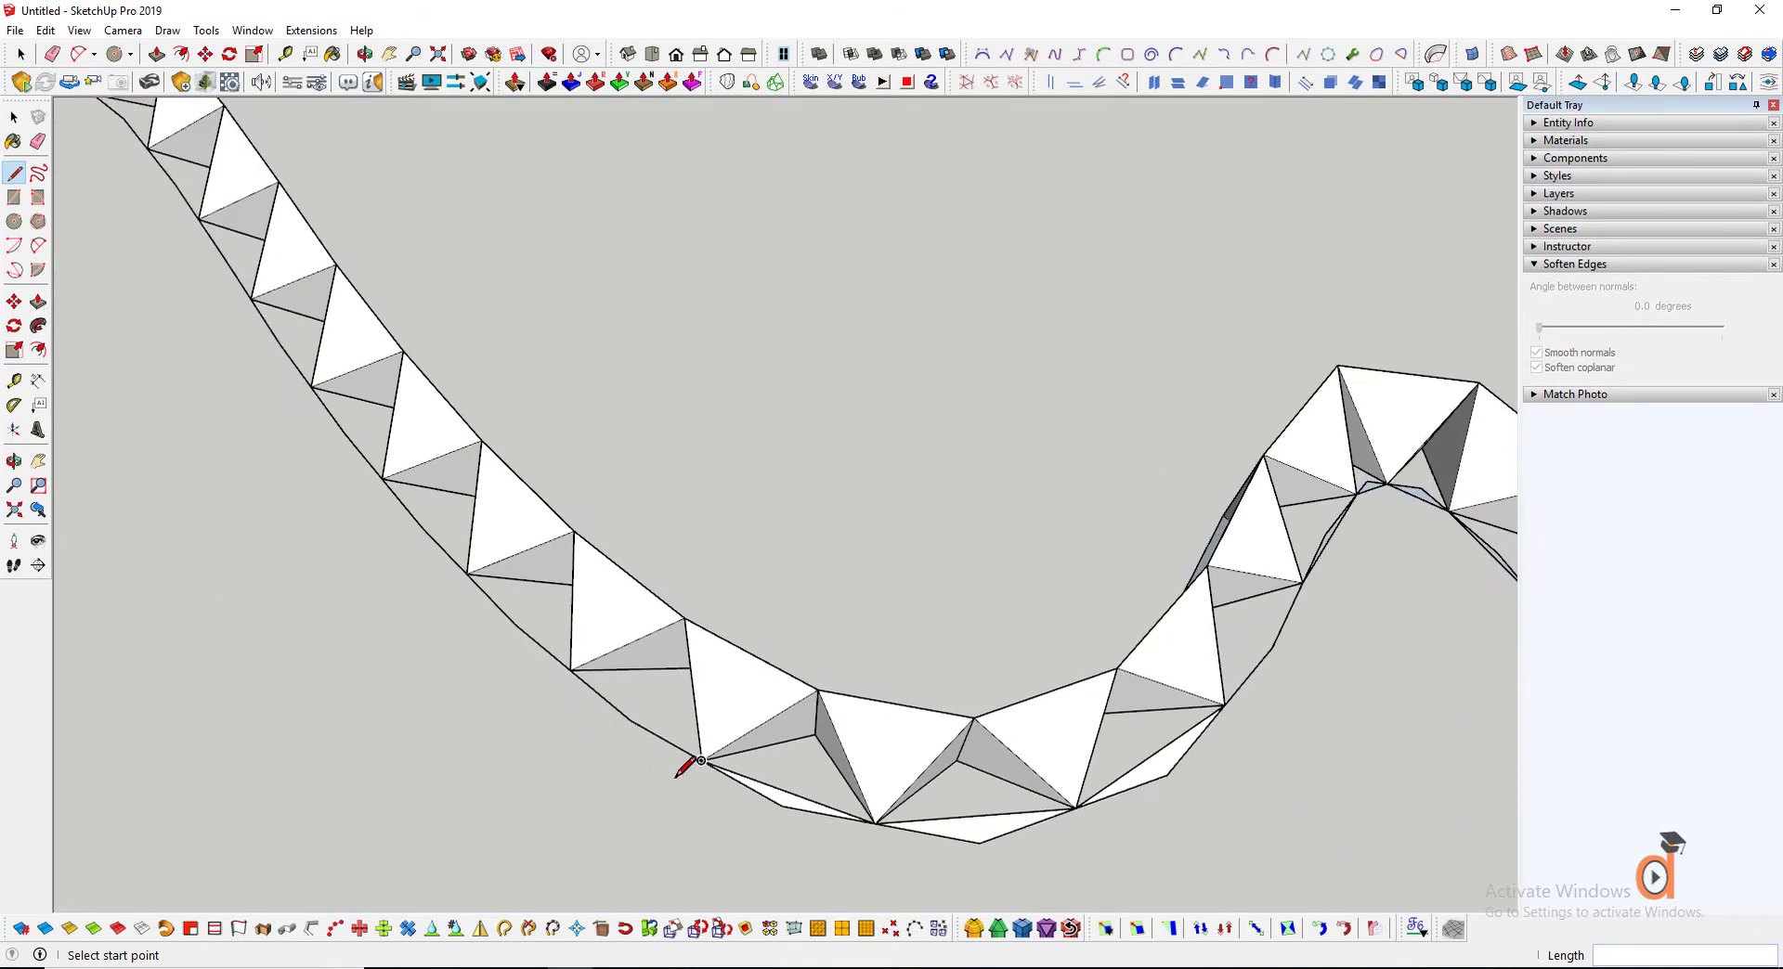
{"action": "left_click", "coordinate": [570, 670]}
{"action": "scroll", "coordinate": [585, 665], "scroll_direction": "up", "scroll_amount": 1}
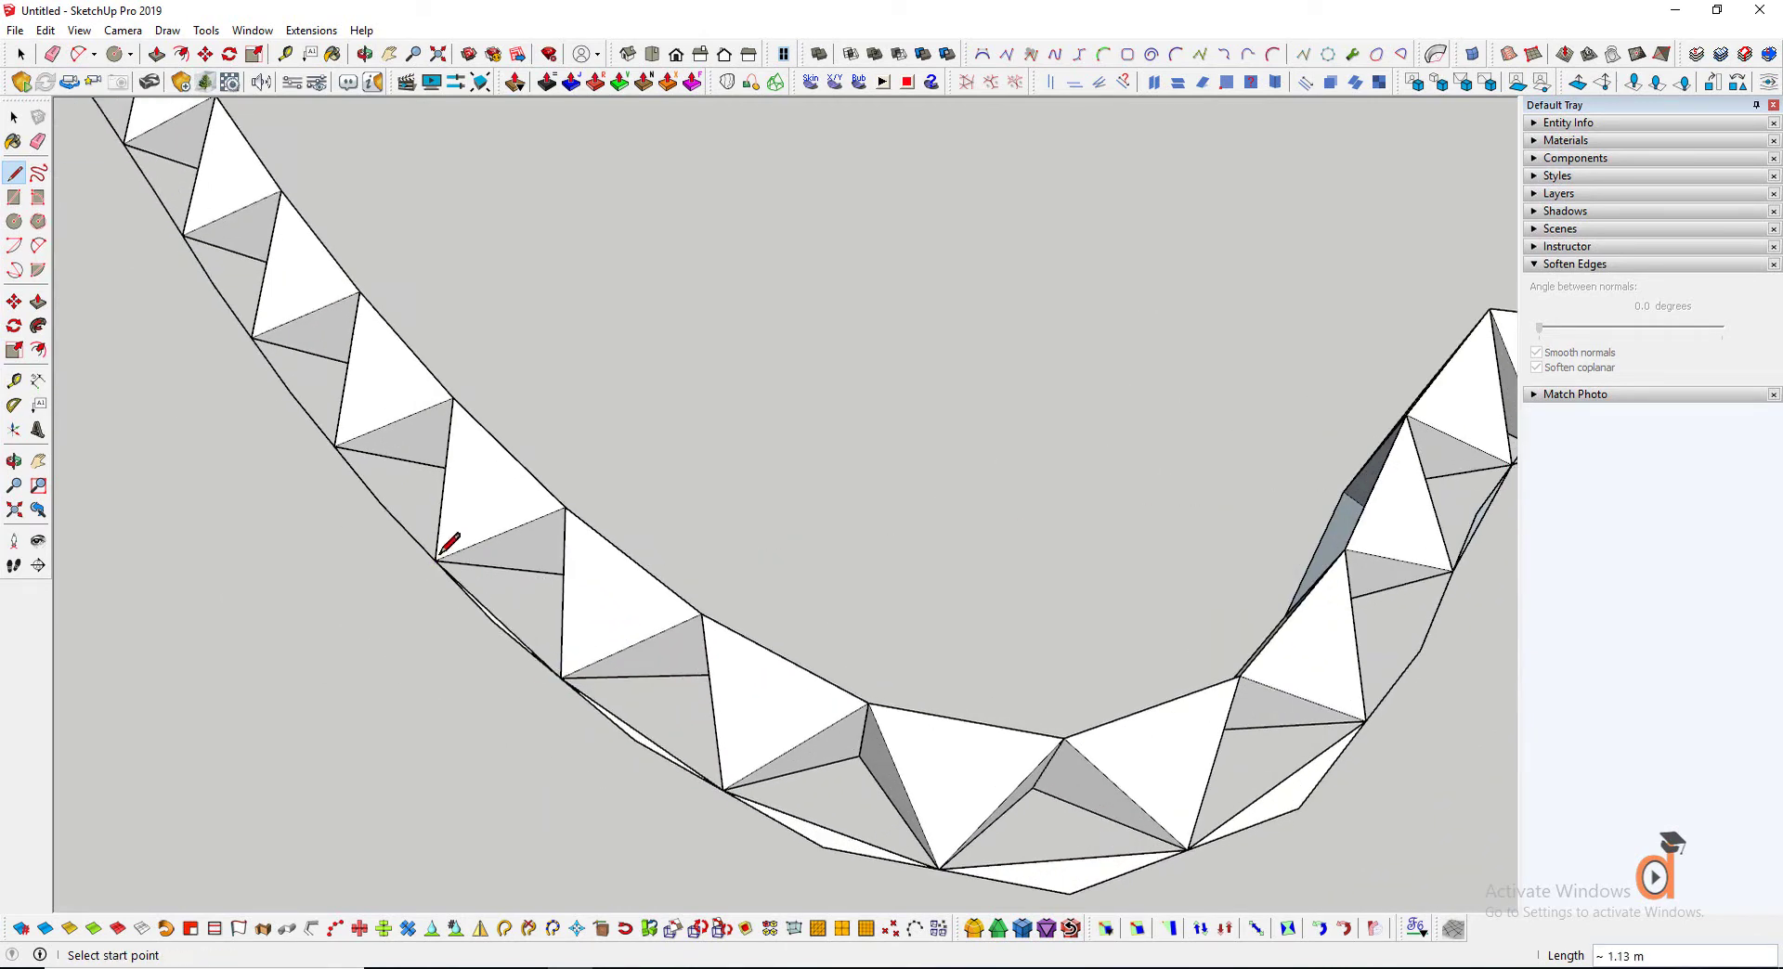
Erase the old curve segments beside the new apex lines along the valley and around the smaller crest
{"action": "left_click", "coordinate": [38, 141]}
{"action": "scroll", "coordinate": [634, 732], "scroll_direction": "up", "scroll_amount": 1}
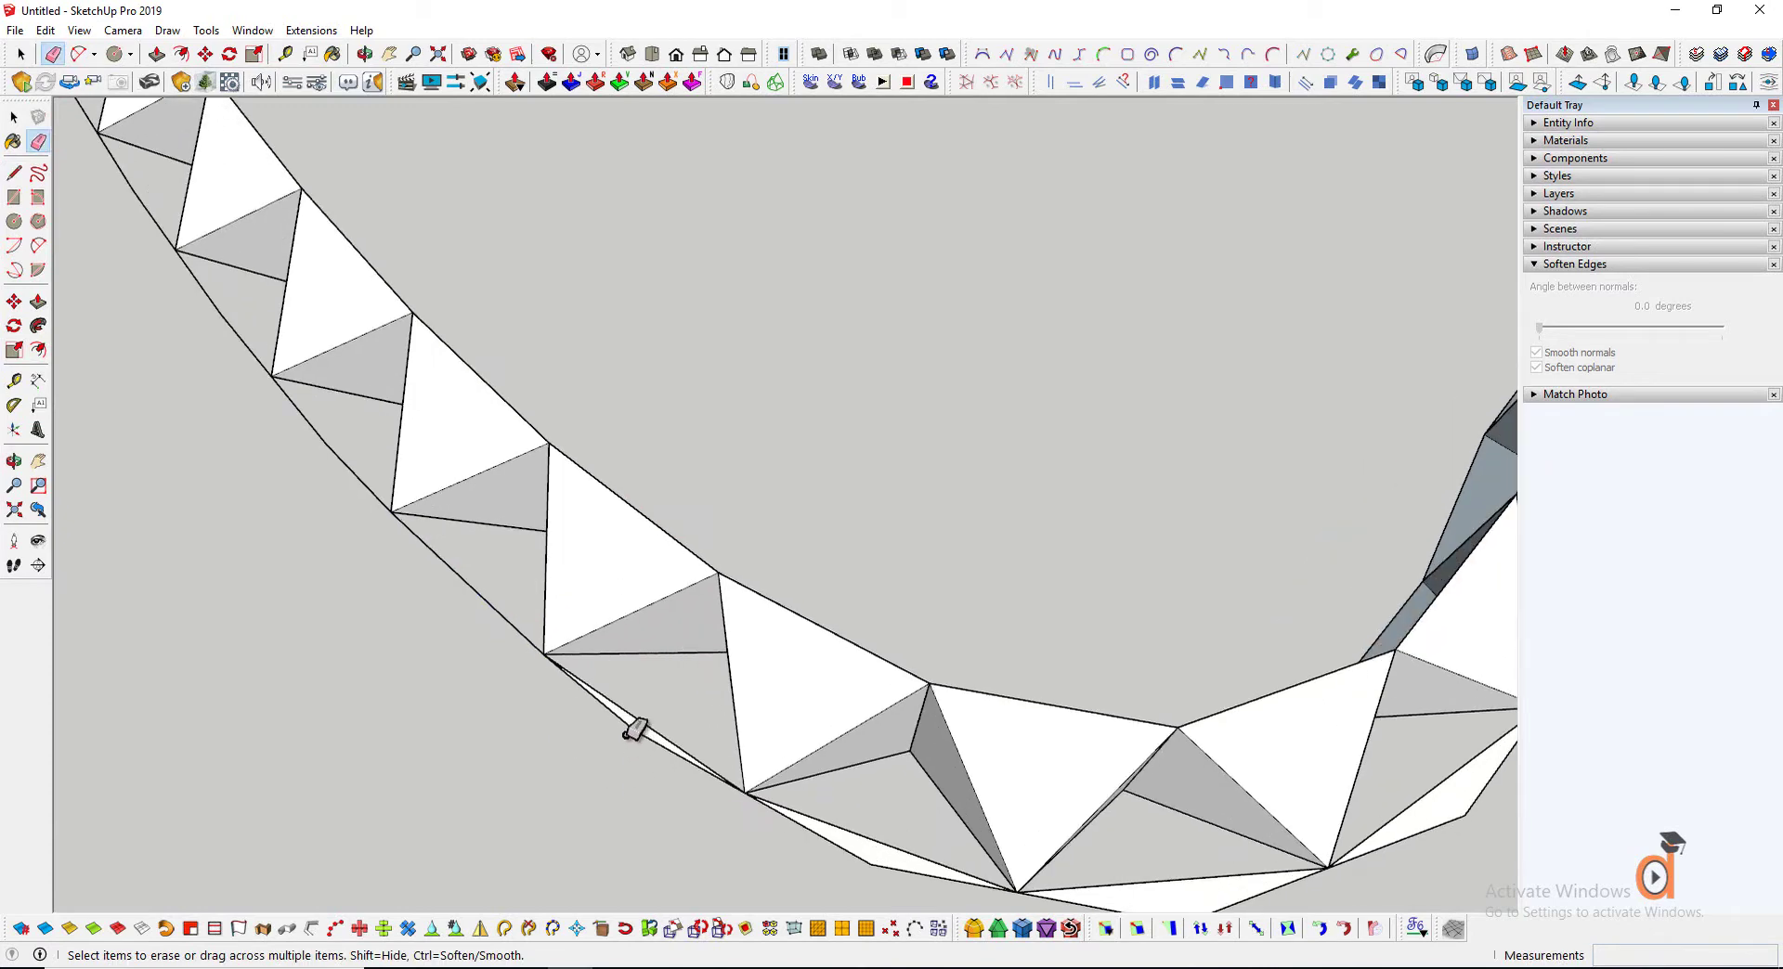
{"action": "scroll", "coordinate": [880, 864], "scroll_direction": "down", "scroll_amount": 2}
{"action": "scroll", "coordinate": [954, 816], "scroll_direction": "up", "scroll_amount": 1}
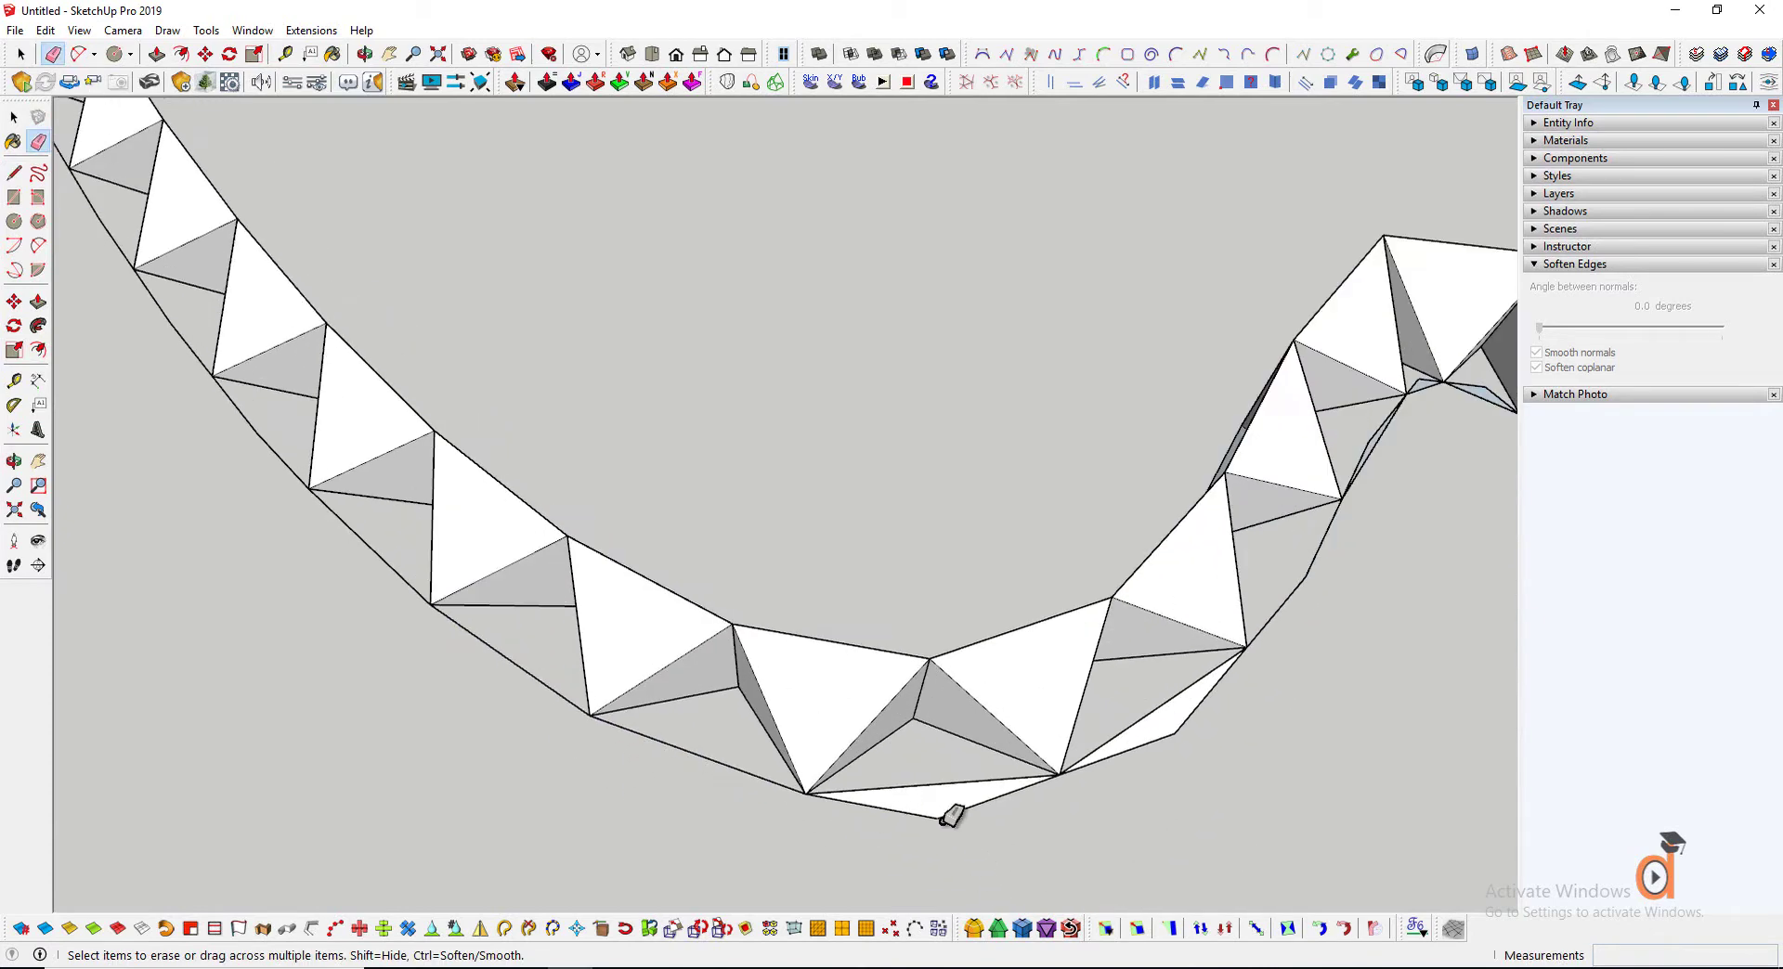
{"action": "left_click", "coordinate": [1184, 726]}
{"action": "scroll", "coordinate": [1043, 765], "scroll_direction": "down", "scroll_amount": 2}
{"action": "scroll", "coordinate": [1217, 573], "scroll_direction": "up", "scroll_amount": 4}
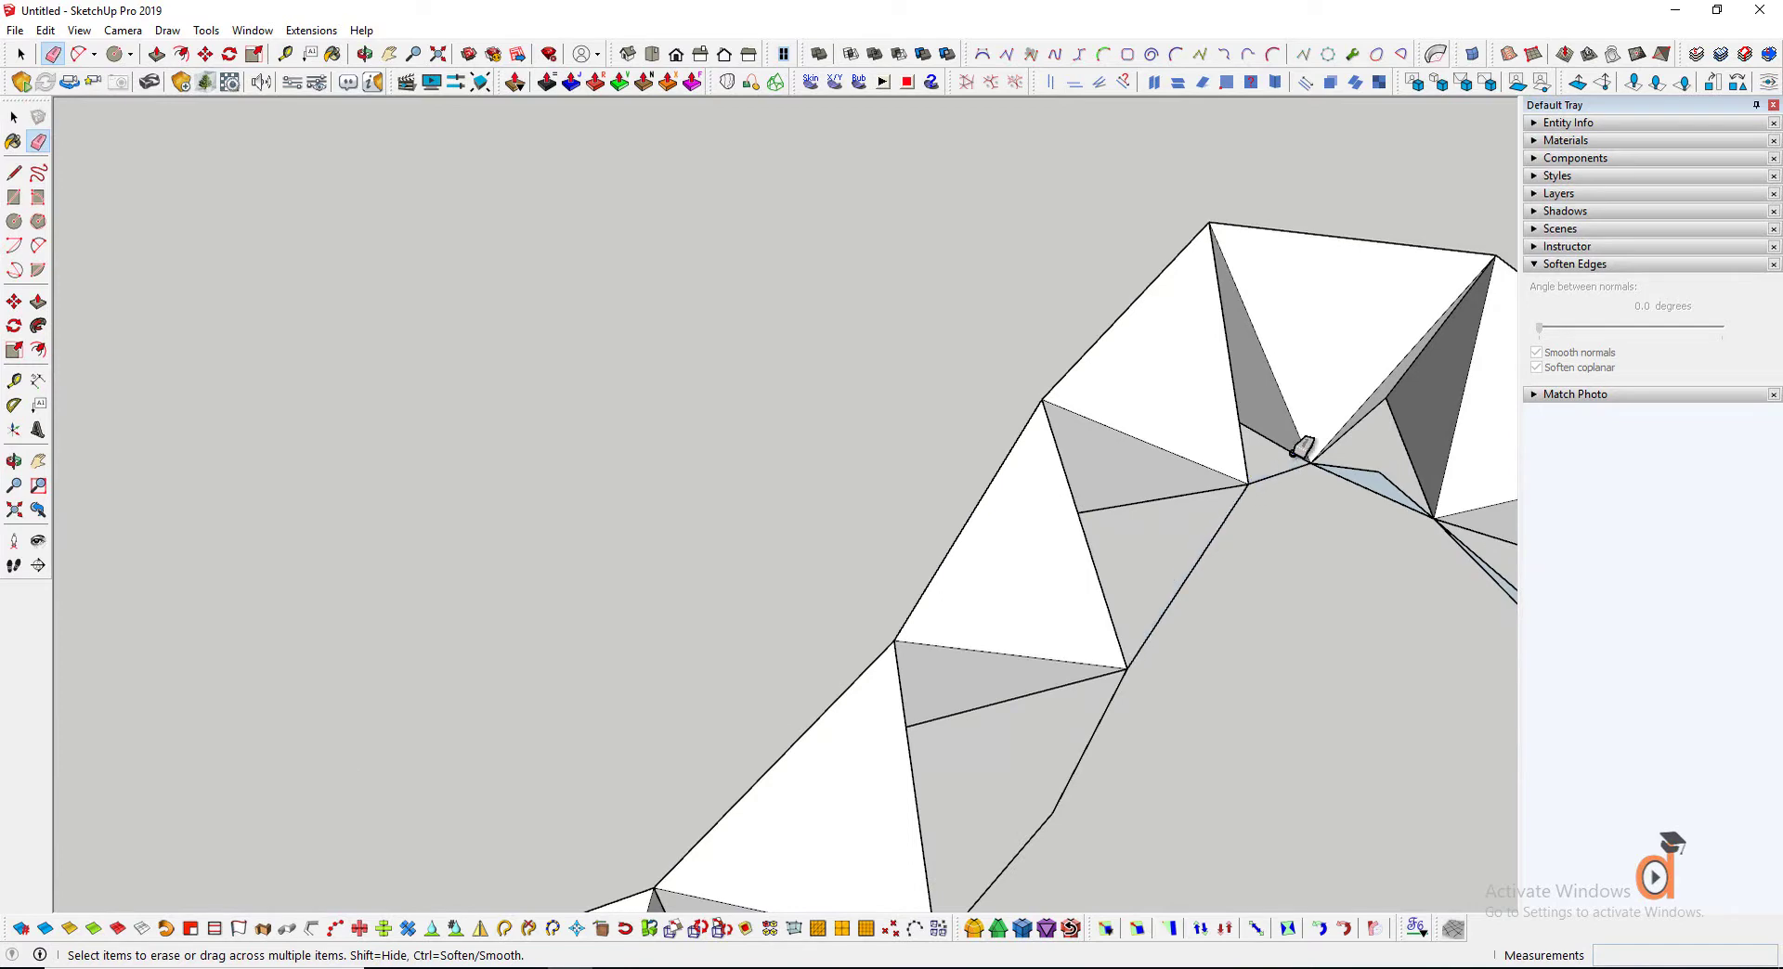
{"action": "scroll", "coordinate": [1424, 557], "scroll_direction": "down", "scroll_amount": 3}
{"action": "scroll", "coordinate": [1455, 557], "scroll_direction": "up", "scroll_amount": 2}
{"action": "scroll", "coordinate": [1155, 509], "scroll_direction": "down", "scroll_amount": 2}
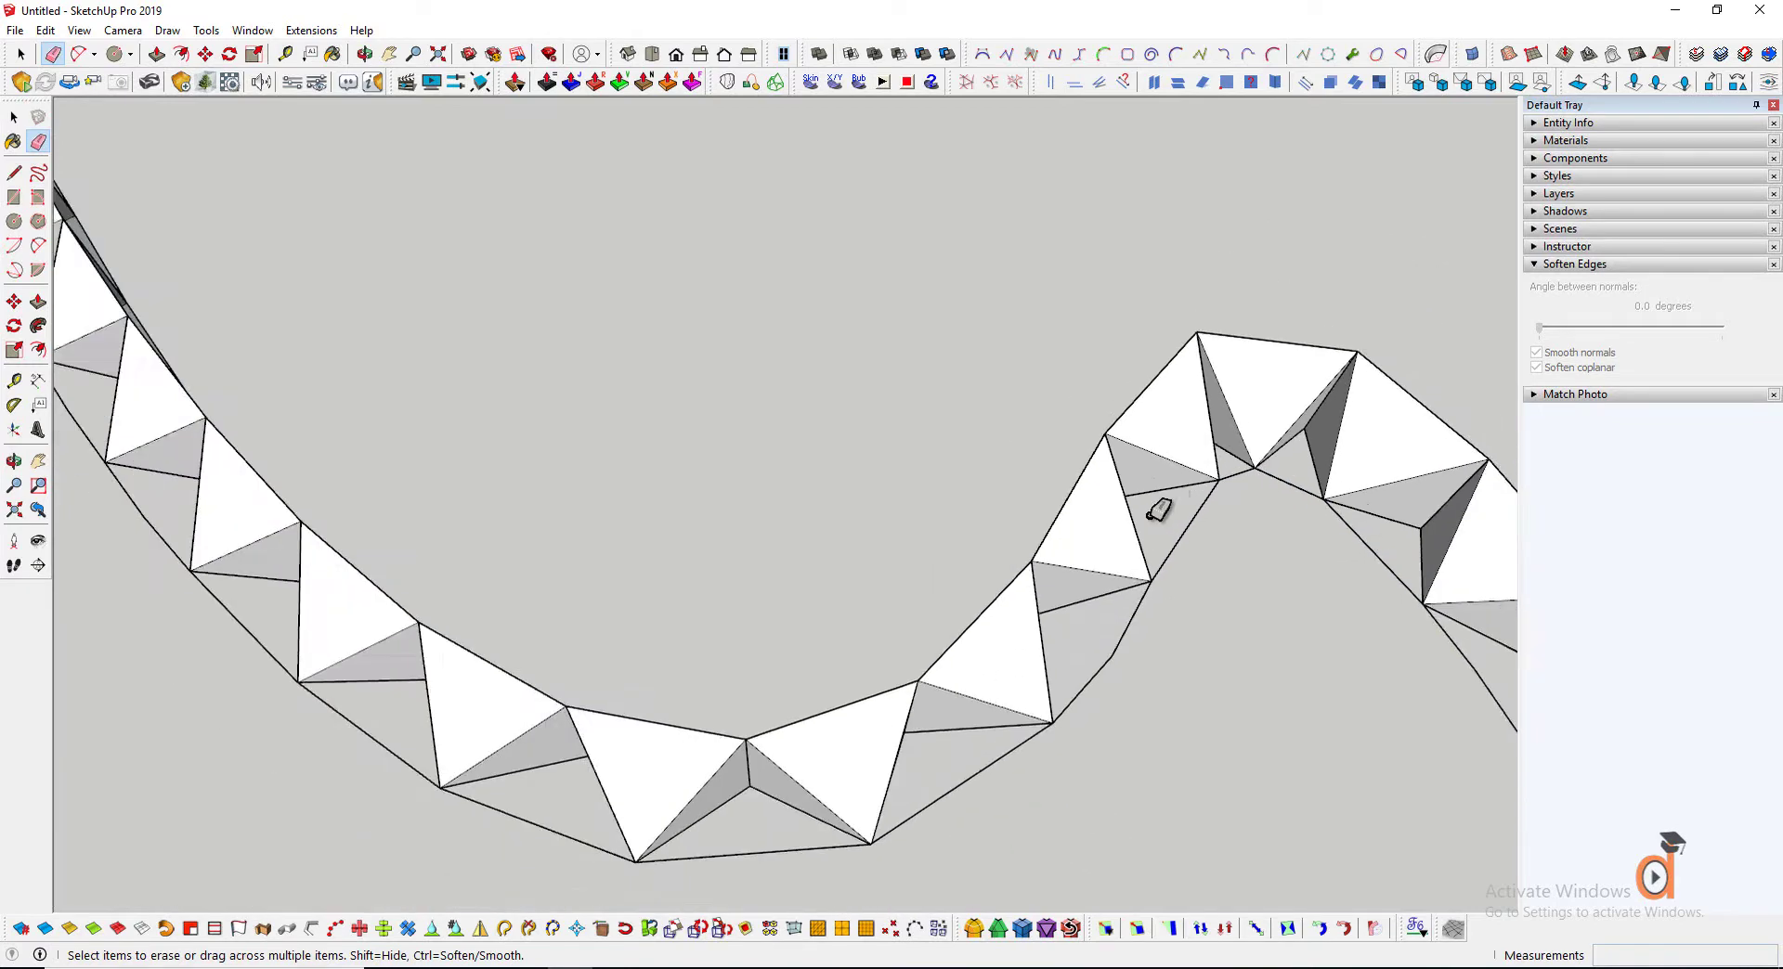
{"action": "scroll", "coordinate": [1226, 585], "scroll_direction": "up", "scroll_amount": 1}
Draw the missing line between the two apexes on the rise to the smaller crest and erase the leftover curve there
{"action": "scroll", "coordinate": [1197, 608], "scroll_direction": "up", "scroll_amount": 3}
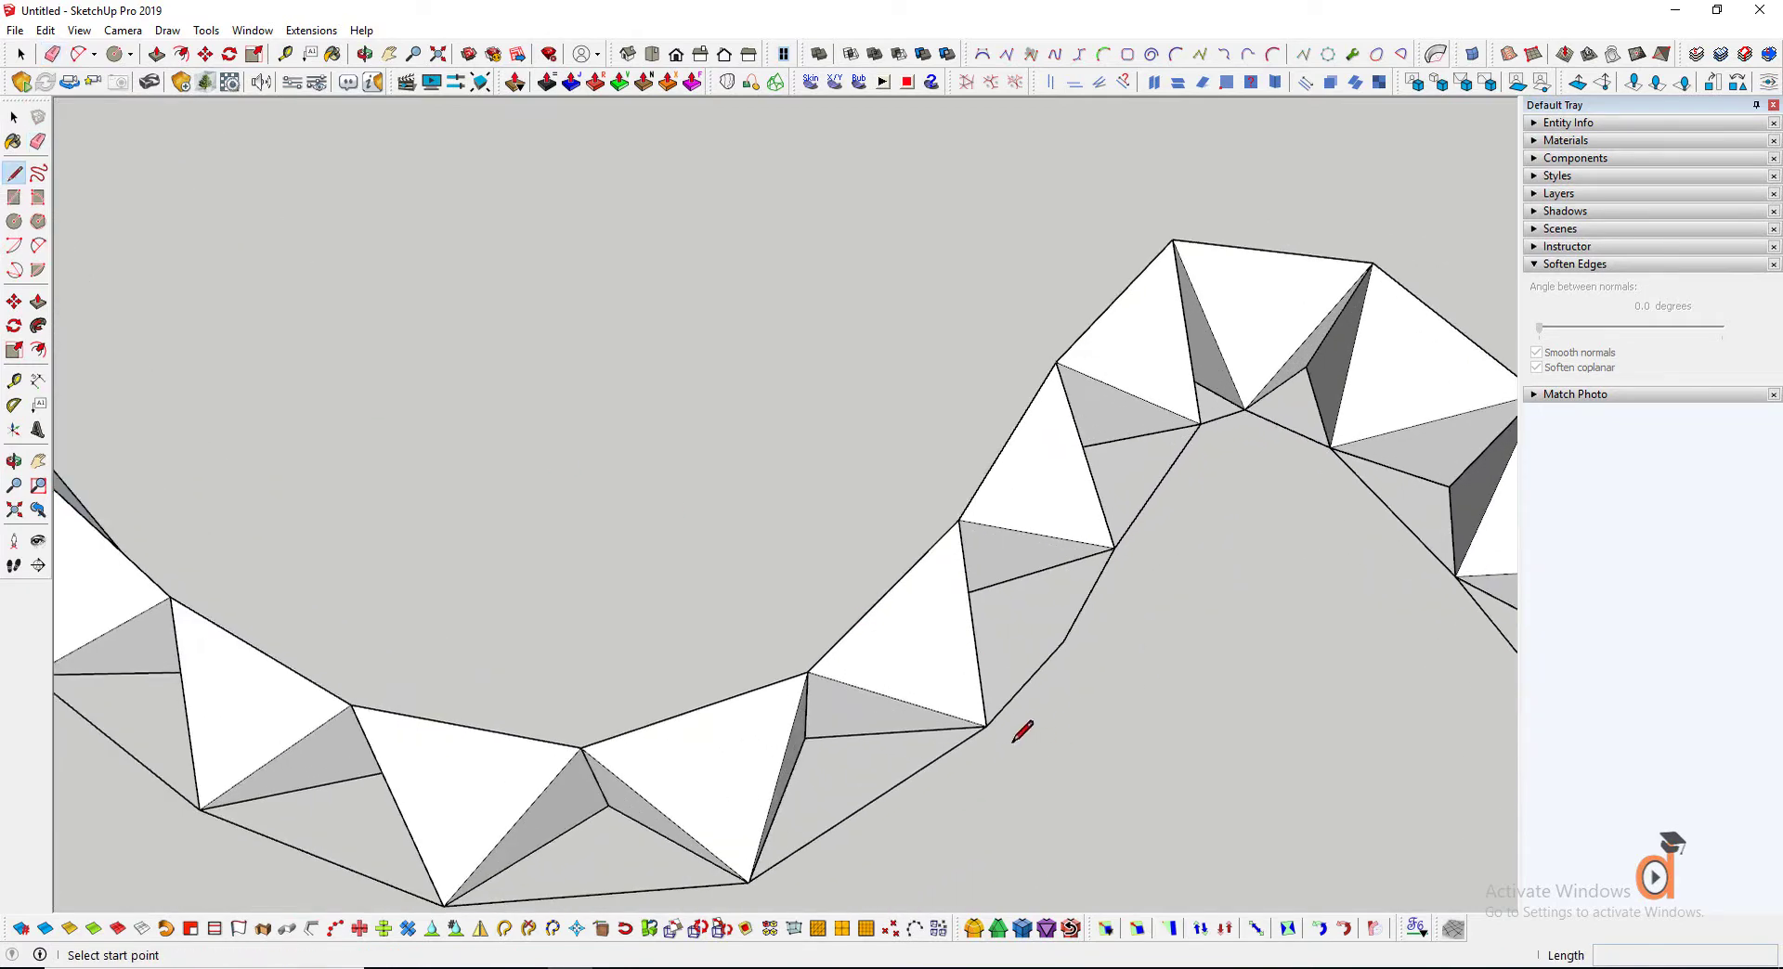
{"action": "left_click", "coordinate": [985, 727]}
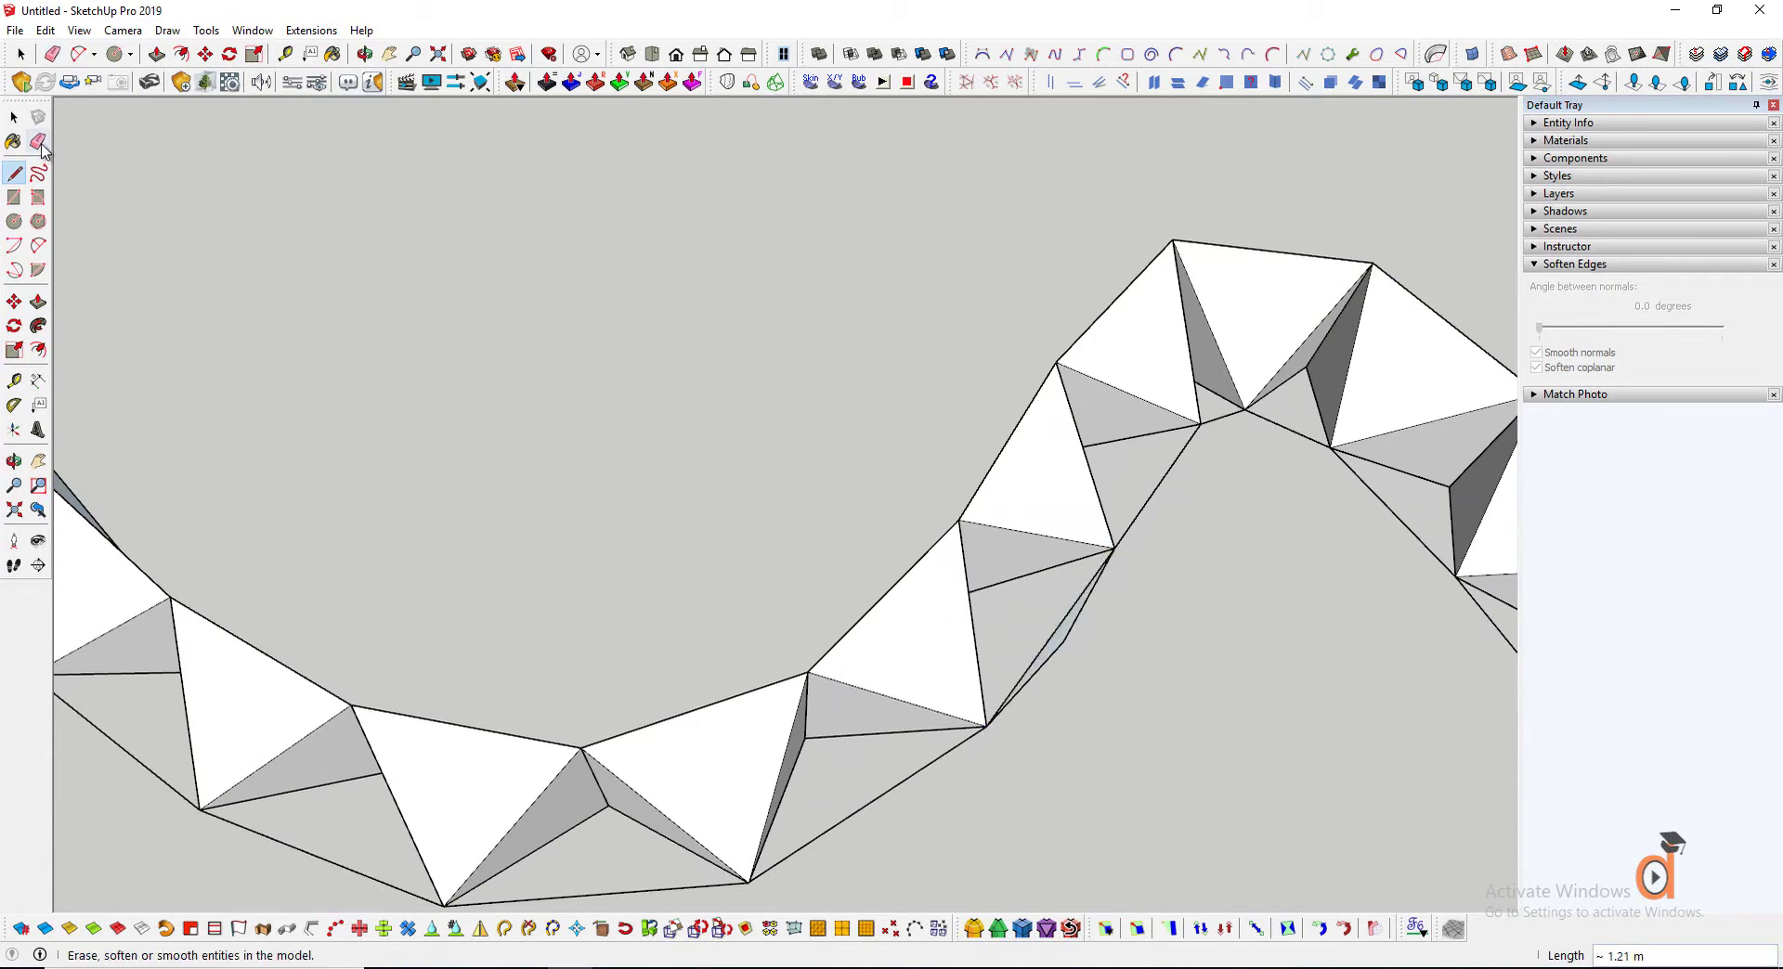
{"action": "left_click", "coordinate": [39, 143]}
{"action": "scroll", "coordinate": [1077, 629], "scroll_direction": "down", "scroll_amount": 6}
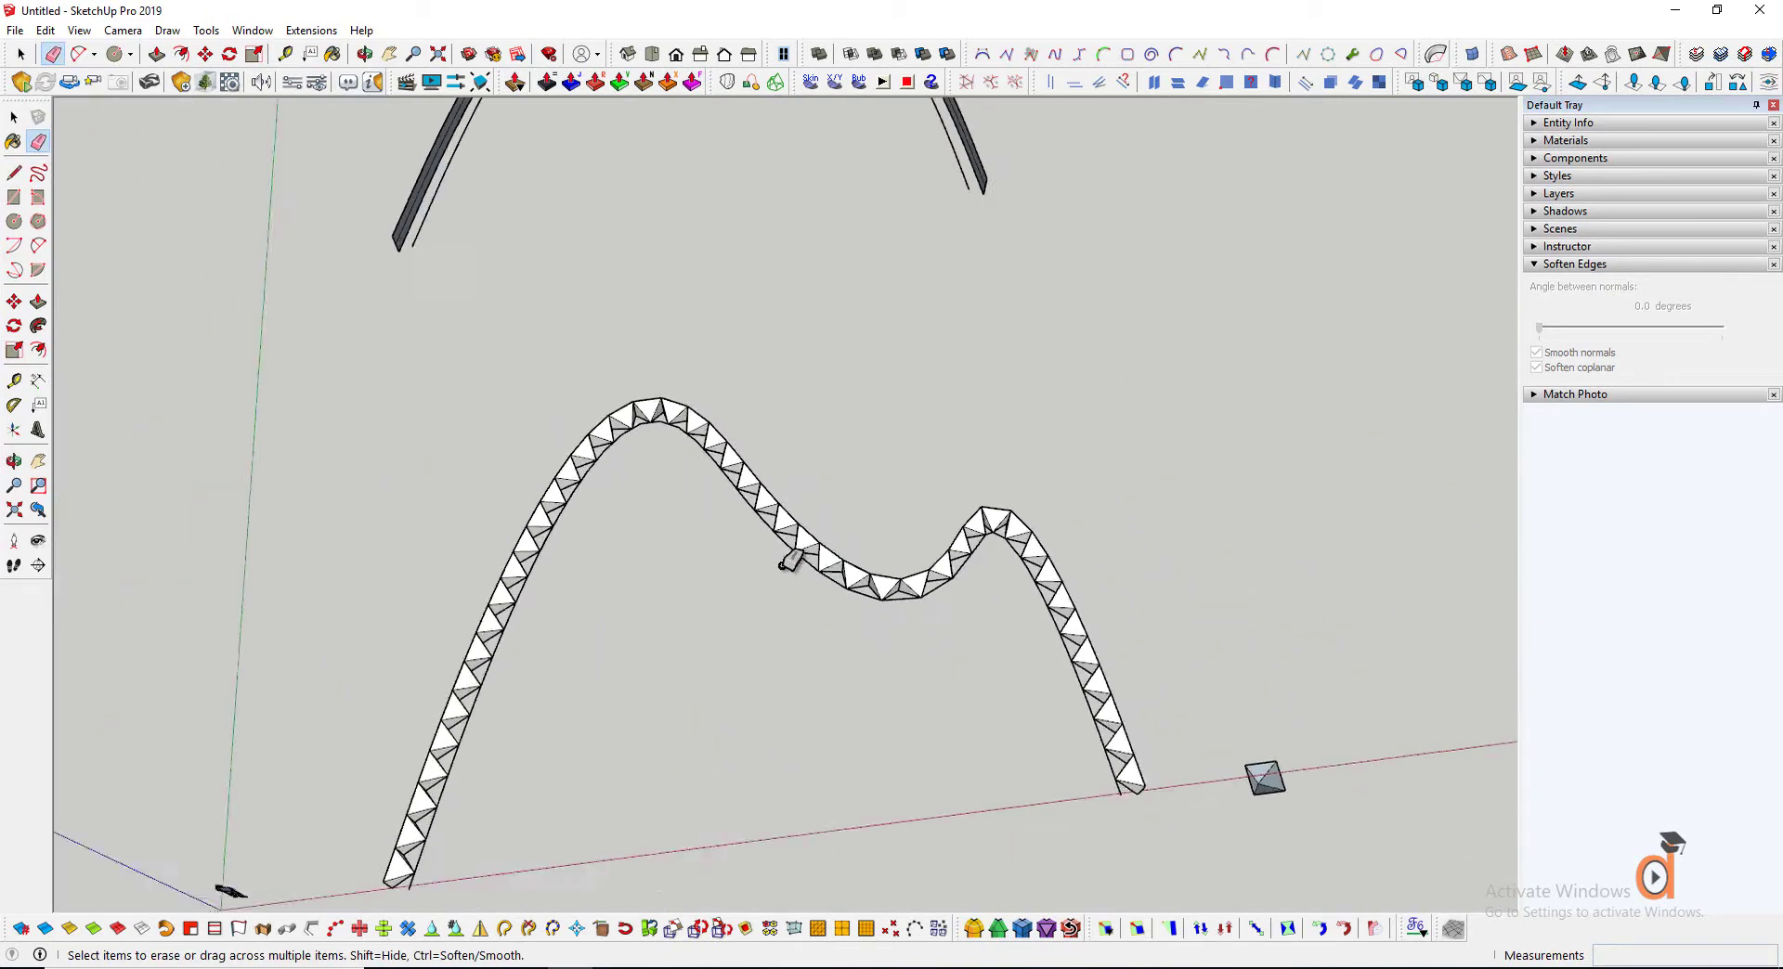
{"action": "scroll", "coordinate": [770, 738], "scroll_direction": "up", "scroll_amount": 2}
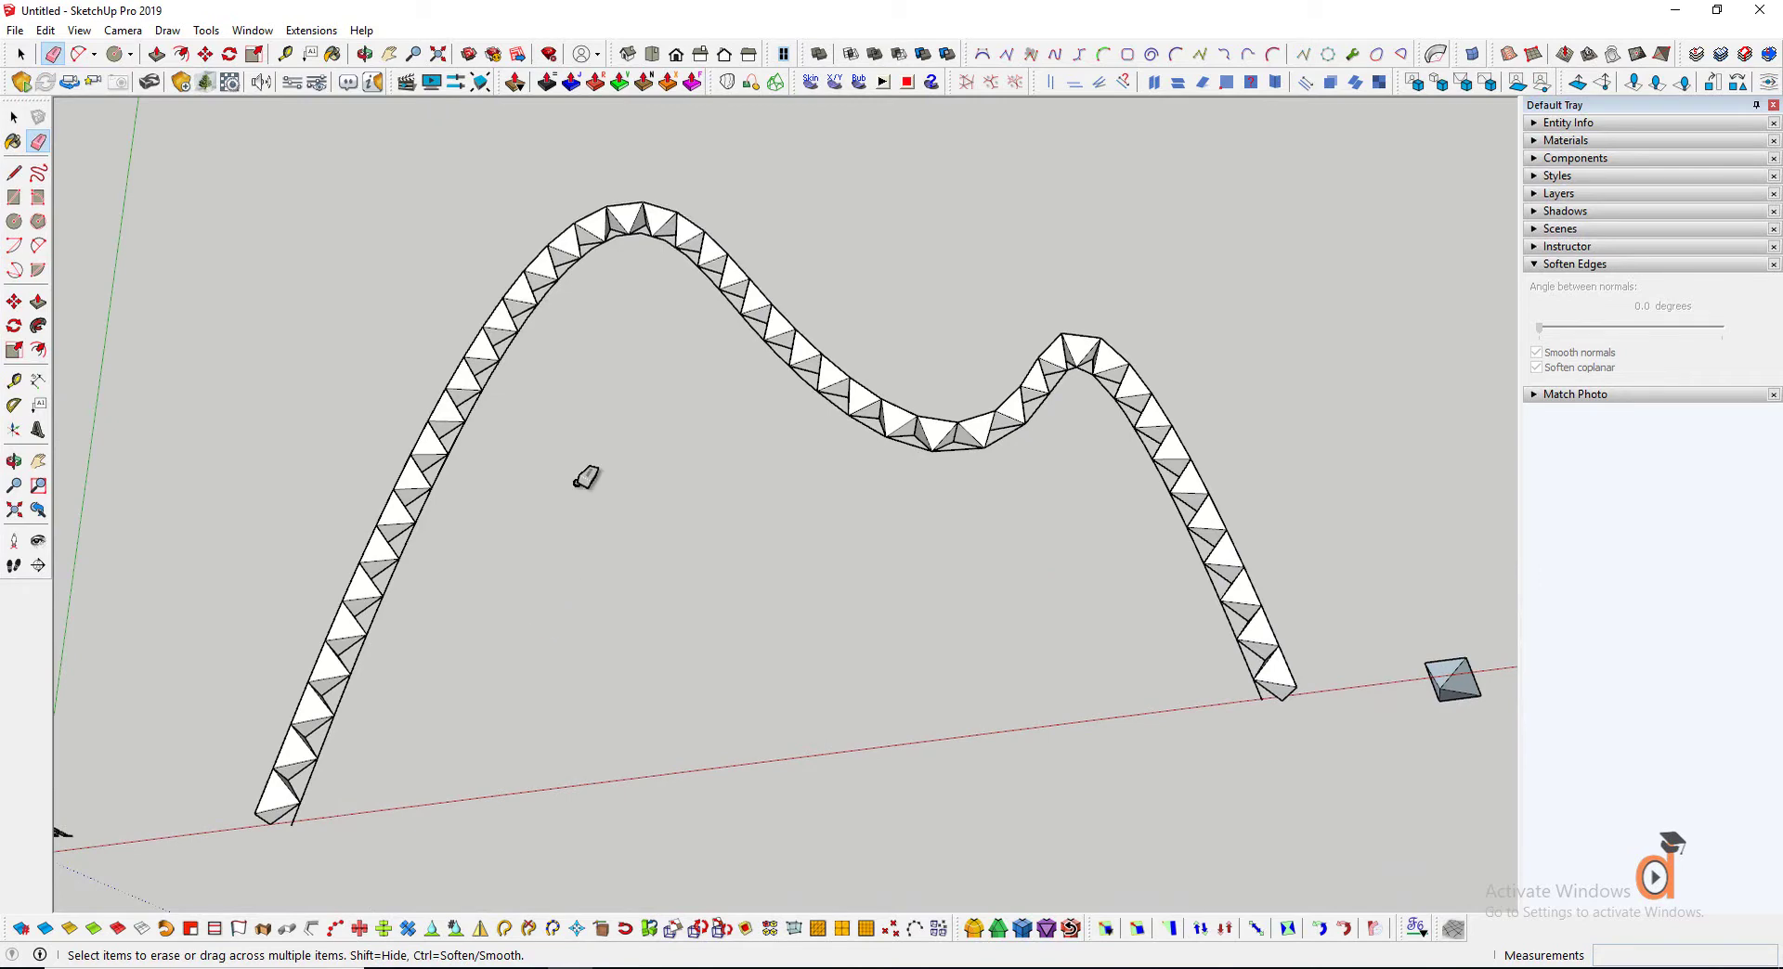
Draw straight lines joining the neighbouring pyramid apexes around the larger crest of the strip
{"action": "scroll", "coordinate": [628, 191], "scroll_direction": "up", "scroll_amount": 5}
{"action": "key", "text": "l"}
{"action": "scroll", "coordinate": [711, 388], "scroll_direction": "up", "scroll_amount": 1}
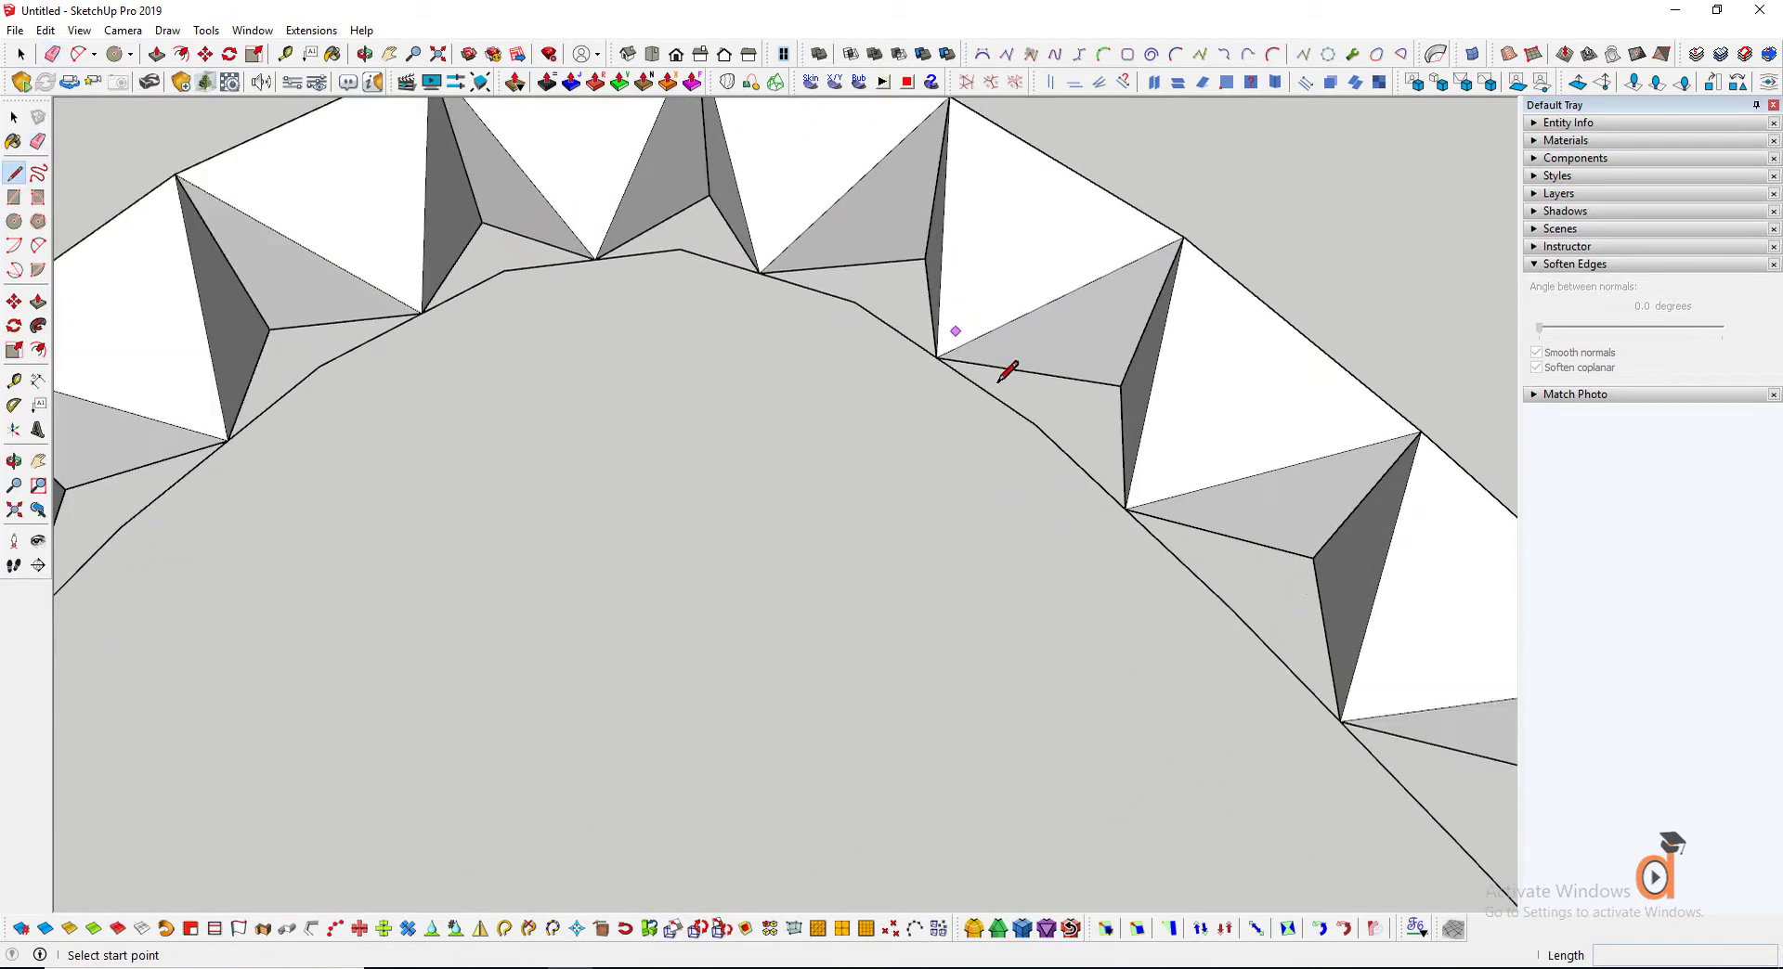
{"action": "left_click", "coordinate": [1126, 508]}
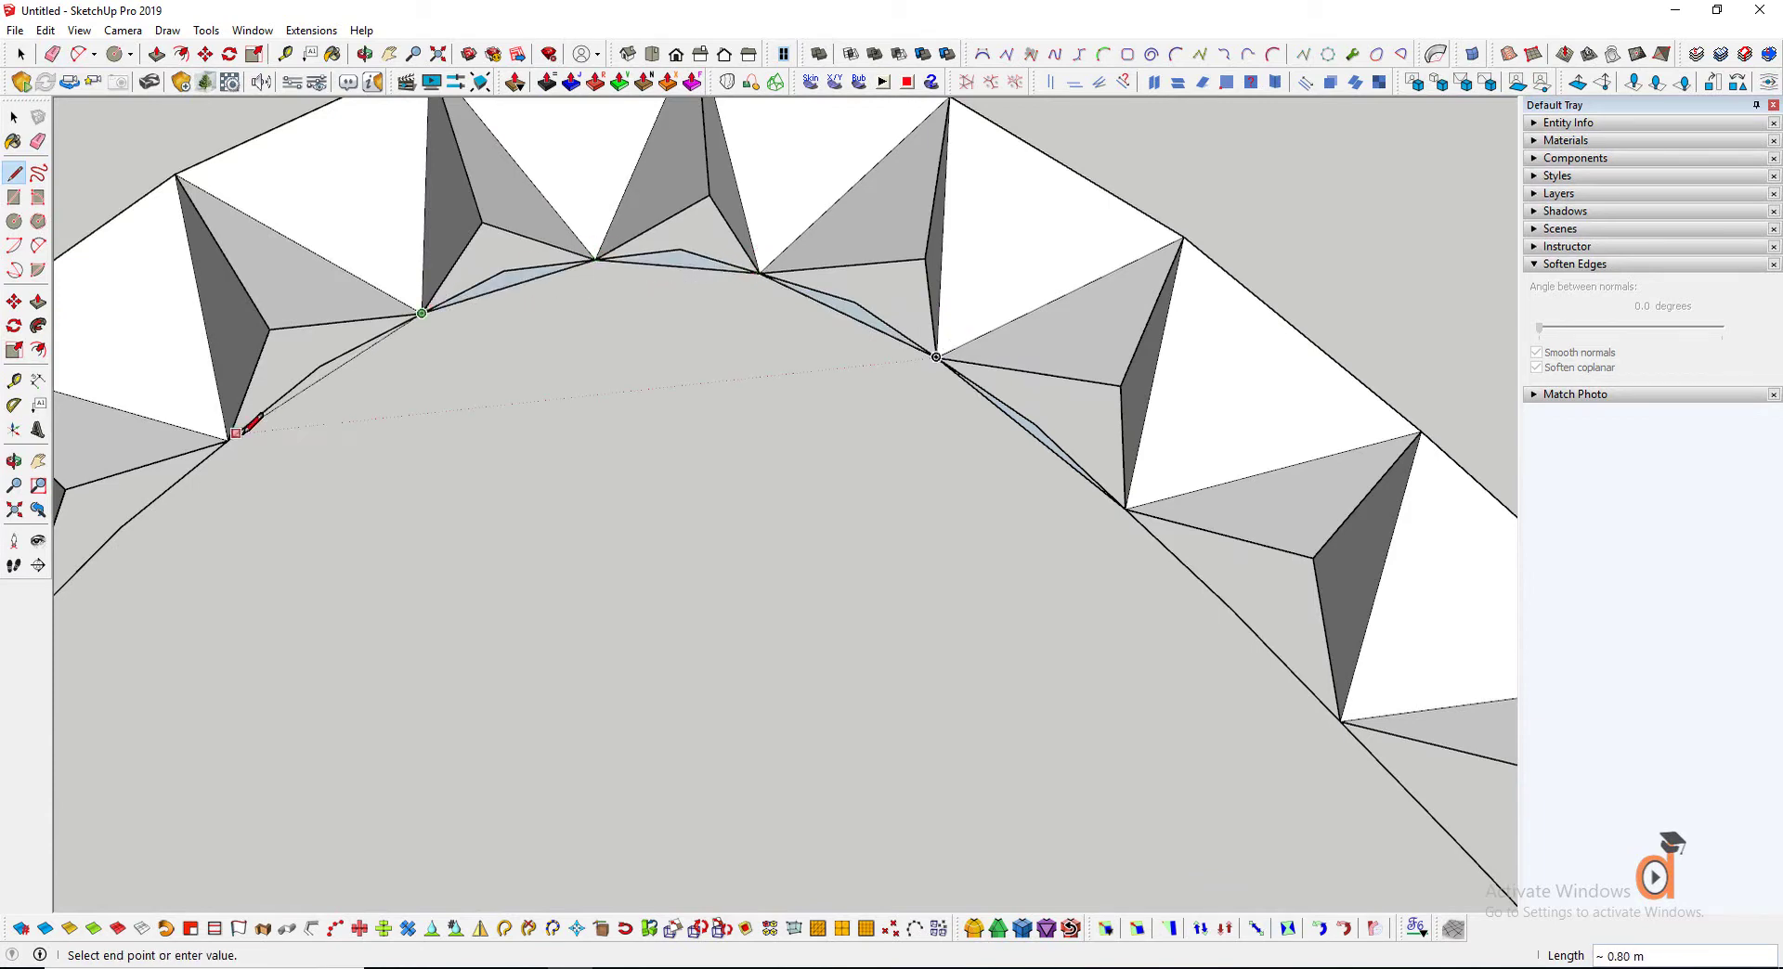
{"action": "scroll", "coordinate": [576, 316], "scroll_direction": "down", "scroll_amount": 3}
{"action": "scroll", "coordinate": [251, 510], "scroll_direction": "up", "scroll_amount": 2}
{"action": "left_click", "coordinate": [225, 513]}
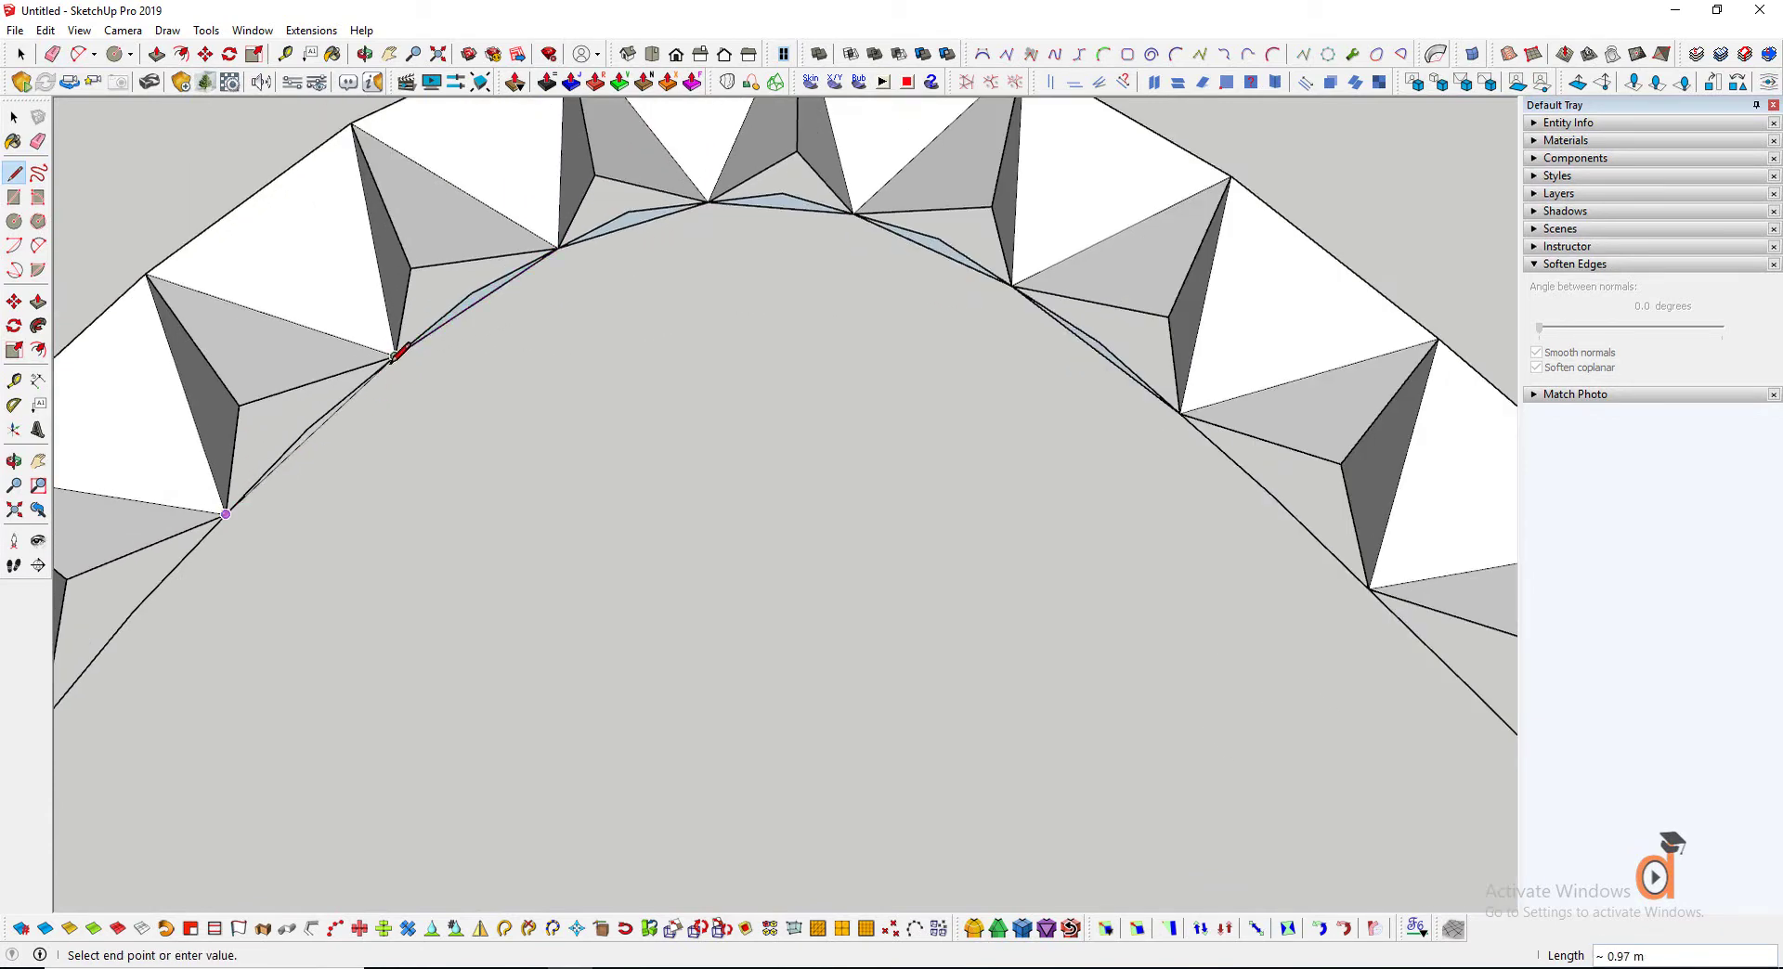
{"action": "left_click", "coordinate": [395, 356]}
Erase the old curve segments left beside the new apex lines around the larger crest
{"action": "scroll", "coordinate": [649, 399], "scroll_direction": "down", "scroll_amount": 3}
{"action": "scroll", "coordinate": [405, 403], "scroll_direction": "up", "scroll_amount": 2}
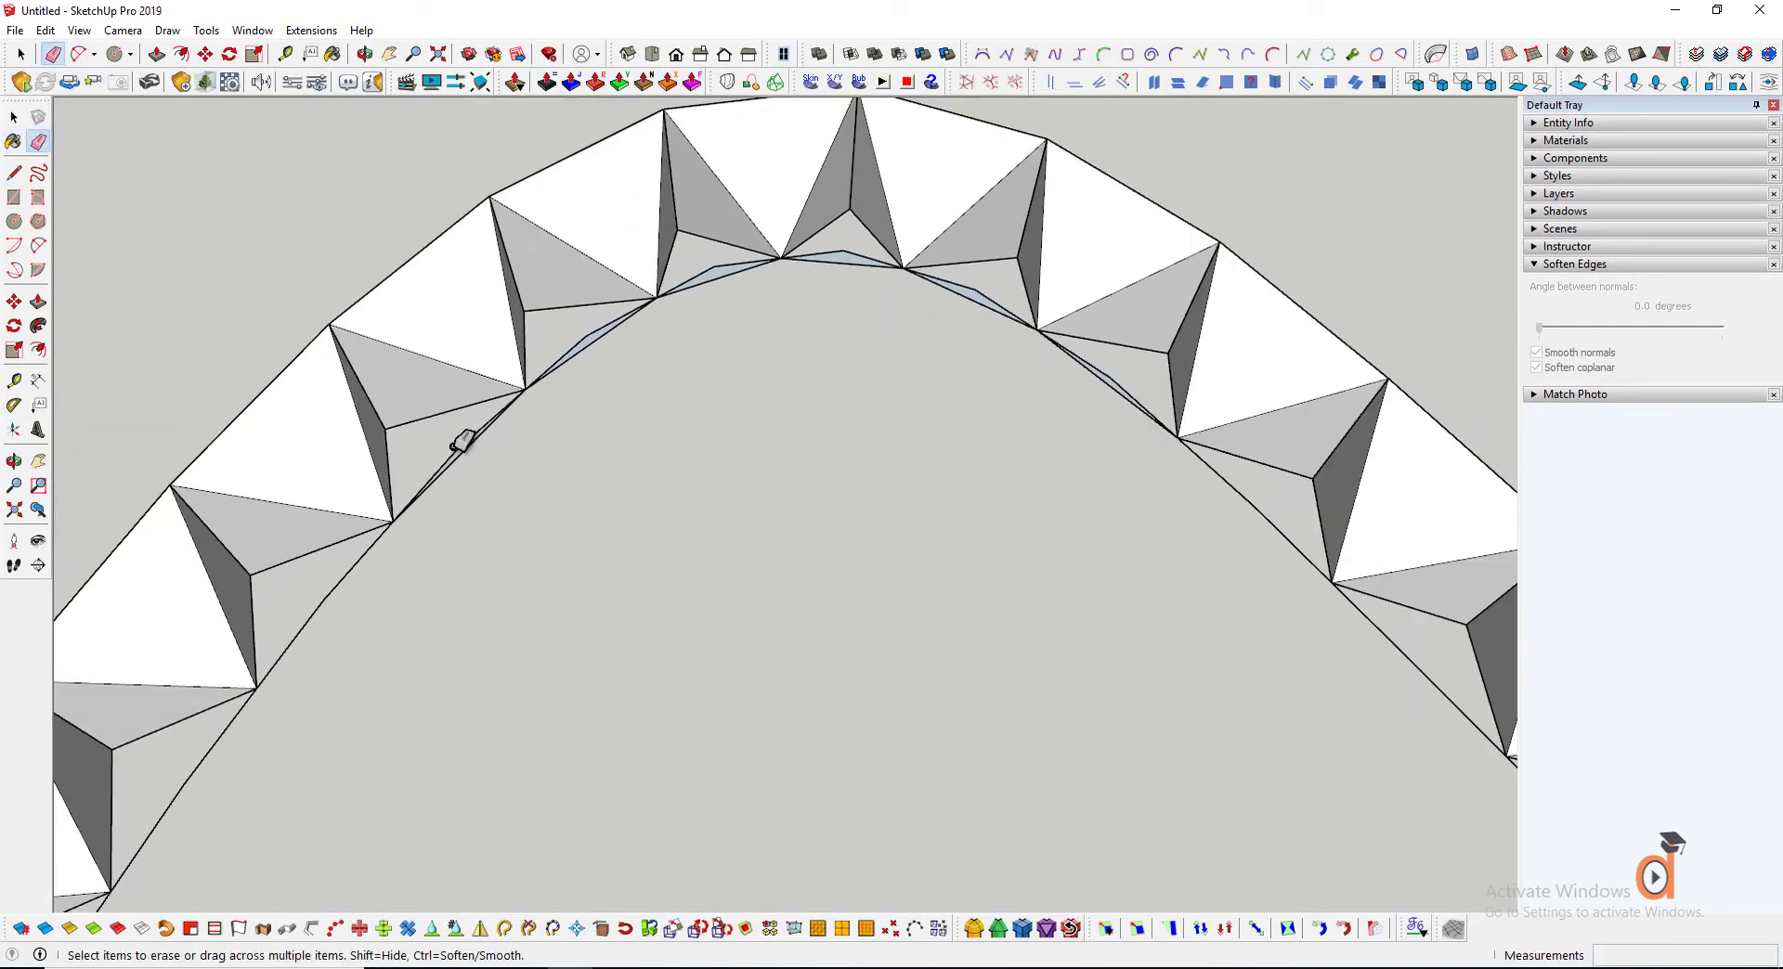
{"action": "scroll", "coordinate": [608, 295], "scroll_direction": "up", "scroll_amount": 2}
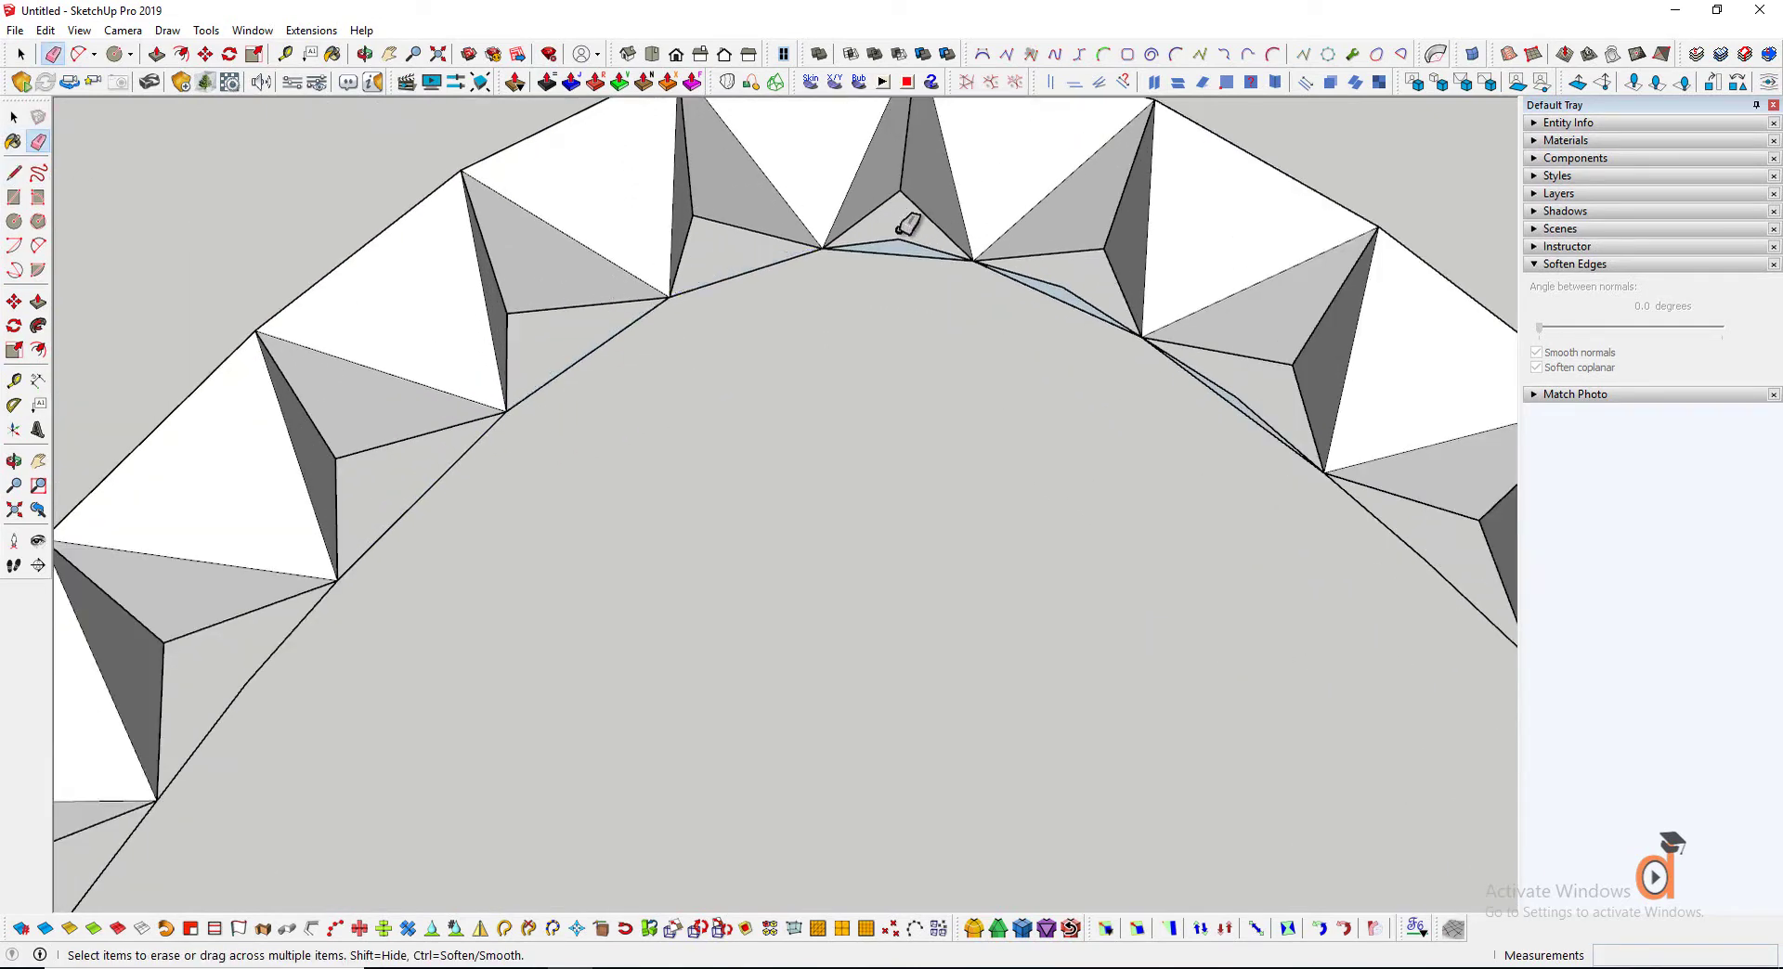
{"action": "scroll", "coordinate": [883, 250], "scroll_direction": "down", "scroll_amount": 3}
{"action": "scroll", "coordinate": [1114, 336], "scroll_direction": "up", "scroll_amount": 2}
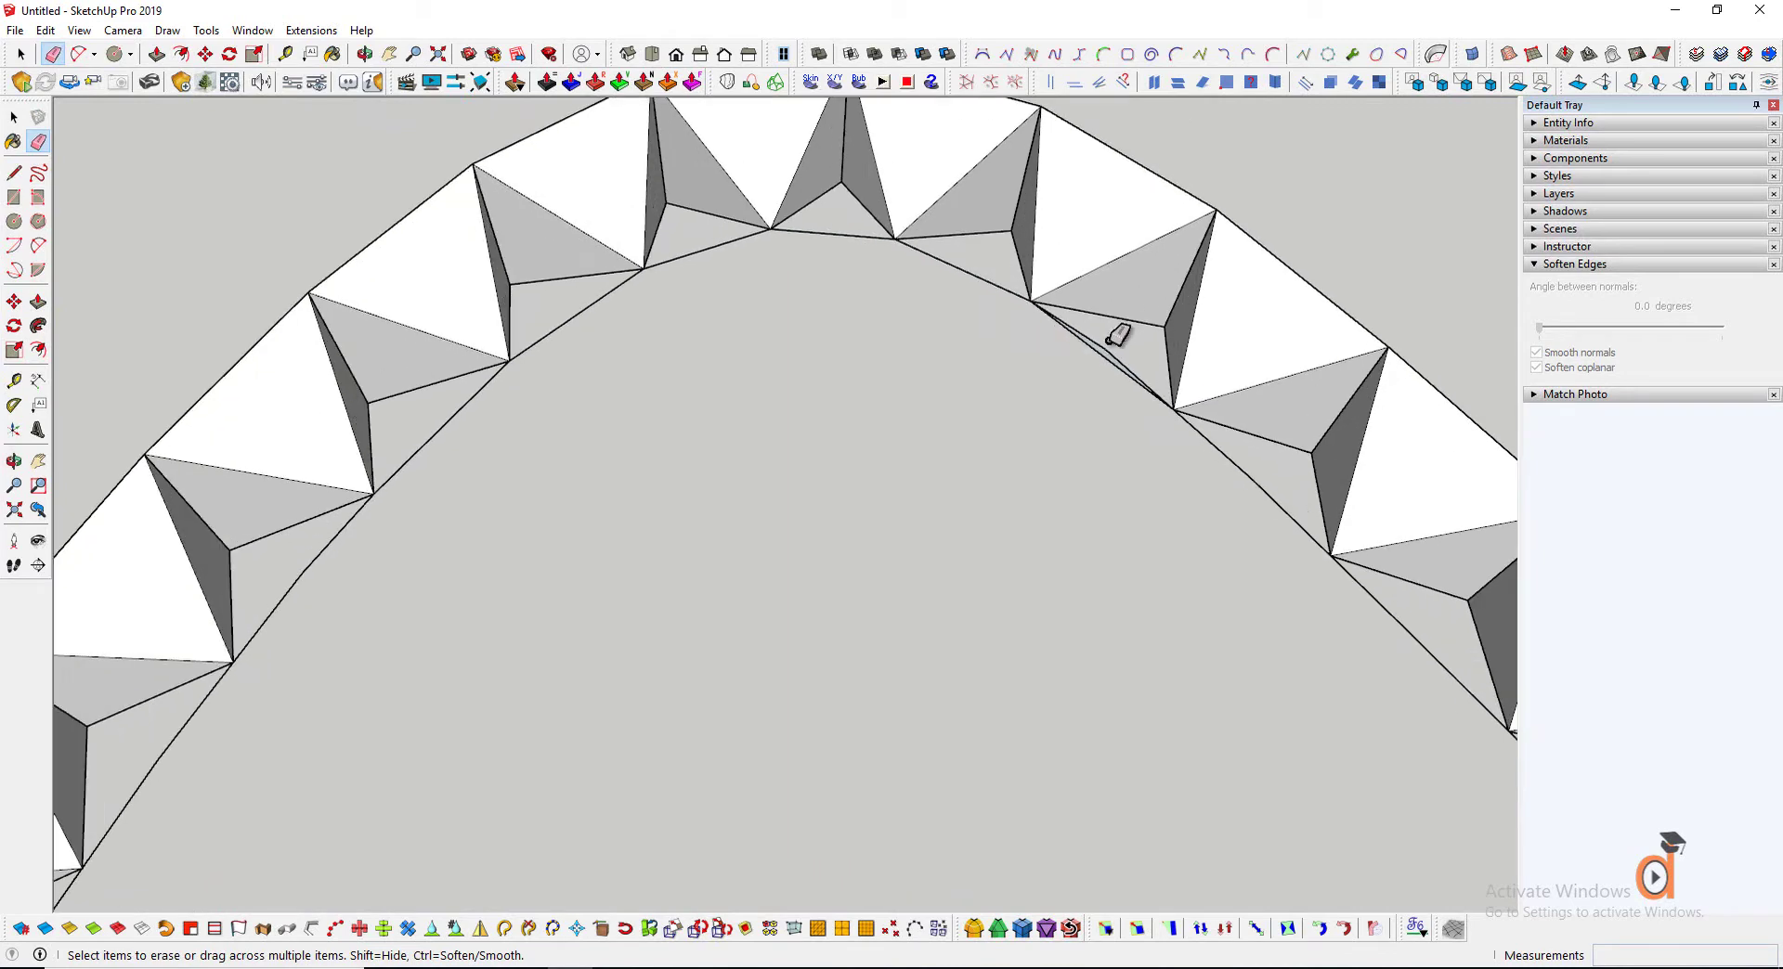
{"action": "scroll", "coordinate": [1105, 348], "scroll_direction": "down", "scroll_amount": 6}
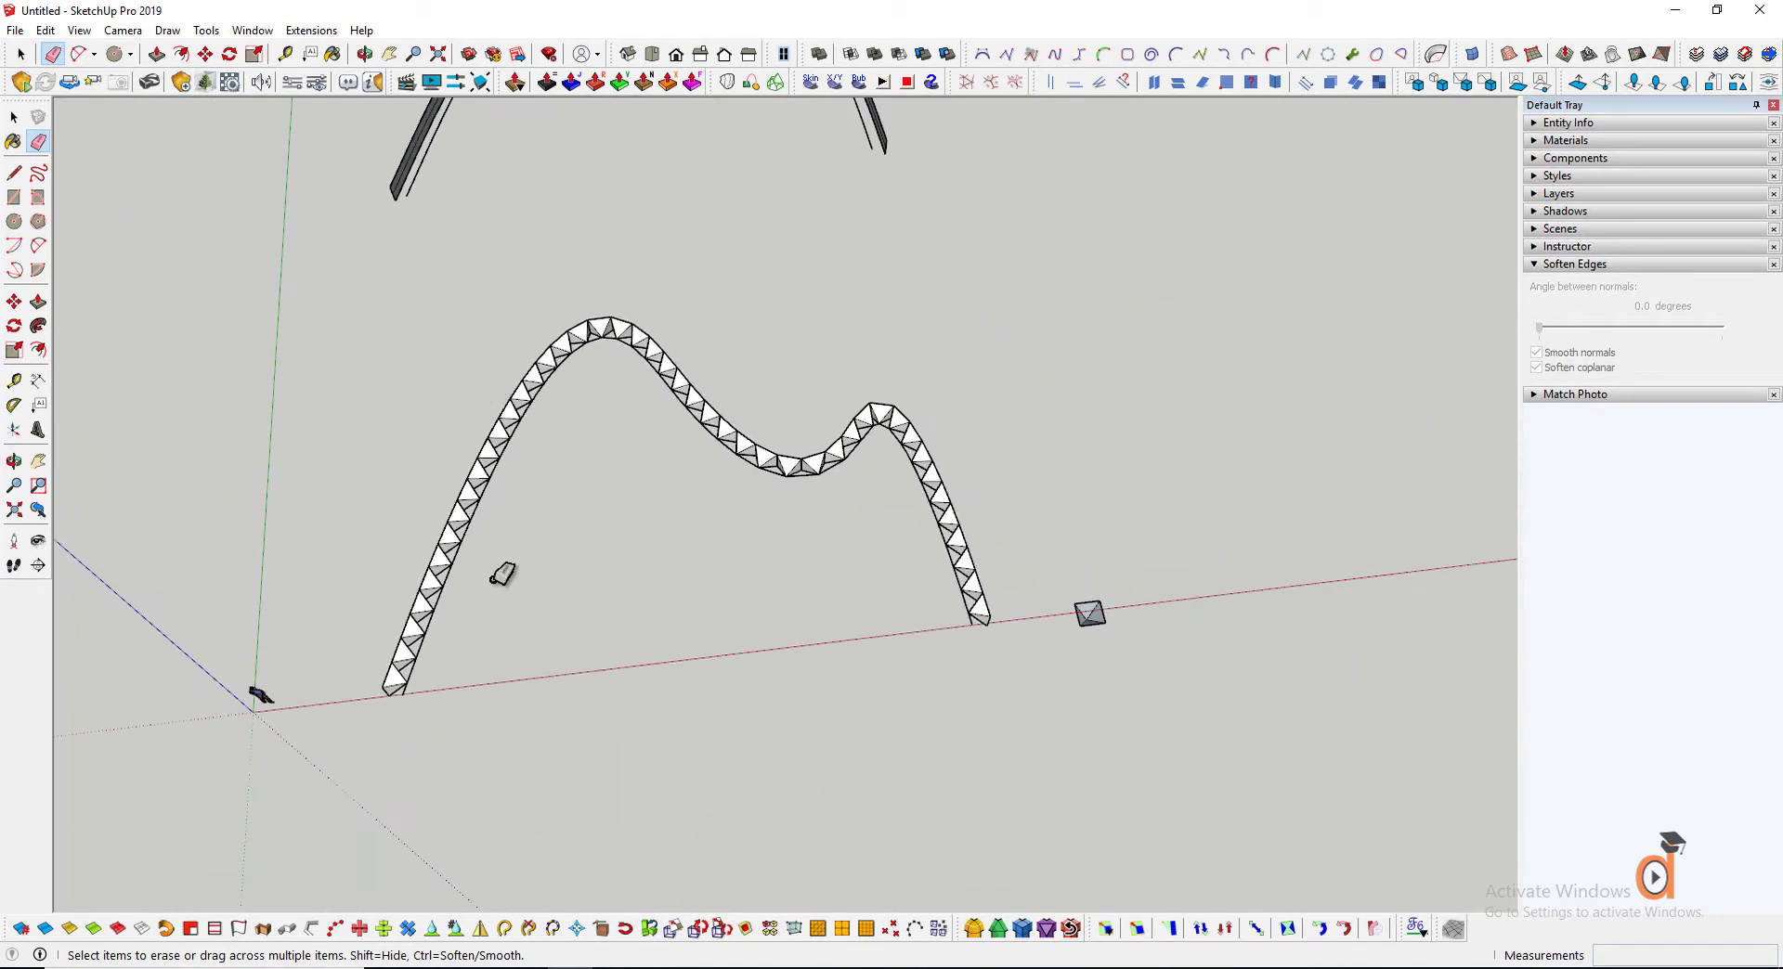
{"action": "scroll", "coordinate": [505, 576], "scroll_direction": "up", "scroll_amount": 2}
{"action": "scroll", "coordinate": [376, 509], "scroll_direction": "up", "scroll_amount": 1}
{"action": "scroll", "coordinate": [487, 703], "scroll_direction": "down", "scroll_amount": 1}
{"action": "left_click", "coordinate": [14, 118]}
{"action": "scroll", "coordinate": [719, 592], "scroll_direction": "down", "scroll_amount": 3}
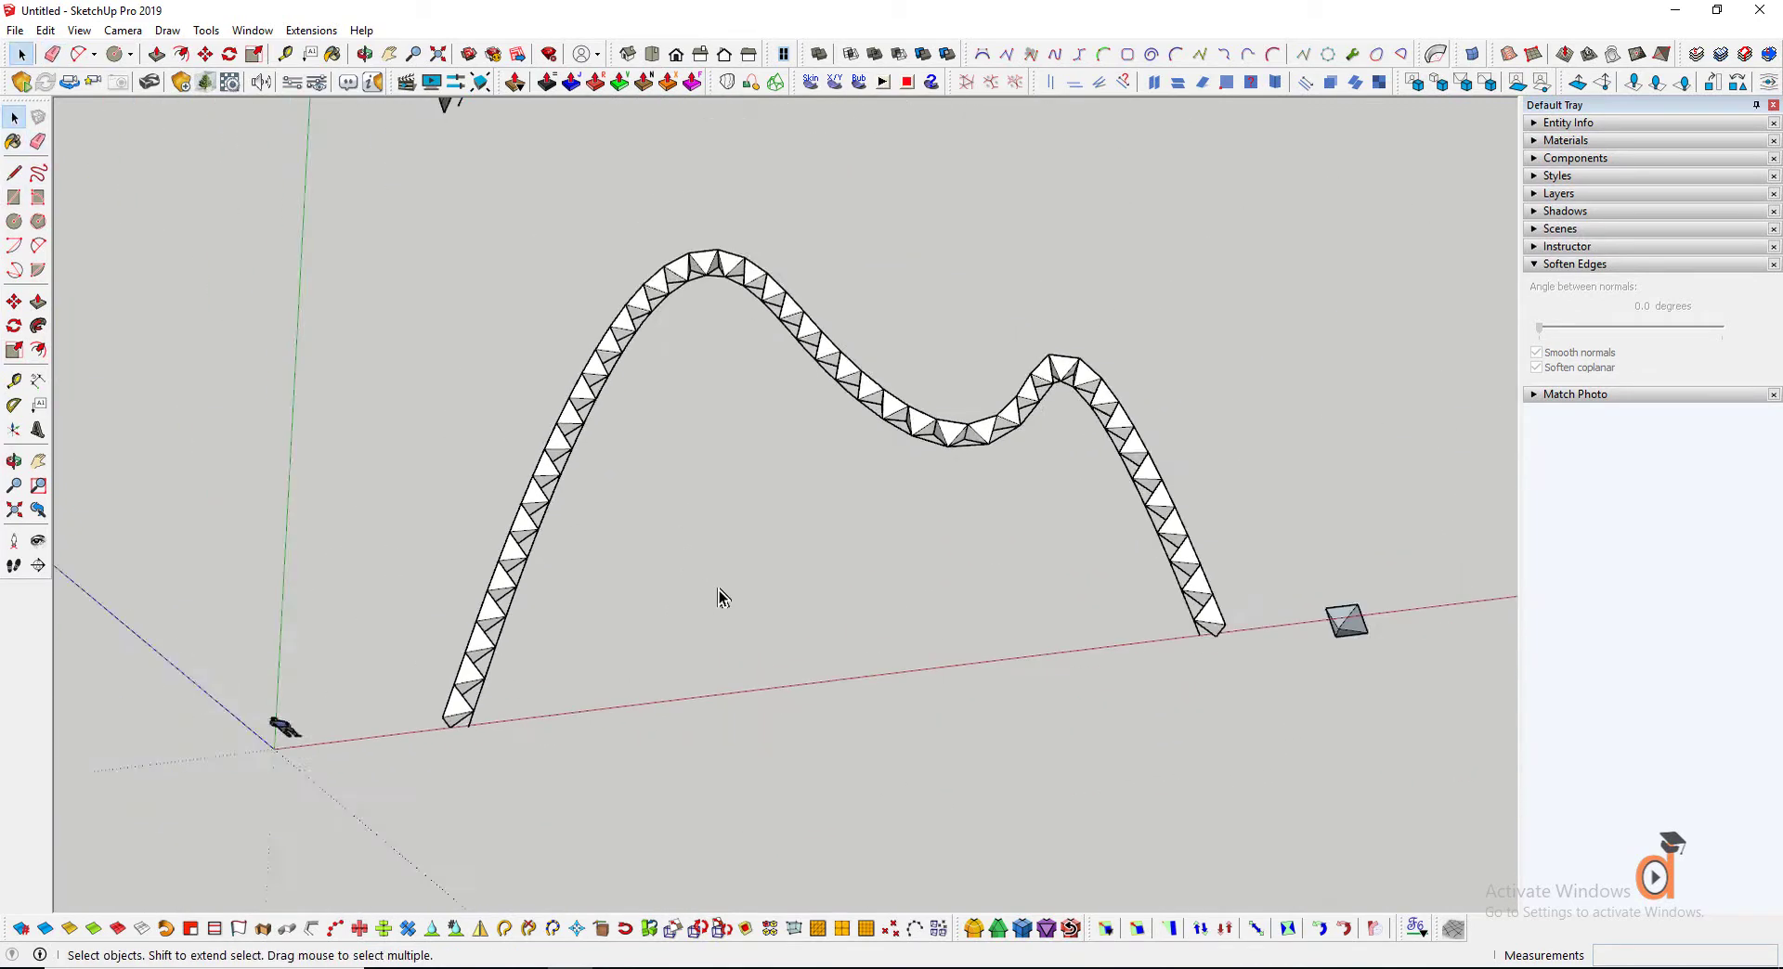
{"action": "scroll", "coordinate": [1105, 602], "scroll_direction": "up", "scroll_amount": 1}
{"action": "scroll", "coordinate": [1030, 425], "scroll_direction": "down", "scroll_amount": 1}
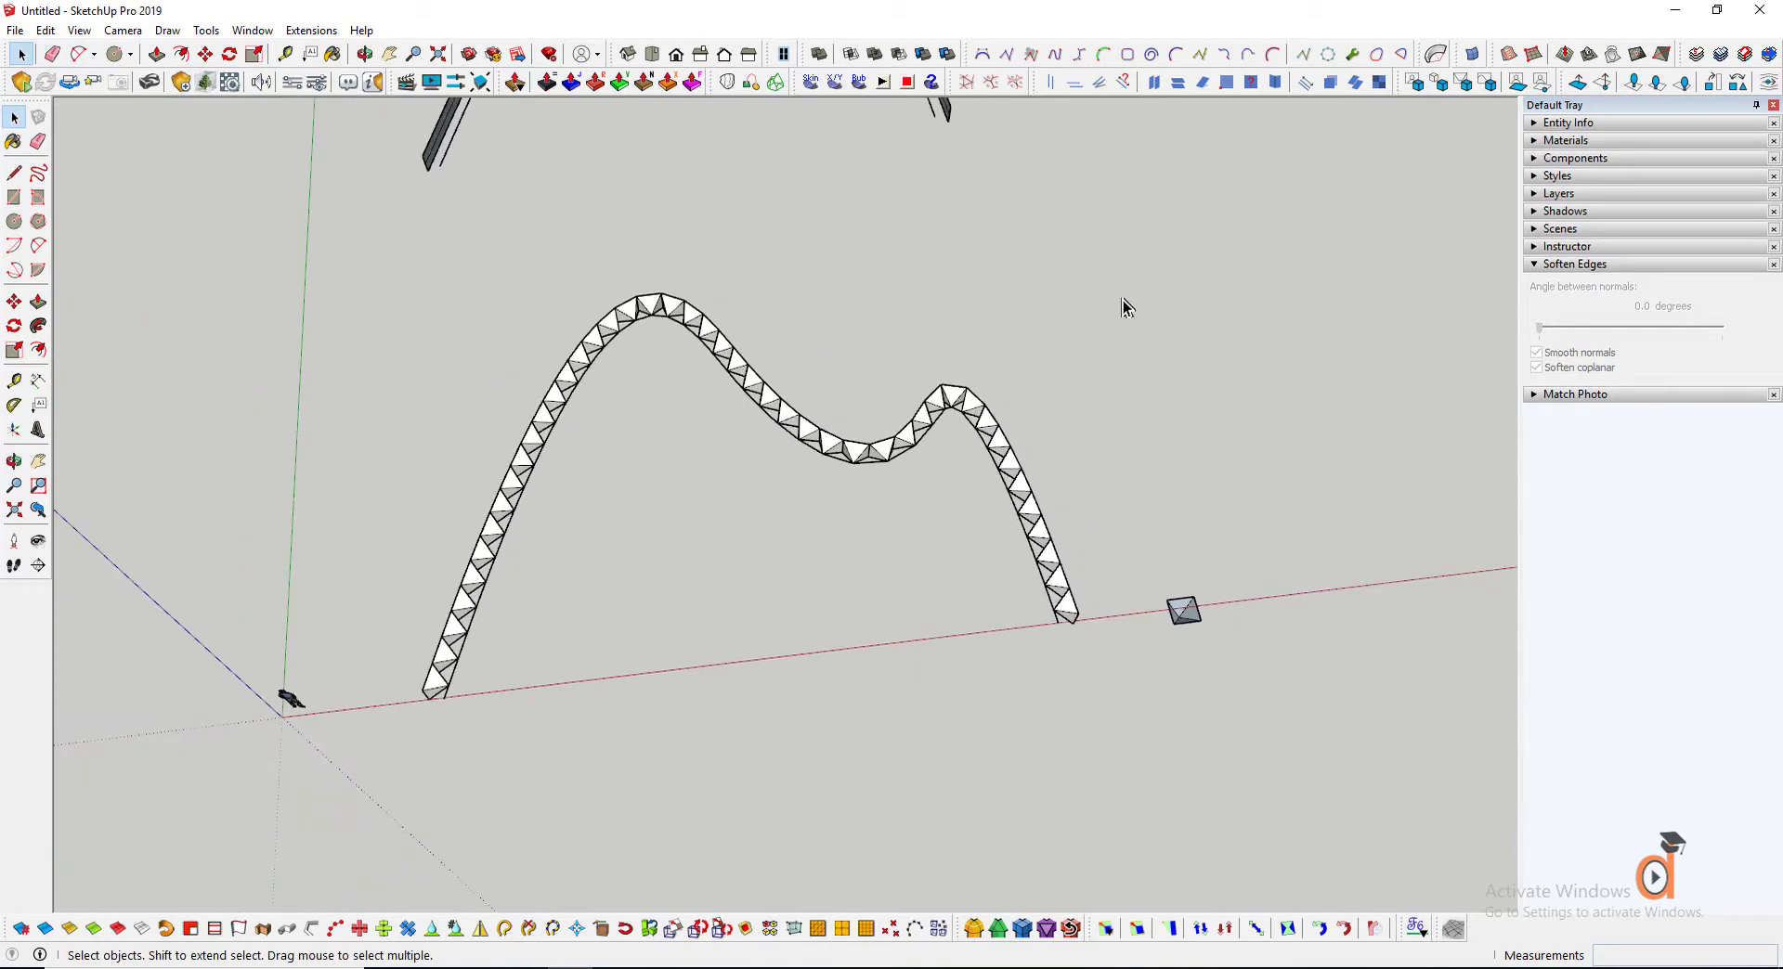
Remove the centre line running along the plain curved strip behind the pyramid arch
{"action": "scroll", "coordinate": [477, 637], "scroll_direction": "up", "scroll_amount": 3}
{"action": "middle_click_drag", "start_coordinate": [478, 637], "coordinate": [715, 298]}
{"action": "scroll", "coordinate": [401, 513], "scroll_direction": "down", "scroll_amount": 2}
{"action": "scroll", "coordinate": [716, 298], "scroll_direction": "up", "scroll_amount": 3}
{"action": "key", "text": "space"}
{"action": "scroll", "coordinate": [625, 305], "scroll_direction": "up", "scroll_amount": 4}
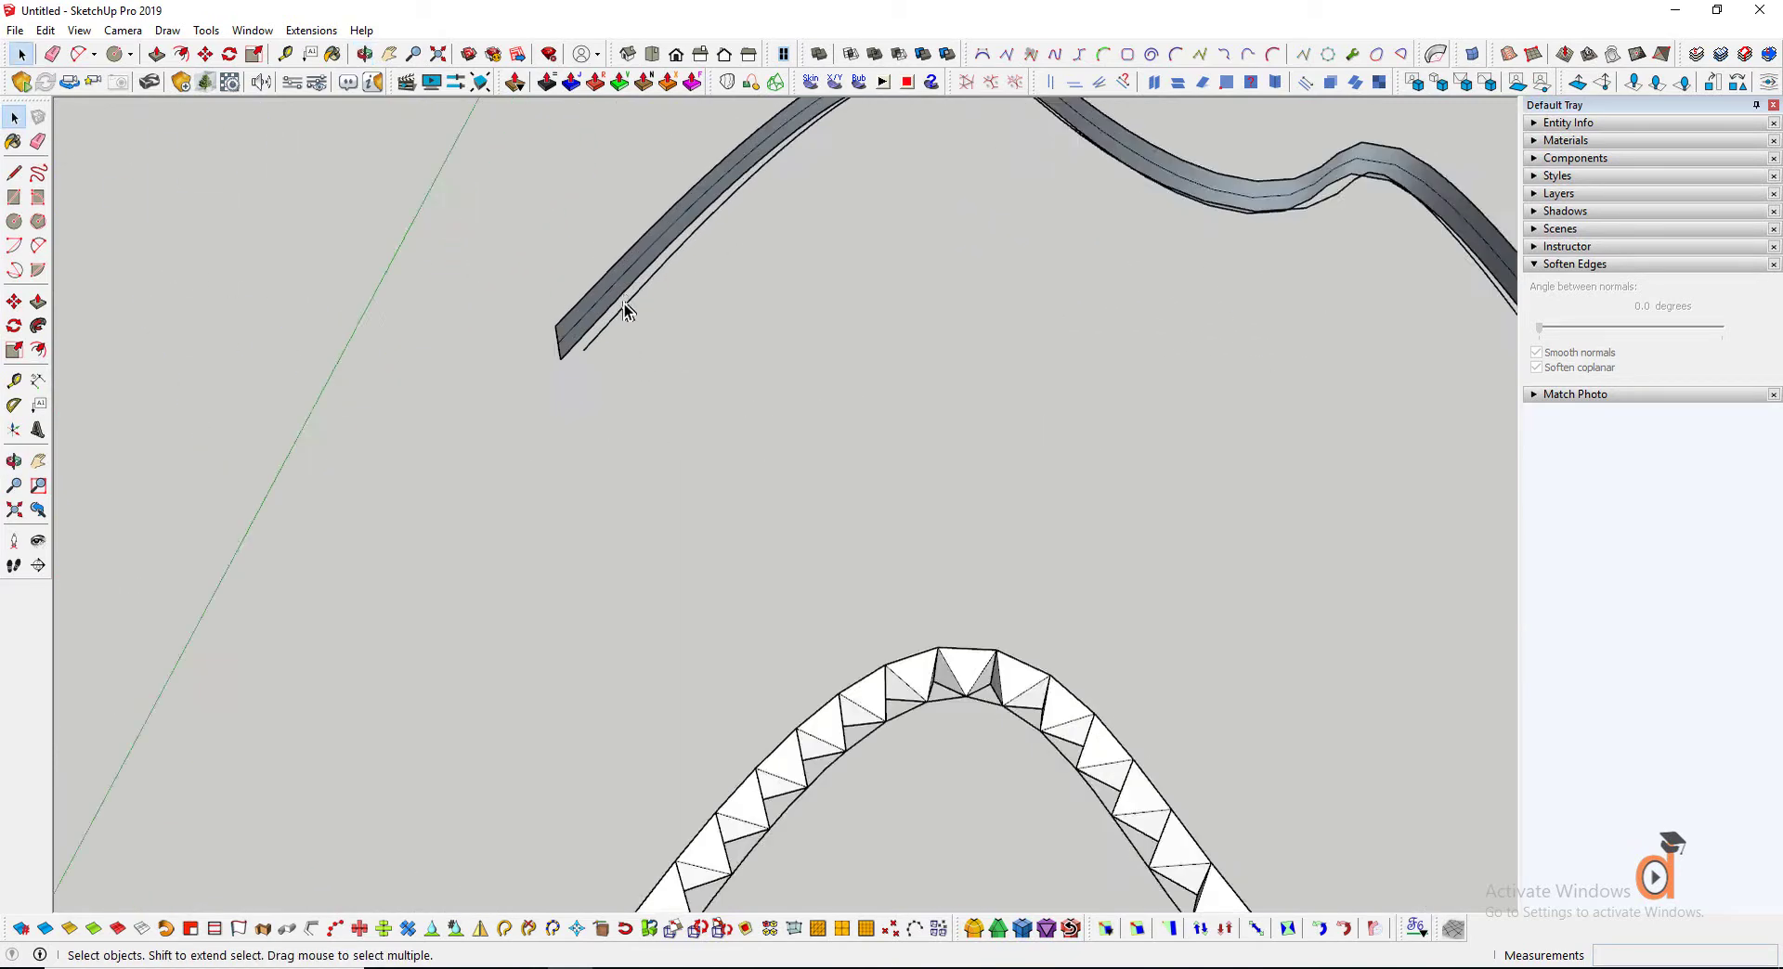
{"action": "left_click", "coordinate": [38, 142]}
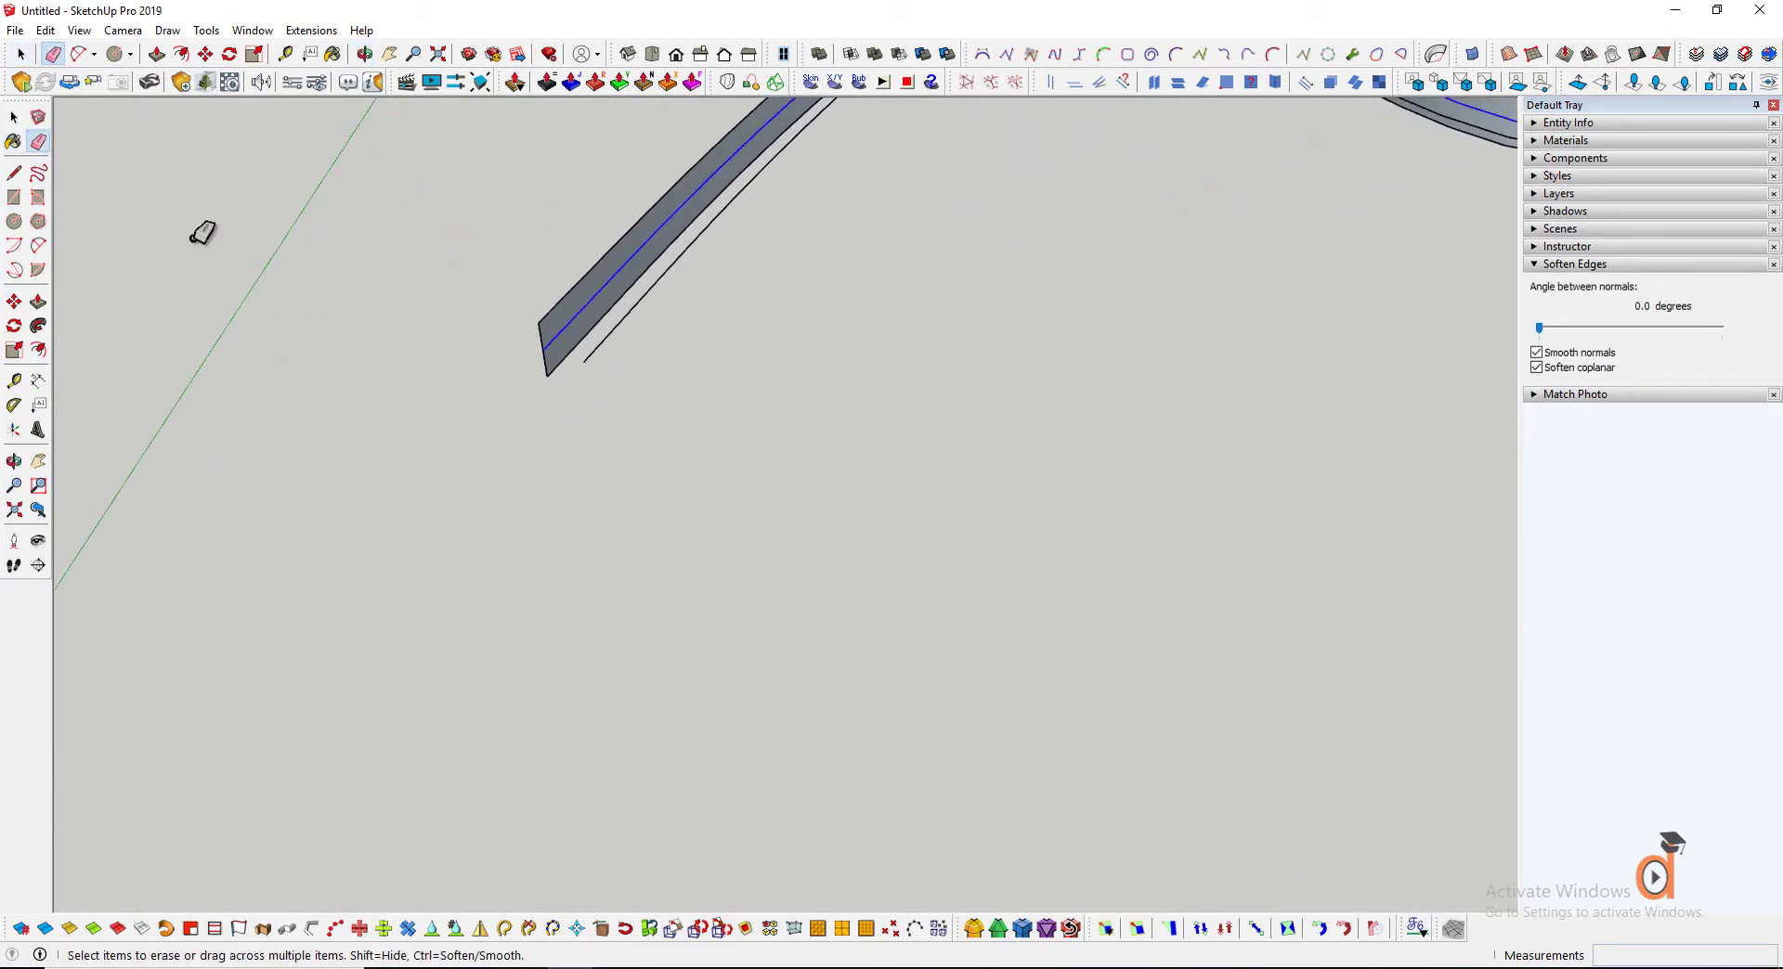
{"action": "scroll", "coordinate": [566, 344], "scroll_direction": "down", "scroll_amount": 3}
{"action": "key", "text": "space"}
{"action": "scroll", "coordinate": [517, 338], "scroll_direction": "up", "scroll_amount": 3}
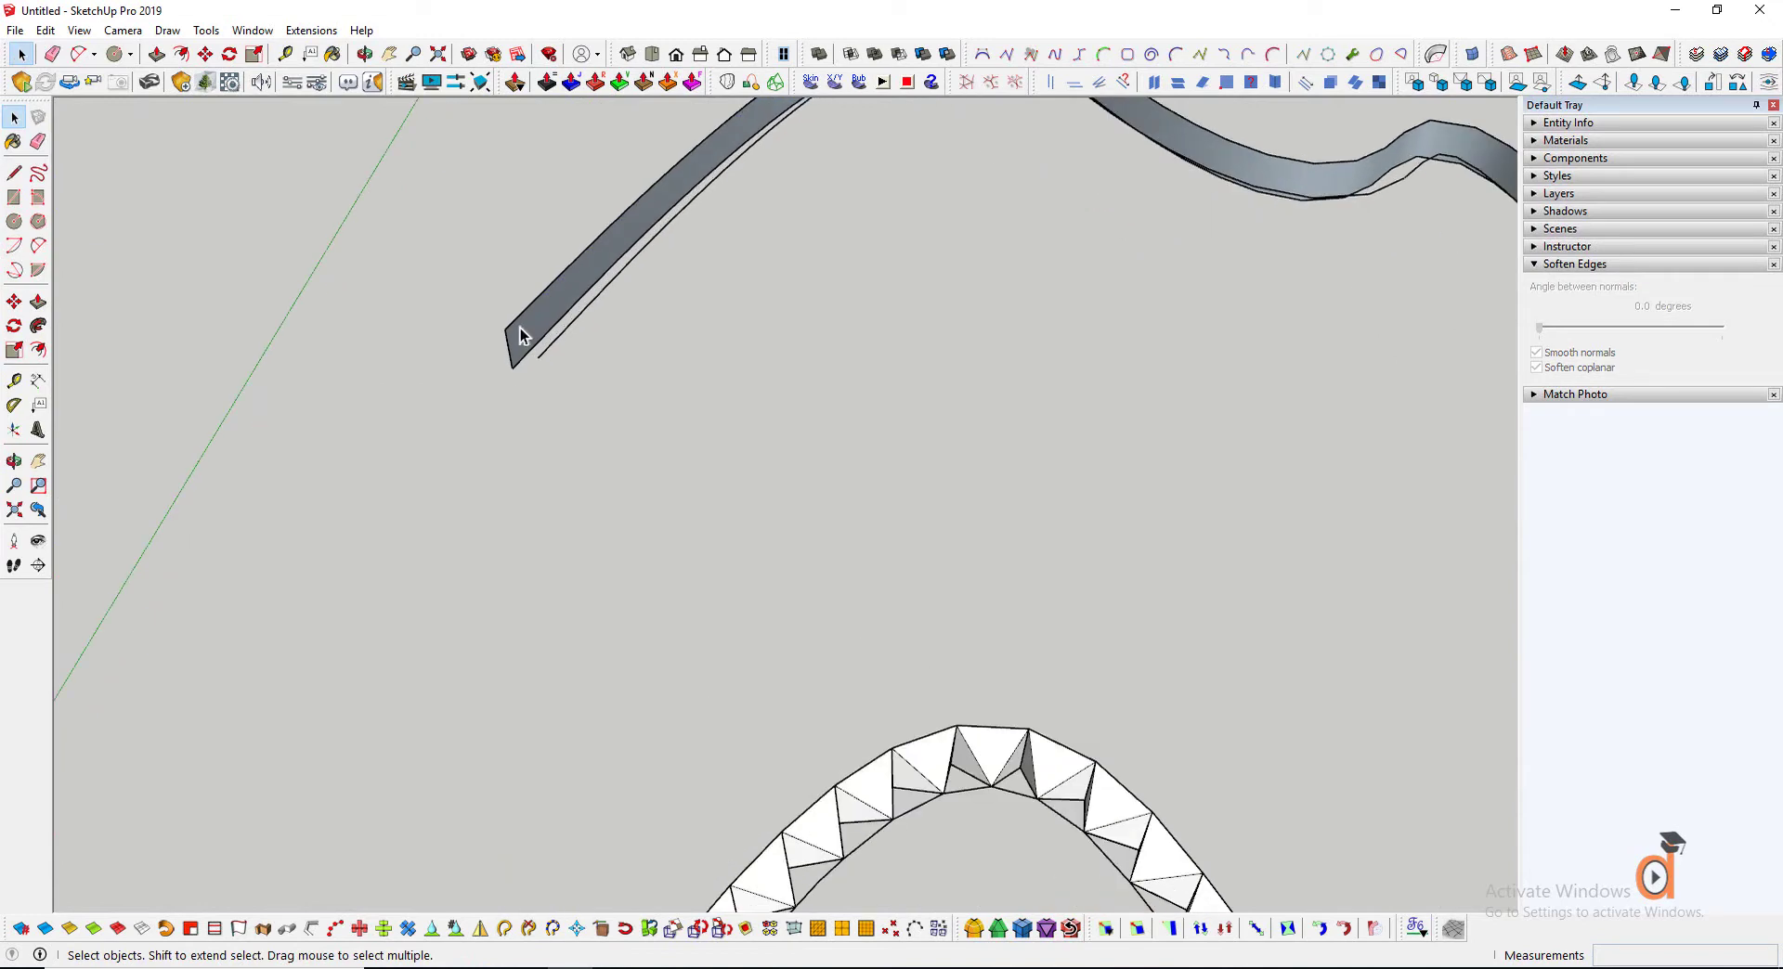
Copy the plain curved strip from its lower end corner onto the matching end corner of the pyramid arch
{"action": "left_click", "coordinate": [522, 336]}
{"action": "left_click", "coordinate": [11, 303]}
{"action": "left_click", "coordinate": [512, 368]}
{"action": "key", "text": "ctrl"}
{"action": "scroll", "coordinate": [732, 258], "scroll_direction": "down", "scroll_amount": 5}
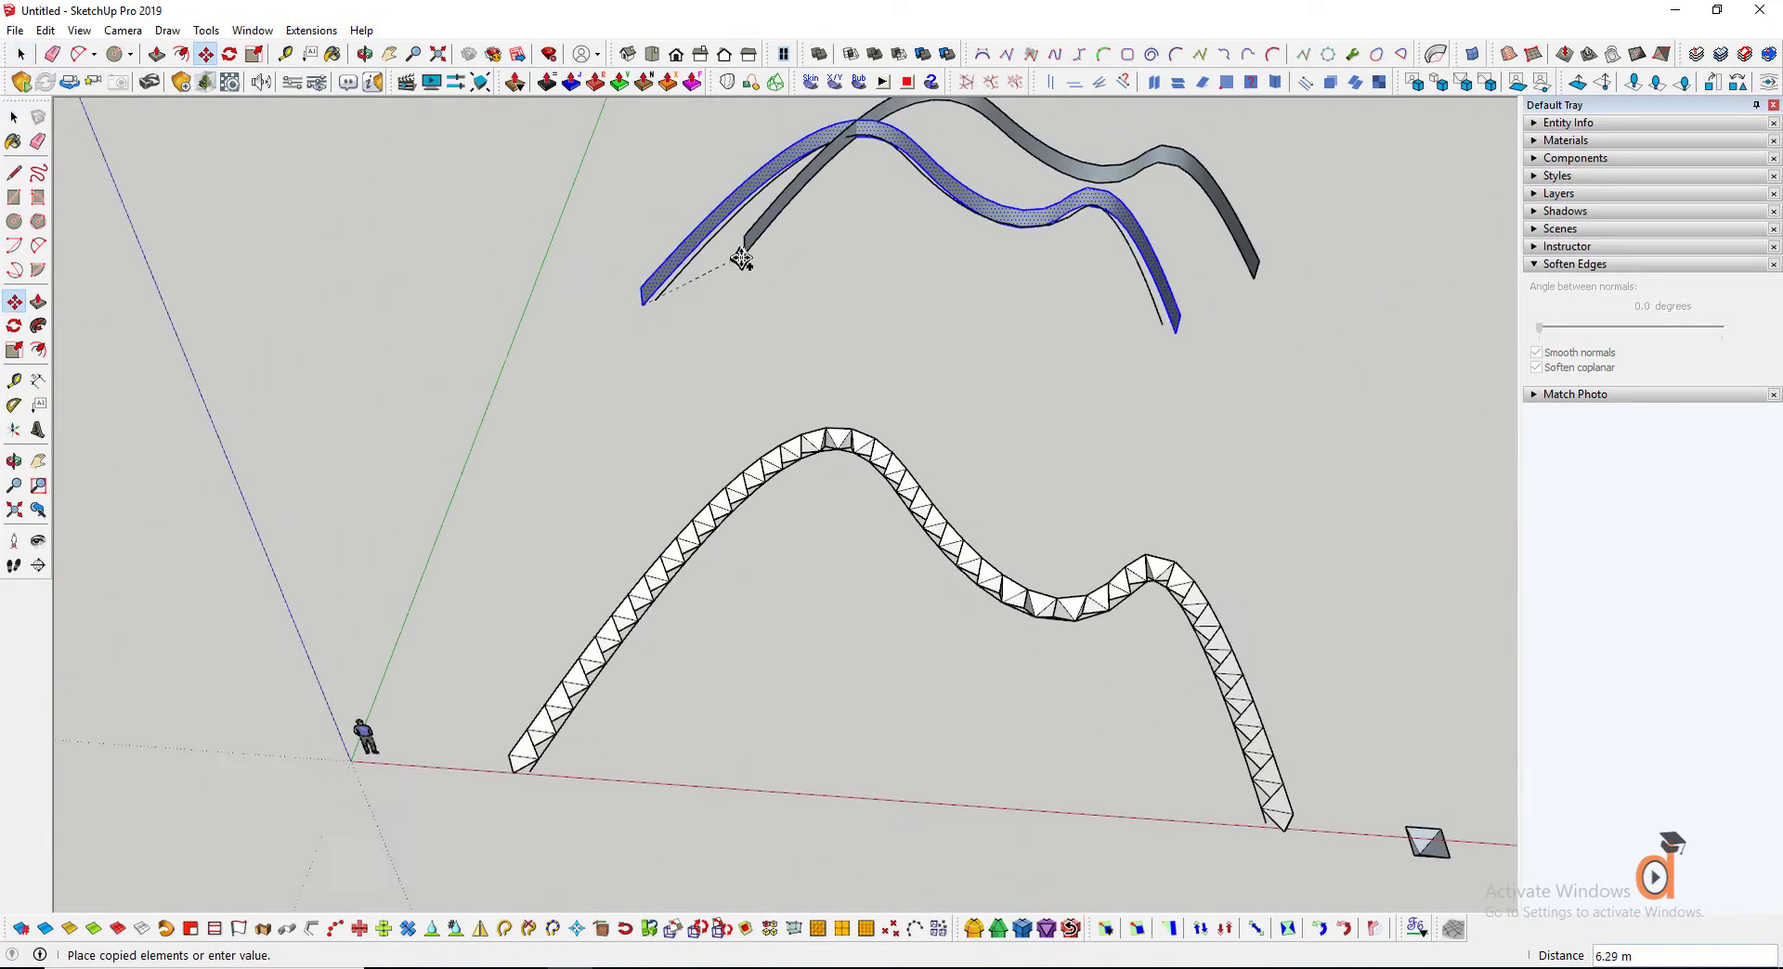
{"action": "scroll", "coordinate": [574, 603], "scroll_direction": "up", "scroll_amount": 3}
{"action": "scroll", "coordinate": [568, 648], "scroll_direction": "up", "scroll_amount": 2}
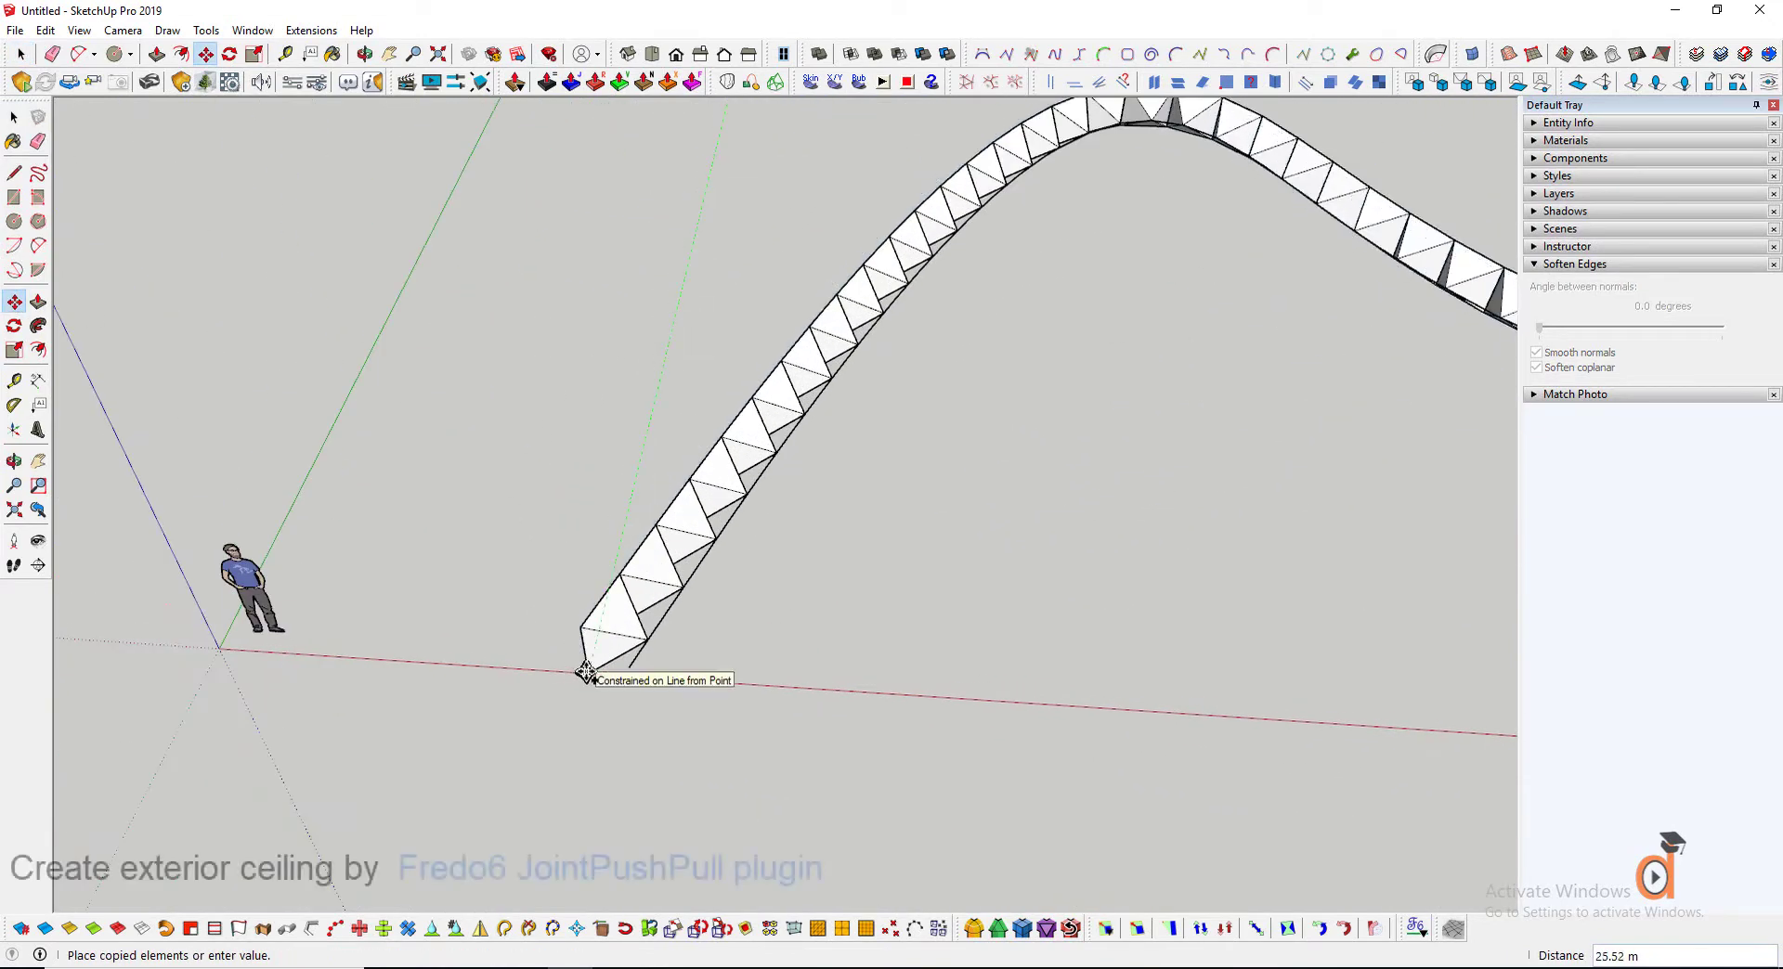
{"action": "left_click", "coordinate": [586, 671]}
Thicken the copied strip outward by 0.2 m with JointPushPull to form the exterior ceiling
{"action": "key", "text": "o"}
{"action": "left_click_drag", "start_coordinate": [397, 582], "coordinate": [703, 507]}
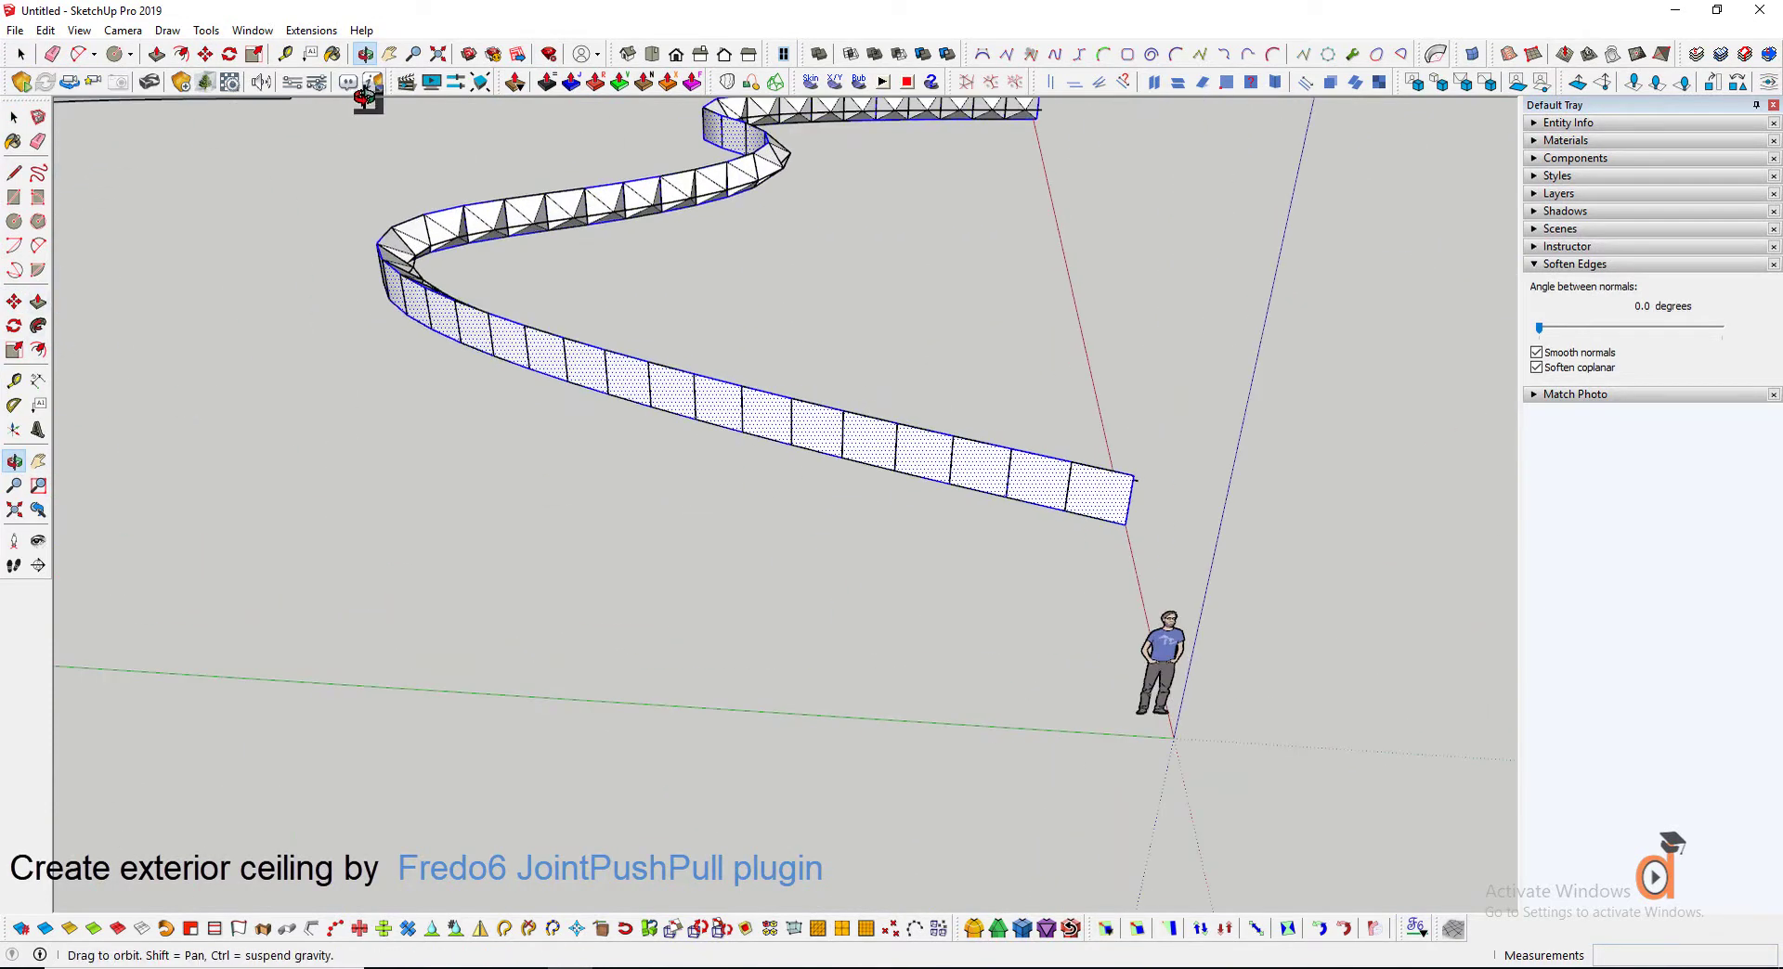
{"action": "left_click", "coordinate": [547, 83]}
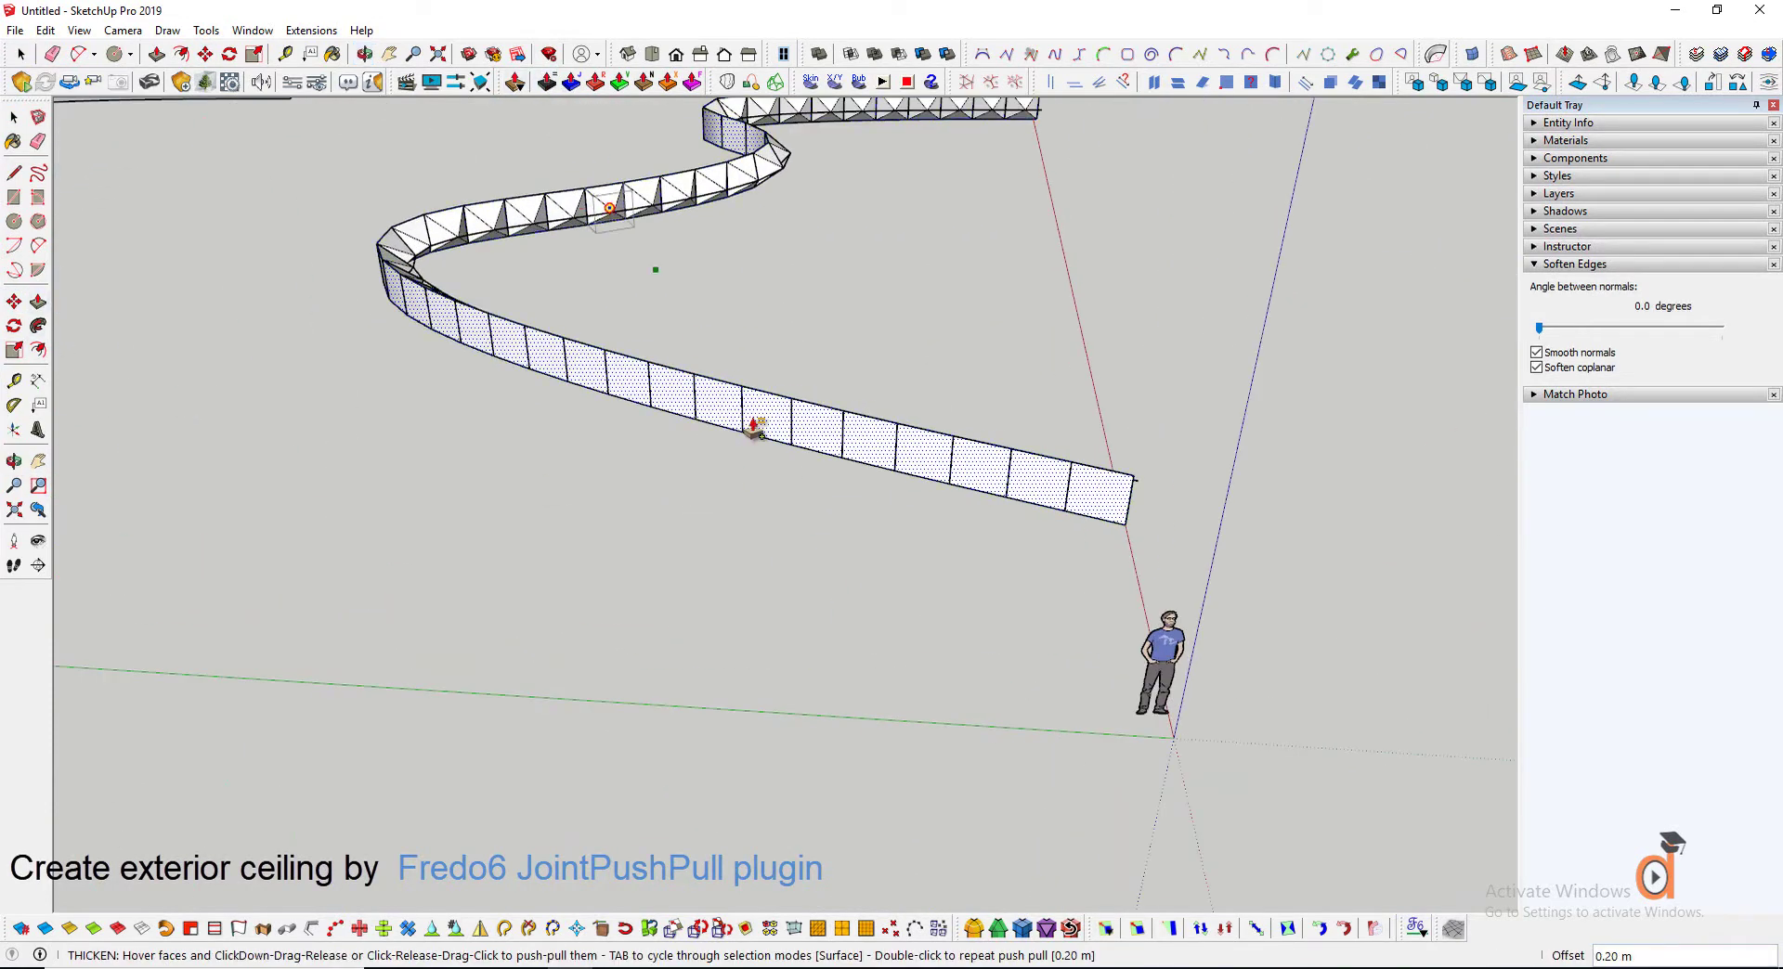
{"action": "left_click", "coordinate": [1125, 529]}
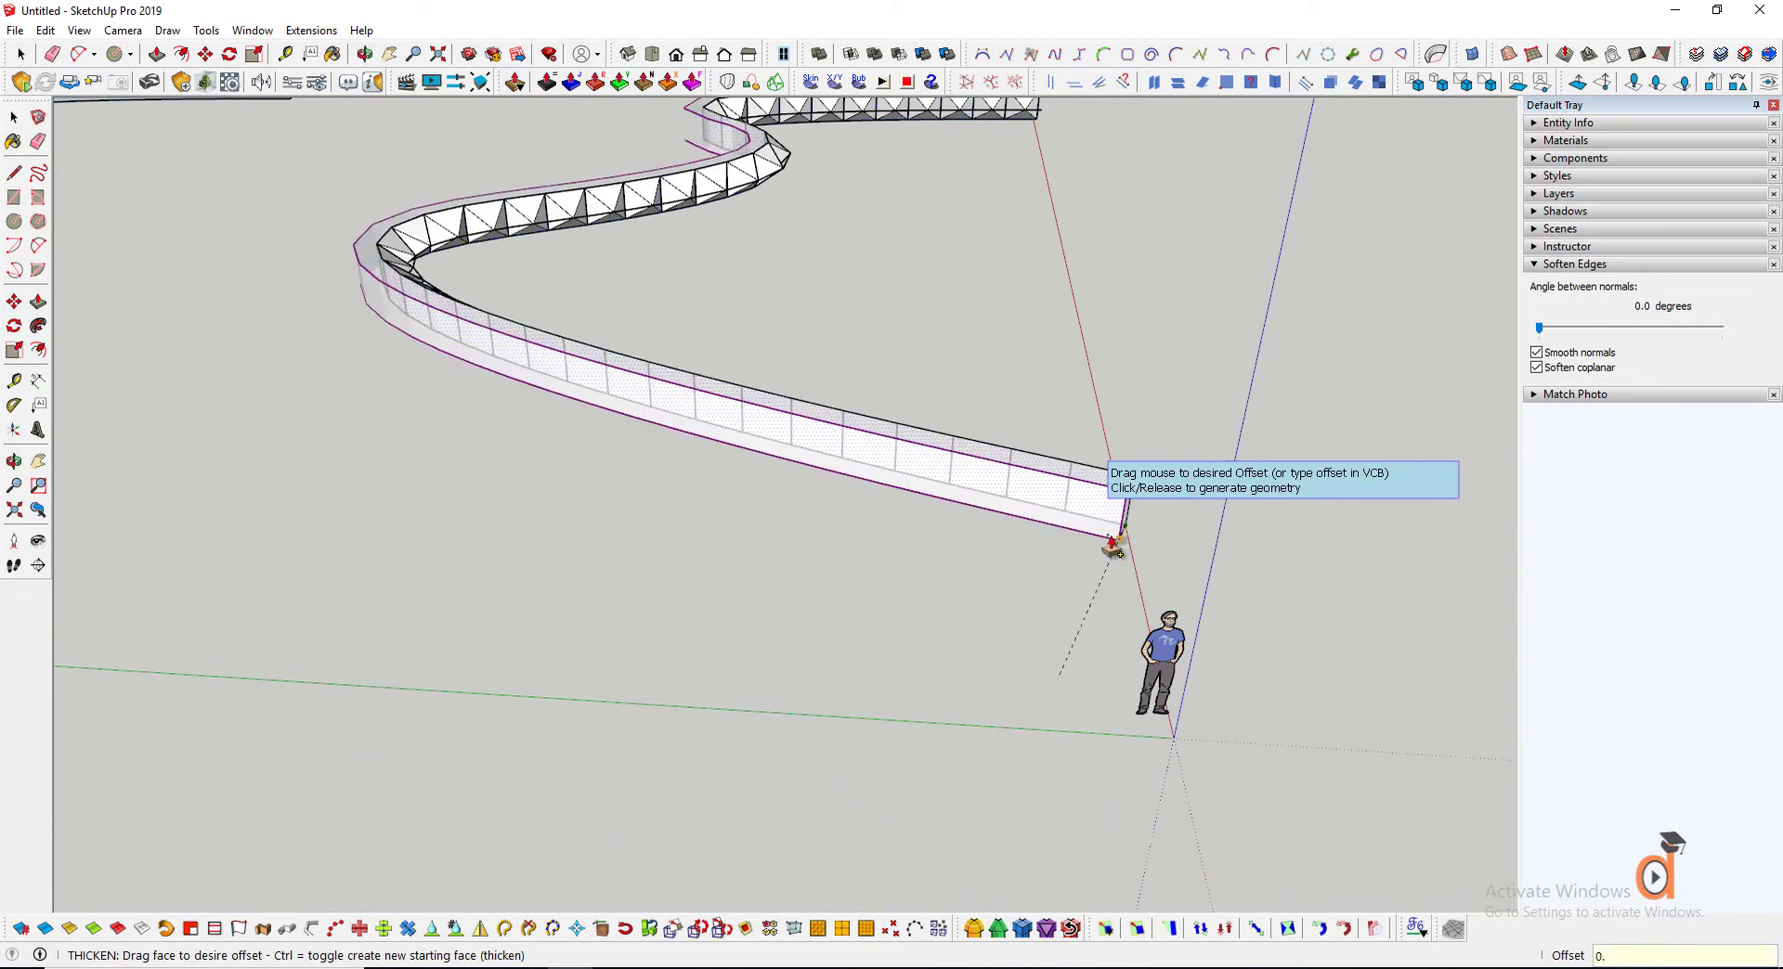
{"action": "type", "text": "0.2"}
{"action": "key", "text": "Return"}
{"action": "scroll", "coordinate": [1119, 531], "scroll_direction": "up", "scroll_amount": 3}
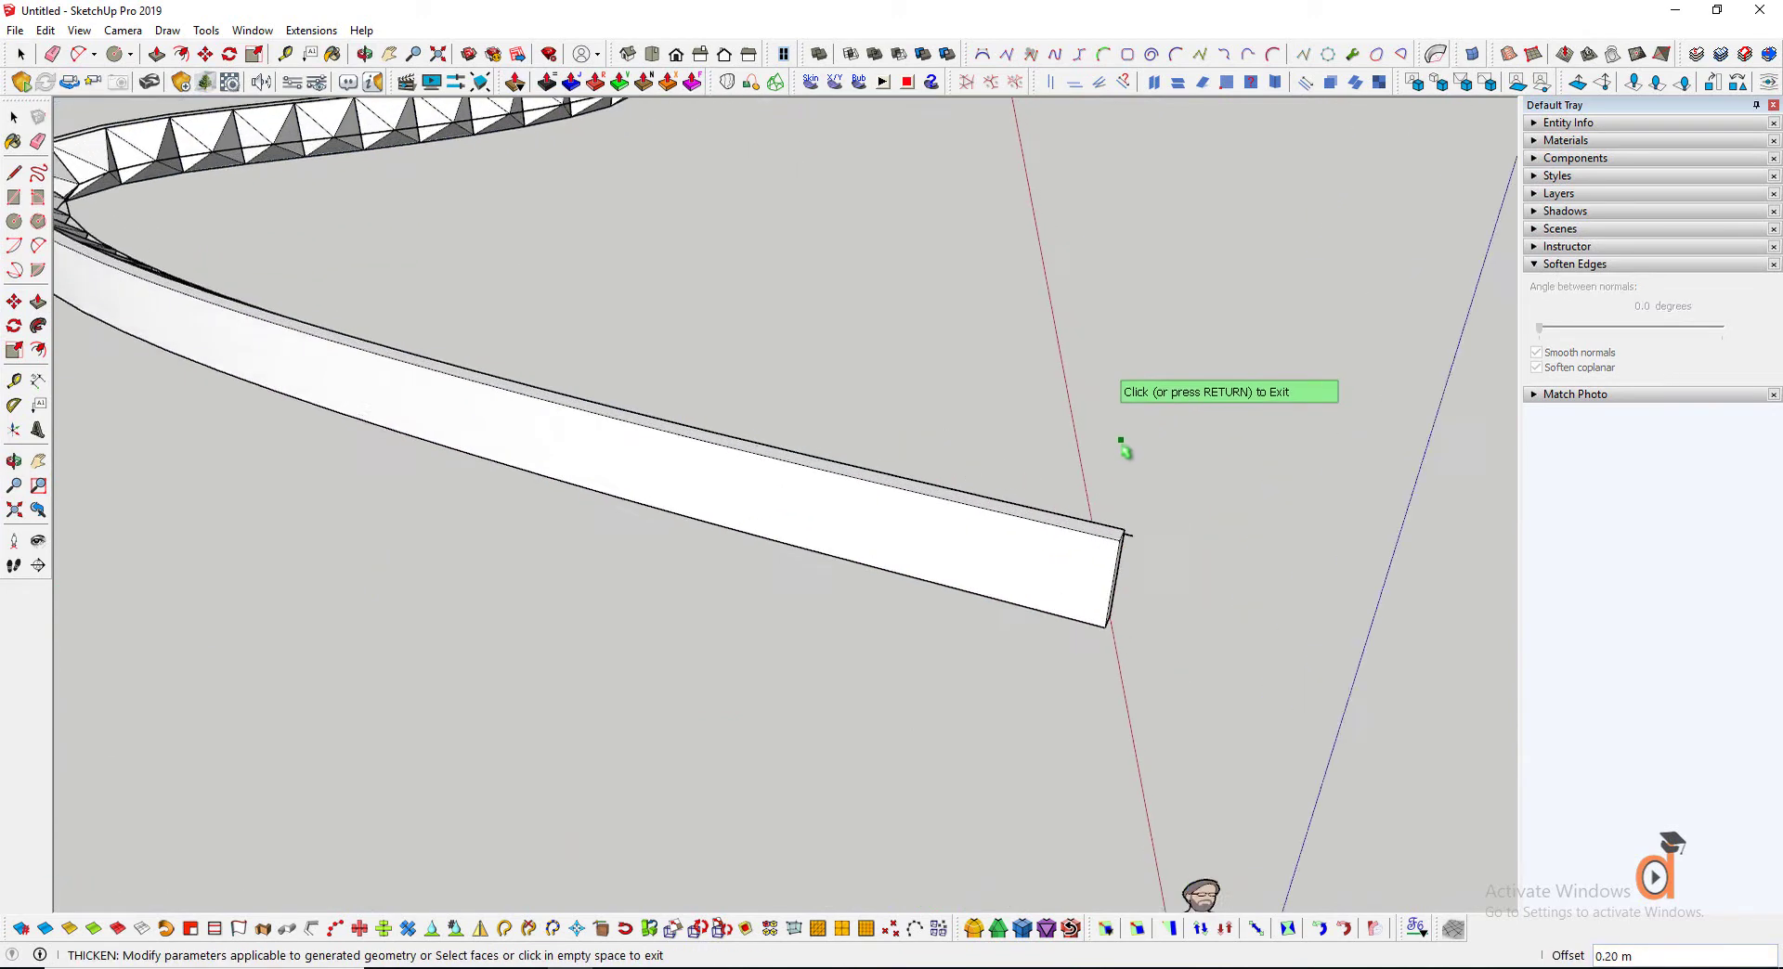
Copy the whole pyramid arch with its exterior ceiling about 42 m along the red axis
{"action": "left_click", "coordinate": [15, 461]}
{"action": "left_click_drag", "start_coordinate": [708, 728], "coordinate": [107, 195]}
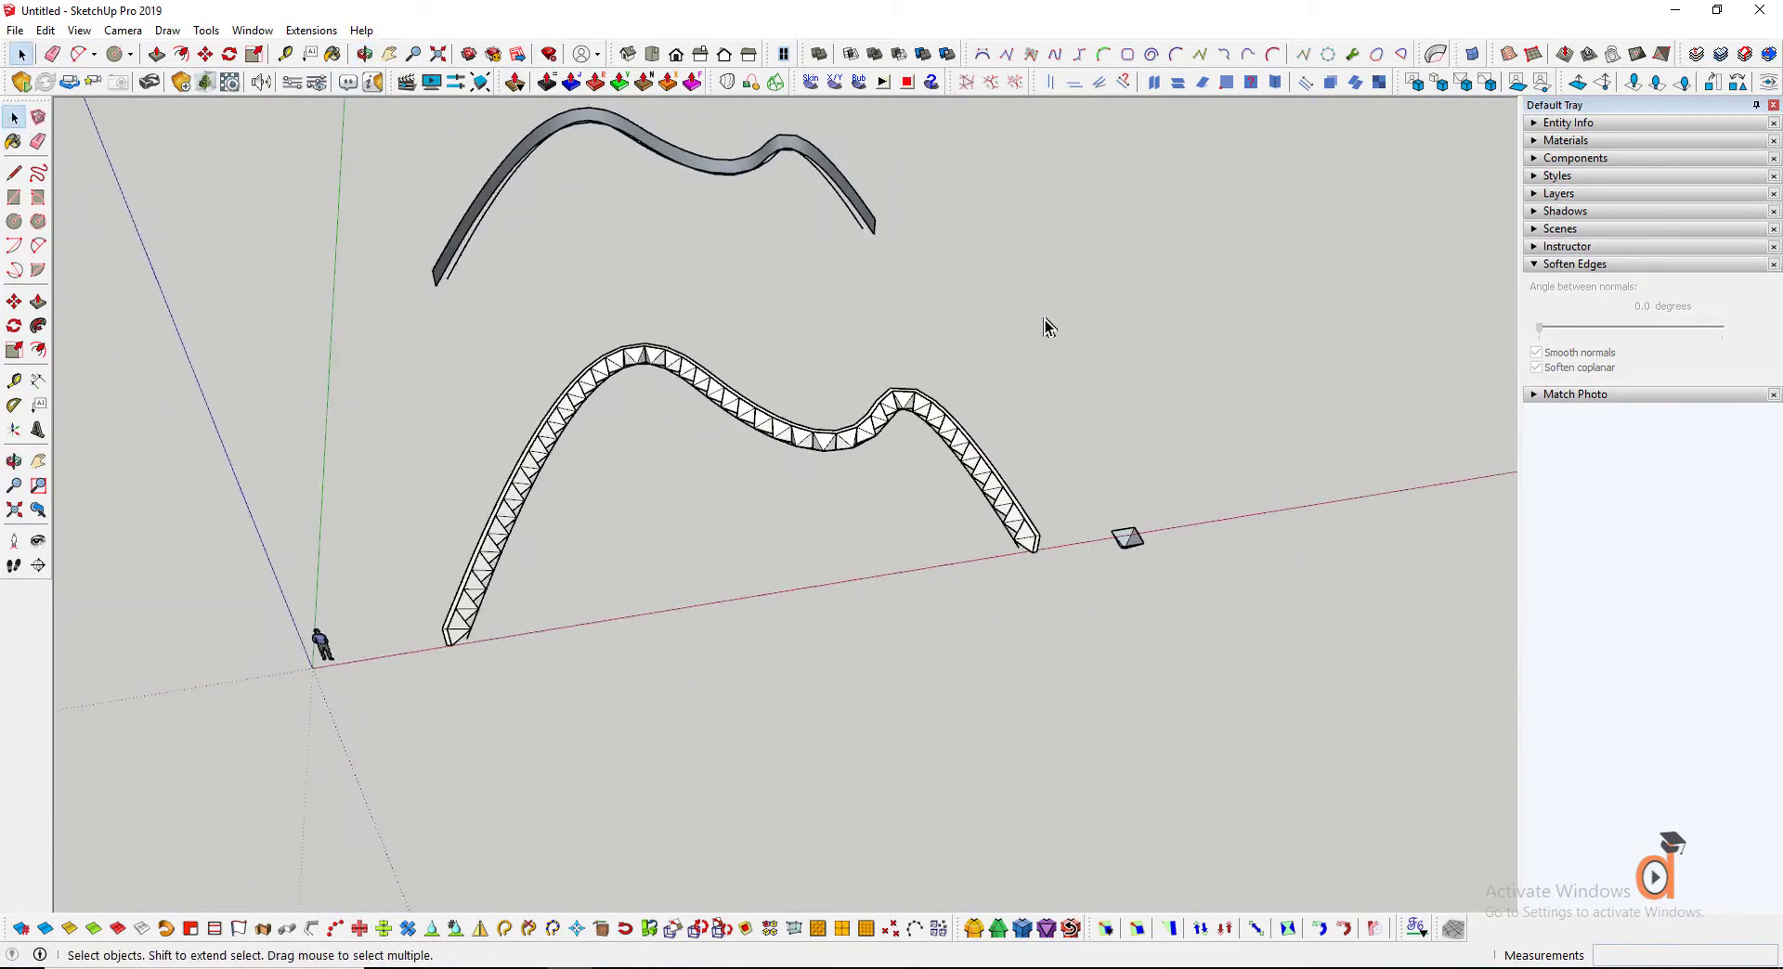
{"action": "left_click_drag", "start_coordinate": [442, 722], "coordinate": [442, 723]}
{"action": "key", "text": "m"}
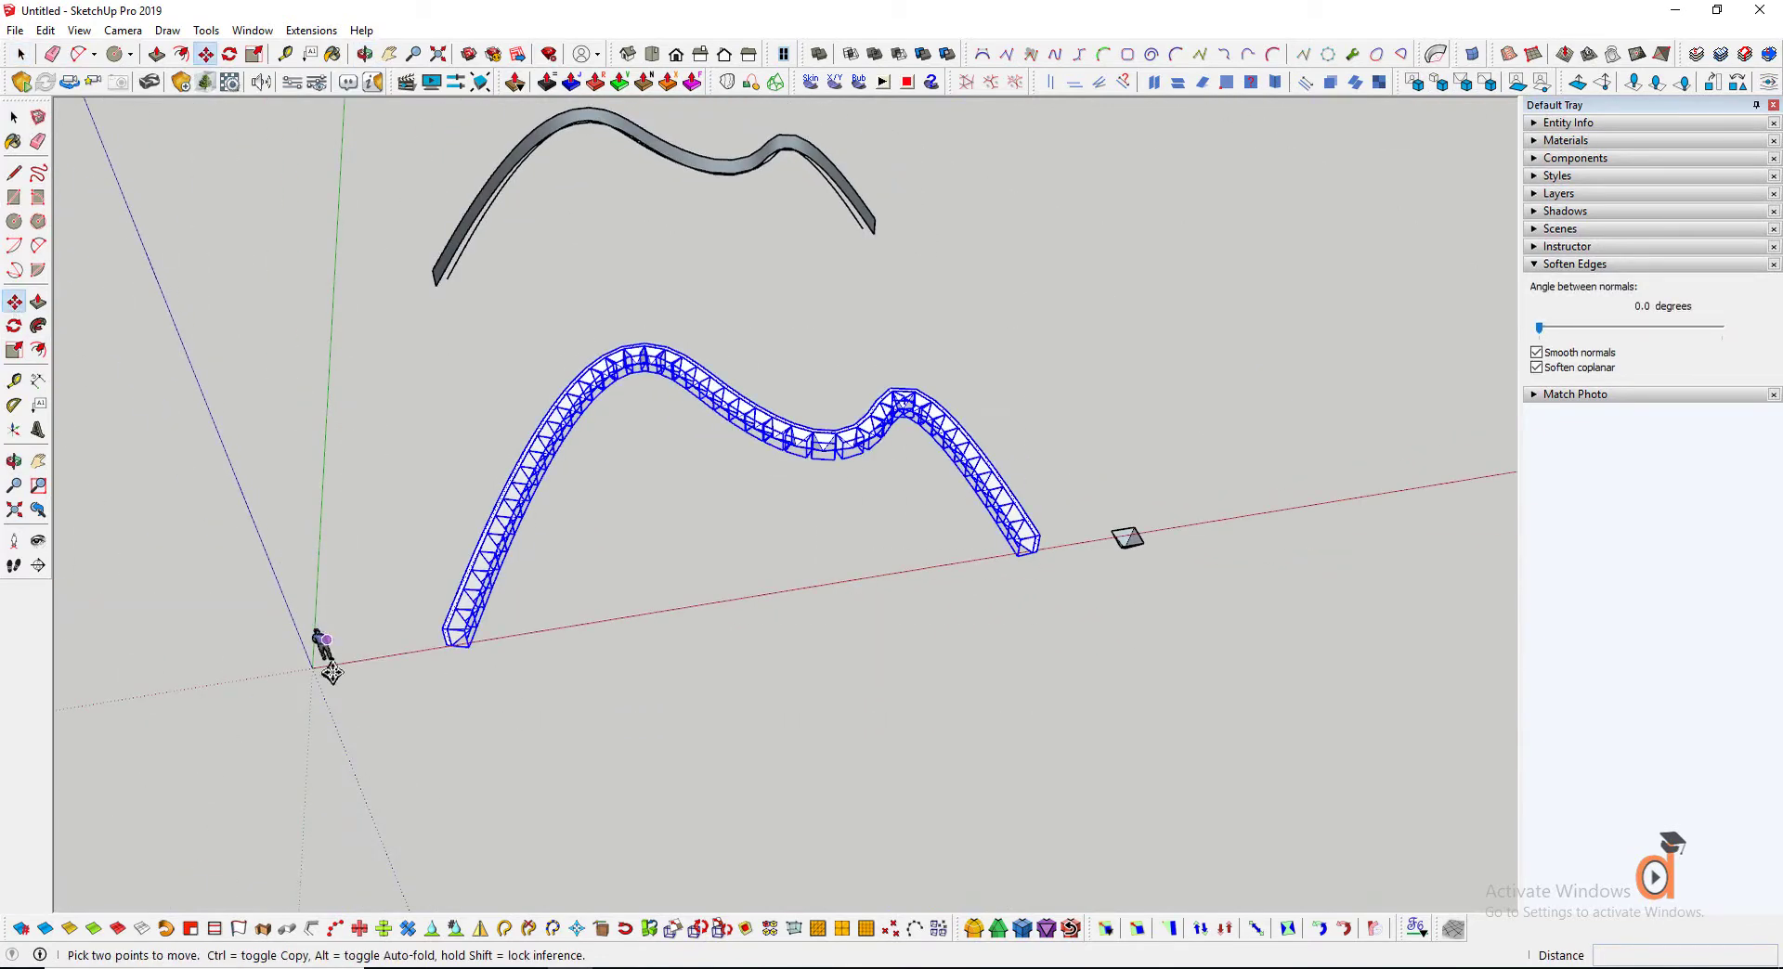
{"action": "scroll", "coordinate": [325, 665], "scroll_direction": "up", "scroll_amount": 5}
{"action": "scroll", "coordinate": [232, 567], "scroll_direction": "down", "scroll_amount": 3}
{"action": "left_click", "coordinate": [406, 599]}
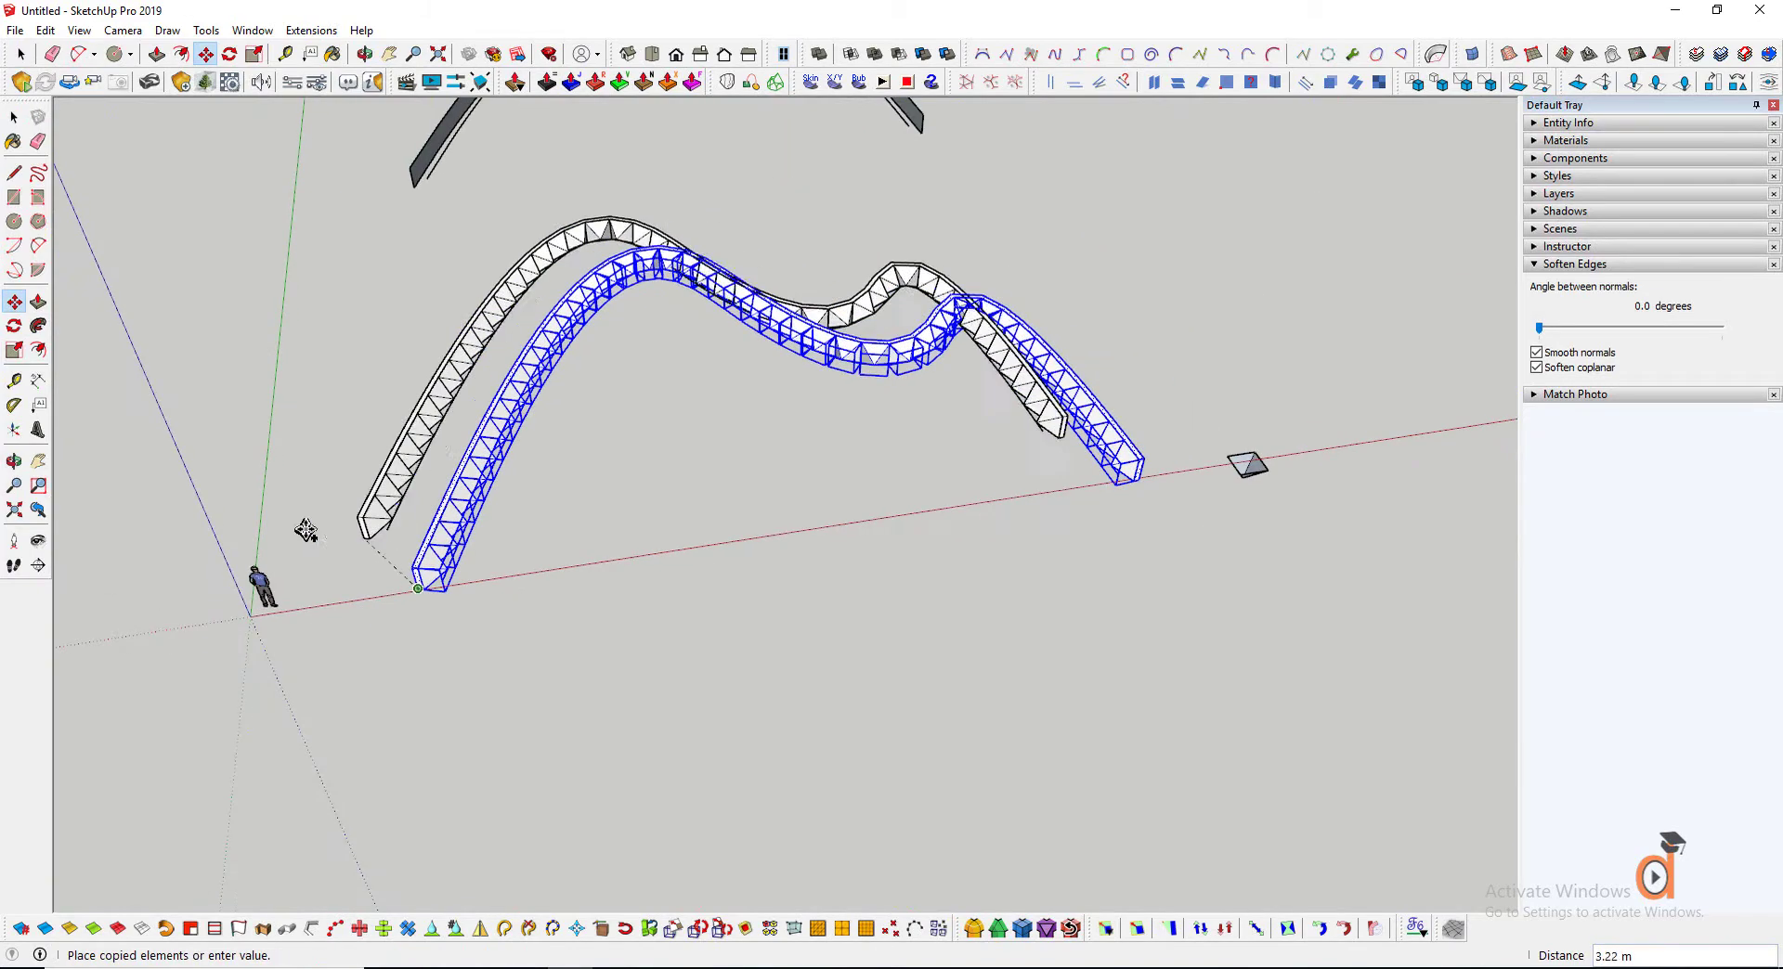
{"action": "scroll", "coordinate": [113, 540], "scroll_direction": "down", "scroll_amount": 4}
{"action": "left_click", "coordinate": [796, 488]}
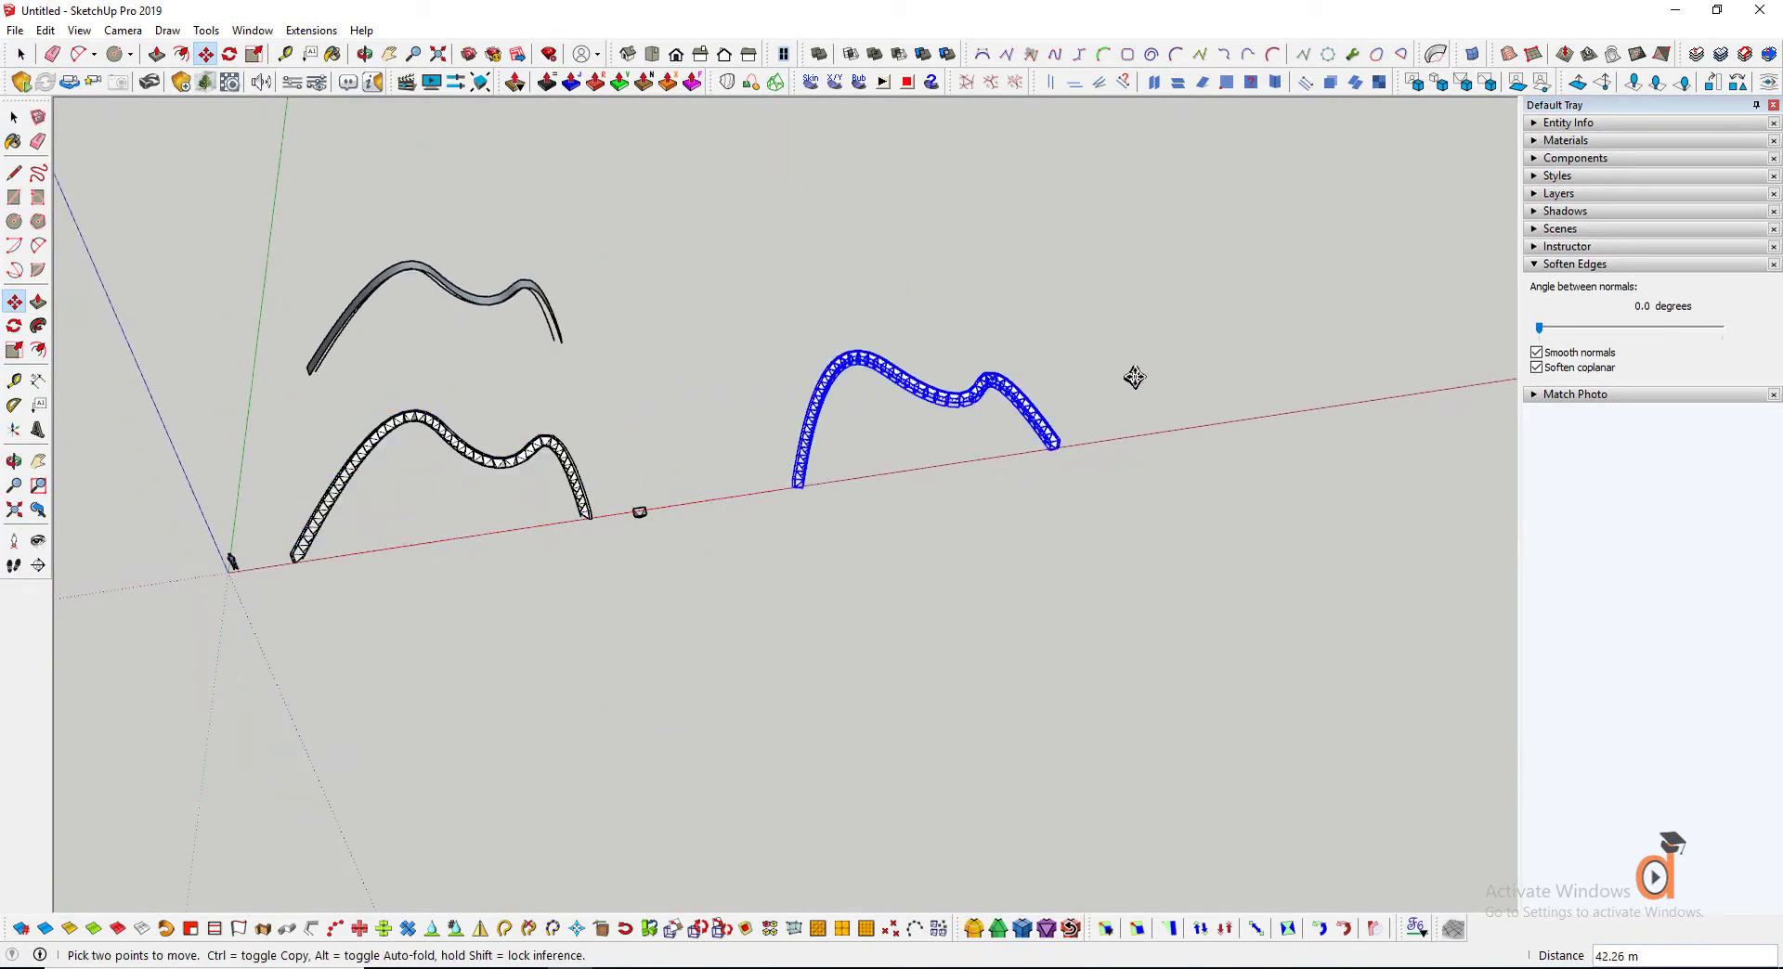
Rotate the copied arch about the red axis so that it stands upright
{"action": "scroll", "coordinate": [1135, 376], "scroll_direction": "up", "scroll_amount": 5}
{"action": "left_click", "coordinate": [16, 462]}
{"action": "left_click_drag", "start_coordinate": [390, 520], "coordinate": [761, 594]}
{"action": "left_click", "coordinate": [14, 325]}
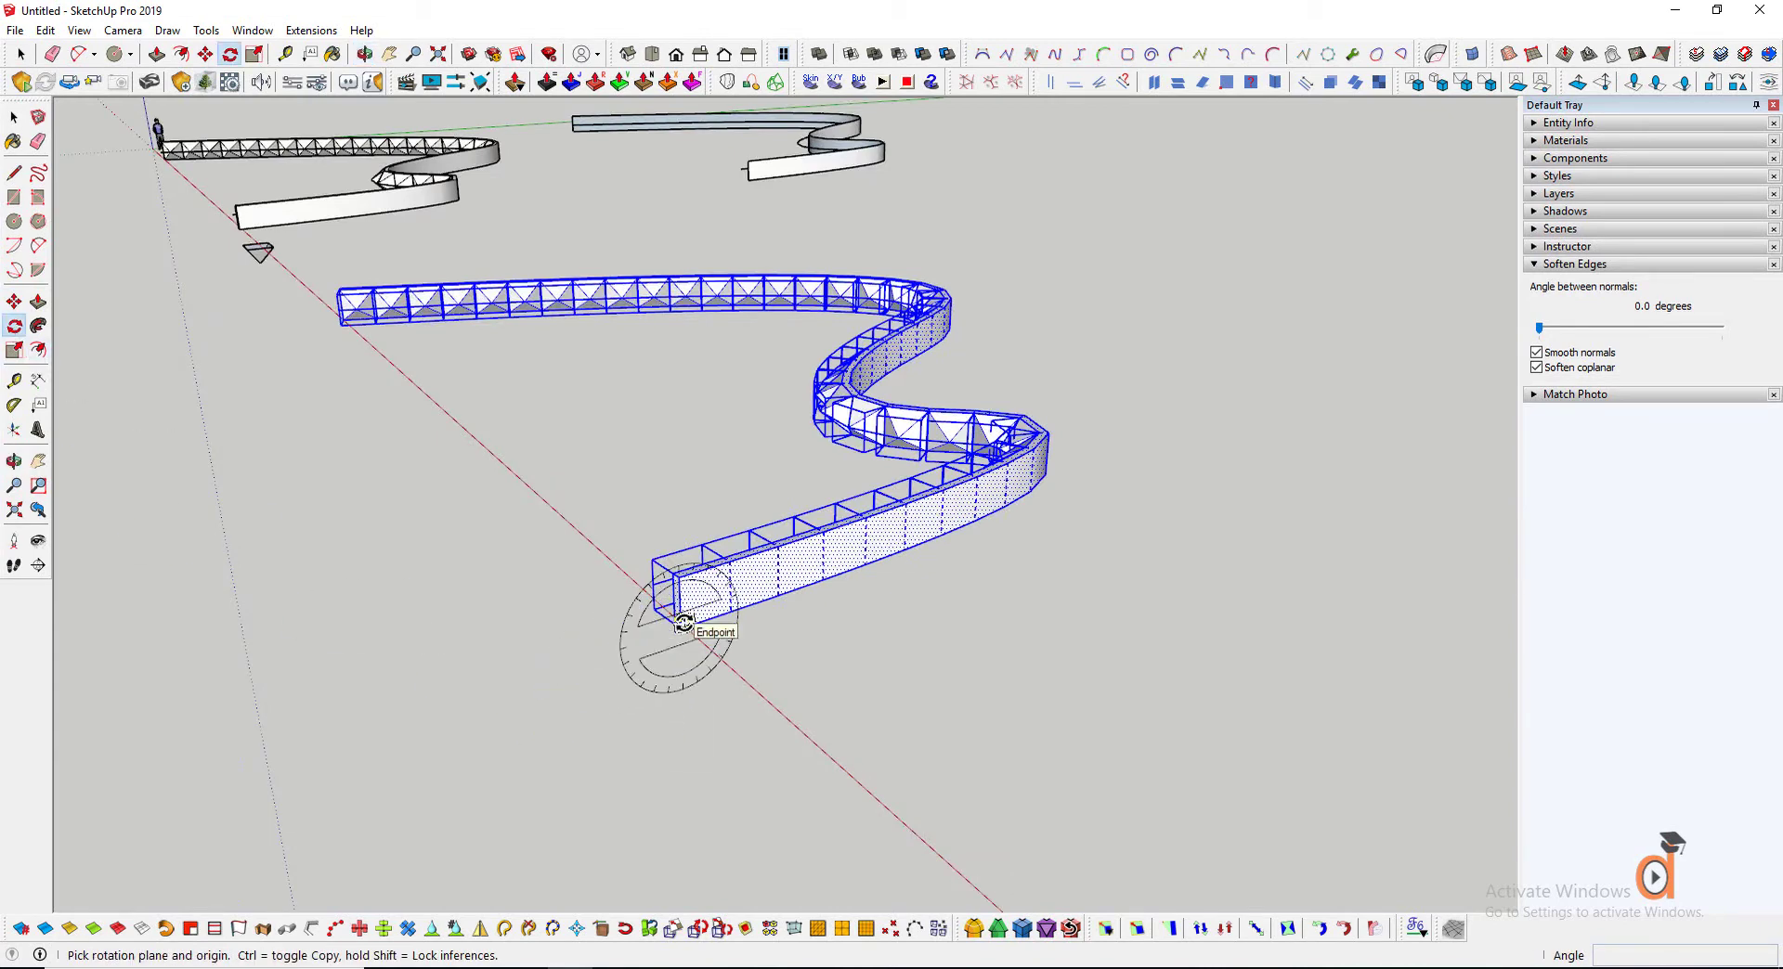
{"action": "left_click", "coordinate": [694, 672]}
{"action": "left_click", "coordinate": [860, 587]}
{"action": "scroll", "coordinate": [857, 732], "scroll_direction": "down", "scroll_amount": 3}
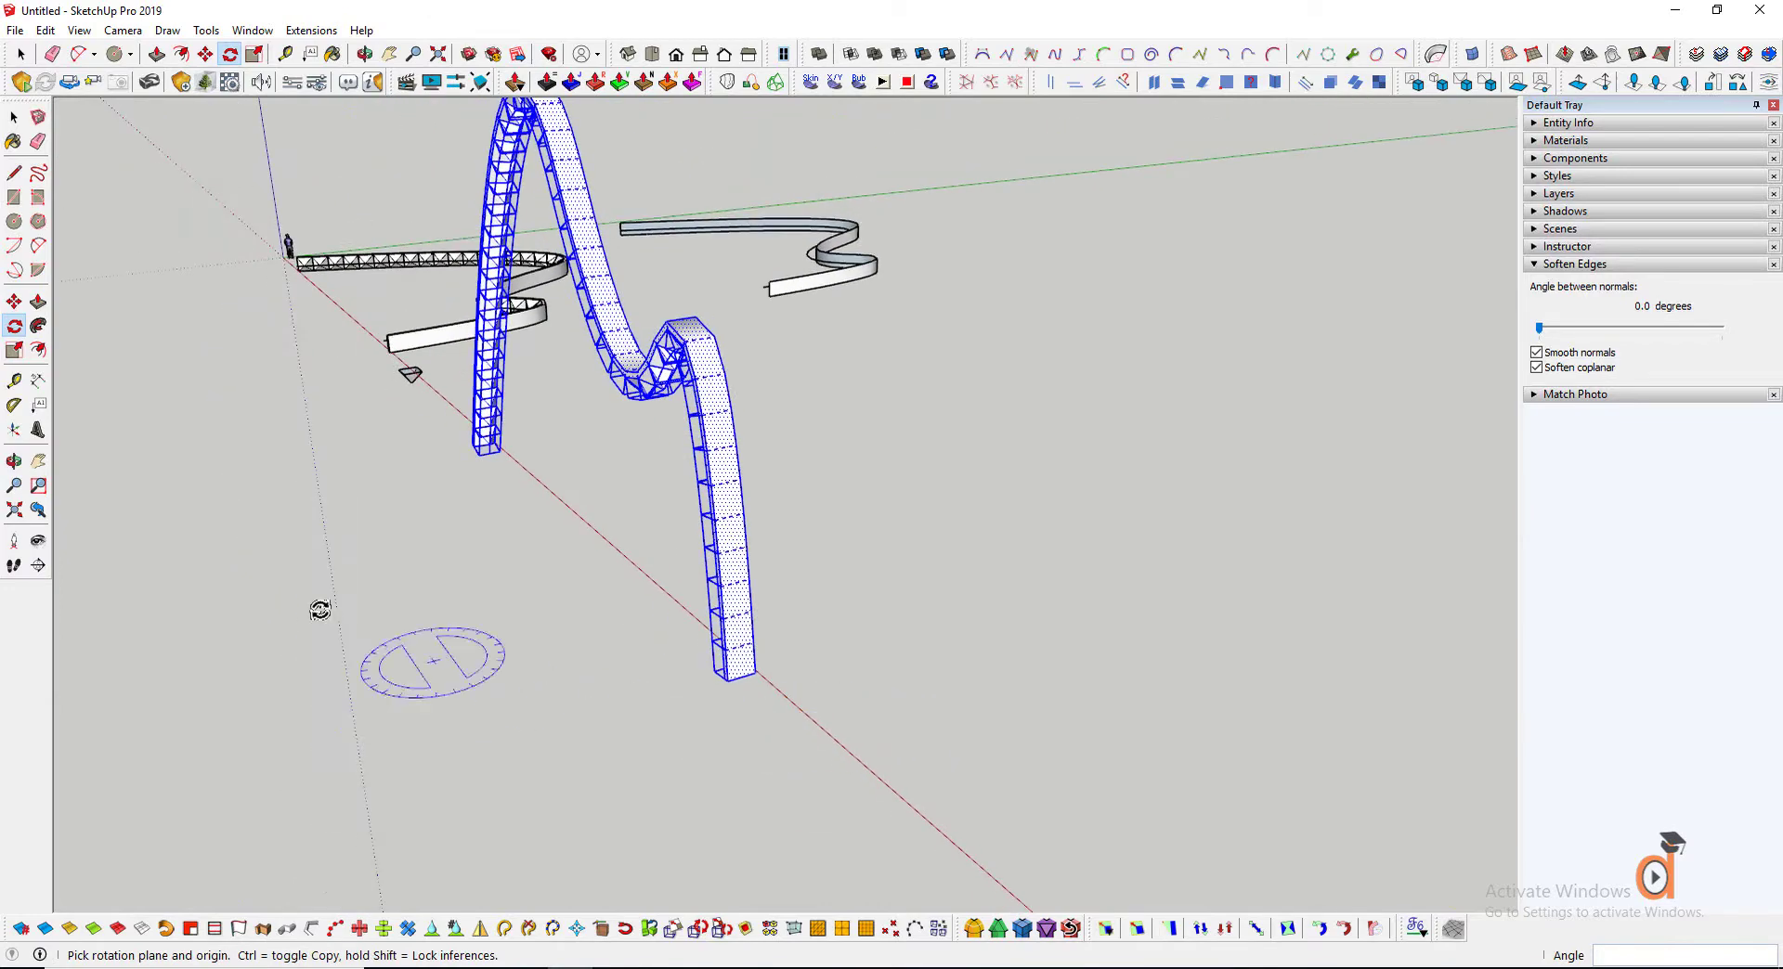
Thicken the narrow face of the exterior ceiling beside the pyramids on the upright arch with JointPushPull
{"action": "left_click", "coordinate": [15, 461]}
{"action": "left_click_drag", "start_coordinate": [816, 624], "coordinate": [617, 588]}
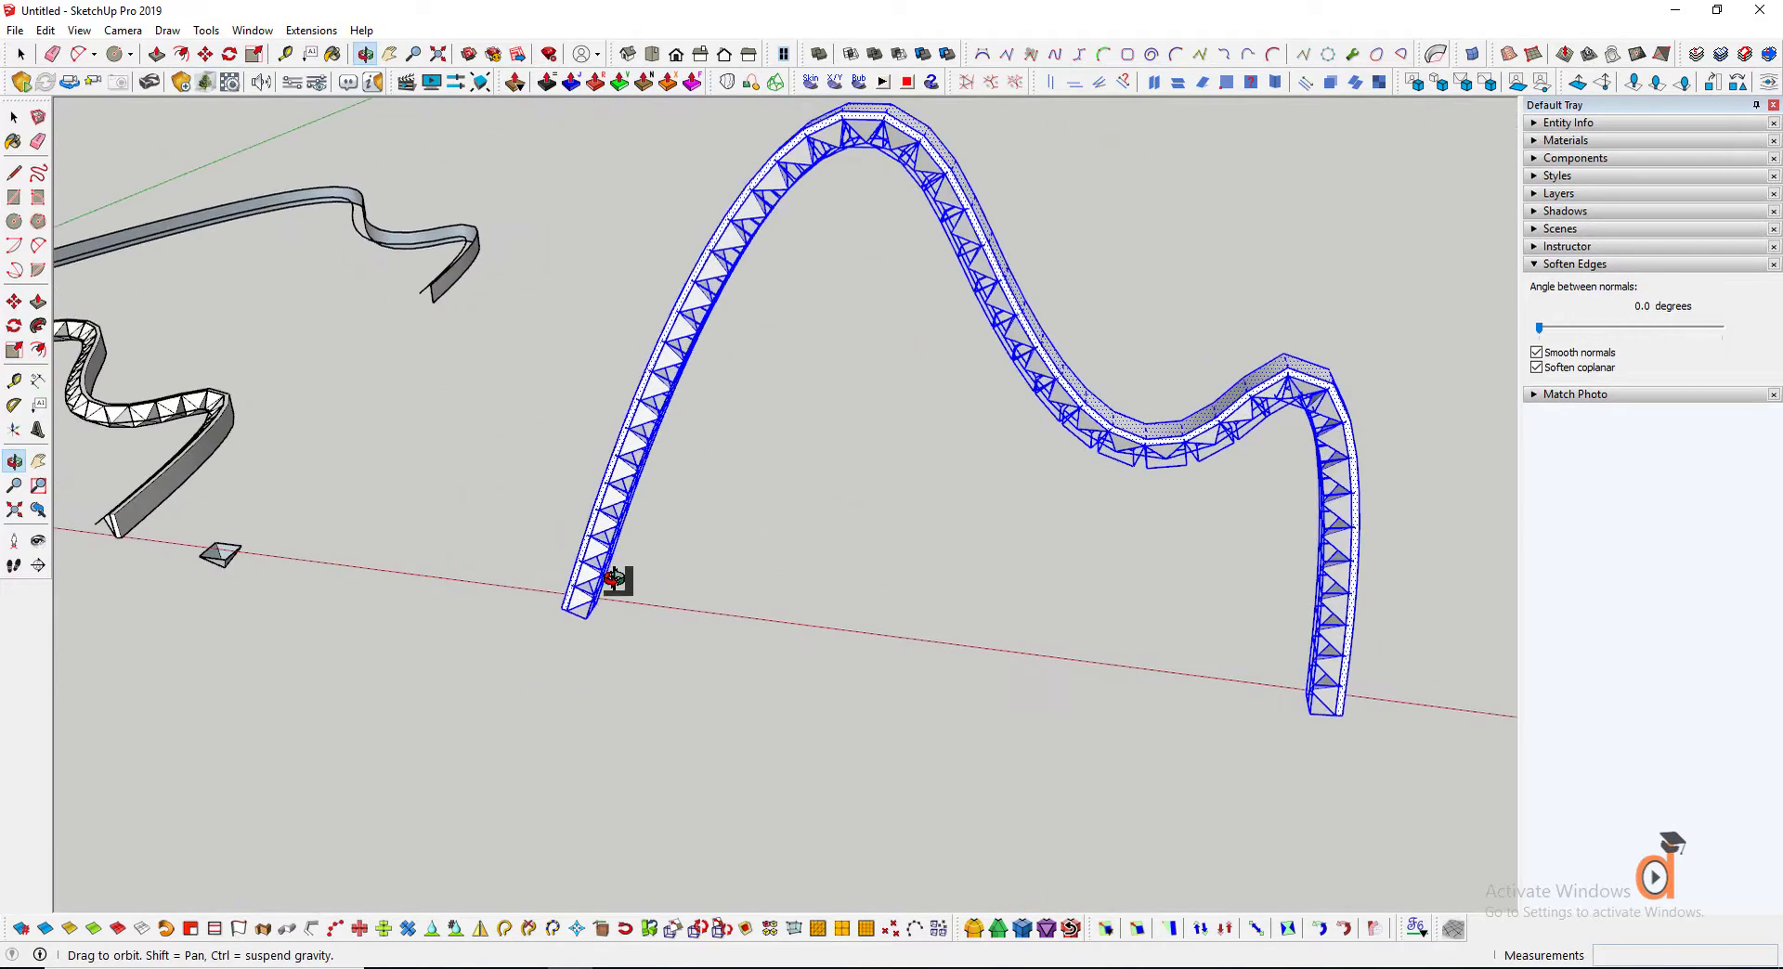
{"action": "scroll", "coordinate": [537, 650], "scroll_direction": "up", "scroll_amount": 5}
{"action": "left_click_drag", "start_coordinate": [537, 650], "coordinate": [430, 557]}
{"action": "scroll", "coordinate": [561, 545], "scroll_direction": "up", "scroll_amount": 3}
{"action": "key", "text": "space"}
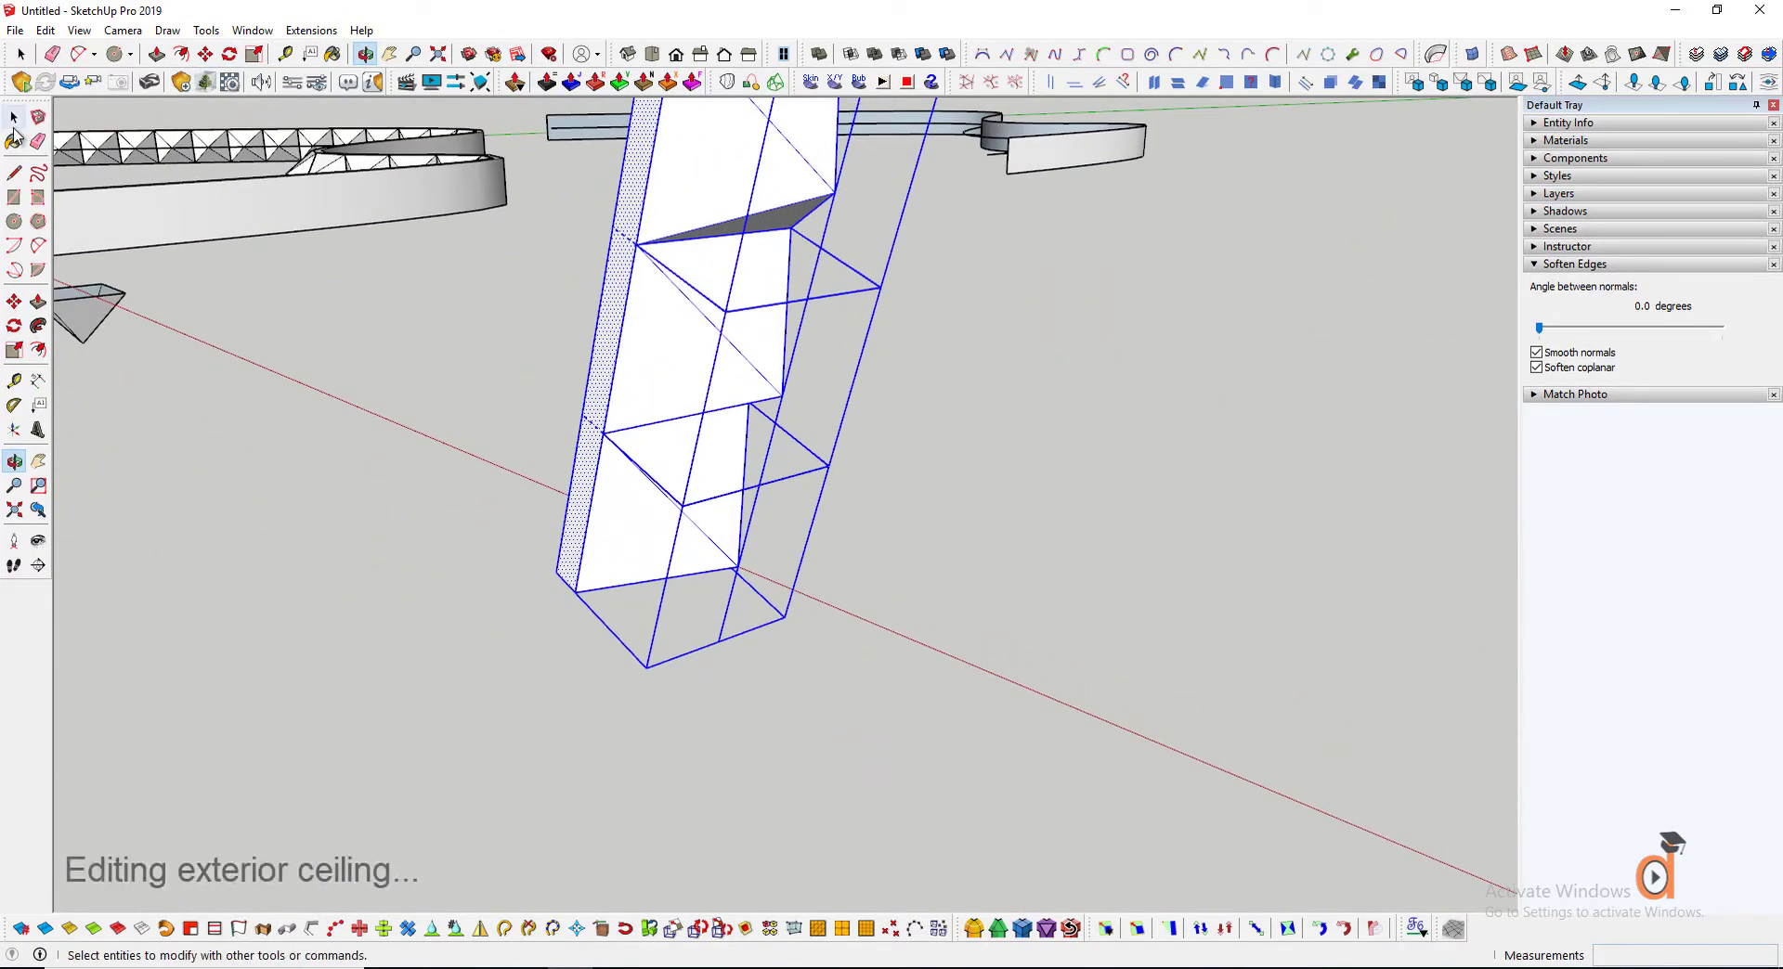
{"action": "left_click", "coordinate": [427, 605]}
{"action": "scroll", "coordinate": [673, 517], "scroll_direction": "up", "scroll_amount": 2}
{"action": "left_click", "coordinate": [549, 501]}
{"action": "left_click", "coordinate": [547, 82]}
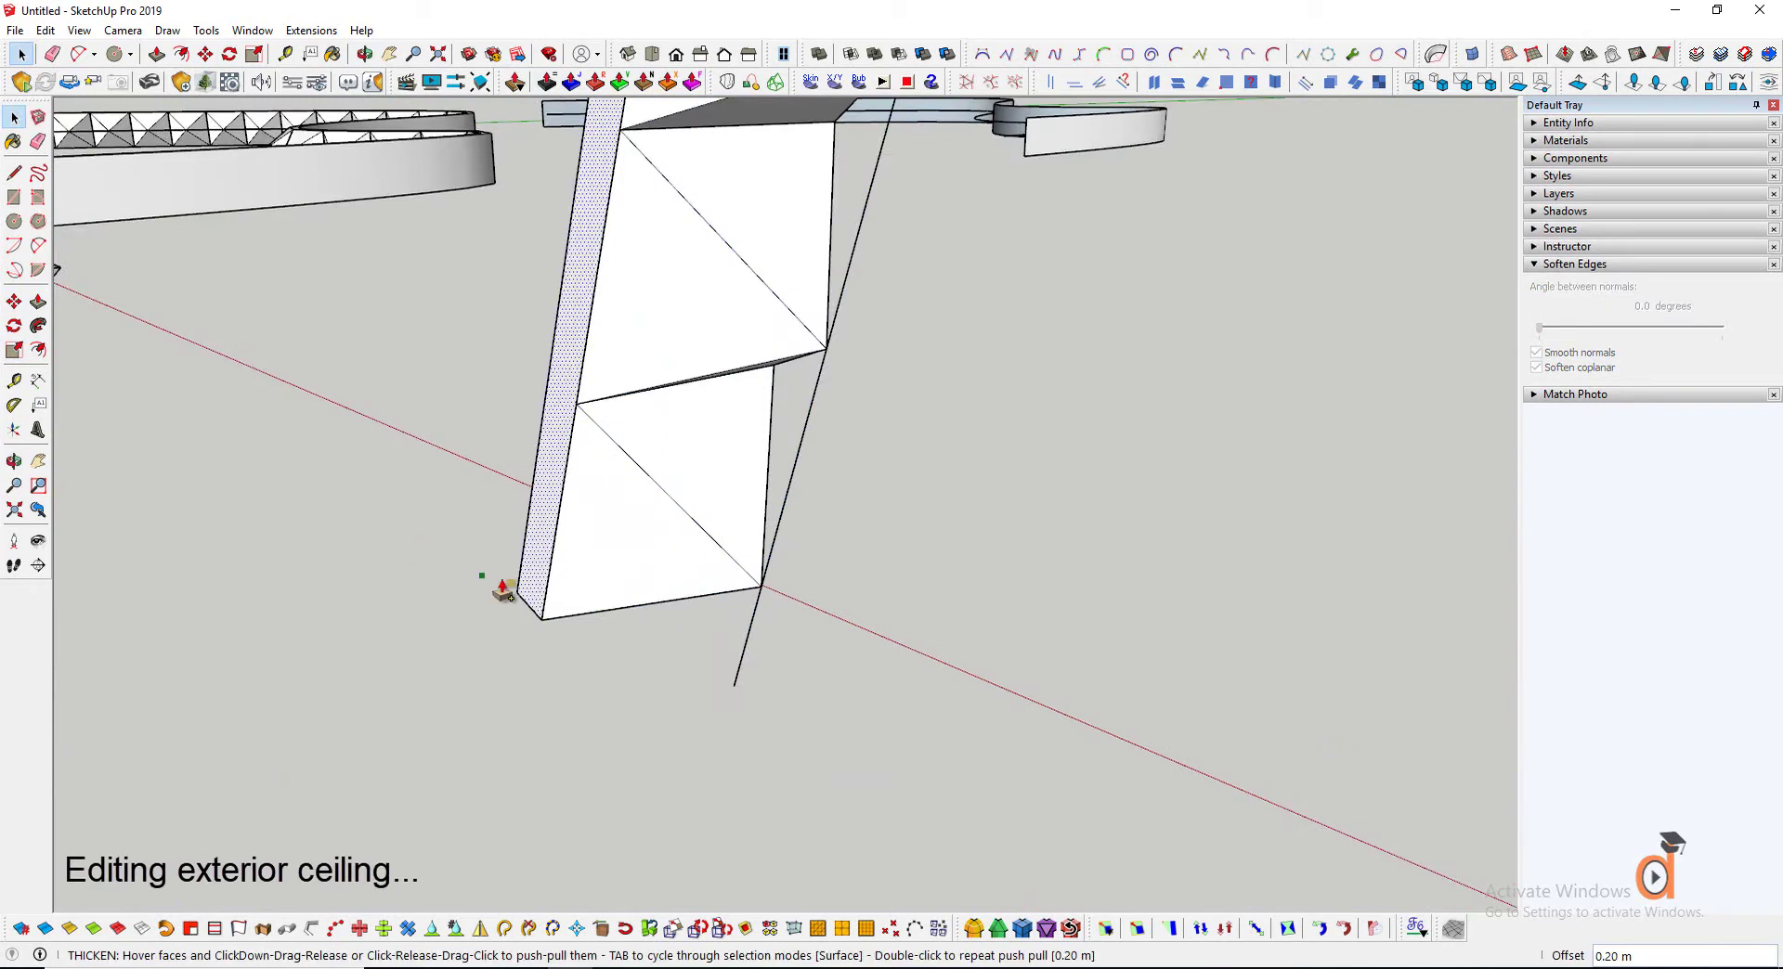
{"action": "left_click", "coordinate": [519, 585]}
{"action": "key", "text": "Return"}
{"action": "middle_click_drag", "start_coordinate": [469, 603], "coordinate": [158, 356]}
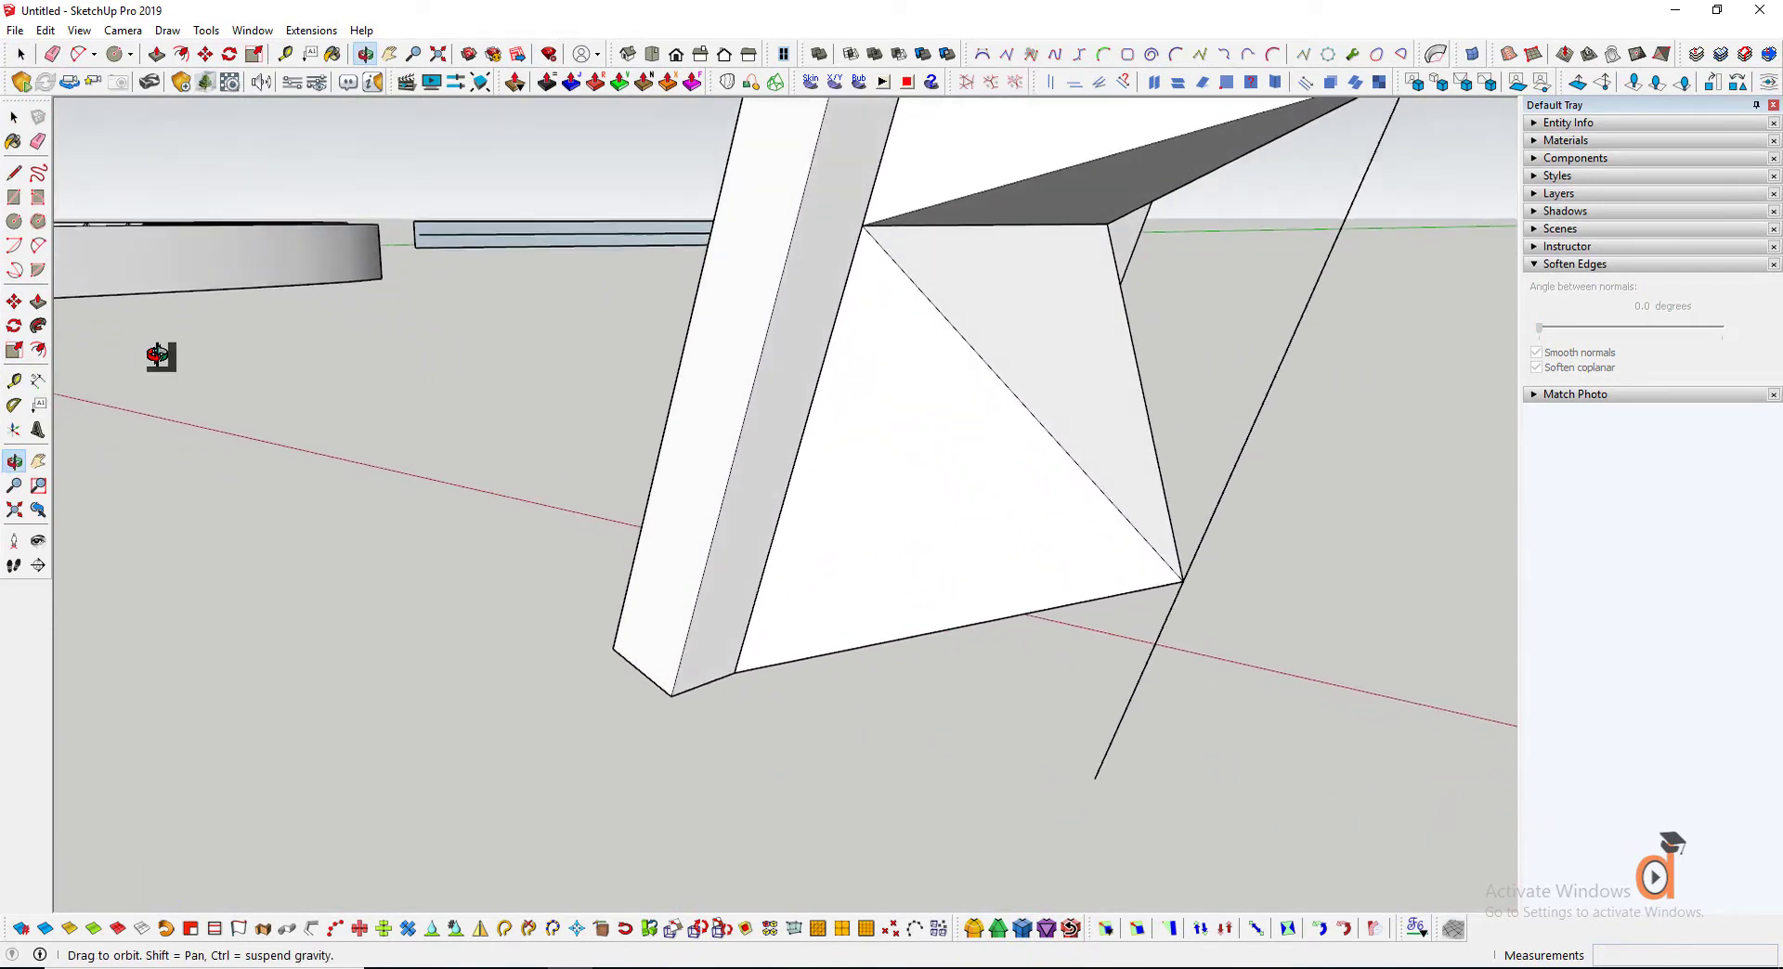
{"action": "left_click", "coordinate": [39, 305]}
{"action": "left_click", "coordinate": [547, 81]}
{"action": "left_click", "coordinate": [706, 590]}
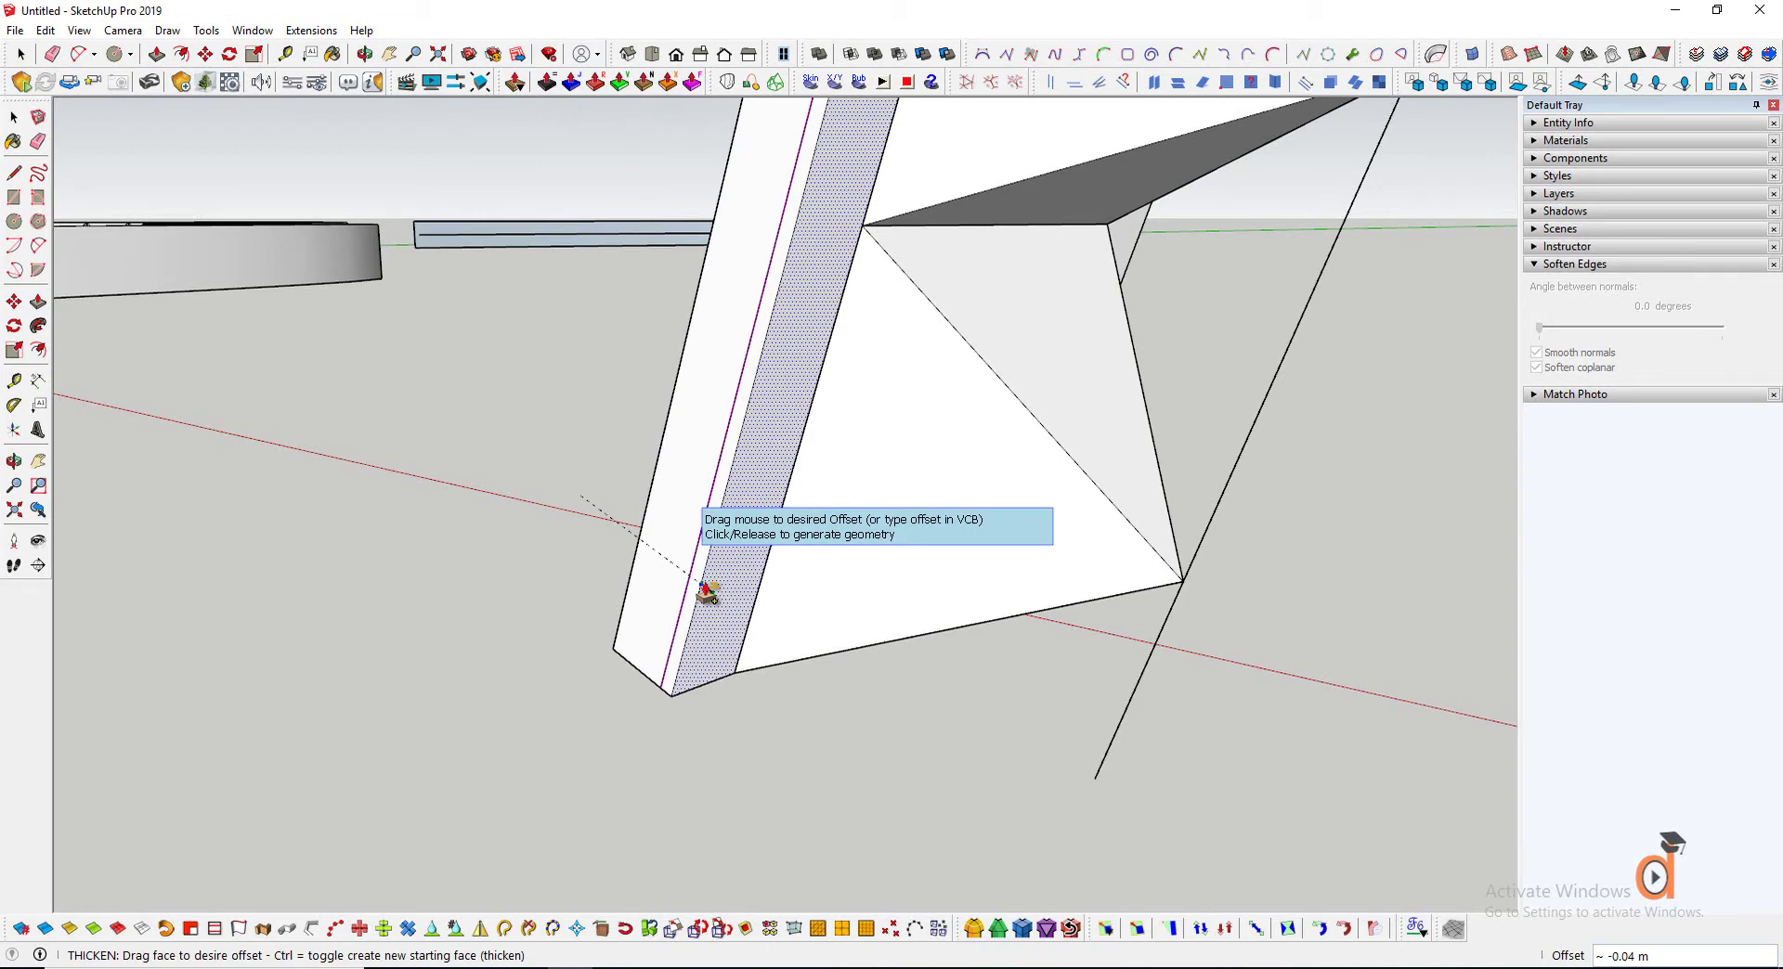
{"action": "left_click", "coordinate": [706, 590]}
{"action": "scroll", "coordinate": [665, 642], "scroll_direction": "down", "scroll_amount": 8}
{"action": "left_click", "coordinate": [14, 118]}
{"action": "scroll", "coordinate": [603, 656], "scroll_direction": "up", "scroll_amount": 7}
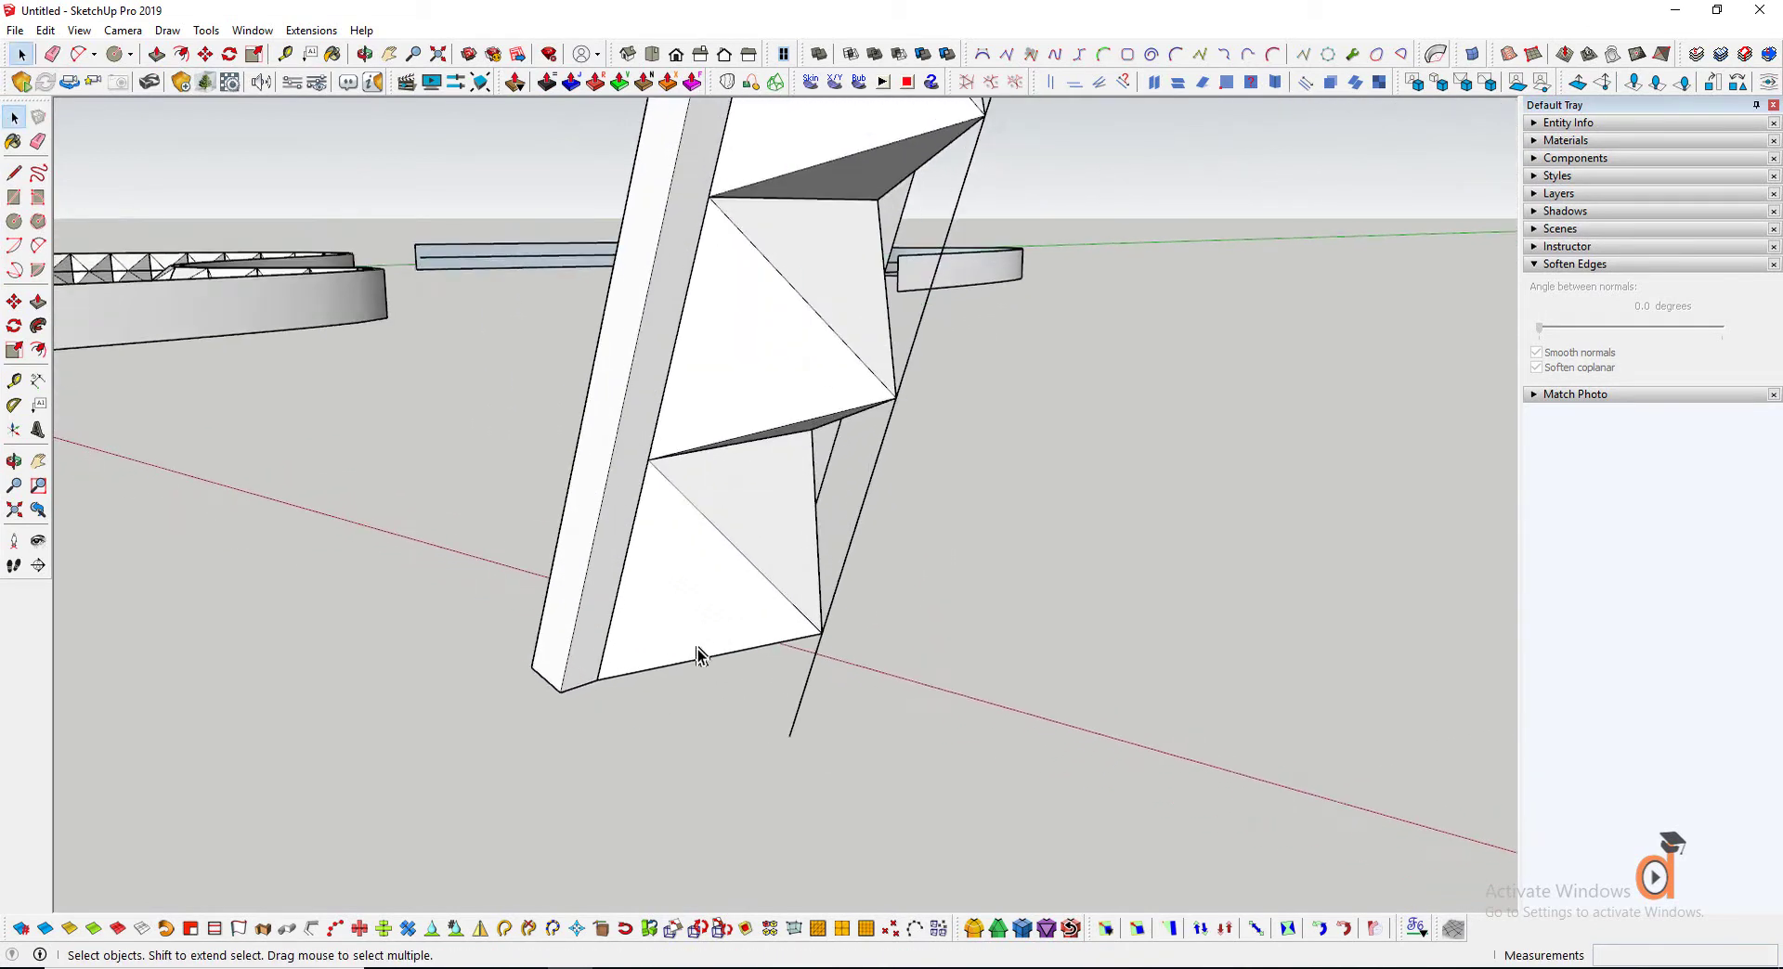
{"action": "scroll", "coordinate": [691, 626], "scroll_direction": "down", "scroll_amount": 3}
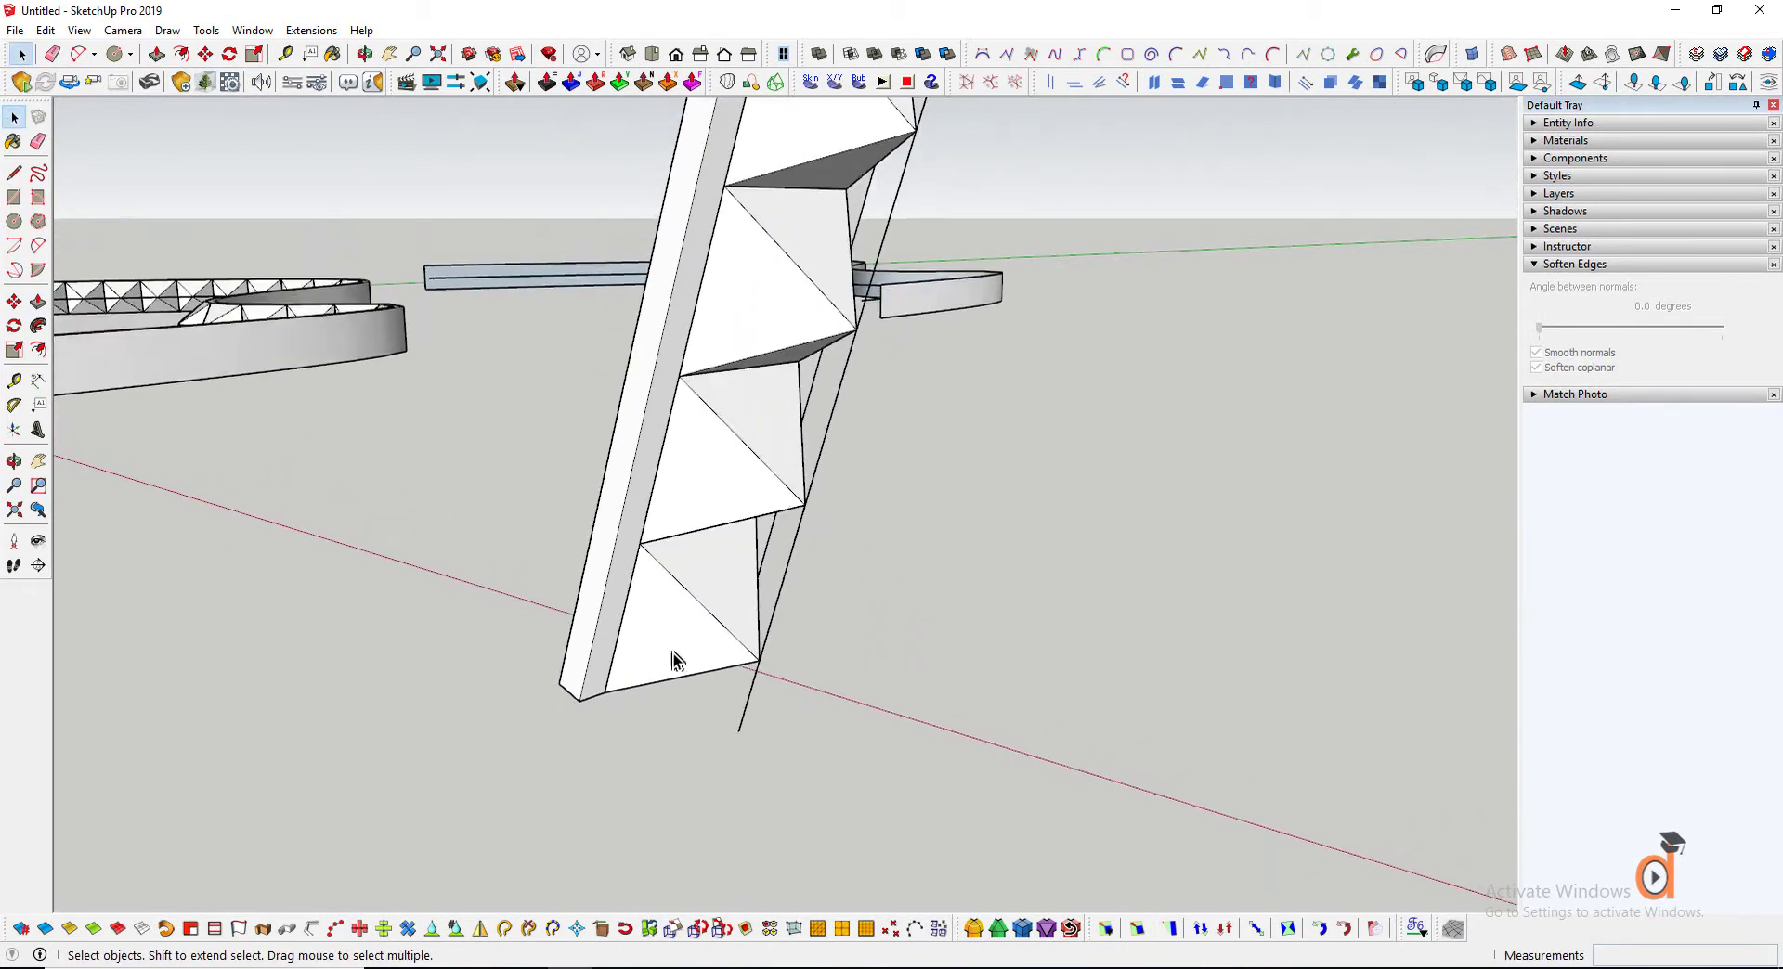
Apply a JointPushPull Thicken offset of -0.03 m to the ceiling's side face next to the pyramids
{"action": "scroll", "coordinate": [675, 656], "scroll_direction": "up", "scroll_amount": 3}
{"action": "left_click", "coordinate": [547, 82]}
{"action": "left_click", "coordinate": [570, 617]}
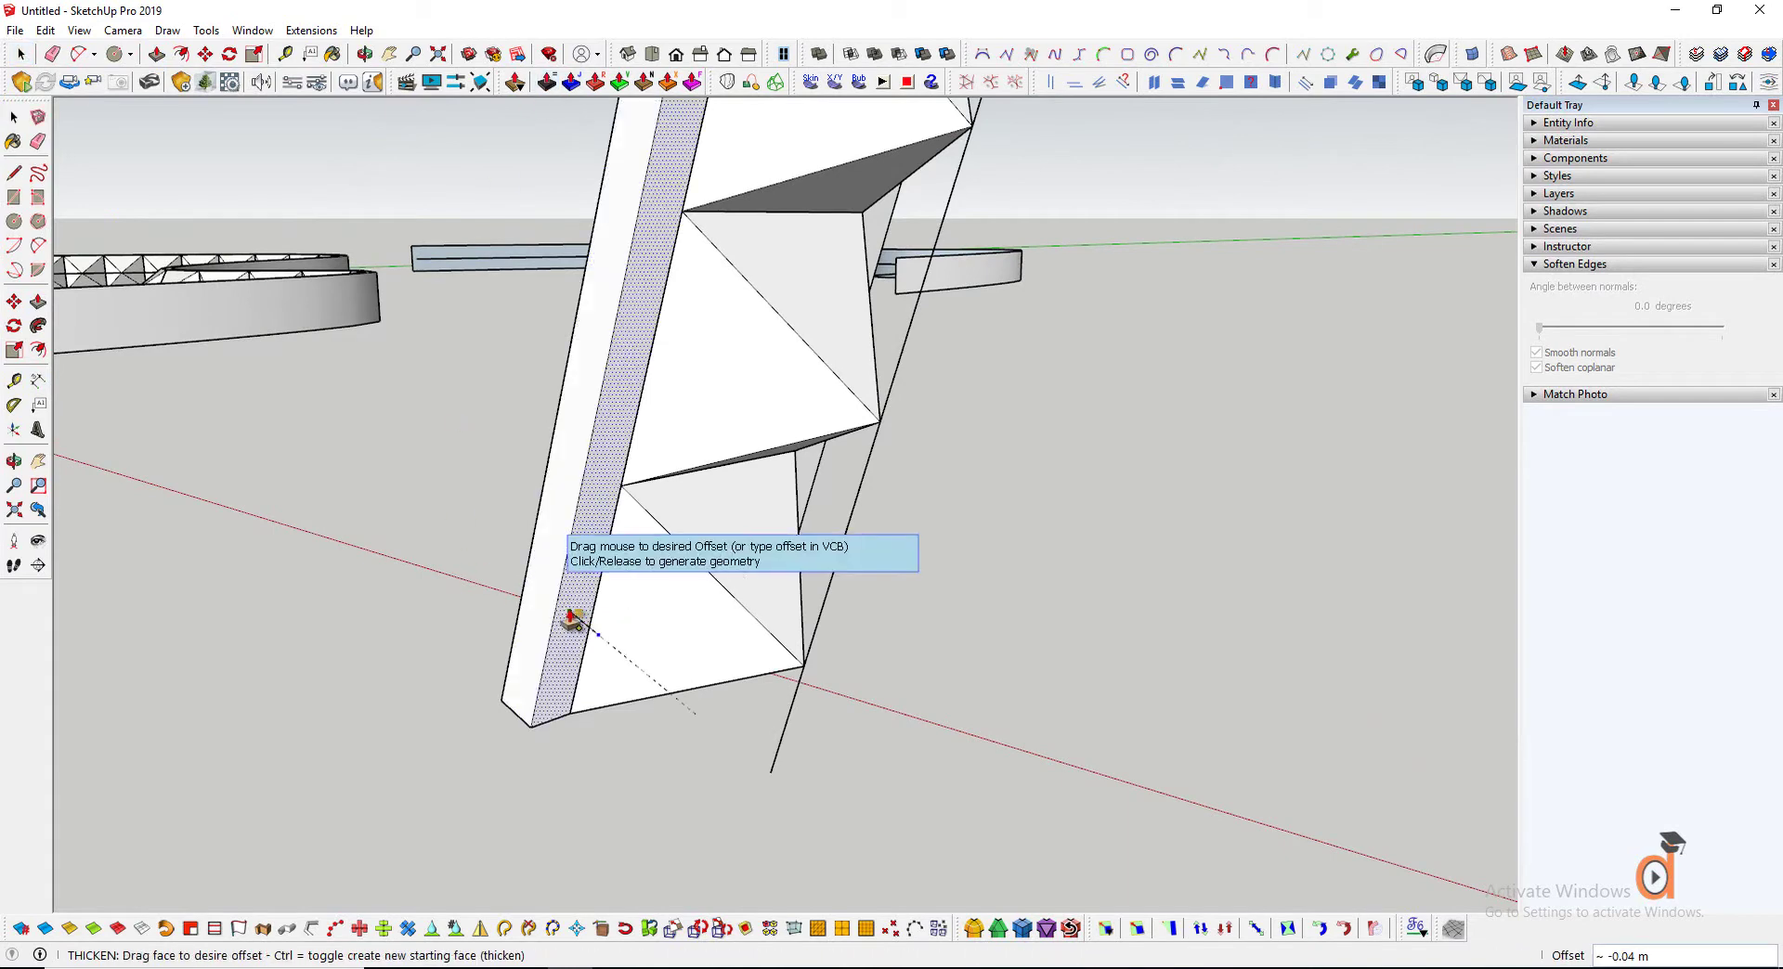
{"action": "key", "text": "Return"}
{"action": "scroll", "coordinate": [568, 675], "scroll_direction": "up", "scroll_amount": 3}
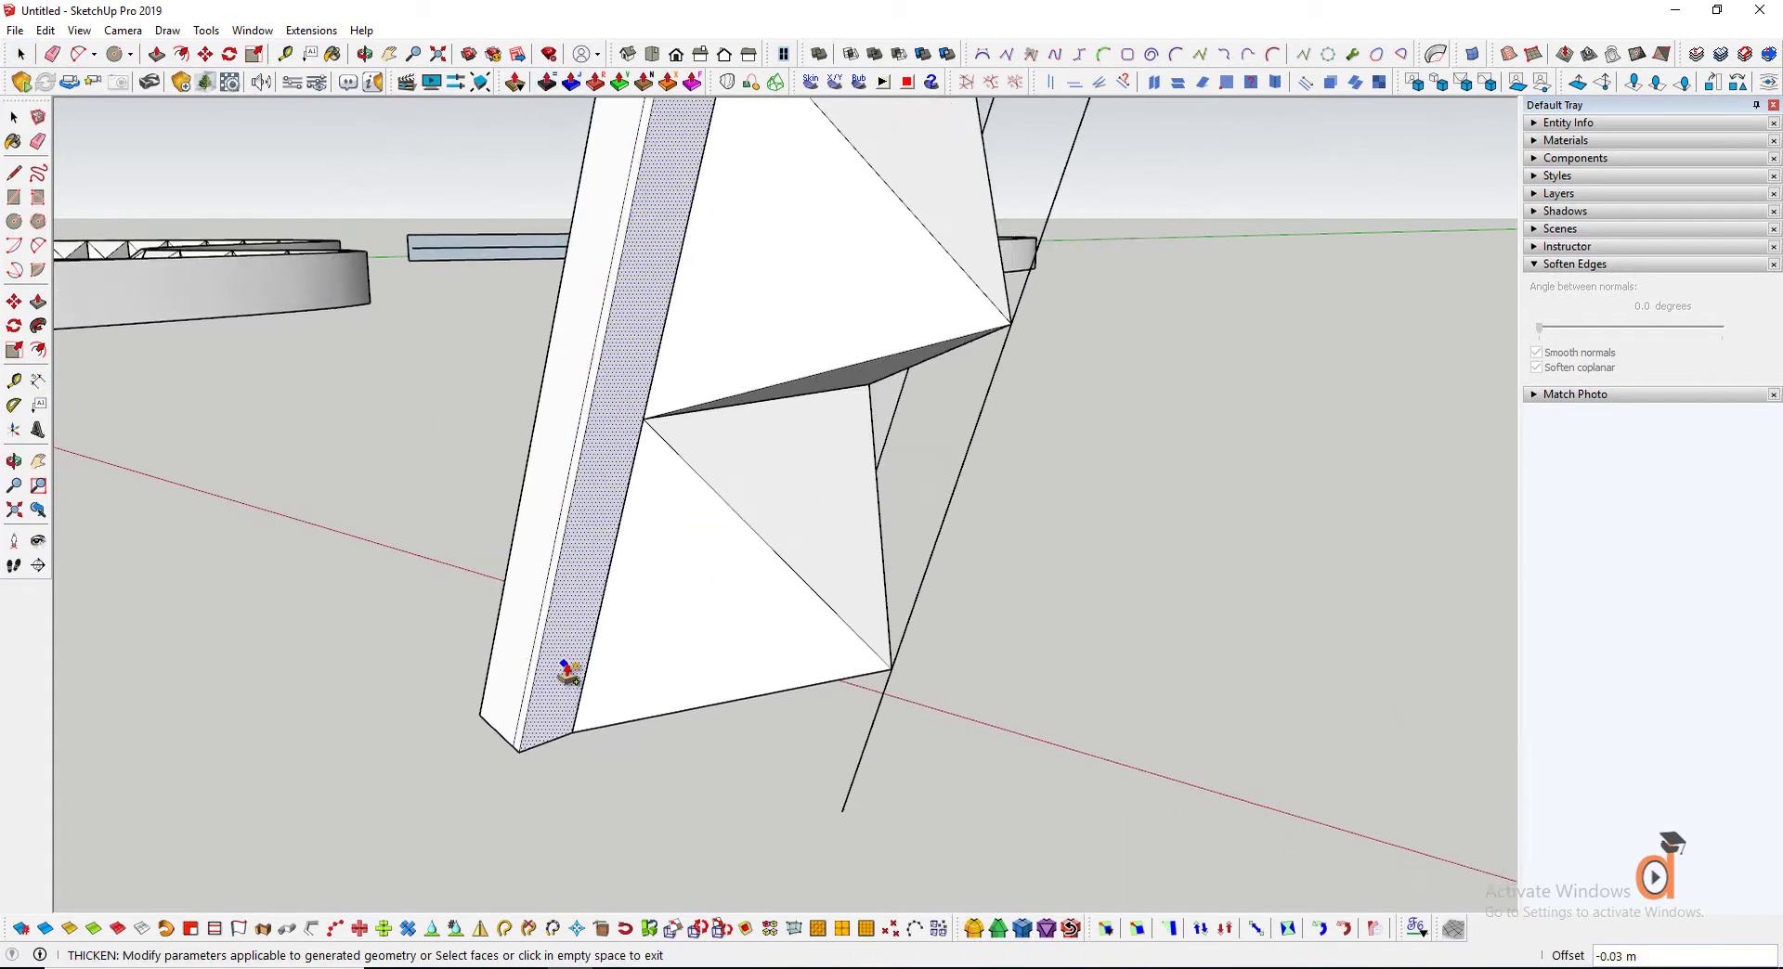
{"action": "left_click_drag", "start_coordinate": [568, 677], "coordinate": [579, 755]}
{"action": "key", "text": "Return"}
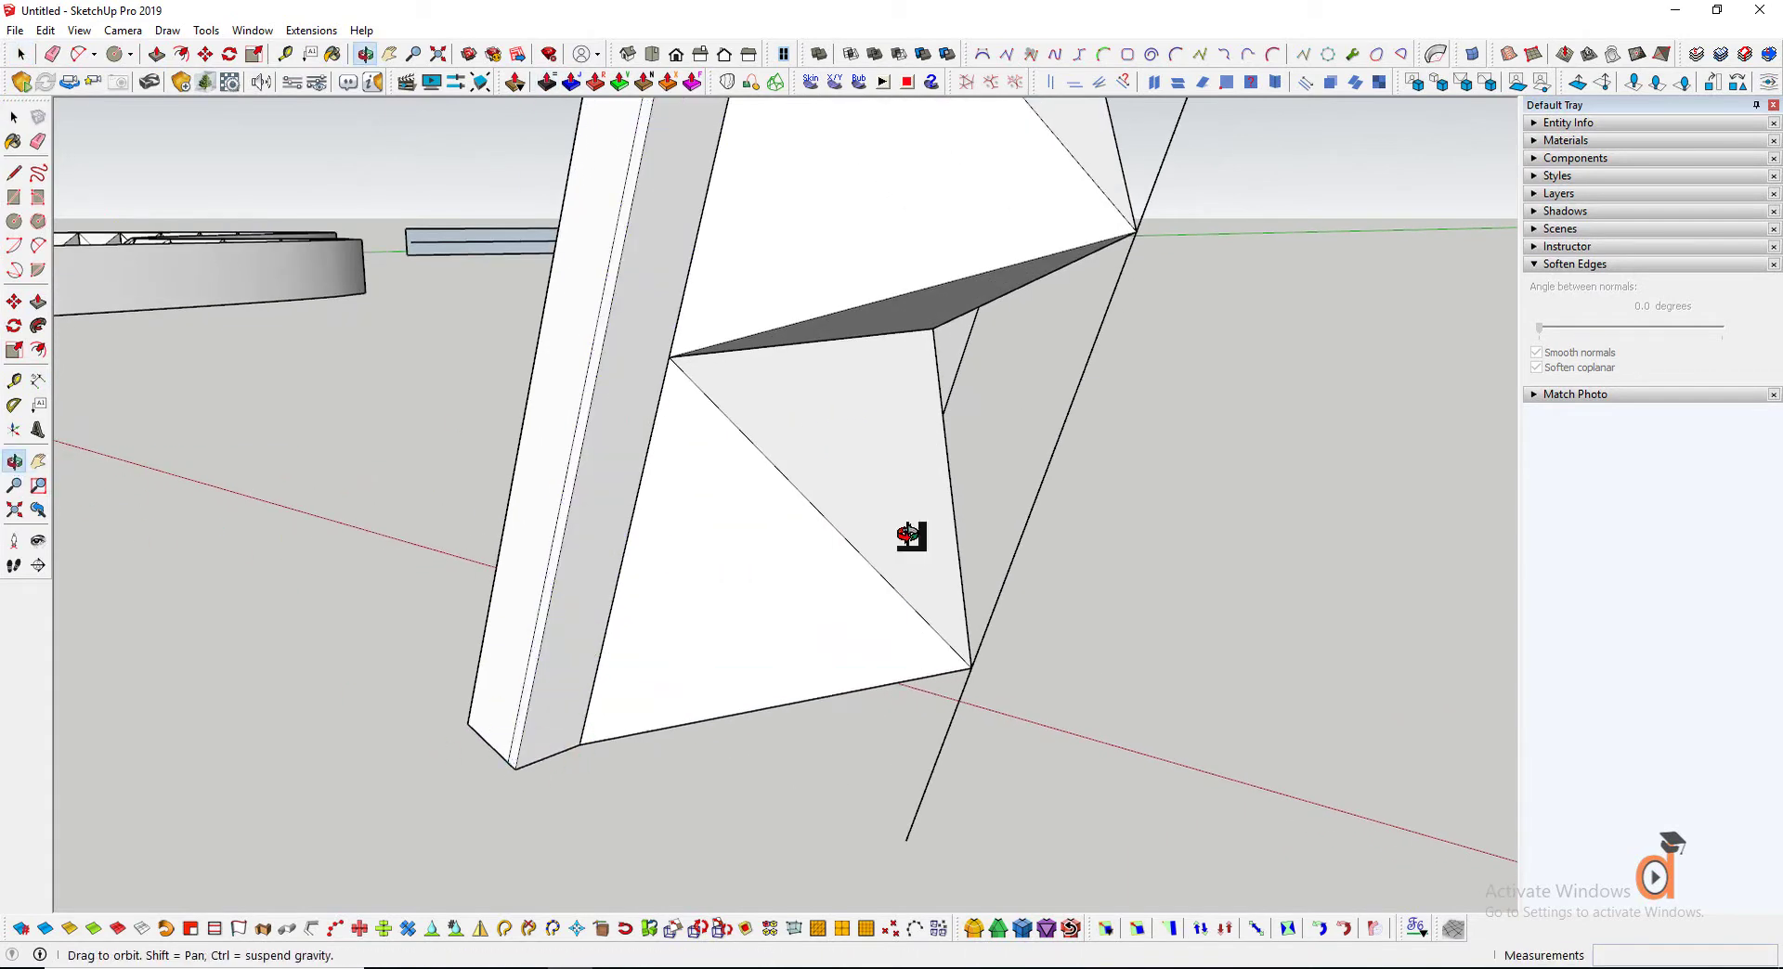
{"action": "middle_click_drag", "start_coordinate": [910, 529], "coordinate": [429, 679]}
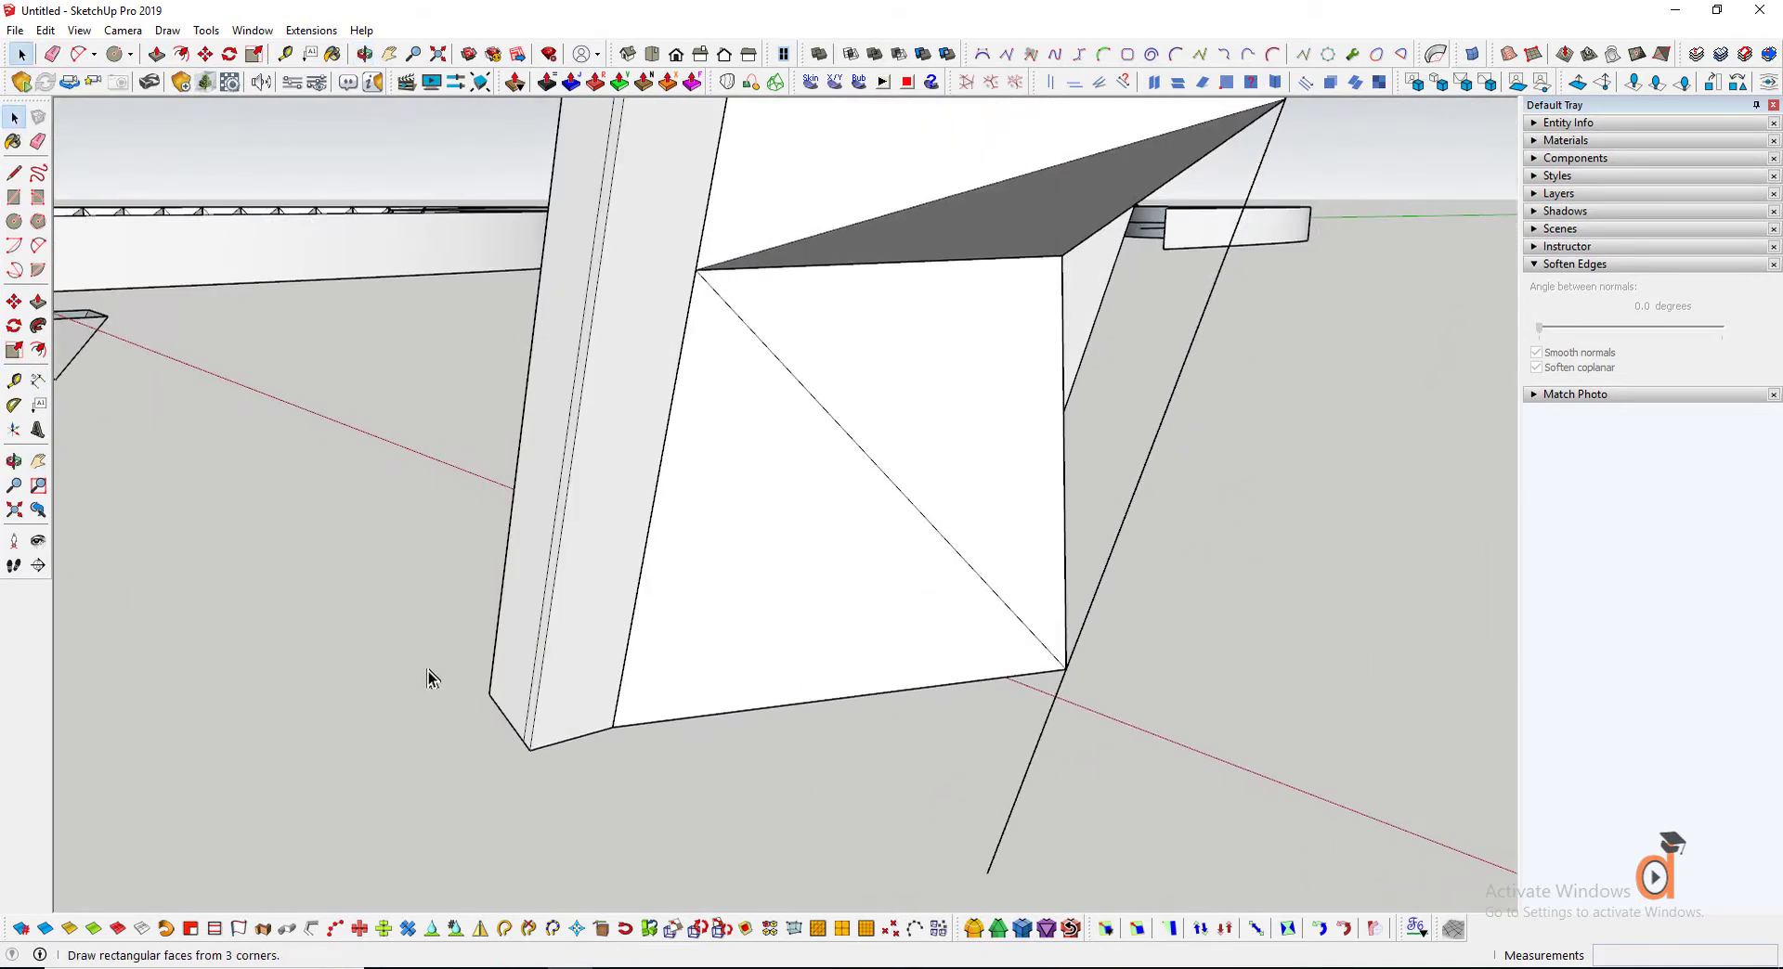
Delete the leftover outer geometry of the thickened ceiling side beside the pyramids and reverse the two exposed faces of the recess
{"action": "key", "text": "Delete"}
{"action": "left_click", "coordinate": [546, 747]}
{"action": "key", "text": "Delete"}
{"action": "scroll", "coordinate": [573, 736], "scroll_direction": "up", "scroll_amount": 4}
{"action": "right_click", "coordinate": [561, 693]}
{"action": "left_click", "coordinate": [627, 518]}
{"action": "scroll", "coordinate": [626, 681], "scroll_direction": "up", "scroll_amount": 3}
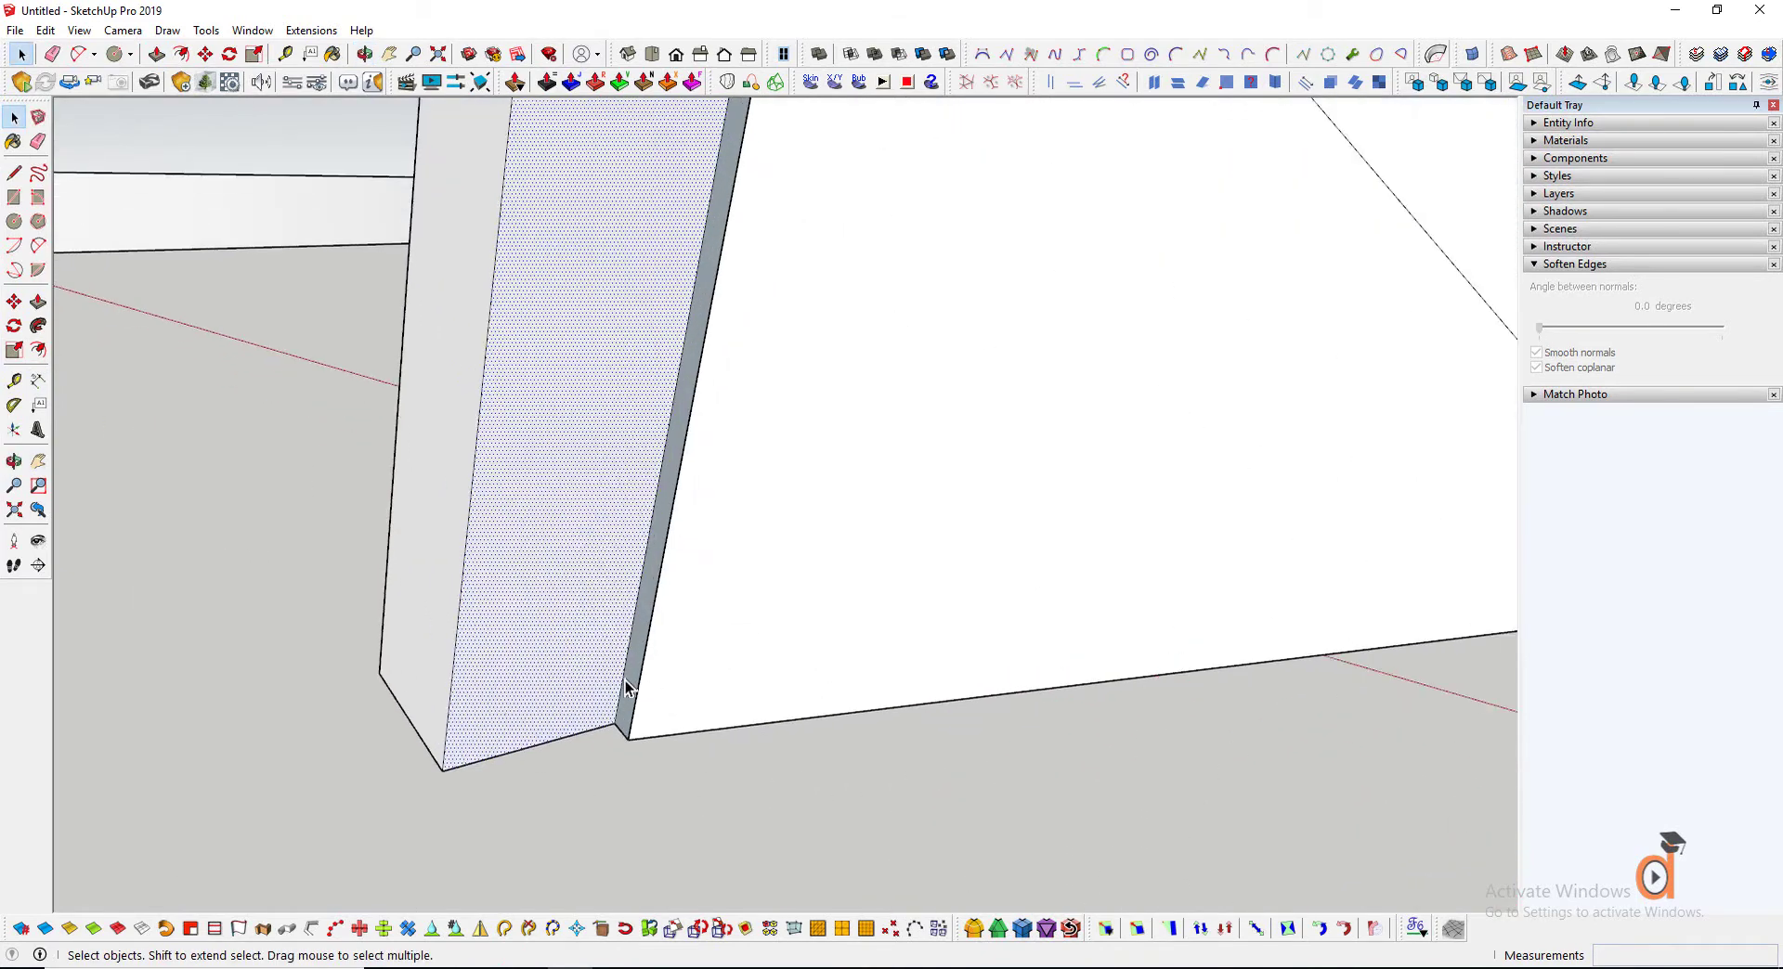
{"action": "right_click", "coordinate": [628, 682]}
{"action": "left_click", "coordinate": [692, 509]}
Thicken the ceiling's opposite narrow side face beside the pyramids inward with JointPushPull to form a matching recess
{"action": "scroll", "coordinate": [521, 700], "scroll_direction": "down", "scroll_amount": 10}
{"action": "middle_click_drag", "start_coordinate": [552, 588], "coordinate": [247, 489]}
{"action": "scroll", "coordinate": [591, 506], "scroll_direction": "up", "scroll_amount": 5}
{"action": "left_click", "coordinate": [549, 85]}
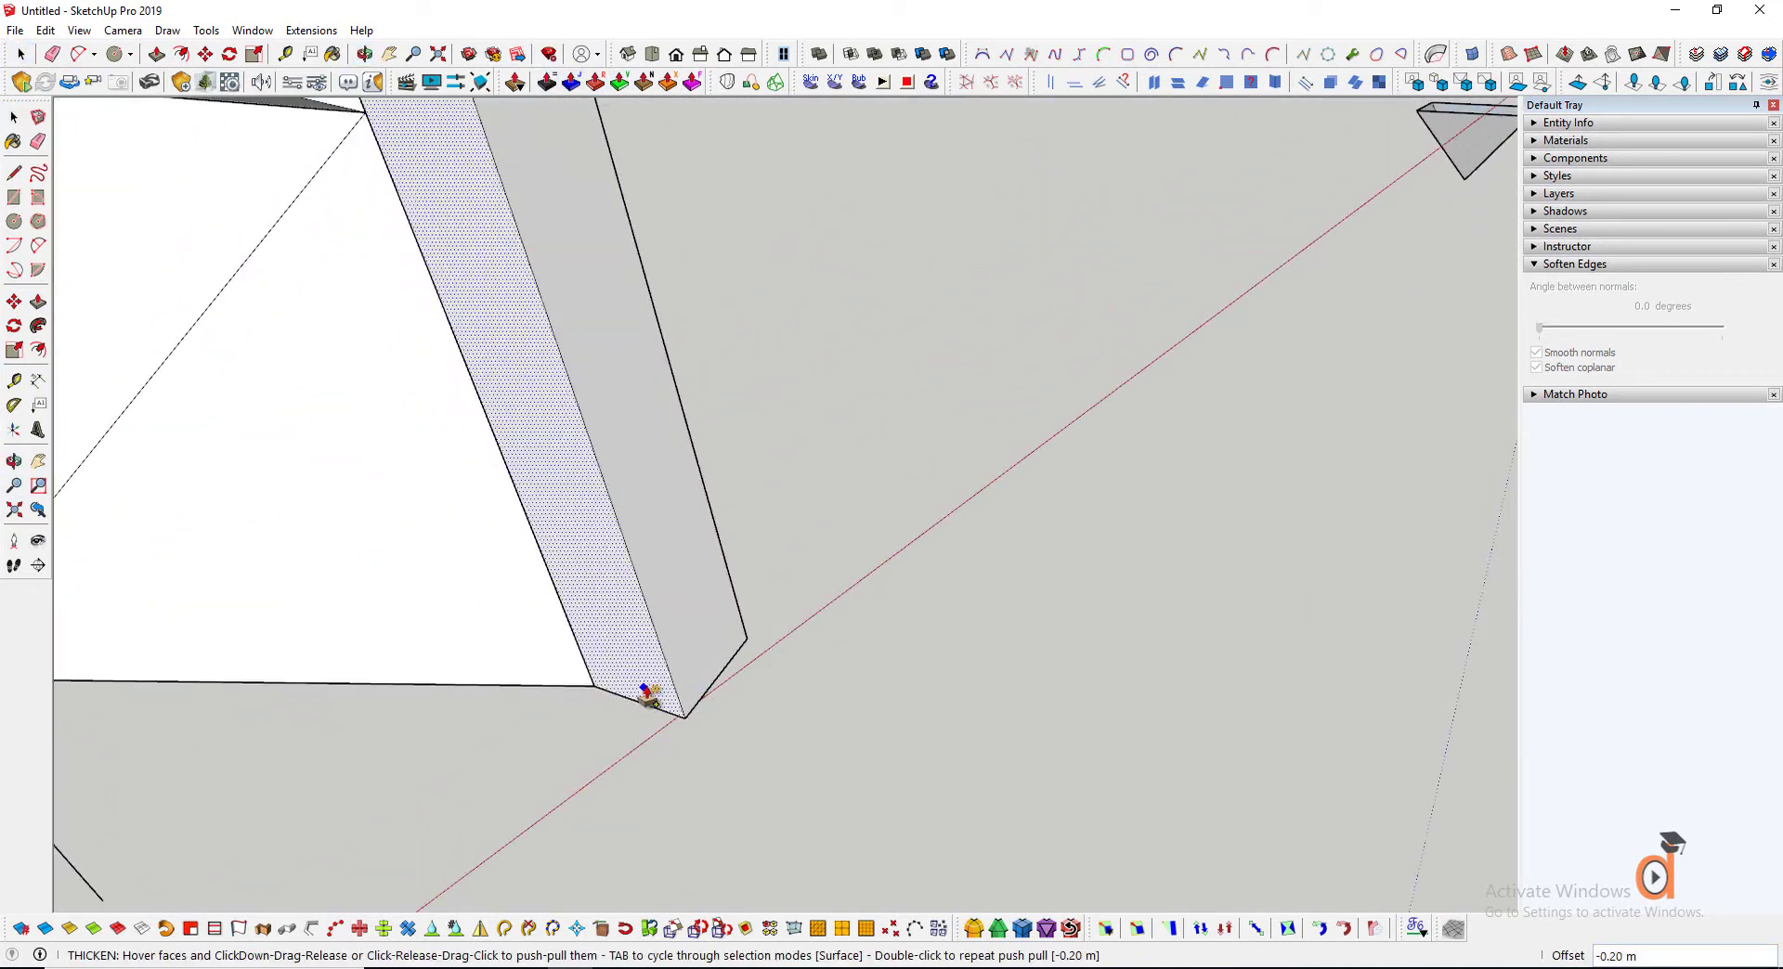
{"action": "left_click_drag", "start_coordinate": [649, 695], "coordinate": [607, 697]}
{"action": "key", "text": "space"}
{"action": "double_click", "coordinate": [656, 692]}
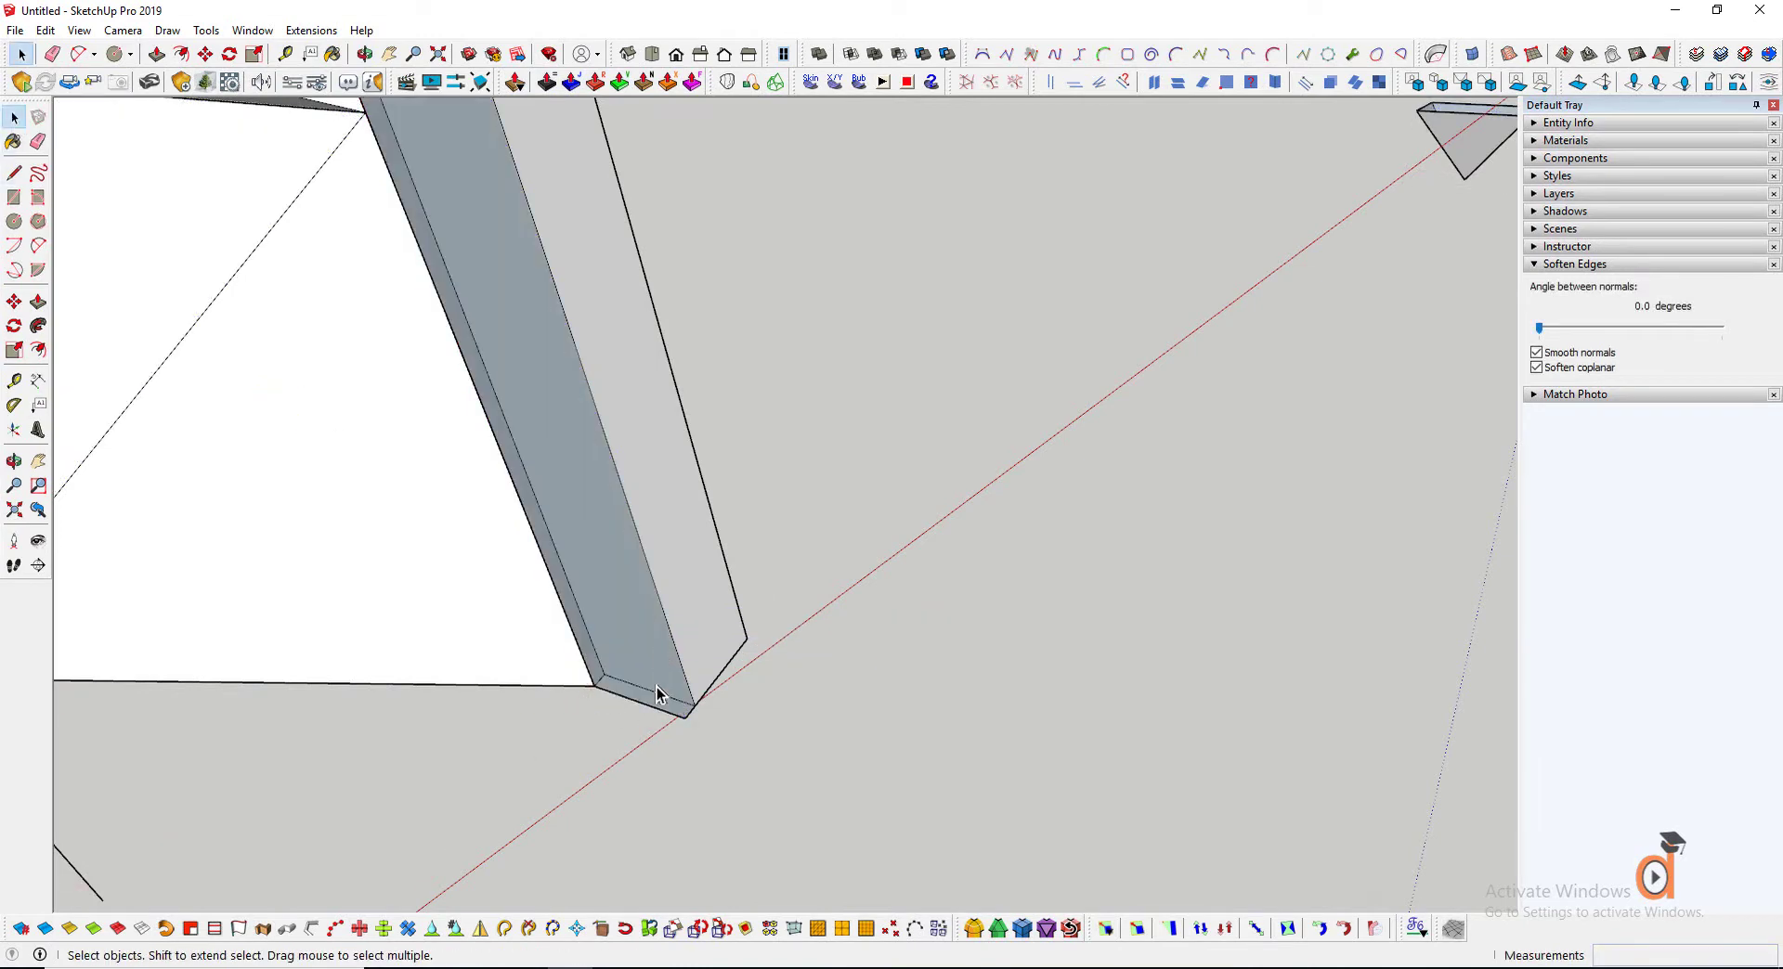
Reverse the wide and narrow faces of the recess on the opposite side of the ceiling
{"action": "right_click", "coordinate": [641, 666]}
{"action": "left_click", "coordinate": [699, 488]}
{"action": "scroll", "coordinate": [573, 583], "scroll_direction": "up", "scroll_amount": 1}
{"action": "right_click", "coordinate": [554, 577]}
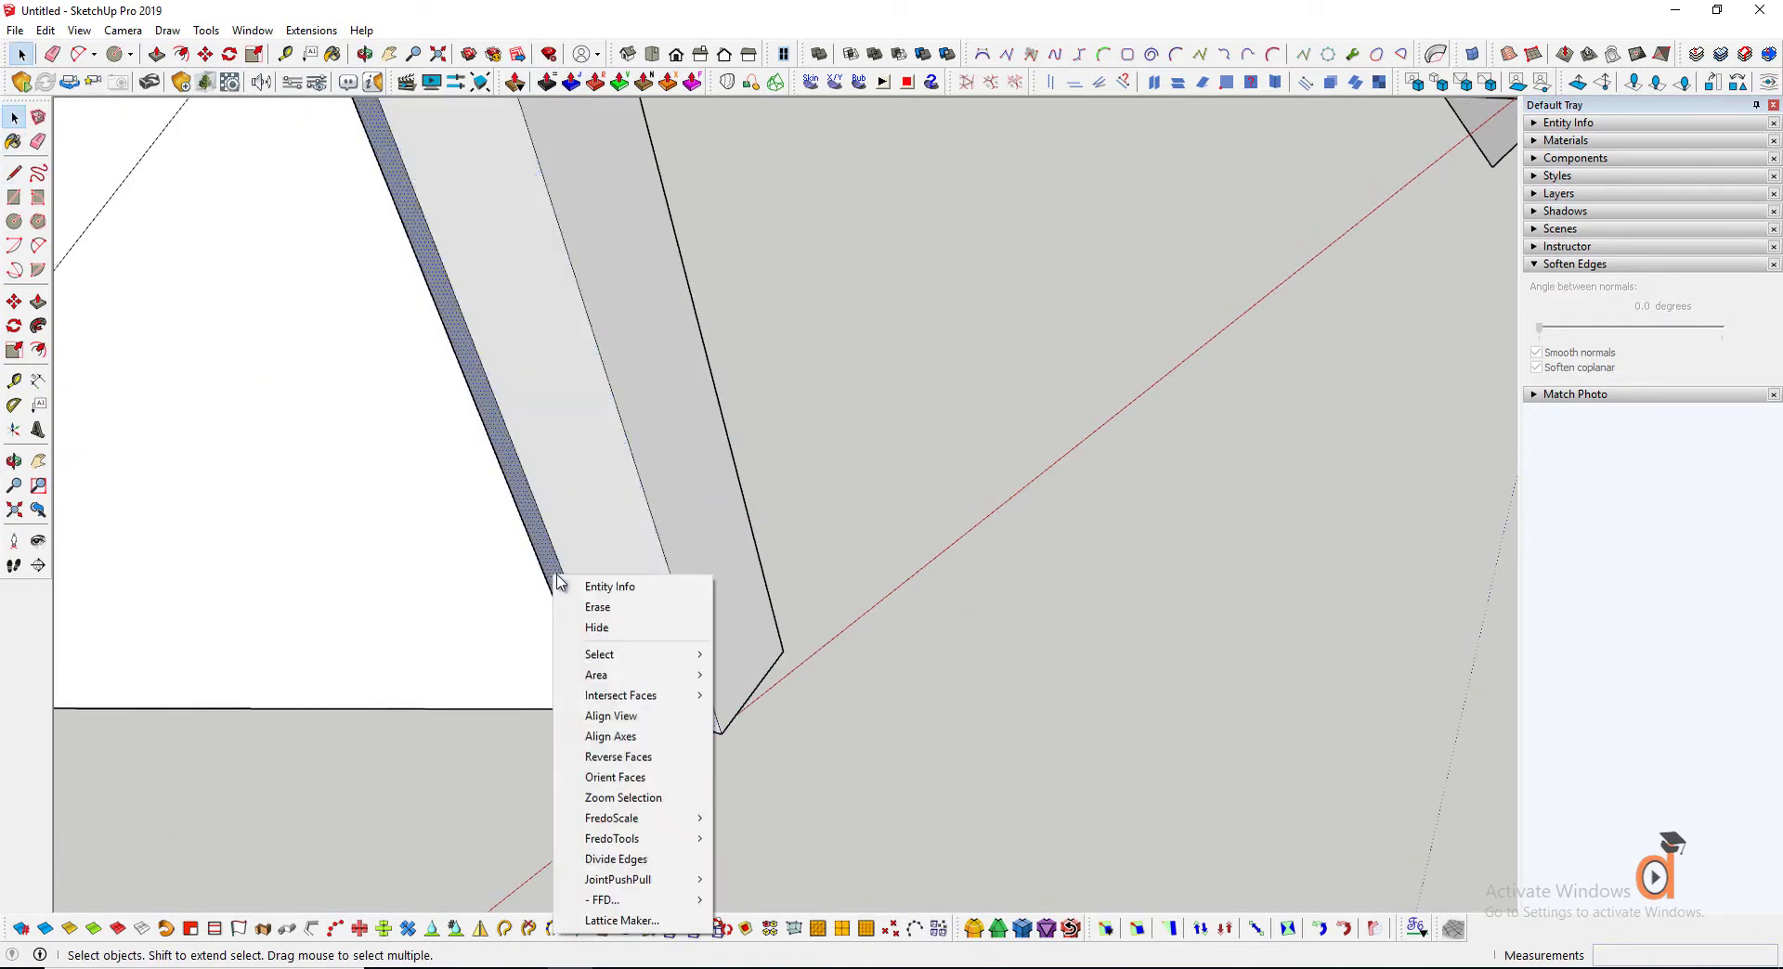
{"action": "left_click", "coordinate": [611, 754]}
{"action": "left_click", "coordinate": [1088, 701]}
Open the second-lowest pyramid component on the upright arch for editing
{"action": "scroll", "coordinate": [1088, 701], "scroll_direction": "down", "scroll_amount": 5}
{"action": "middle_click_drag", "start_coordinate": [231, 582], "coordinate": [1182, 644]}
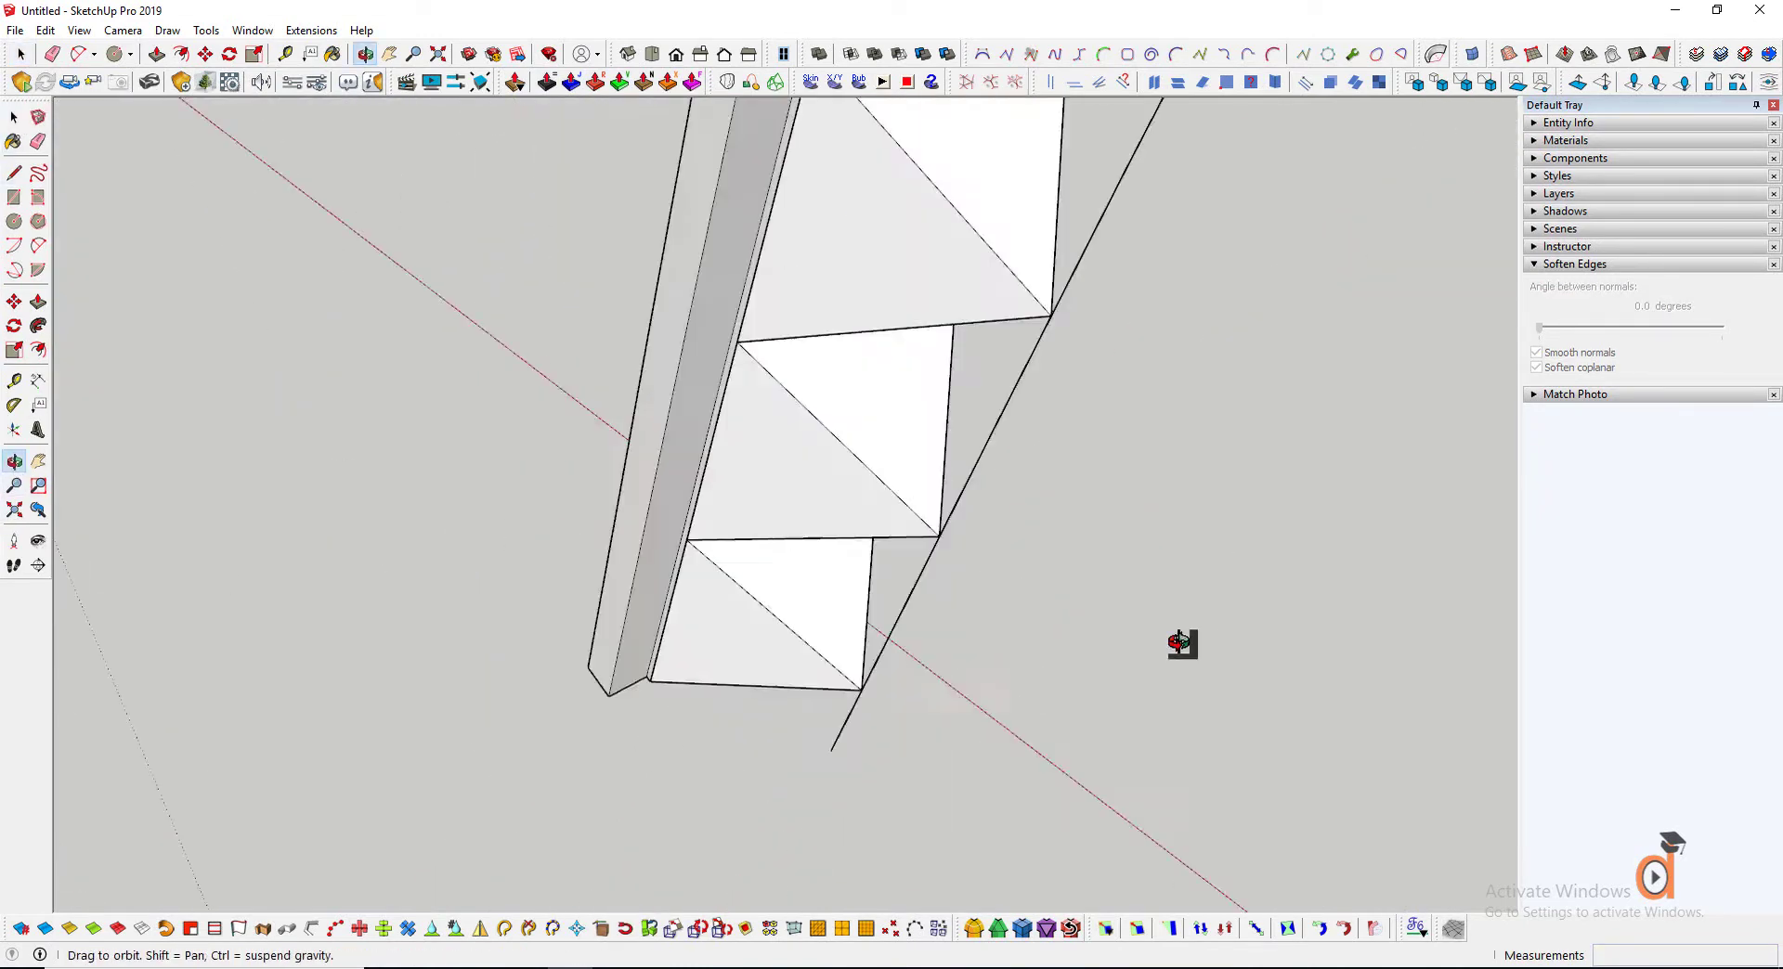
{"action": "scroll", "coordinate": [573, 742], "scroll_direction": "down", "scroll_amount": 10}
{"action": "middle_click_drag", "start_coordinate": [529, 732], "coordinate": [975, 603]}
{"action": "scroll", "coordinate": [554, 807], "scroll_direction": "up", "scroll_amount": 10}
{"action": "middle_click_drag", "start_coordinate": [554, 807], "coordinate": [325, 524]}
{"action": "scroll", "coordinate": [505, 637], "scroll_direction": "up", "scroll_amount": 5}
{"action": "middle_click_drag", "start_coordinate": [505, 637], "coordinate": [613, 738]}
{"action": "key", "text": "space"}
{"action": "left_click", "coordinate": [560, 717]}
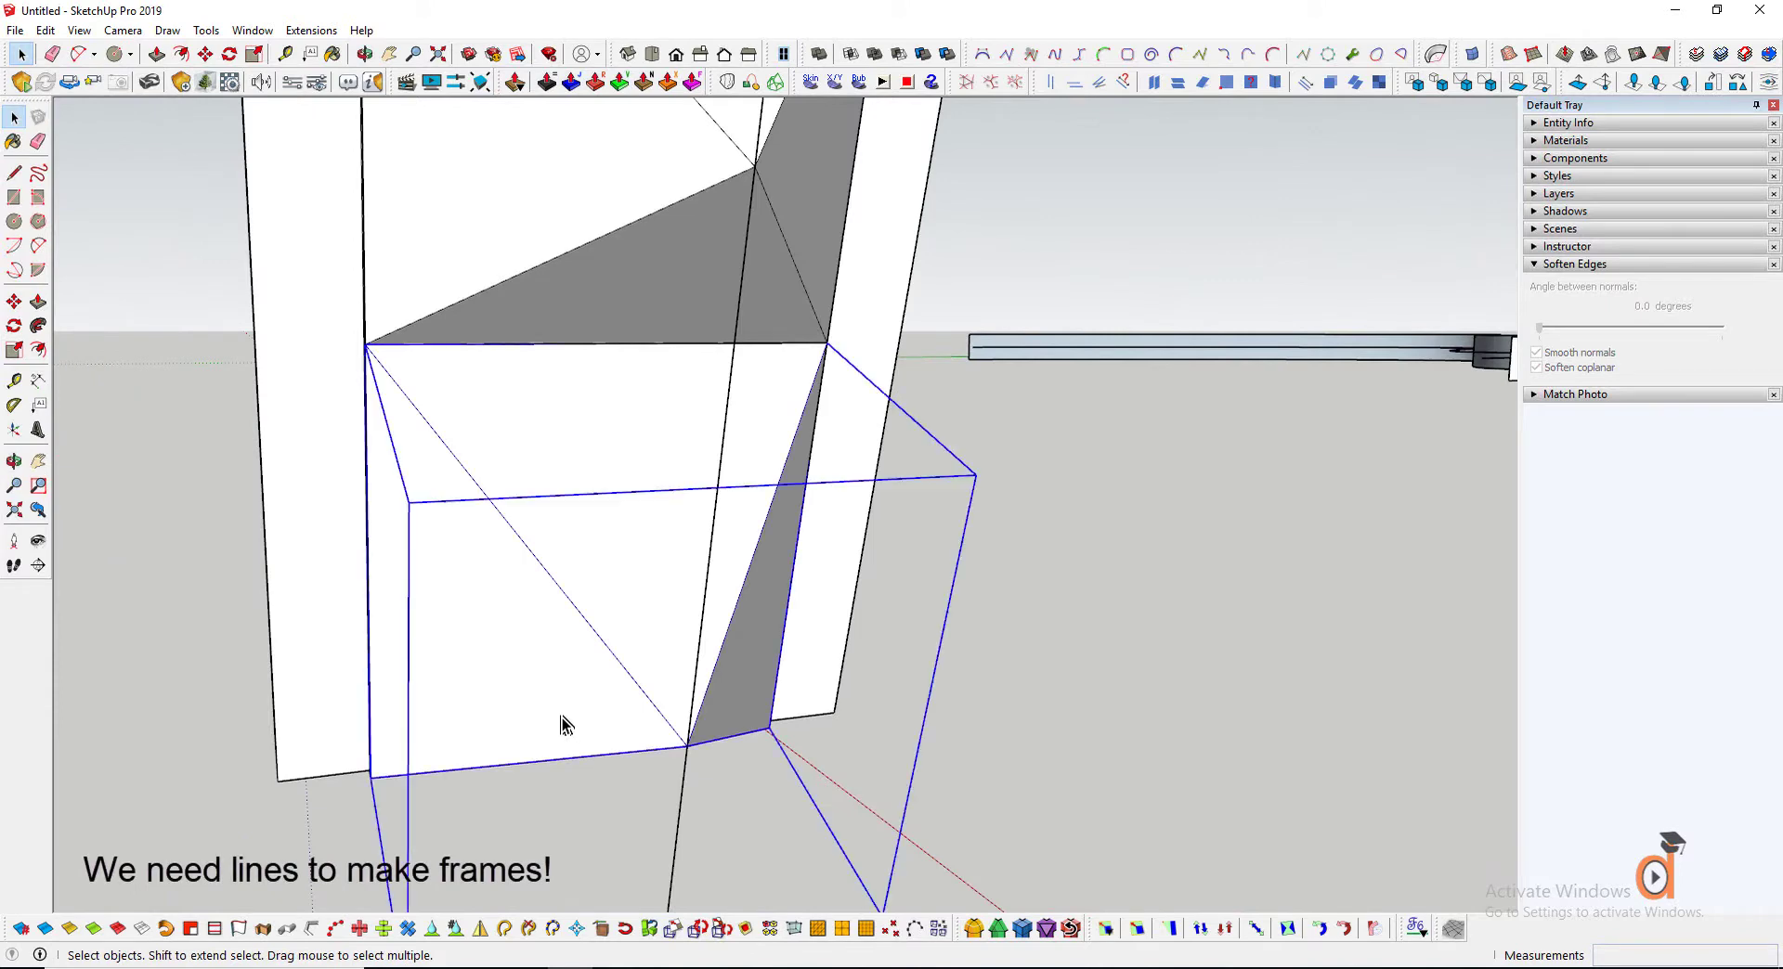
{"action": "scroll", "coordinate": [553, 700], "scroll_direction": "down", "scroll_amount": 3}
{"action": "scroll", "coordinate": [637, 322], "scroll_direction": "up", "scroll_amount": 4}
{"action": "scroll", "coordinate": [613, 459], "scroll_direction": "down", "scroll_amount": 1}
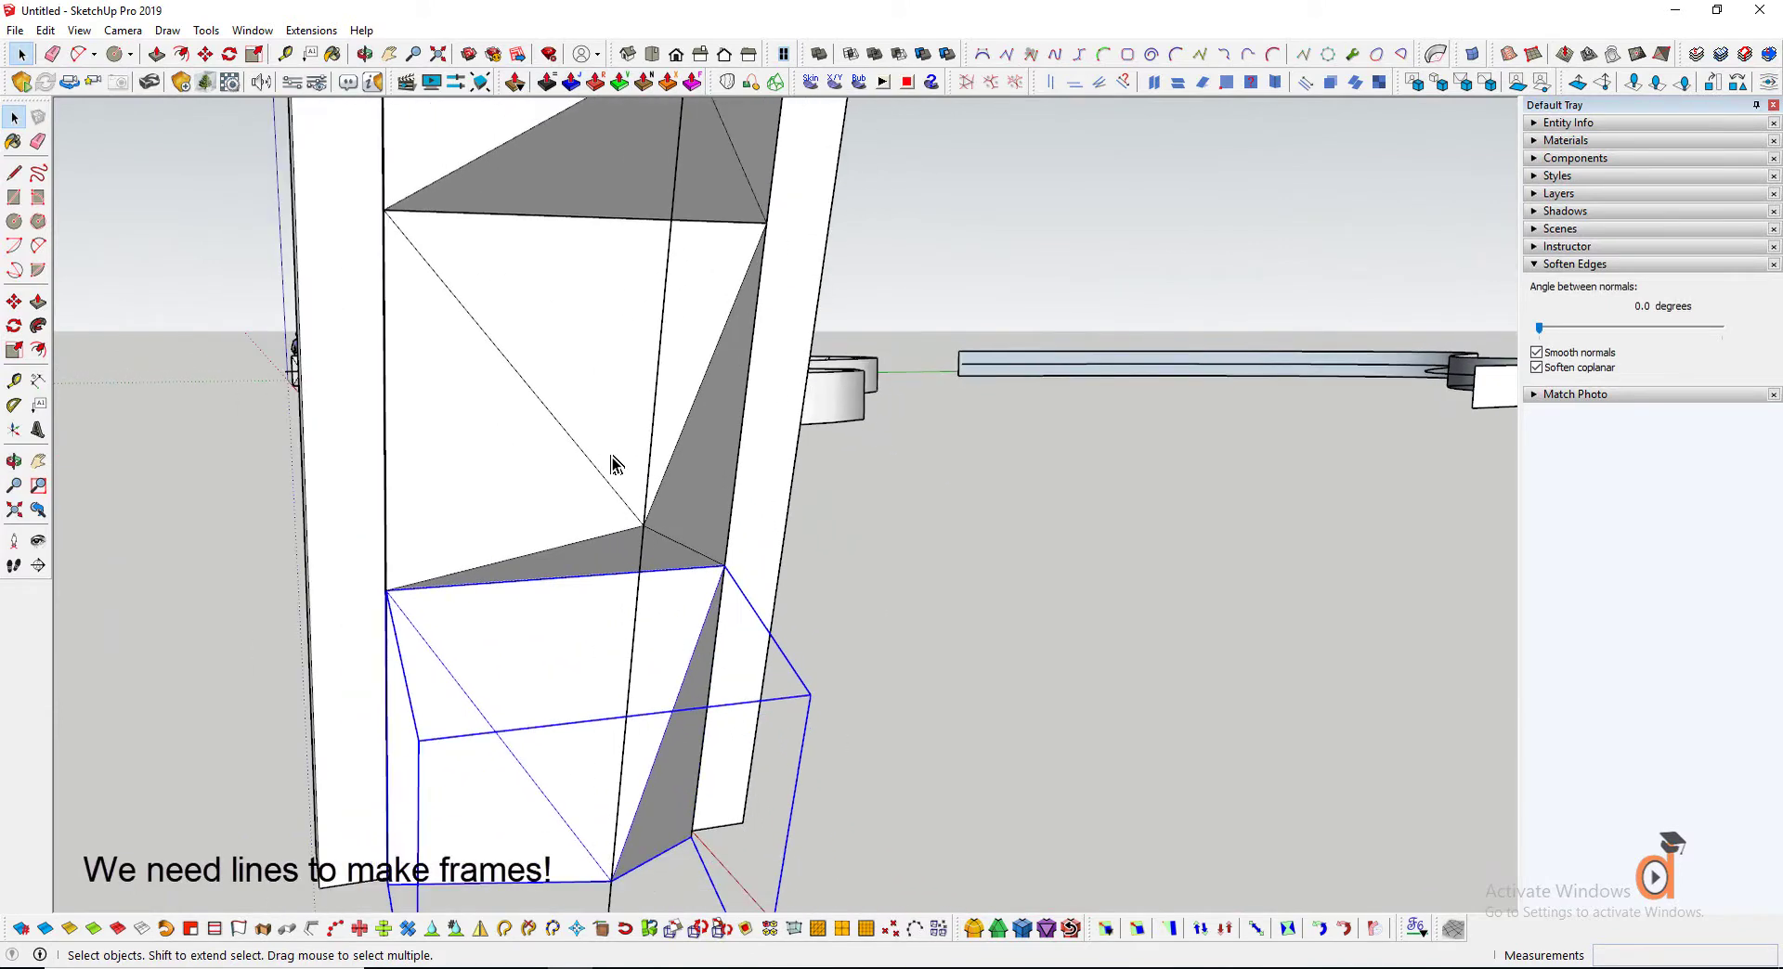
{"action": "double_click", "coordinate": [613, 472]}
{"action": "scroll", "coordinate": [631, 496], "scroll_direction": "up", "scroll_amount": 4}
{"action": "scroll", "coordinate": [631, 506], "scroll_direction": "down", "scroll_amount": 1}
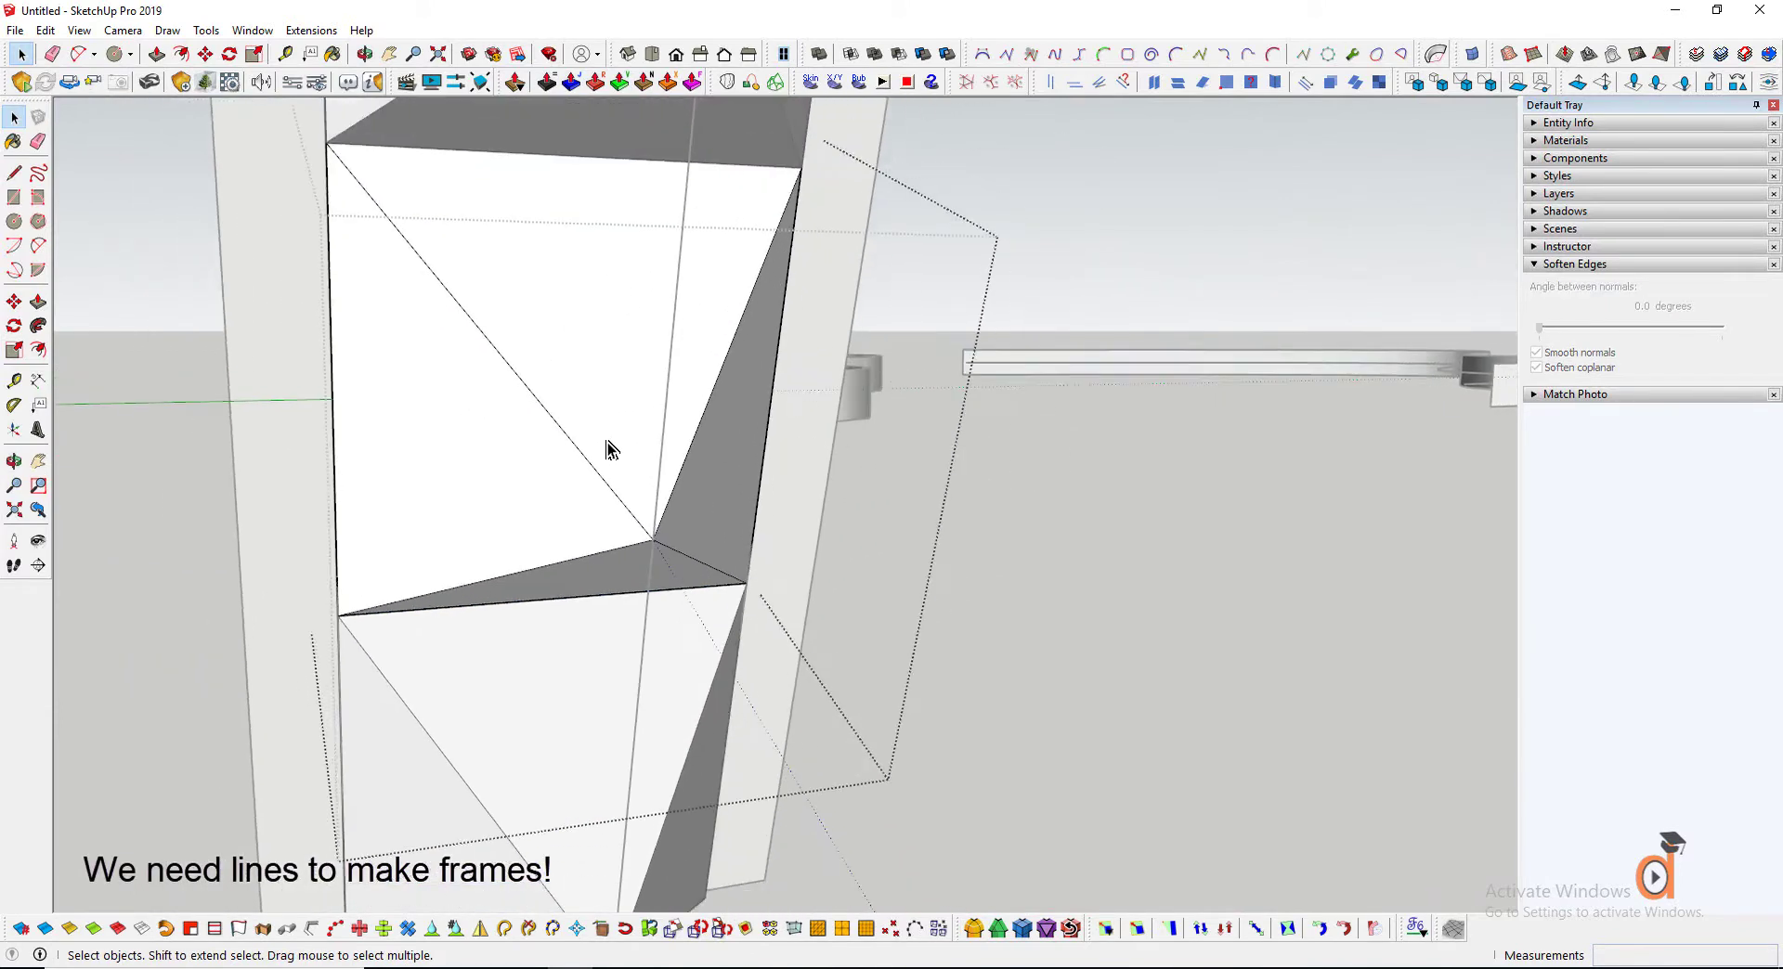
Delete the four triangular faces of the pyramid component, keeping only its edges for the frames, and close the component
{"action": "left_click", "coordinate": [599, 390]}
{"action": "key", "text": "Delete"}
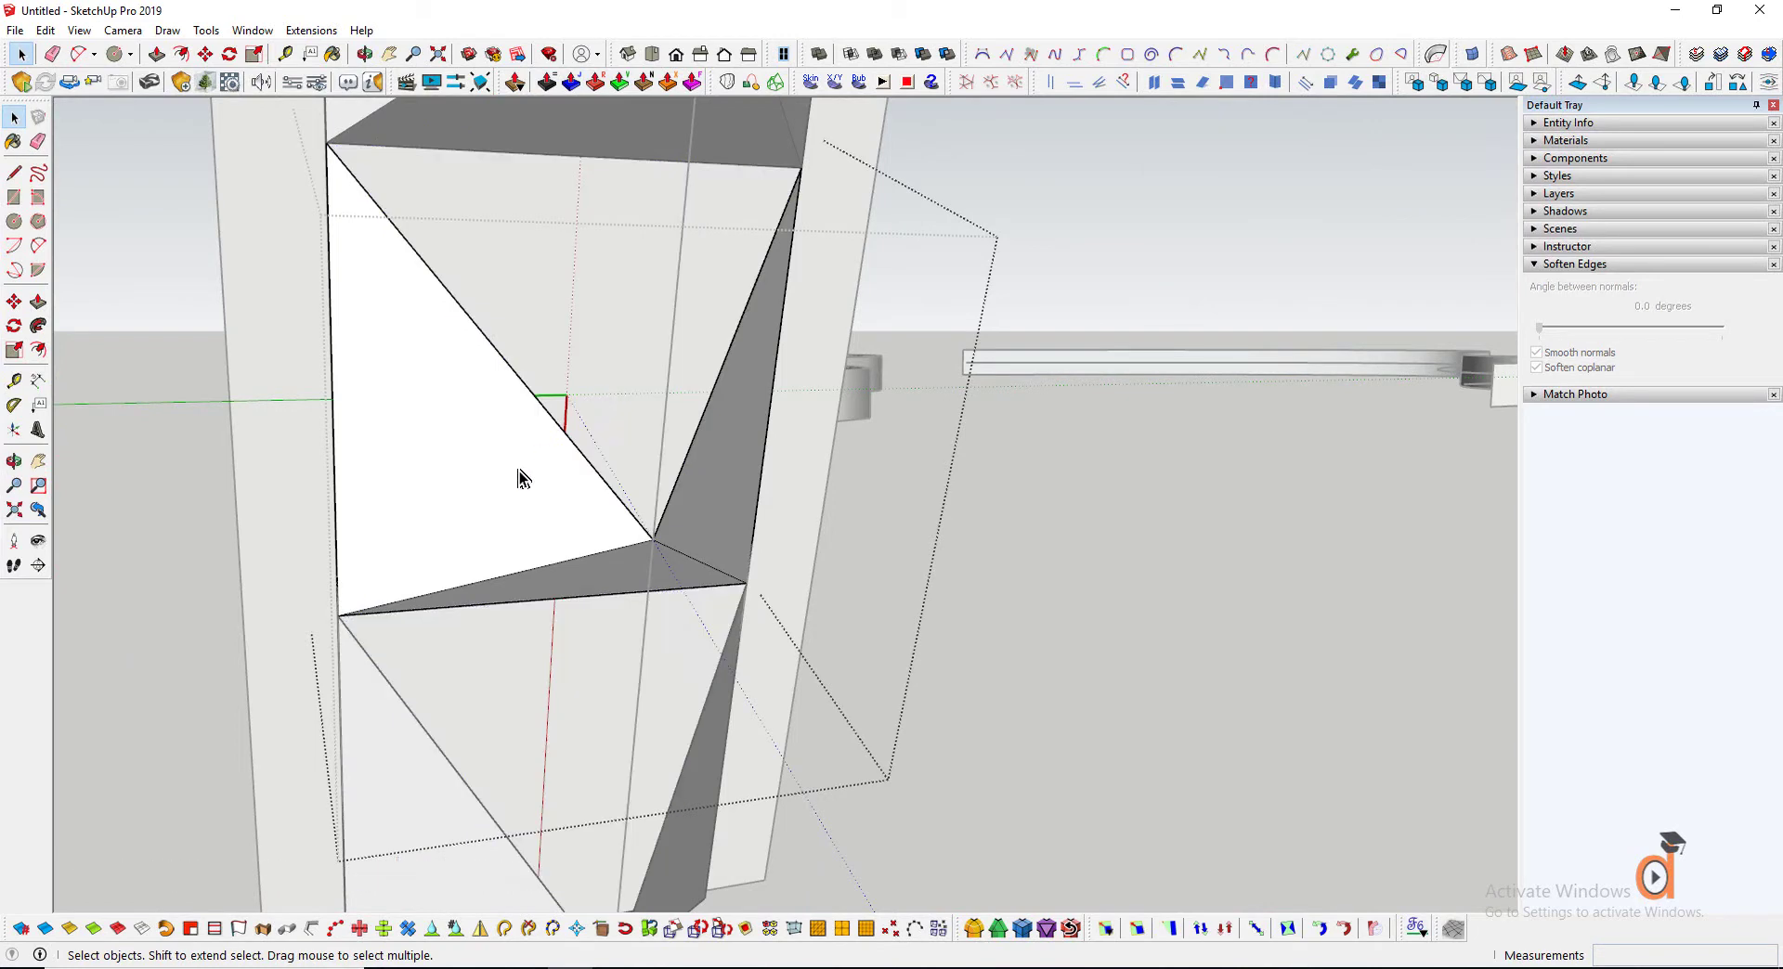
{"action": "left_click", "coordinate": [517, 472]}
{"action": "key", "text": "Delete"}
{"action": "left_click", "coordinate": [622, 563]}
{"action": "key", "text": "Delete"}
{"action": "left_click", "coordinate": [701, 541]}
{"action": "key", "text": "Delete"}
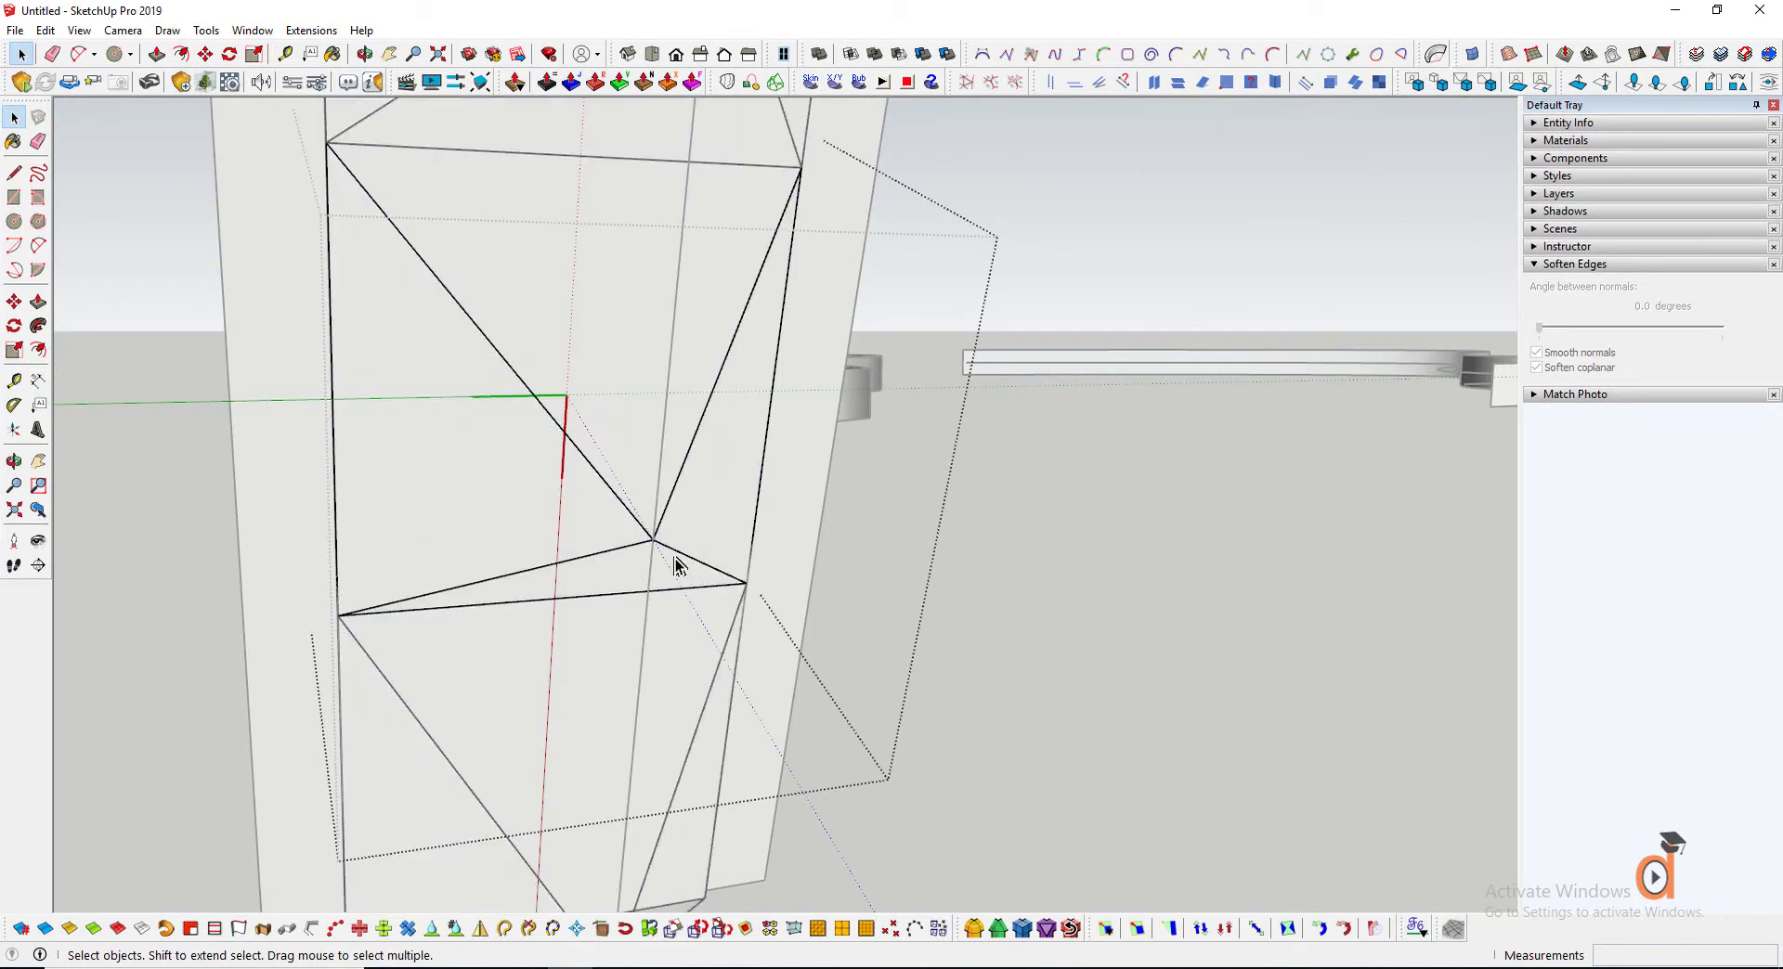
{"action": "scroll", "coordinate": [675, 555], "scroll_direction": "down", "scroll_amount": 1}
{"action": "scroll", "coordinate": [641, 556], "scroll_direction": "up", "scroll_amount": 1}
{"action": "scroll", "coordinate": [665, 517], "scroll_direction": "down", "scroll_amount": 2}
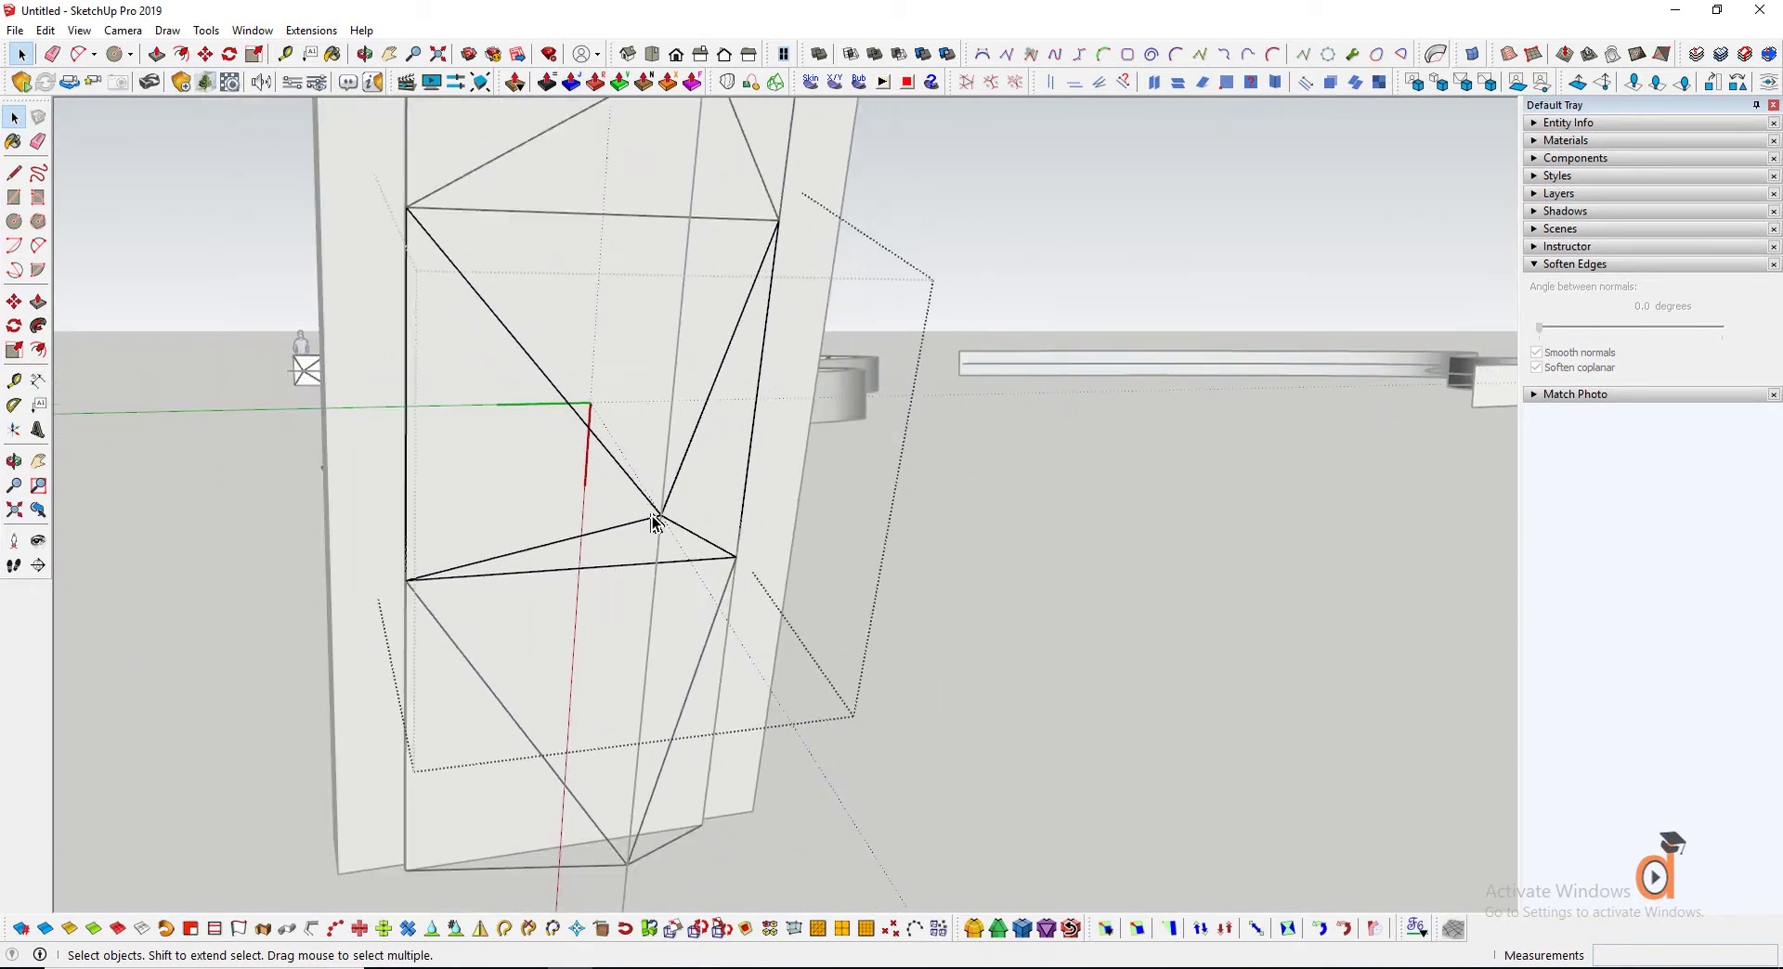
{"action": "middle_click_drag", "start_coordinate": [325, 455], "coordinate": [542, 650]}
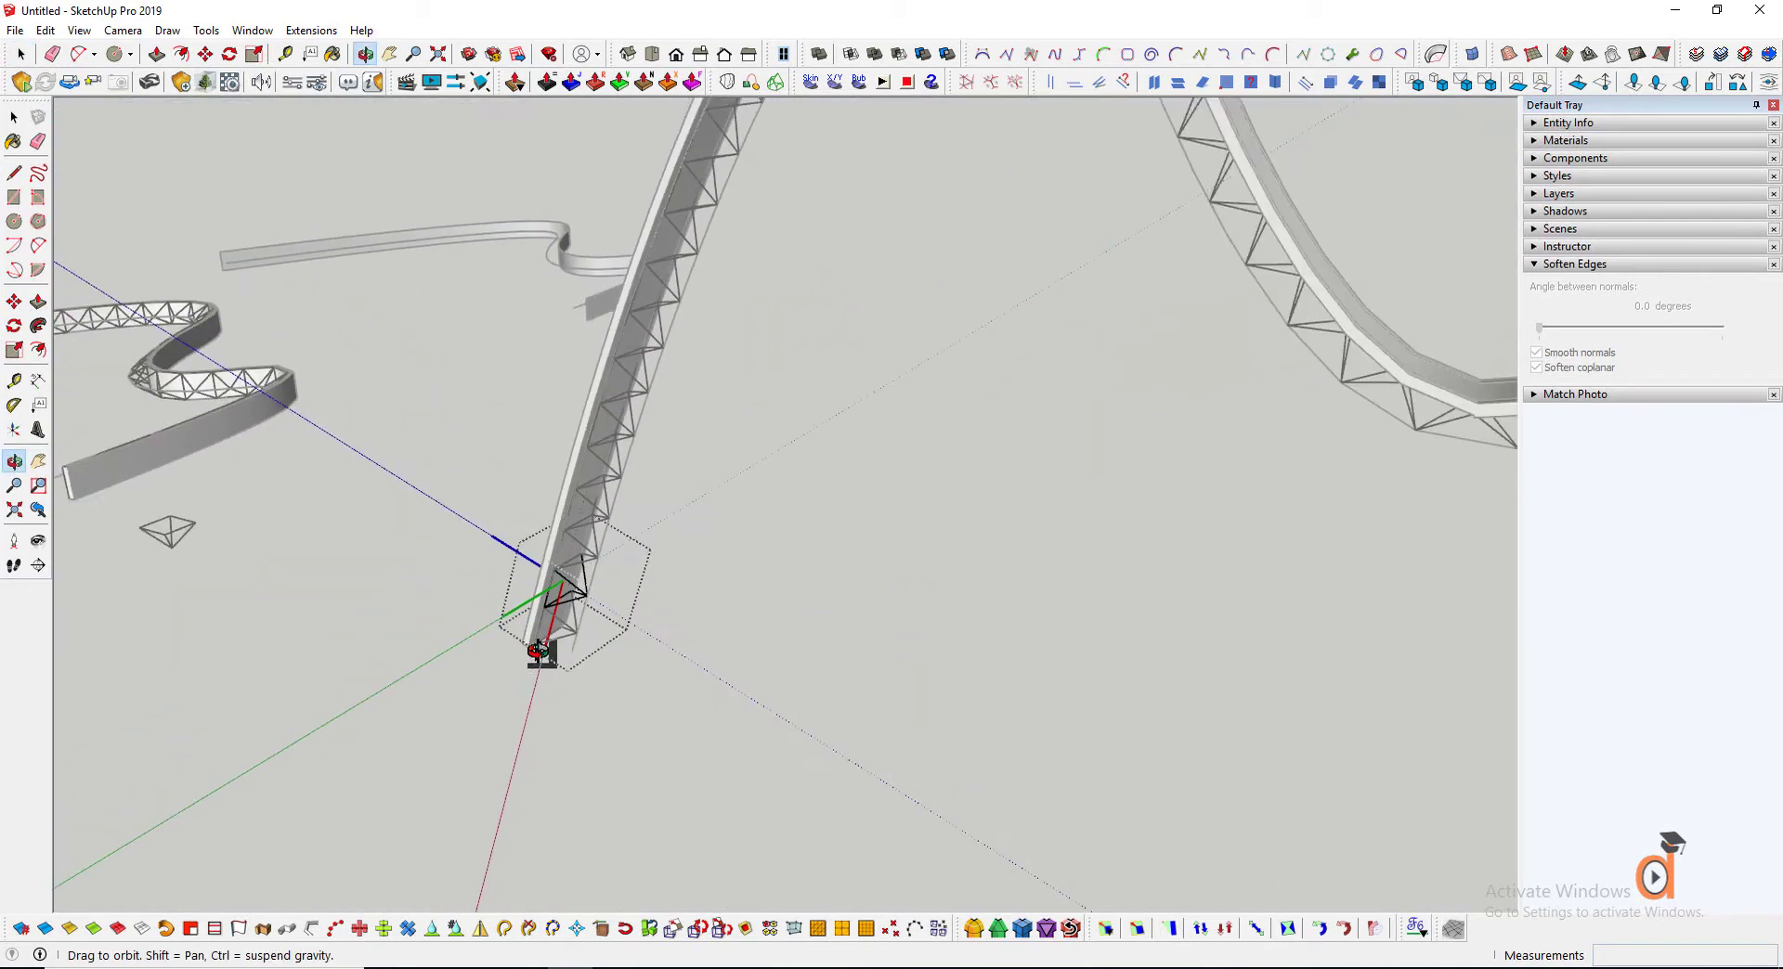
{"action": "left_click", "coordinate": [14, 120]}
{"action": "left_click", "coordinate": [441, 730]}
Make a group from all connected geometry of the upright arch's exterior ceiling
{"action": "scroll", "coordinate": [601, 381], "scroll_direction": "up", "scroll_amount": 3}
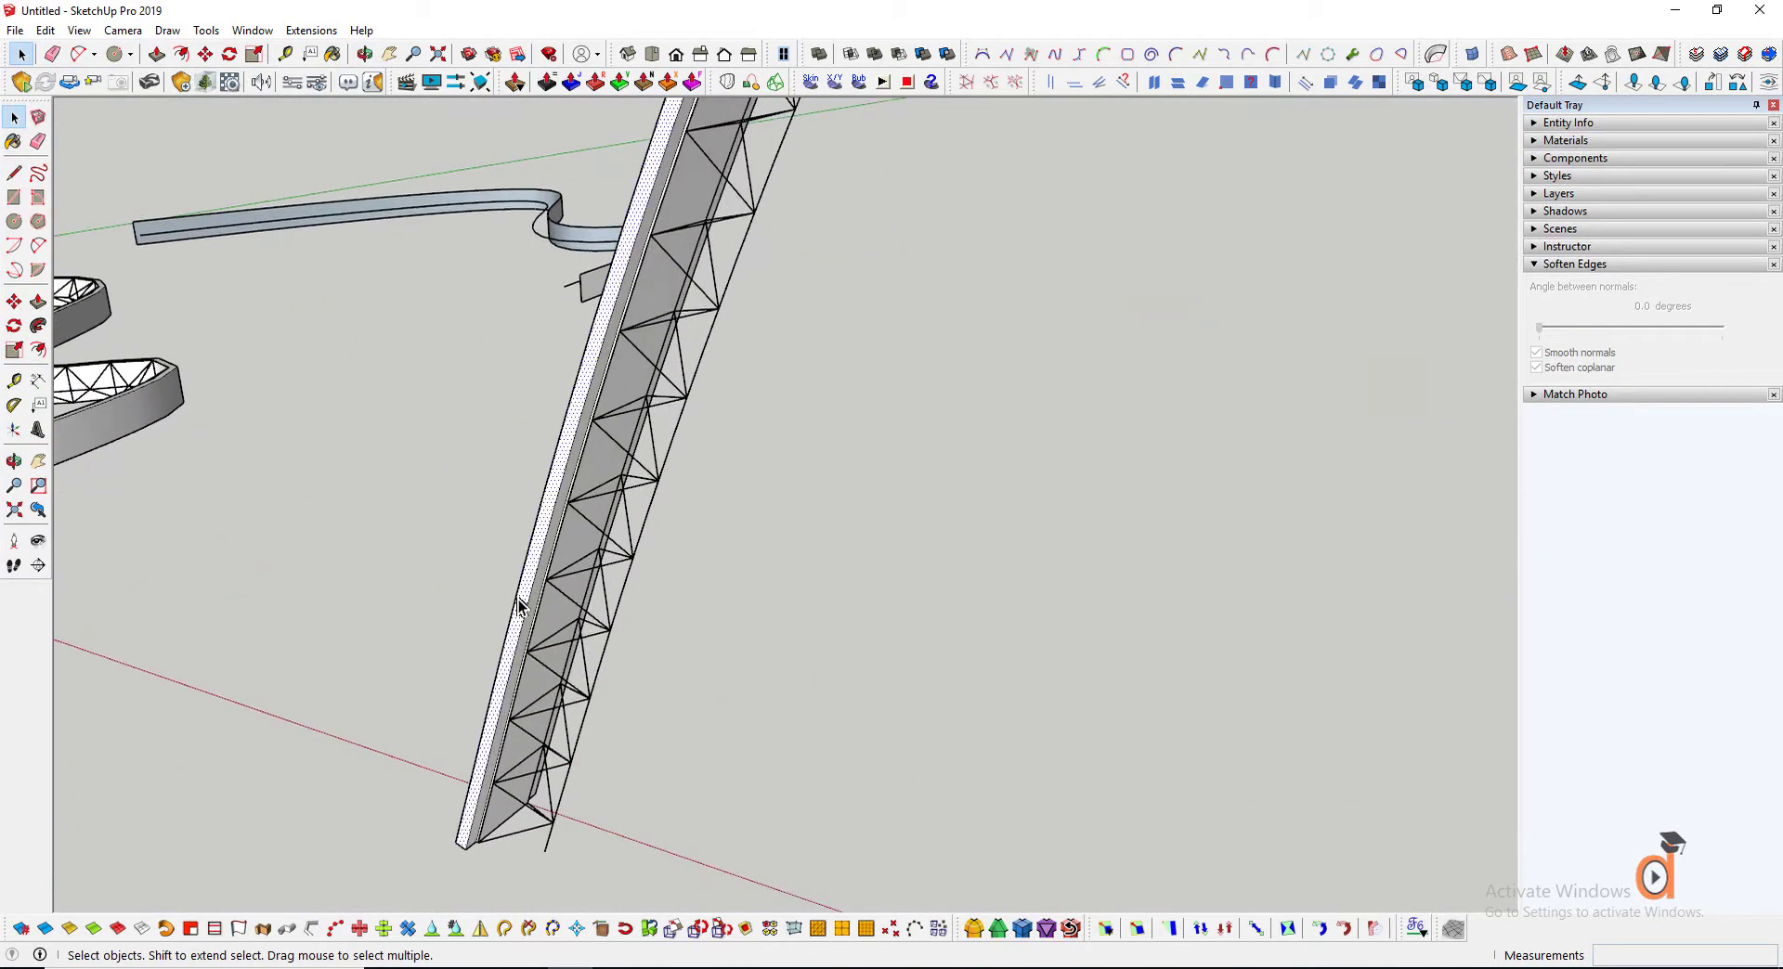
{"action": "right_click", "coordinate": [517, 600]}
{"action": "left_click", "coordinate": [474, 604]}
{"action": "triple_click", "coordinate": [514, 617]}
{"action": "right_click", "coordinate": [517, 620]}
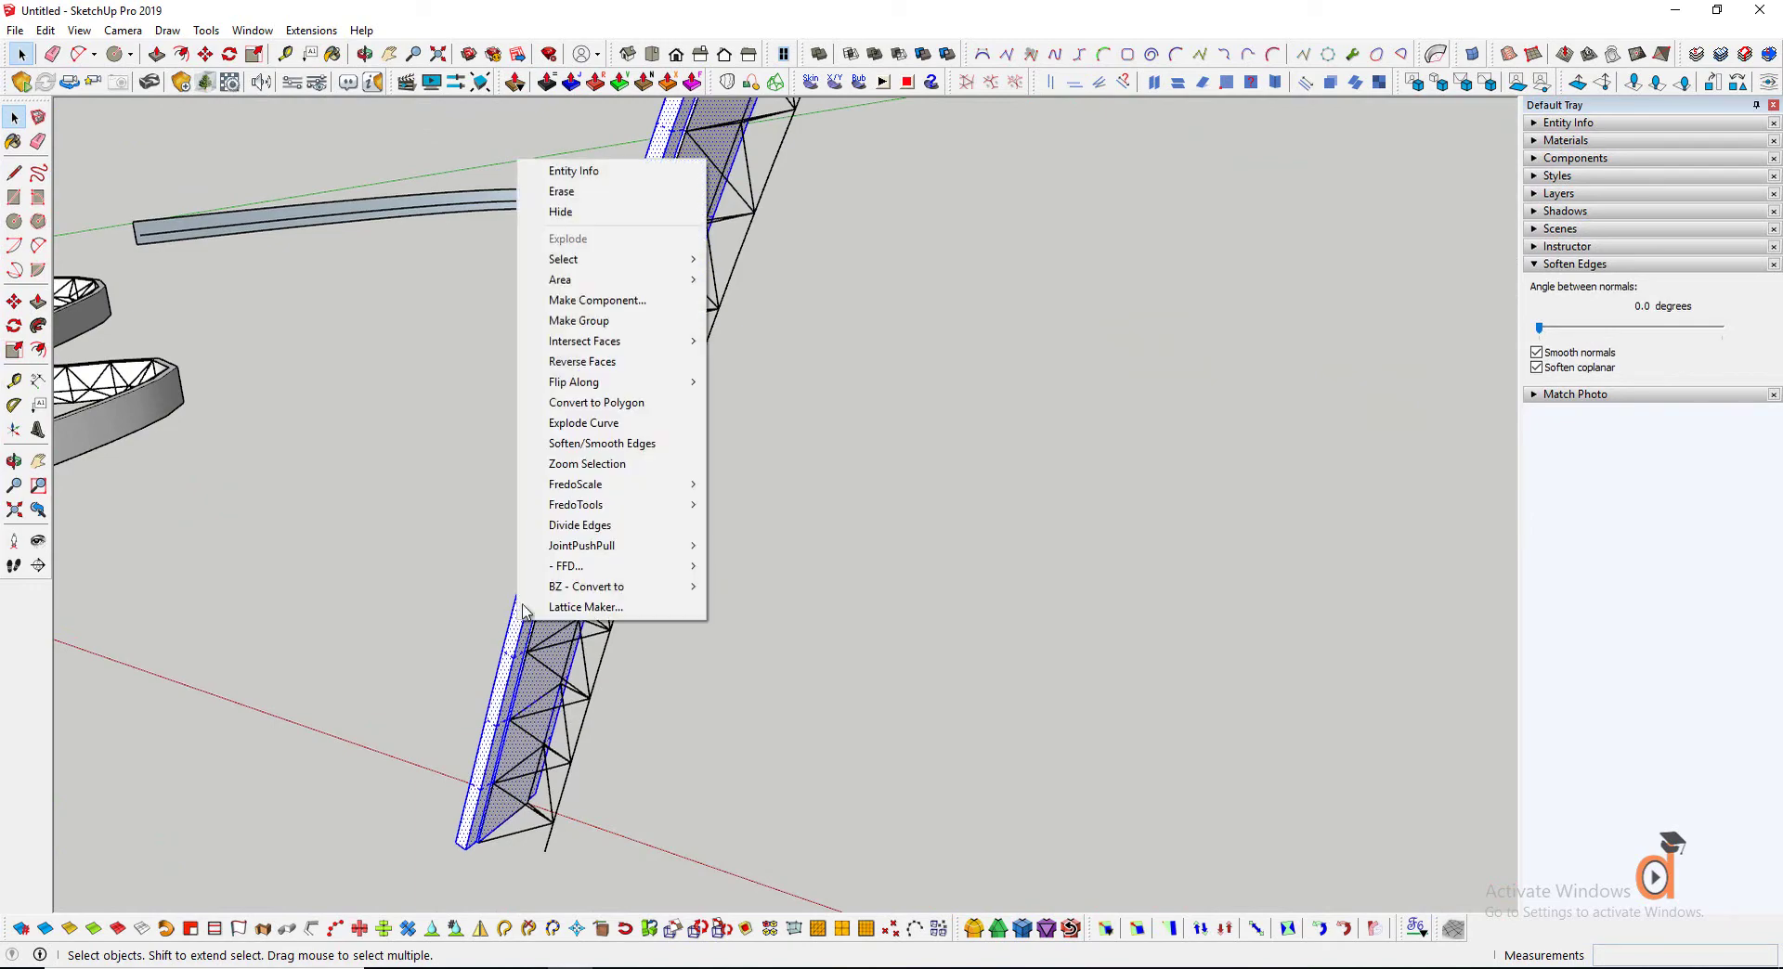
{"action": "left_click", "coordinate": [578, 320]}
Hide the exterior ceiling group so that only the pyramid frame lines are displayed
{"action": "scroll", "coordinate": [386, 748], "scroll_direction": "down", "scroll_amount": 5}
{"action": "scroll", "coordinate": [386, 747], "scroll_direction": "up", "scroll_amount": 2}
{"action": "right_click", "coordinate": [780, 284]}
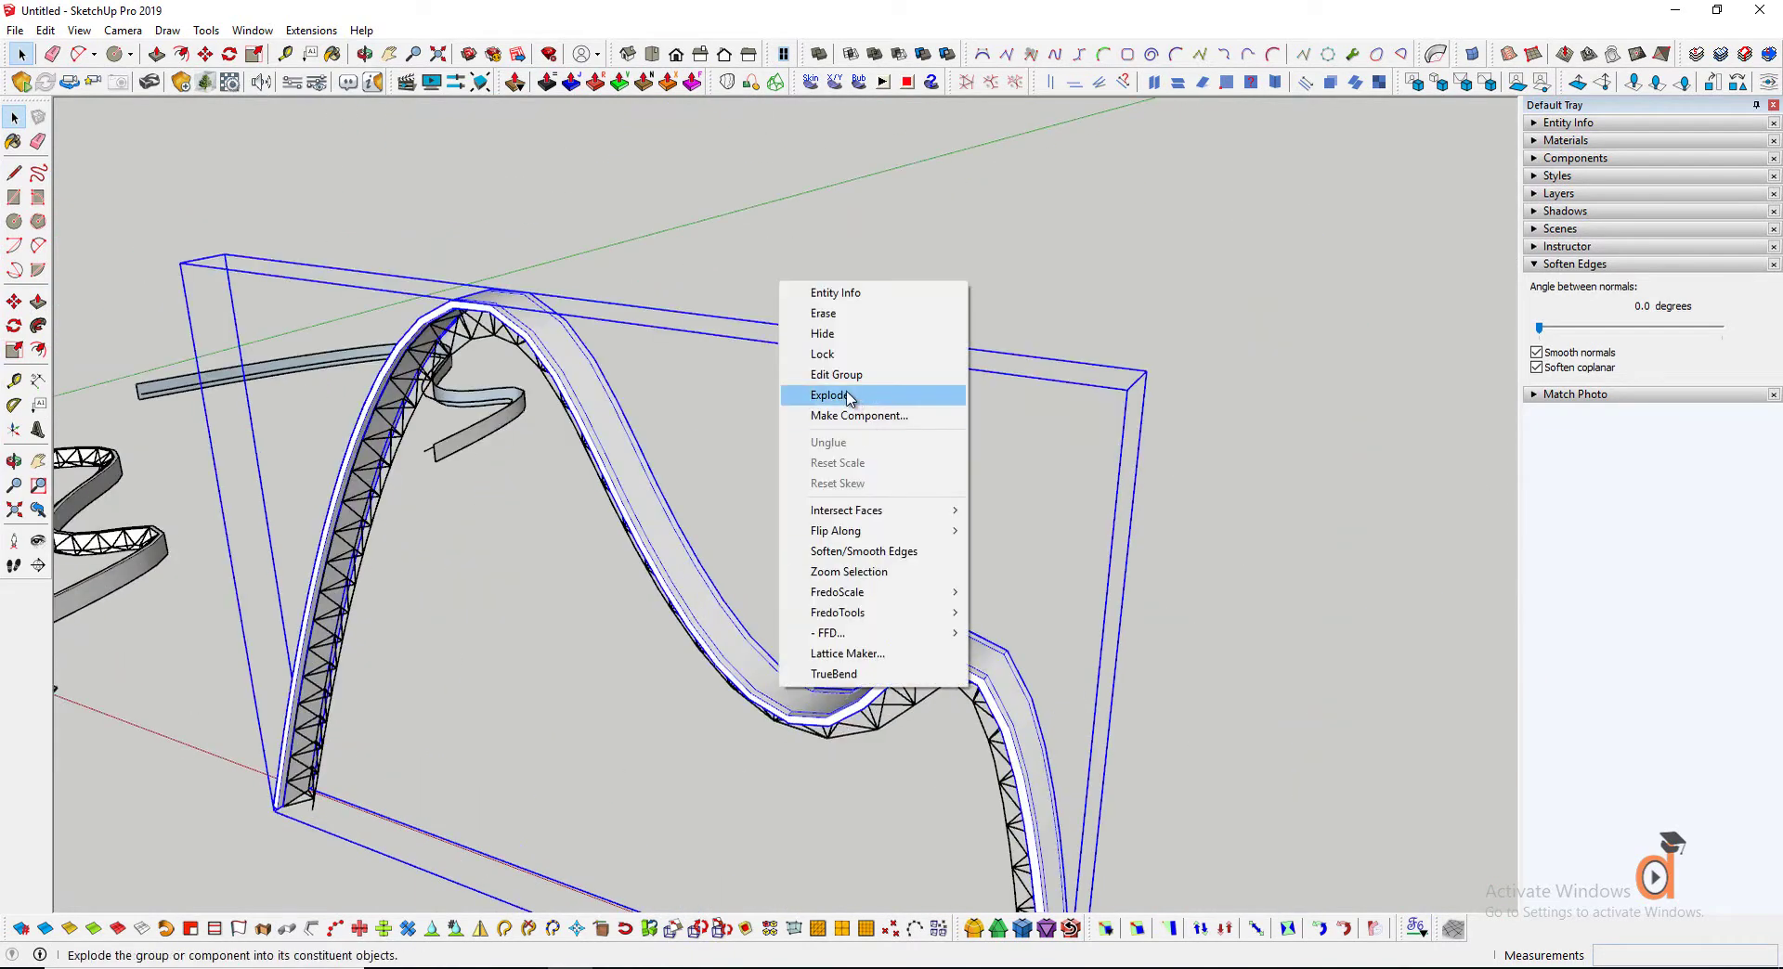
{"action": "left_click", "coordinate": [823, 334]}
{"action": "scroll", "coordinate": [815, 477], "scroll_direction": "down", "scroll_amount": 4}
Open the lowest pyramid component at the foot of the upright arch for editing
{"action": "left_click", "coordinate": [14, 462]}
{"action": "left_click_drag", "start_coordinate": [835, 557], "coordinate": [892, 668]}
{"action": "scroll", "coordinate": [762, 609], "scroll_direction": "up", "scroll_amount": 3}
{"action": "scroll", "coordinate": [430, 648], "scroll_direction": "up", "scroll_amount": 2}
{"action": "scroll", "coordinate": [376, 671], "scroll_direction": "up", "scroll_amount": 2}
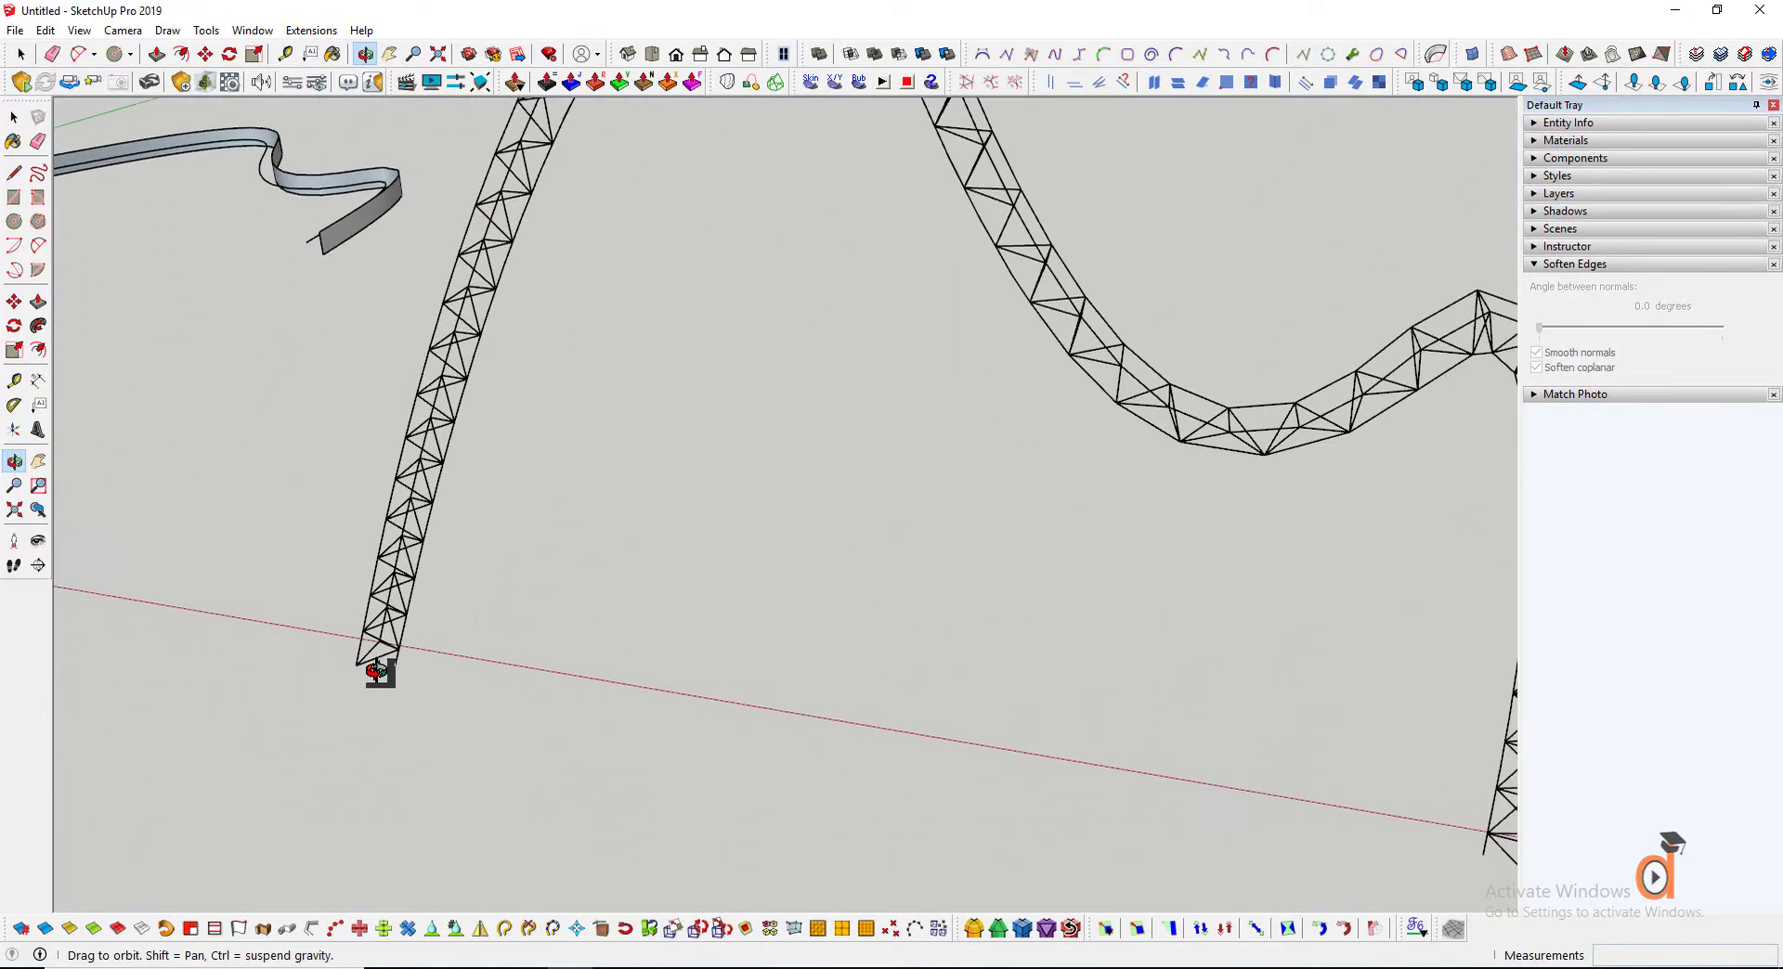
{"action": "left_click_drag", "start_coordinate": [376, 671], "coordinate": [447, 663]}
{"action": "scroll", "coordinate": [557, 683], "scroll_direction": "down", "scroll_amount": 5}
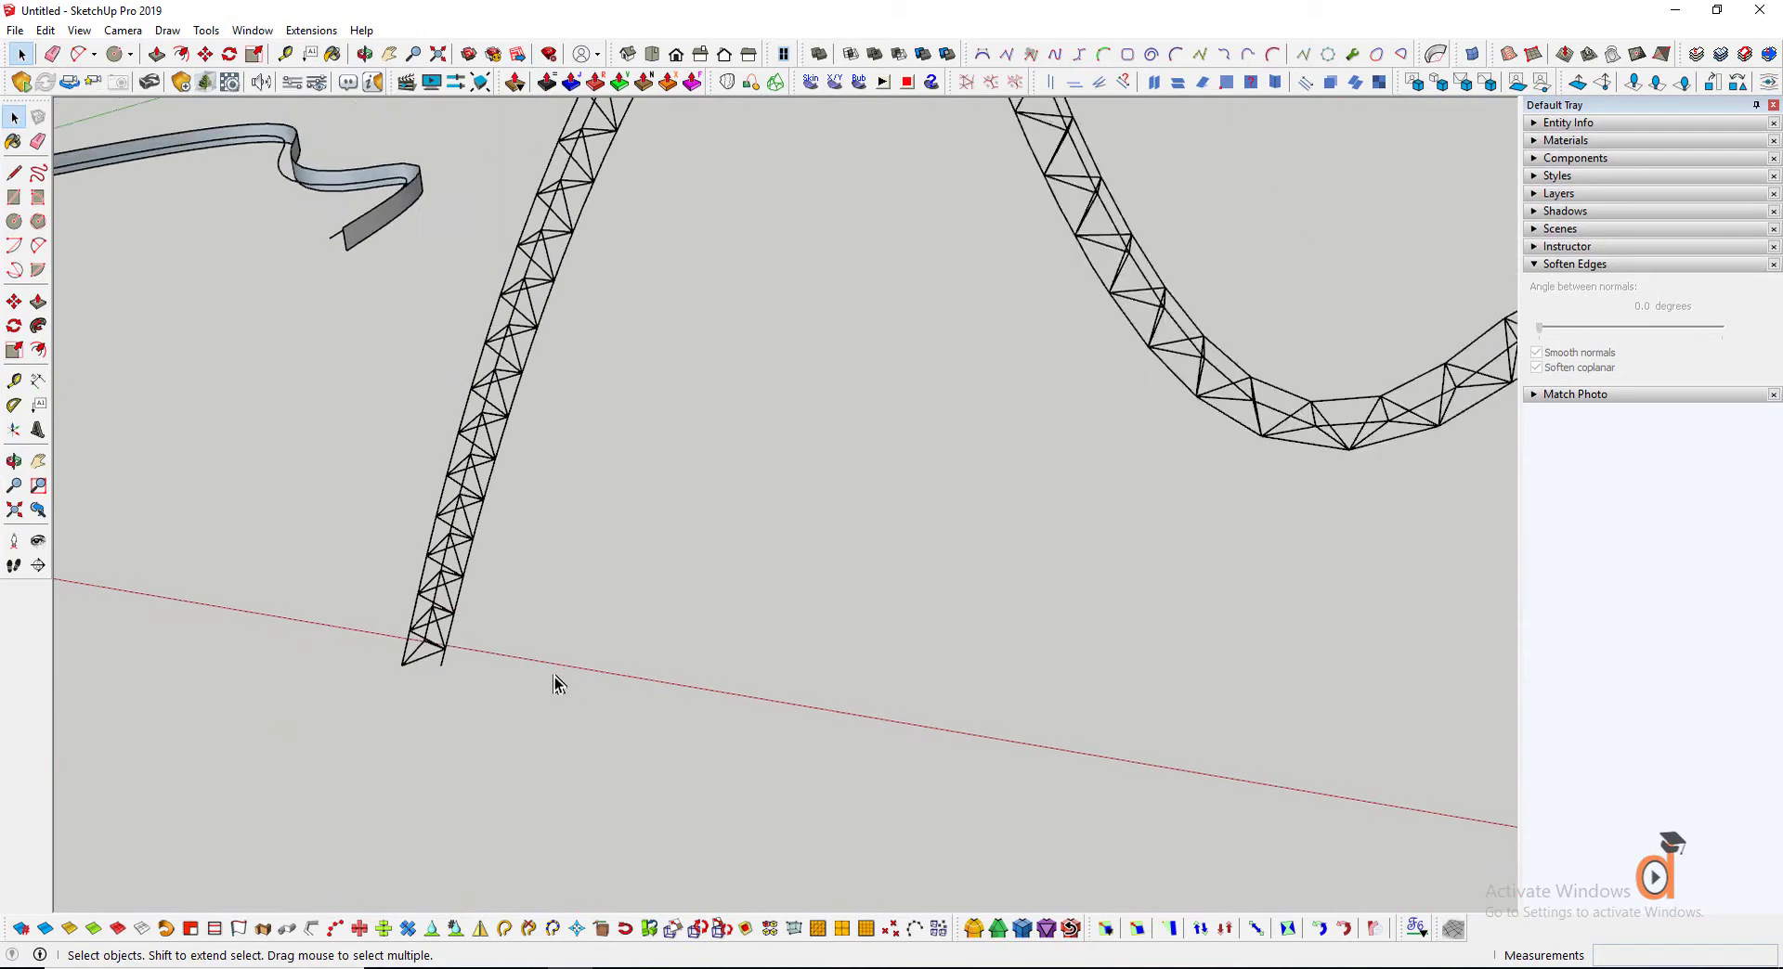
{"action": "scroll", "coordinate": [430, 647], "scroll_direction": "up", "scroll_amount": 4}
{"action": "scroll", "coordinate": [493, 628], "scroll_direction": "up", "scroll_amount": 3}
{"action": "double_click", "coordinate": [500, 655]}
{"action": "scroll", "coordinate": [499, 655], "scroll_direction": "up", "scroll_amount": 2}
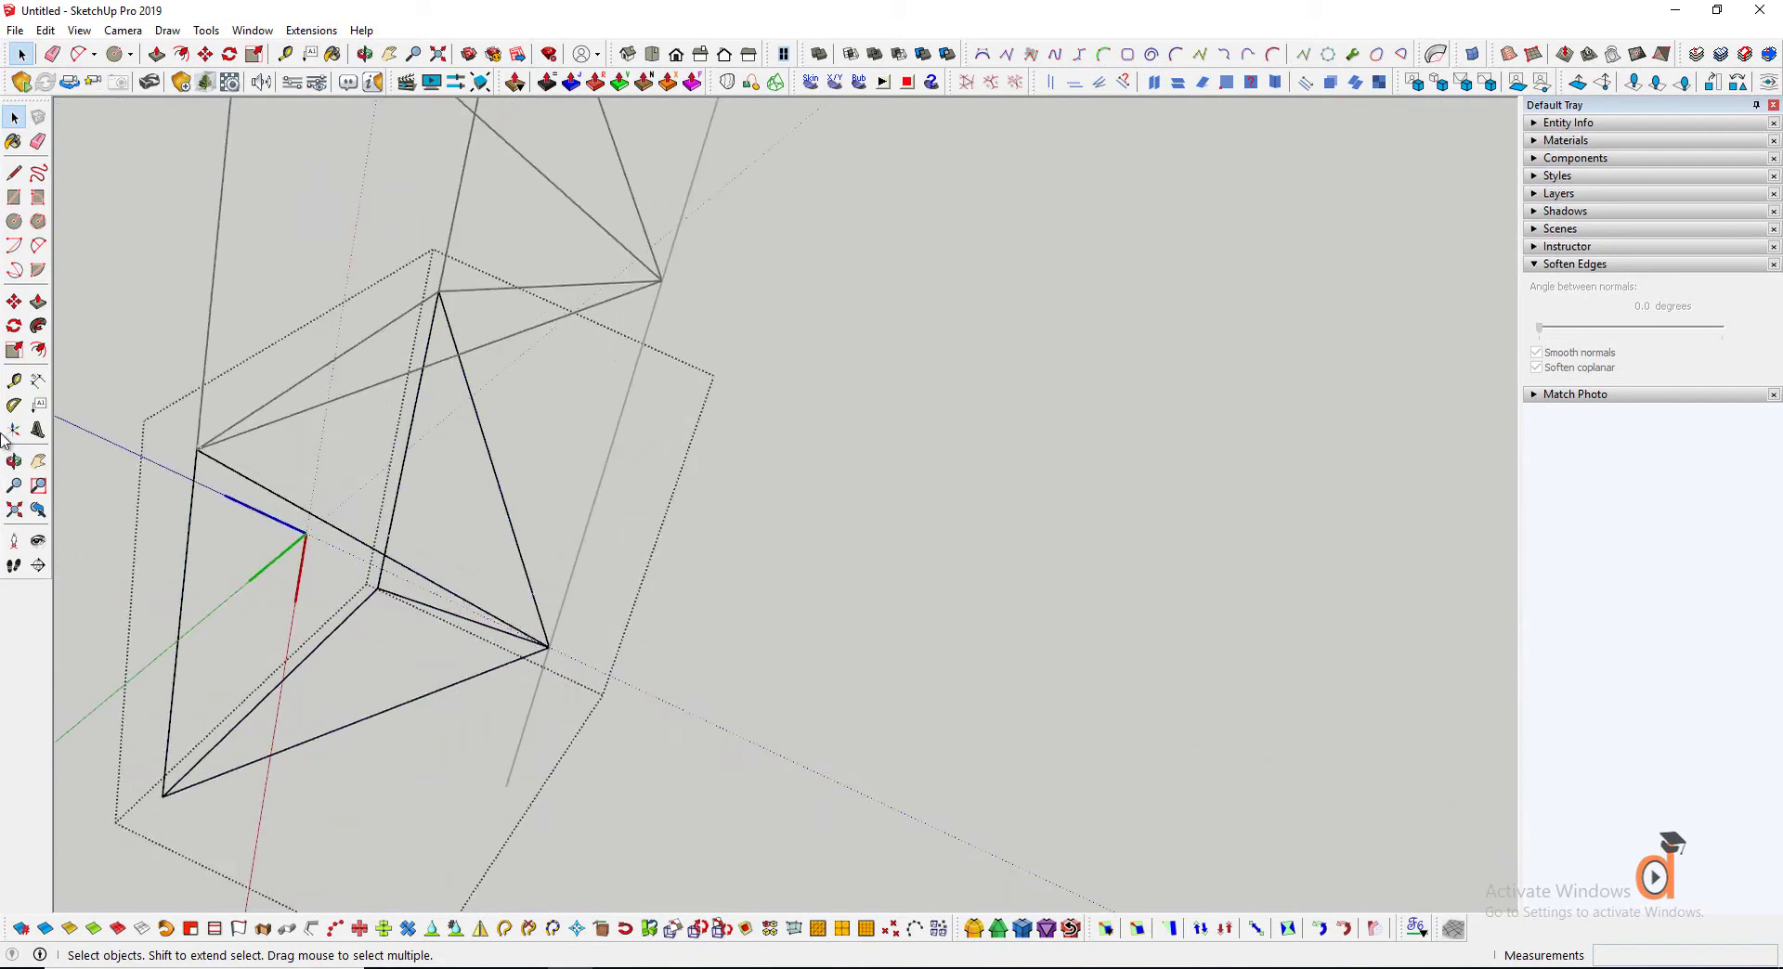
Draw two intersecting circles with a 0.05 m radius centred on the pyramid's apex
{"action": "left_click_drag", "start_coordinate": [501, 658], "coordinate": [599, 551]}
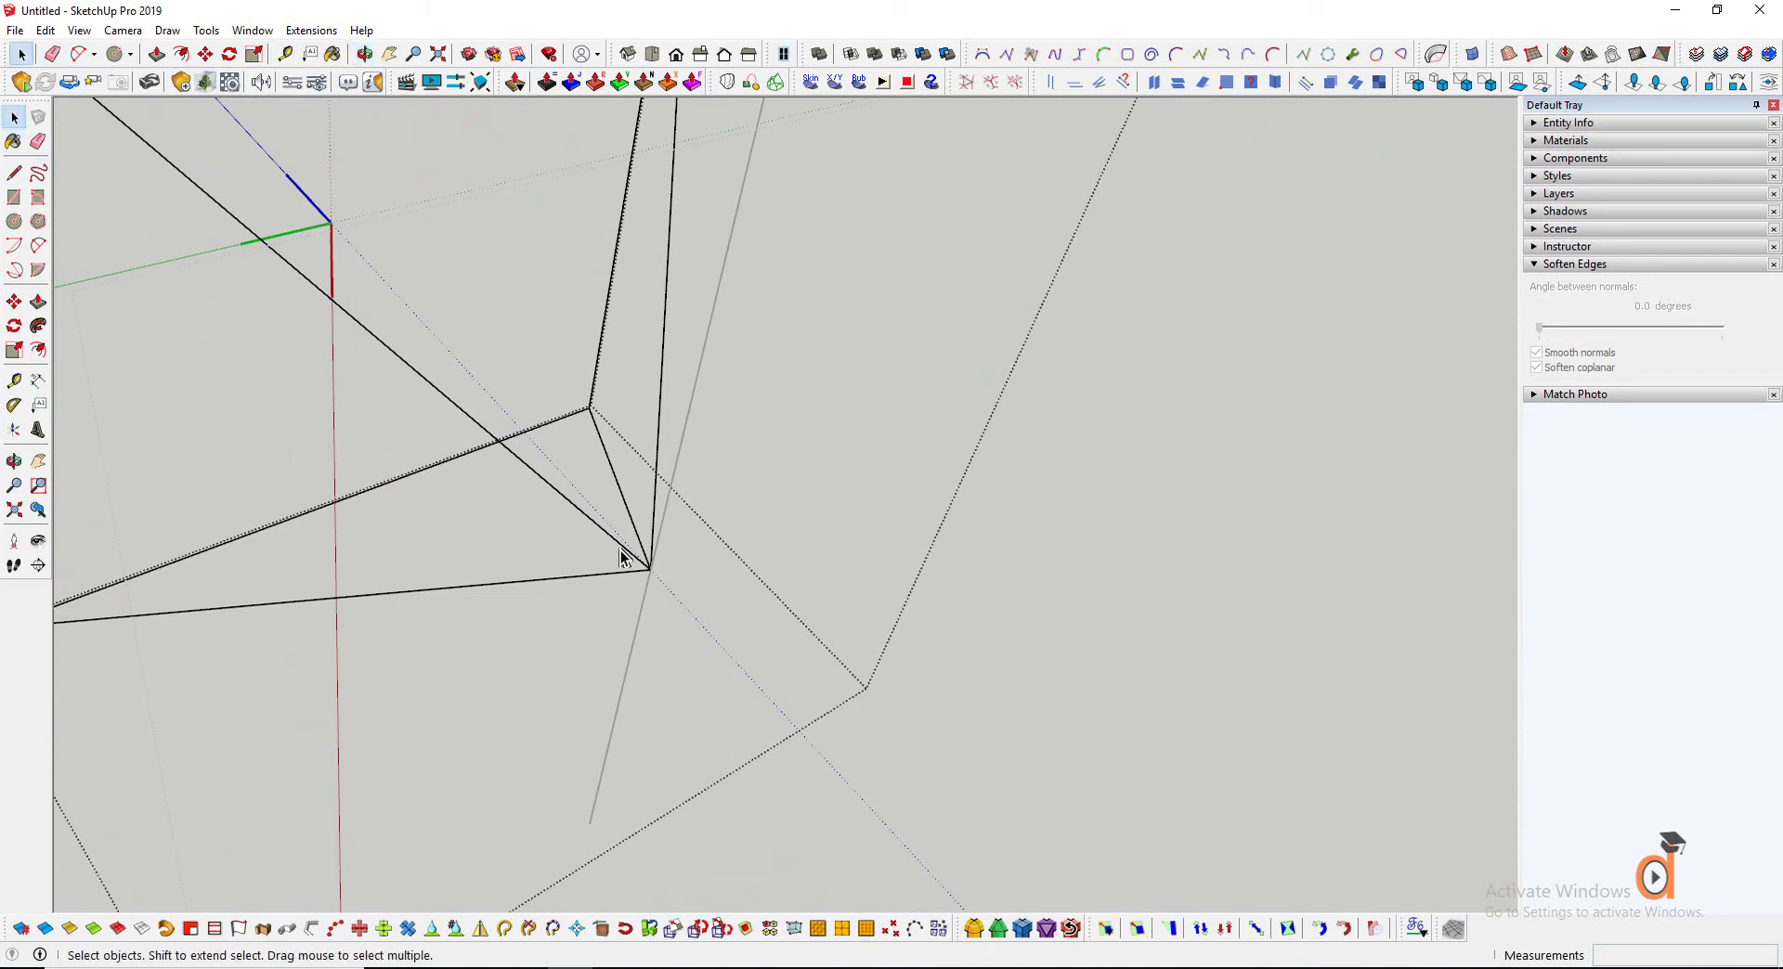
{"action": "left_click", "coordinate": [14, 221]}
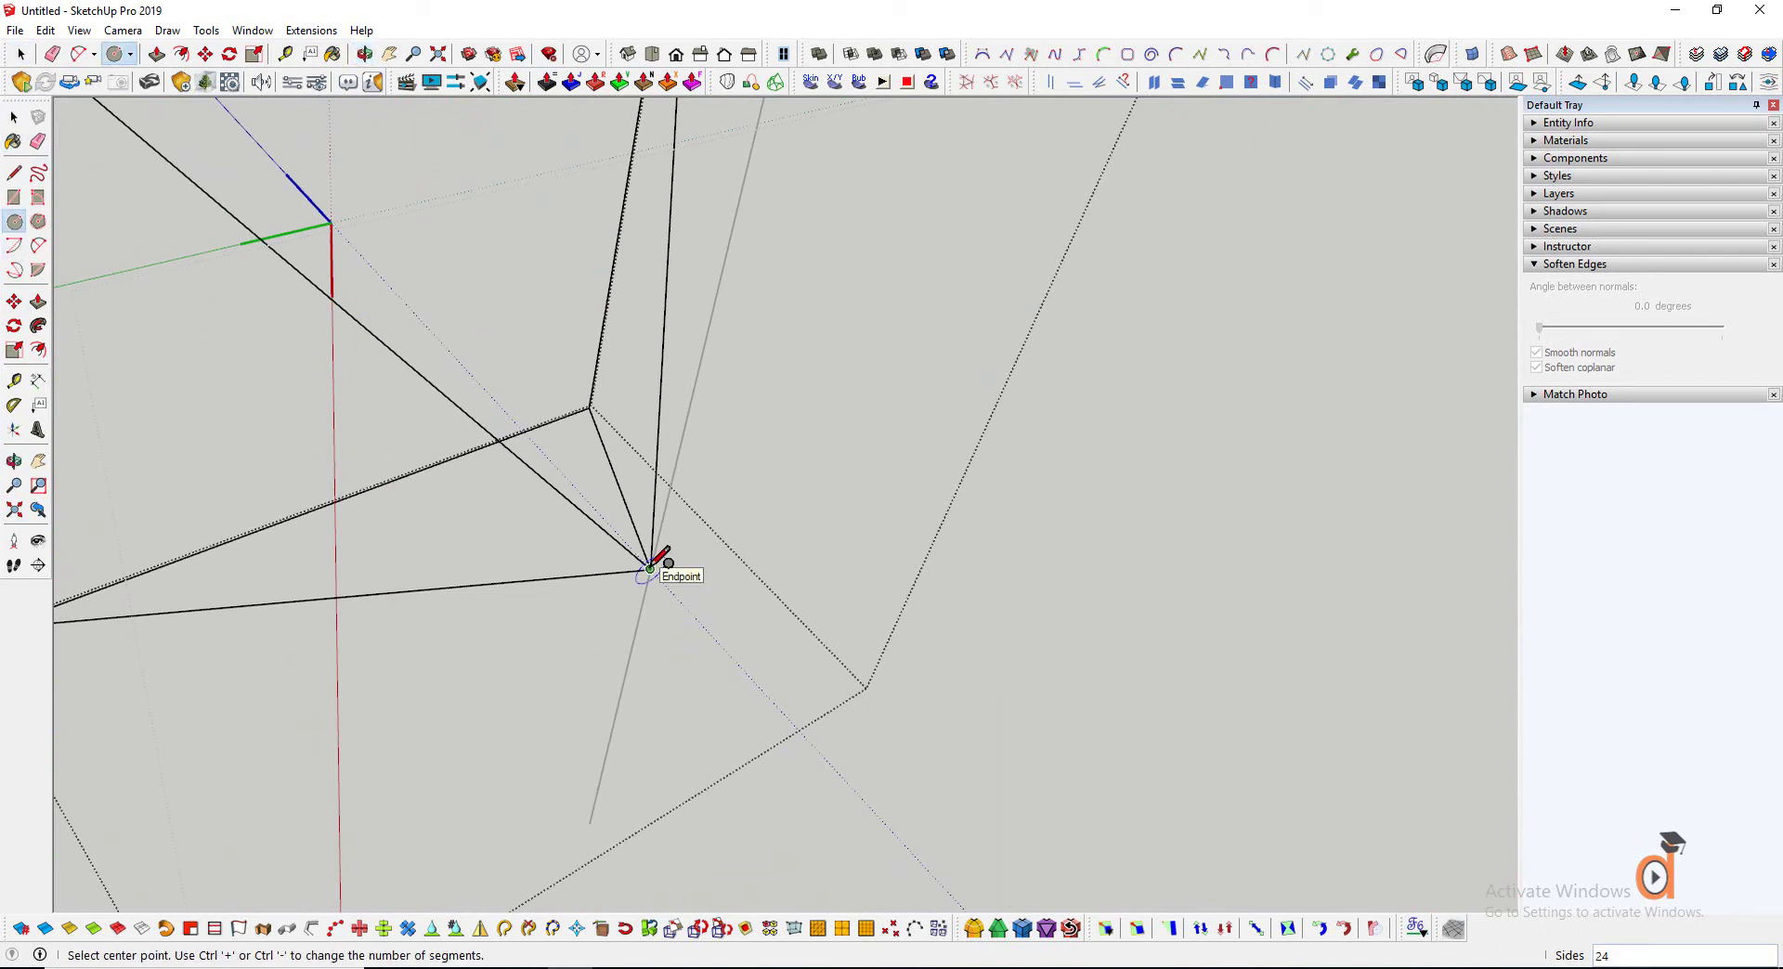
{"action": "left_click", "coordinate": [702, 553]}
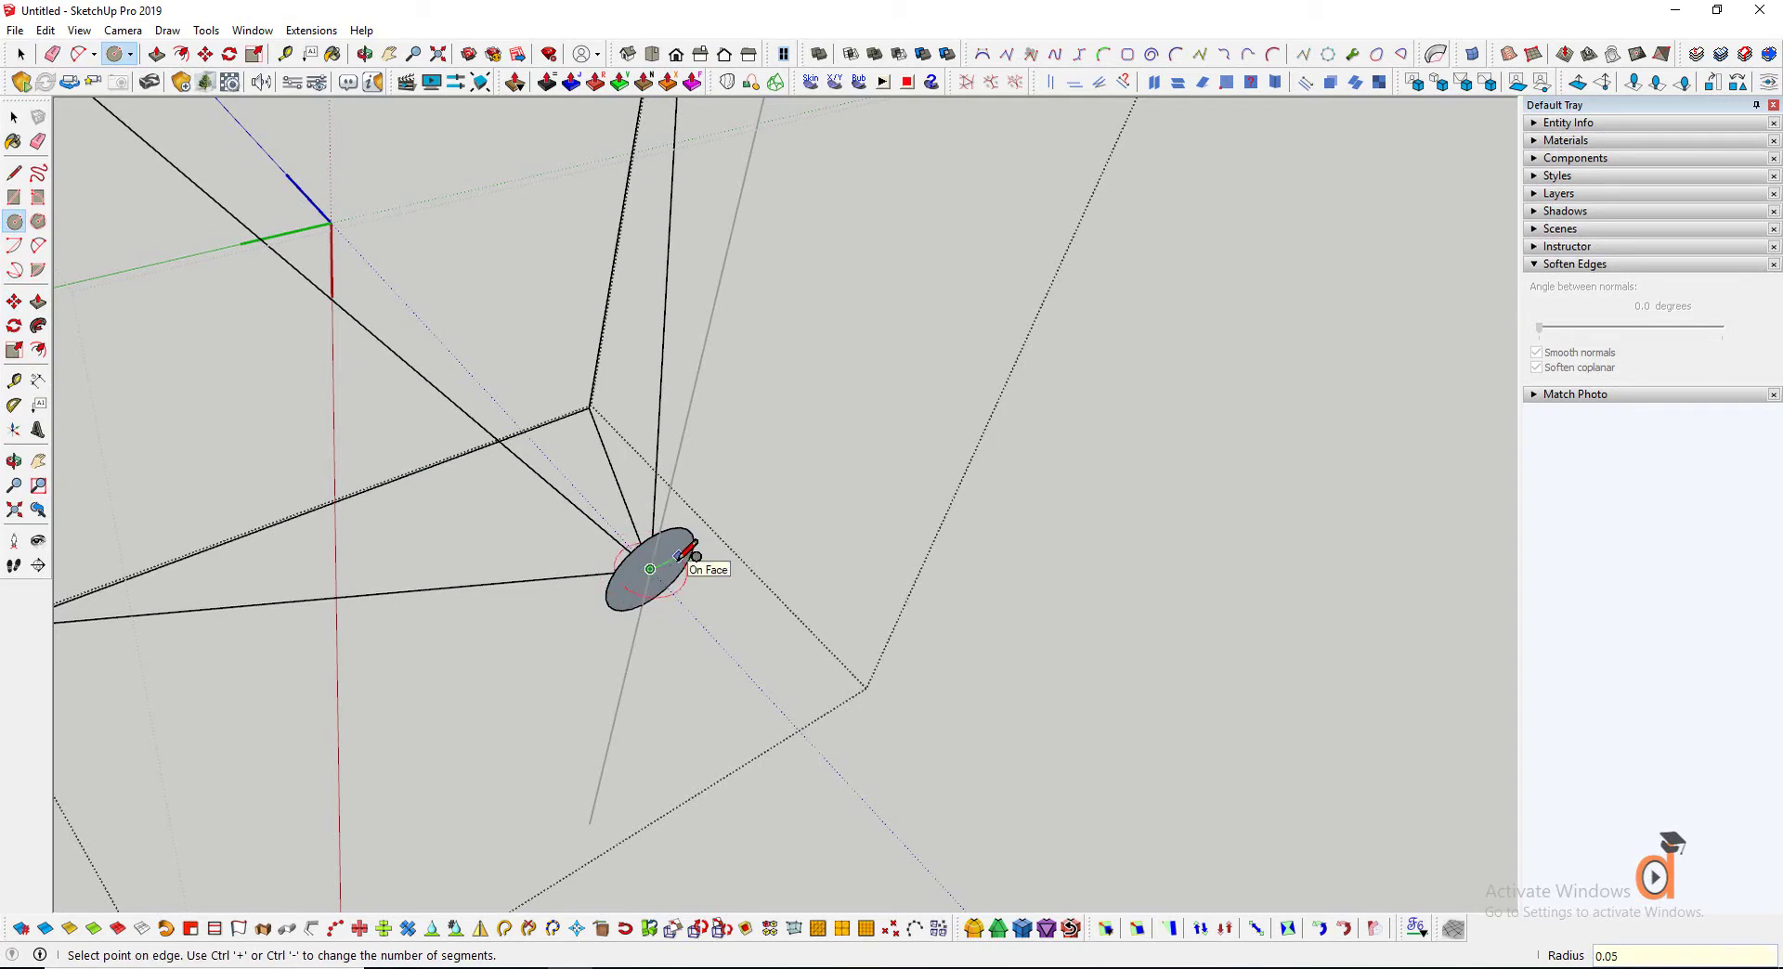
{"action": "left_click", "coordinate": [679, 555]}
{"action": "key", "text": "space"}
{"action": "scroll", "coordinate": [638, 583], "scroll_direction": "up", "scroll_amount": 3}
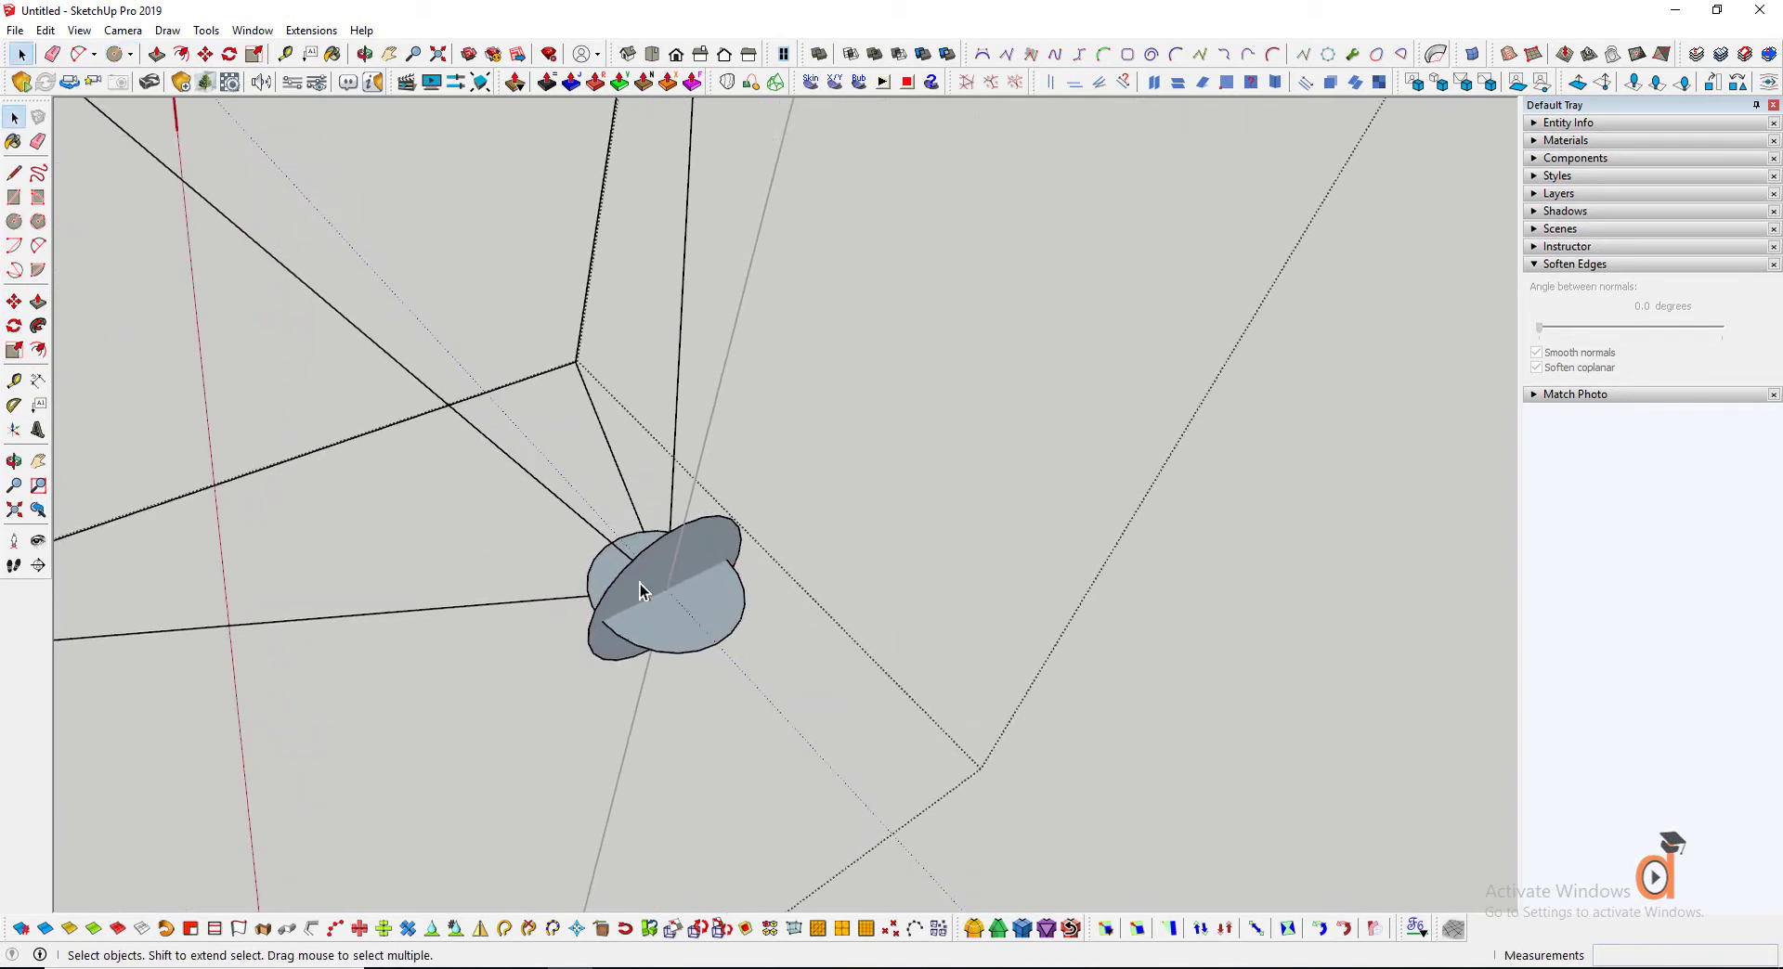
Sweep one circle around the other with Follow Me to create a sphere at the apex
{"action": "left_click", "coordinate": [615, 583]}
{"action": "left_click", "coordinate": [38, 326]}
{"action": "left_click", "coordinate": [647, 637]}
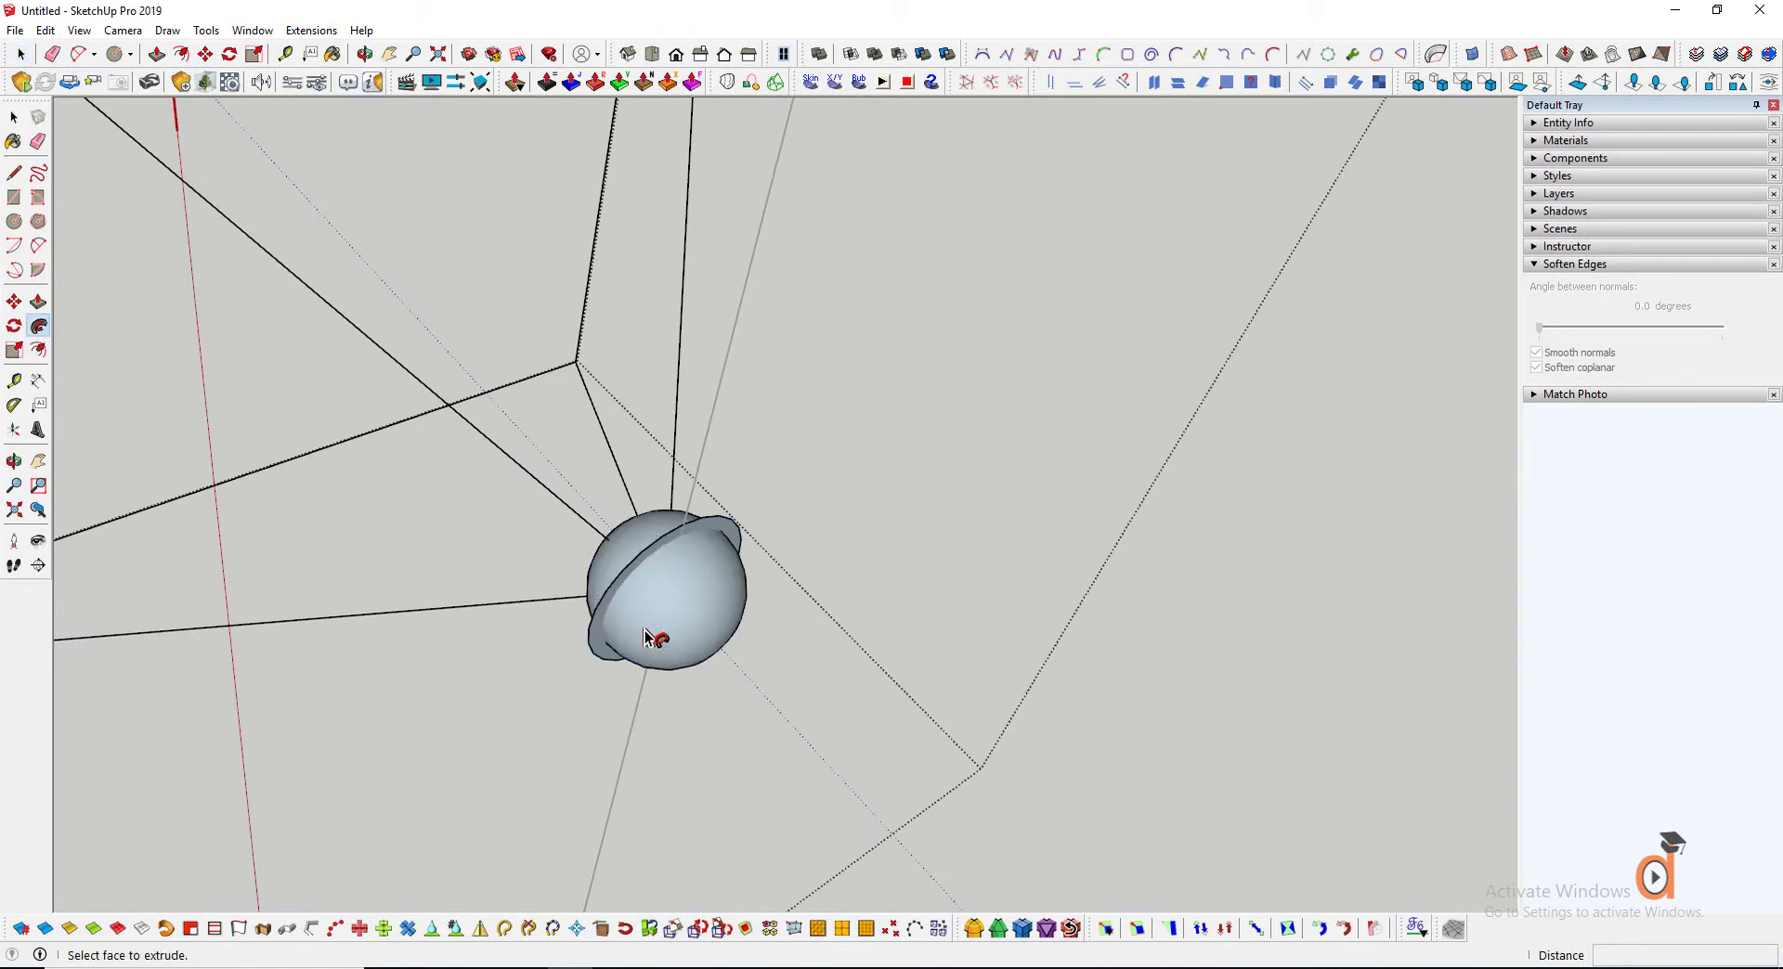
Delete the leftover path circle around the sphere and reverse the sphere's faces
{"action": "left_click", "coordinate": [644, 552]}
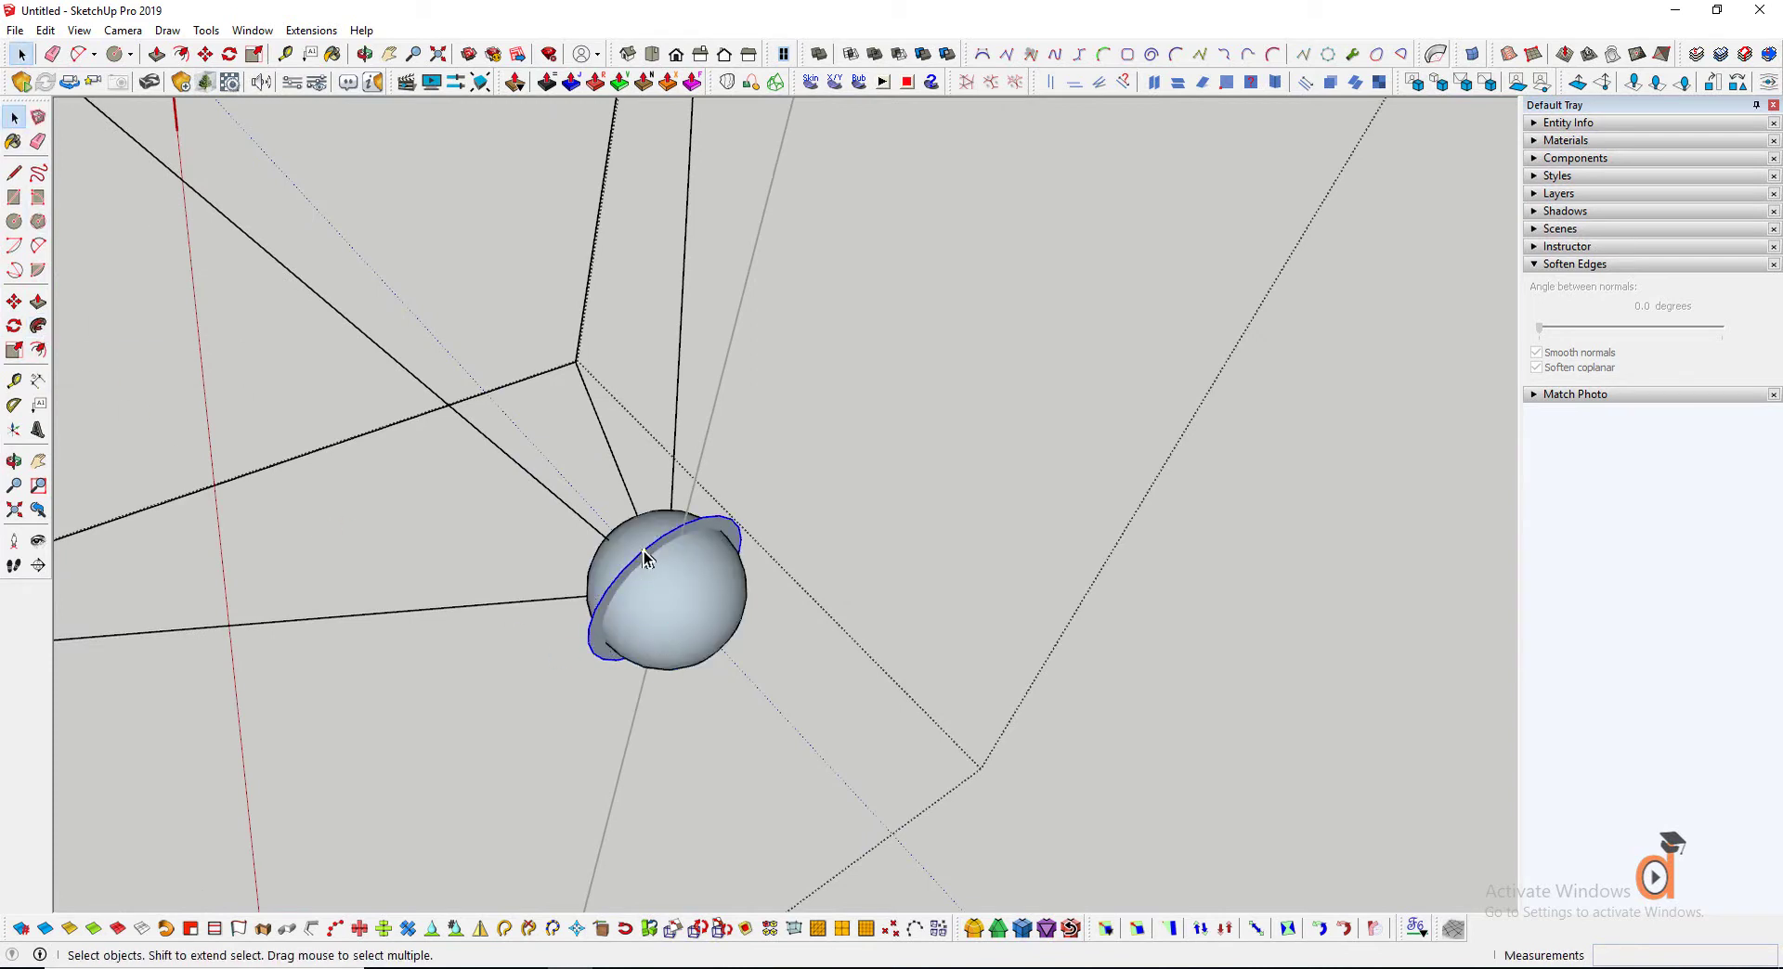
{"action": "key", "text": "Delete"}
{"action": "right_click", "coordinate": [658, 590]}
{"action": "left_click", "coordinate": [723, 771]}
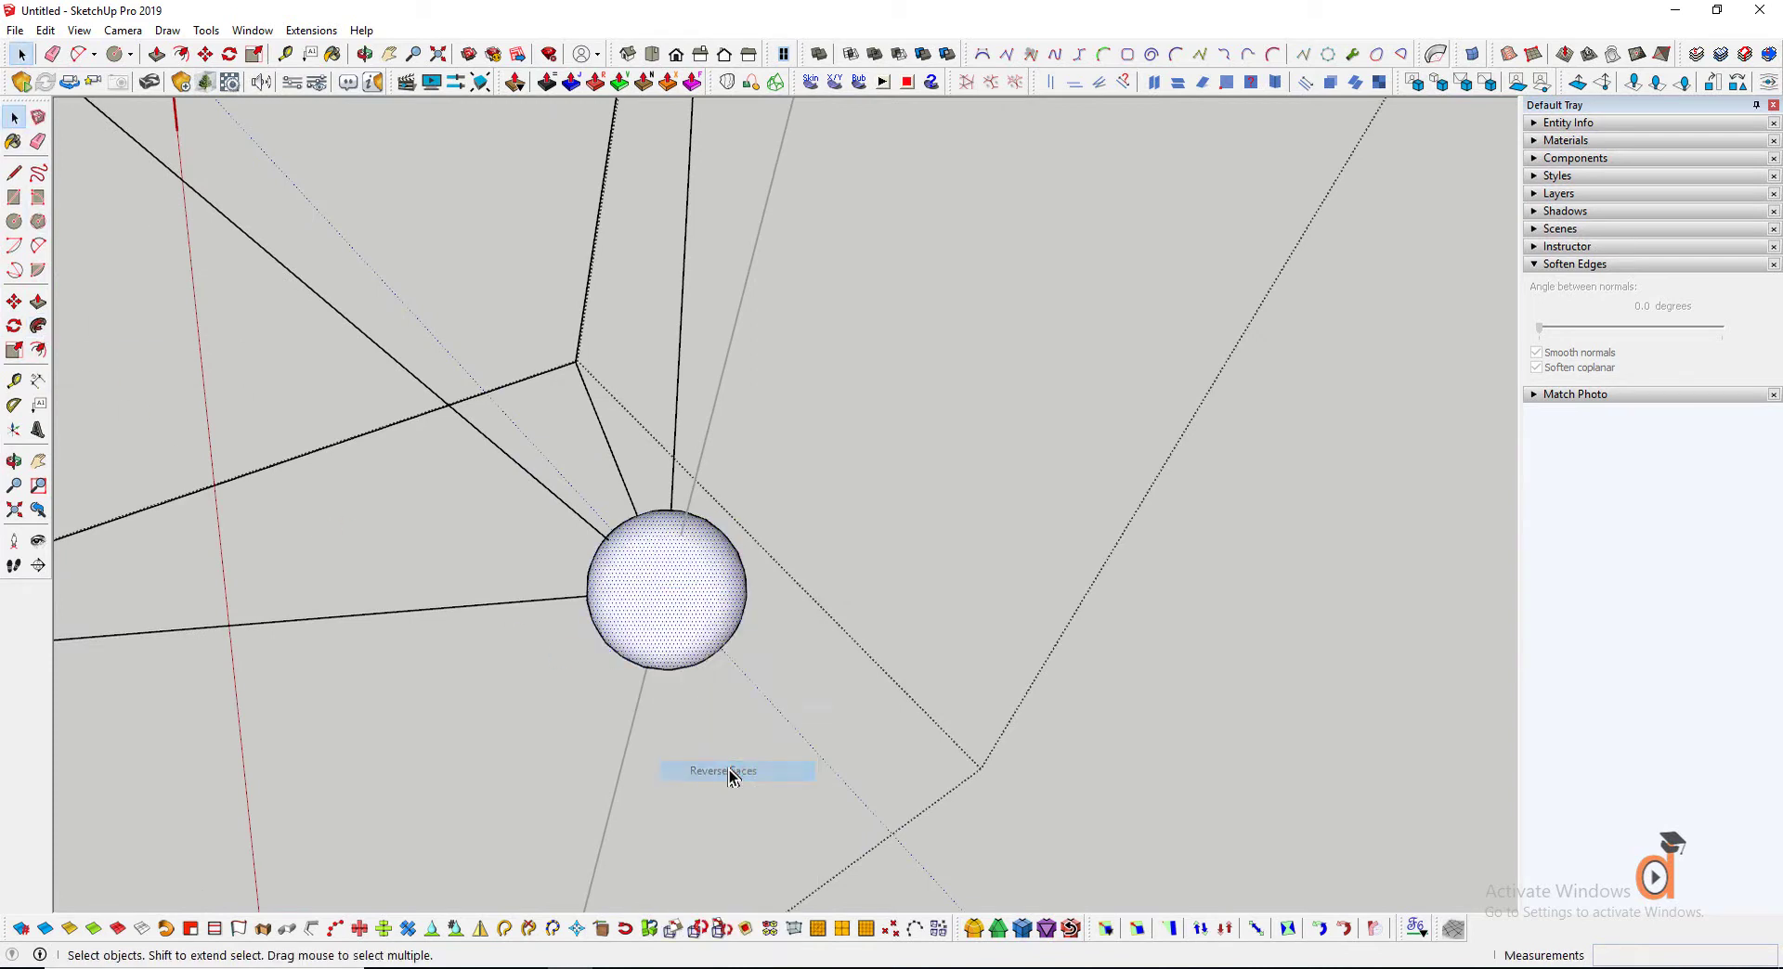
Make a group from the whole sphere at the pyramid's apex
{"action": "scroll", "coordinate": [728, 770], "scroll_direction": "down", "scroll_amount": 10}
{"action": "scroll", "coordinate": [530, 557], "scroll_direction": "down", "scroll_amount": 6}
{"action": "scroll", "coordinate": [910, 726], "scroll_direction": "up", "scroll_amount": 2}
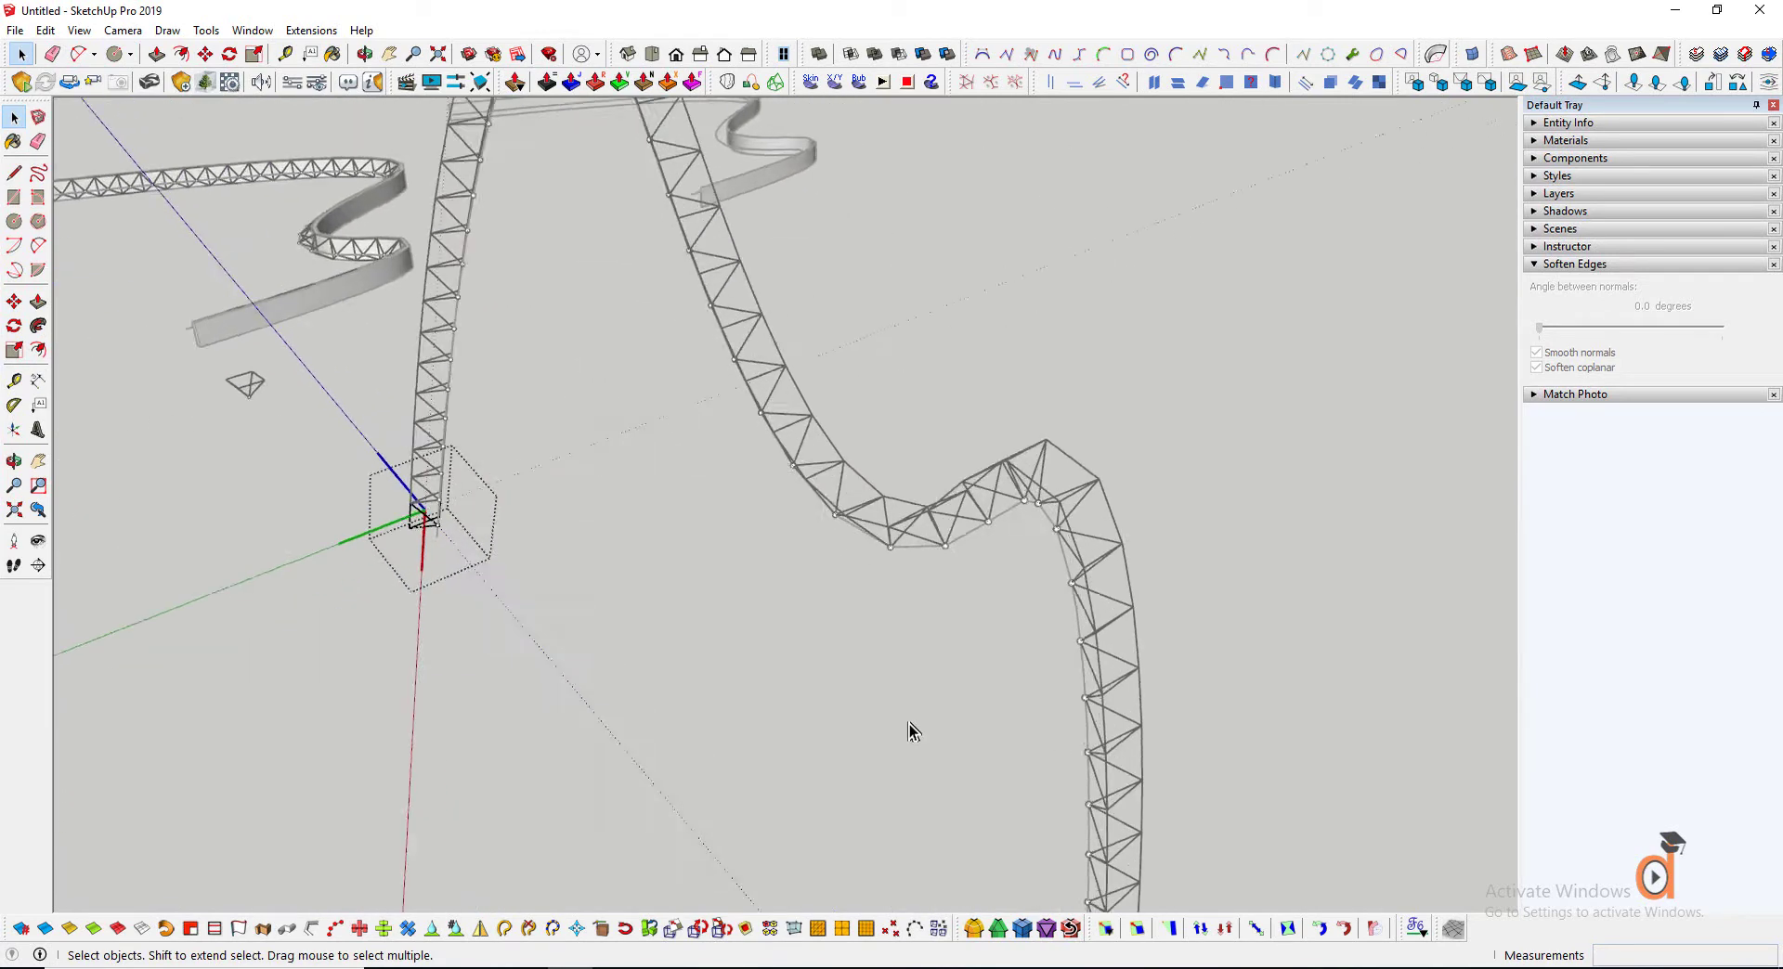
{"action": "scroll", "coordinate": [905, 743], "scroll_direction": "down", "scroll_amount": 2}
{"action": "scroll", "coordinate": [624, 602], "scroll_direction": "up", "scroll_amount": 8}
{"action": "scroll", "coordinate": [624, 601], "scroll_direction": "up", "scroll_amount": 3}
{"action": "right_click", "coordinate": [616, 616]}
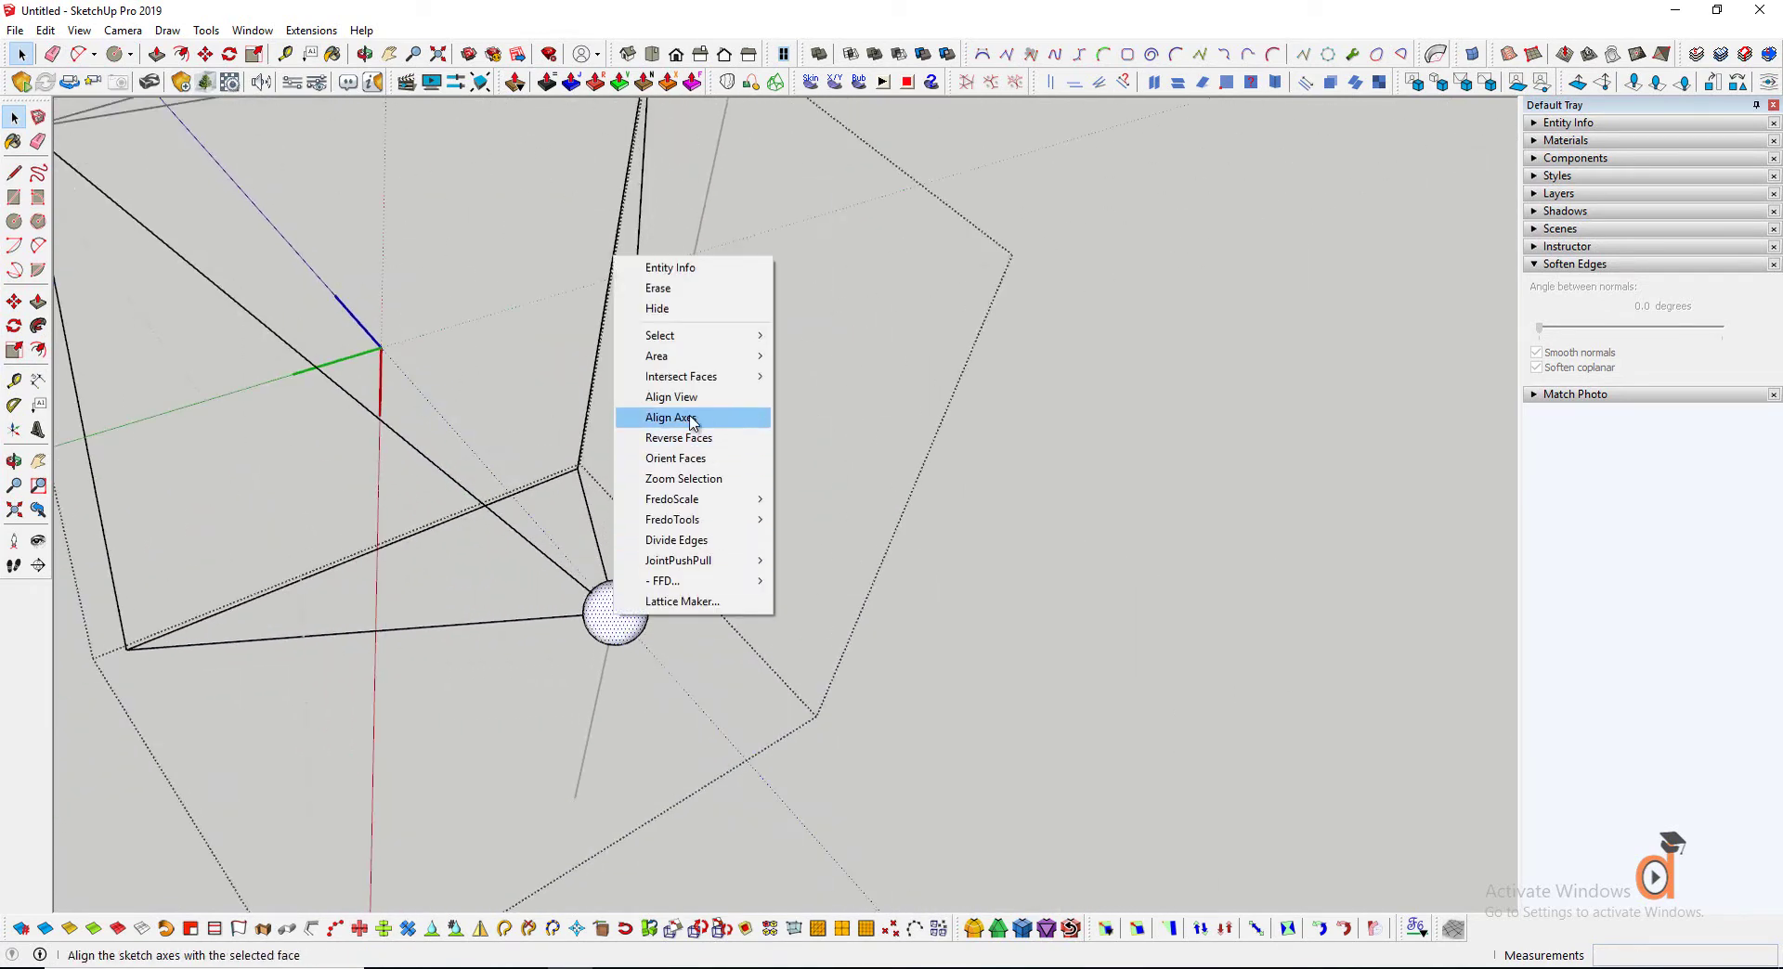
{"action": "left_click", "coordinate": [621, 634]}
{"action": "right_click", "coordinate": [620, 633]}
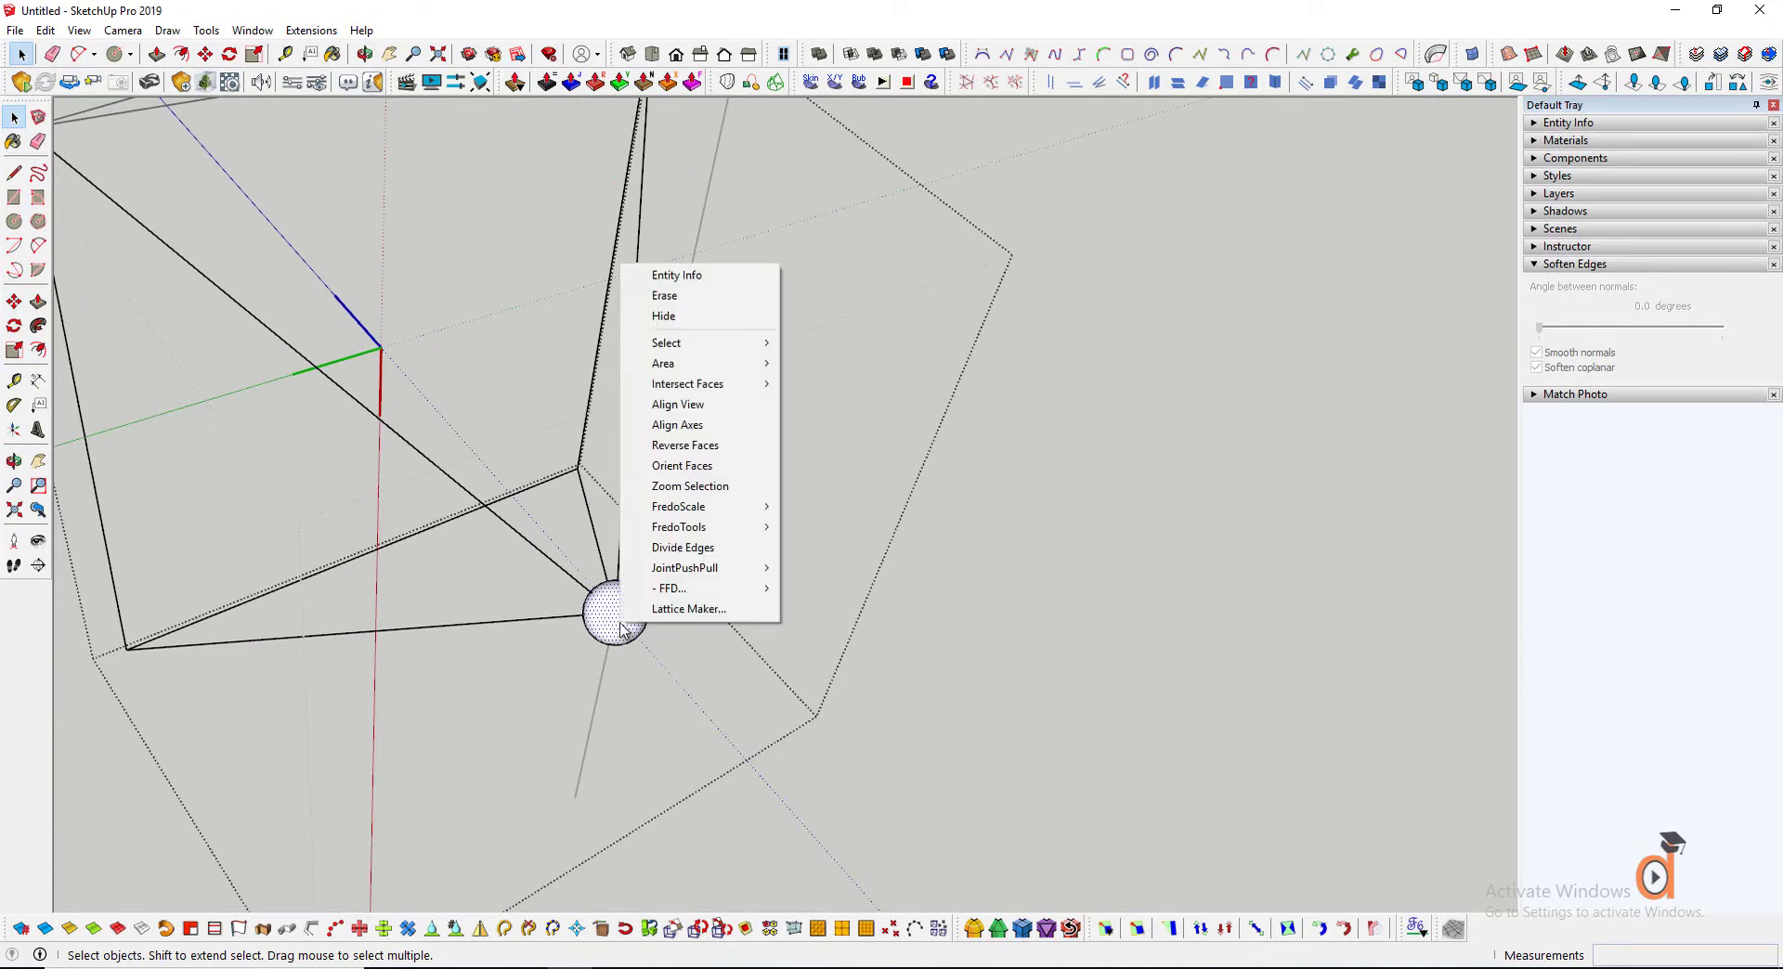
{"action": "left_click", "coordinate": [613, 629]}
{"action": "right_click", "coordinate": [617, 627]}
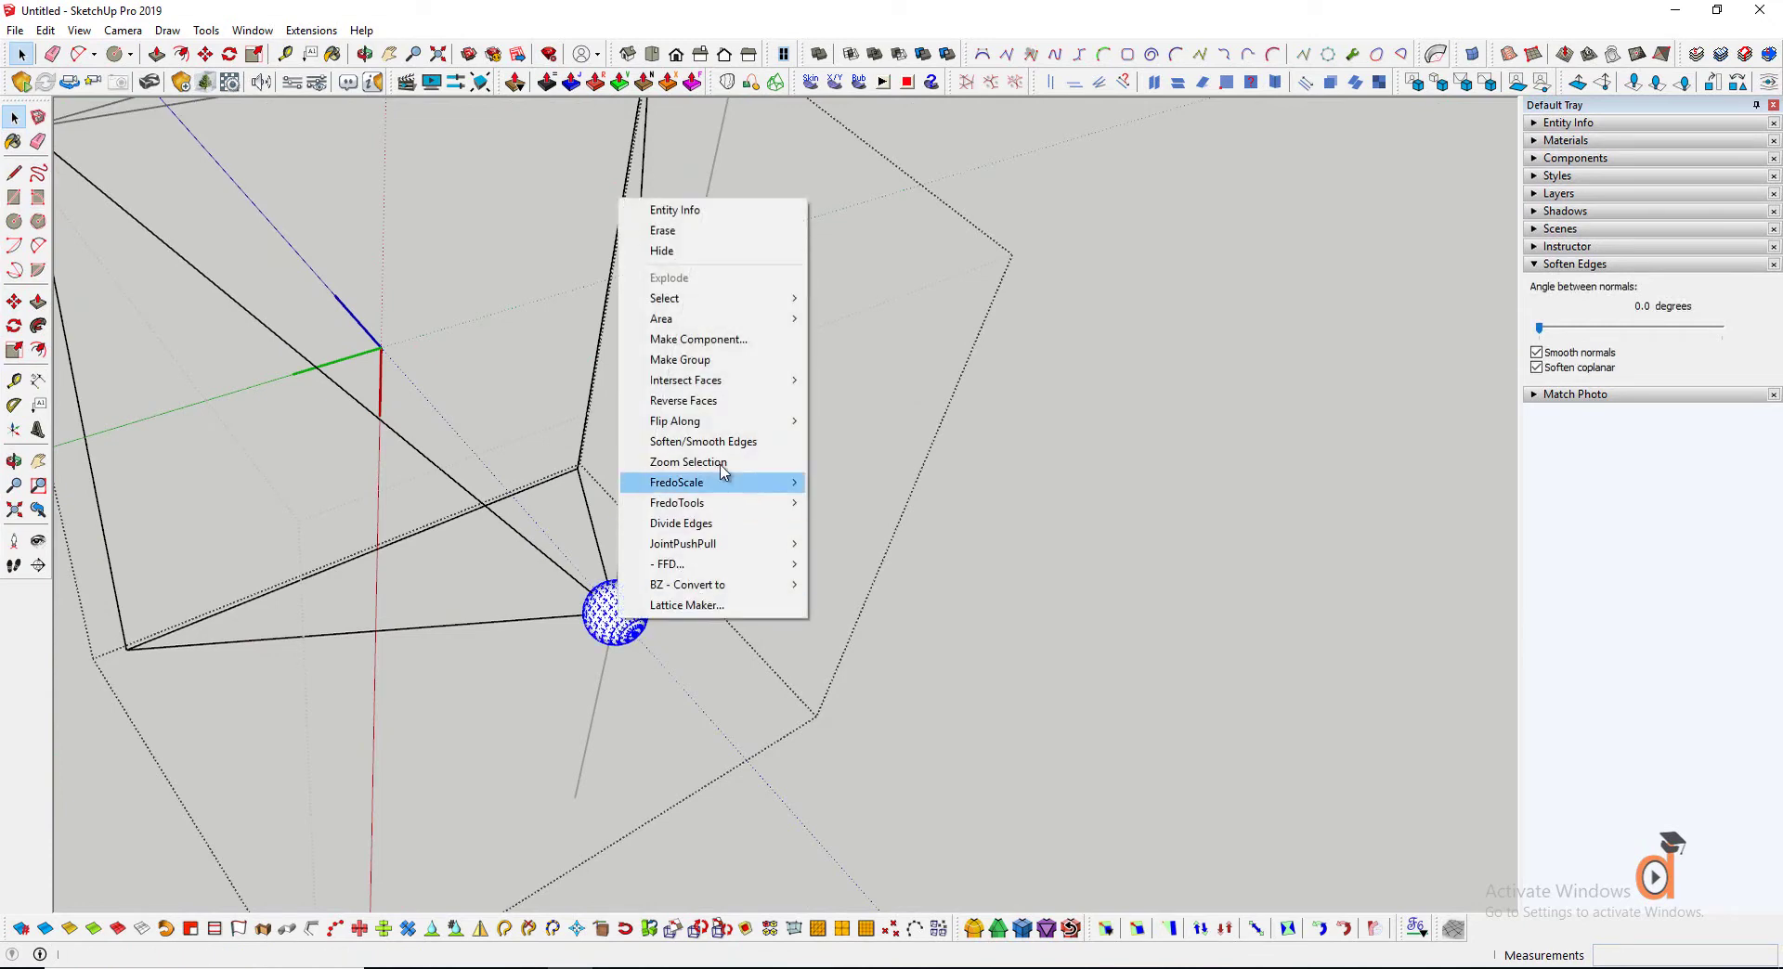
{"action": "left_click", "coordinate": [692, 358]}
Hide the sphere group inside the pyramid component and close the component
{"action": "right_click", "coordinate": [626, 606]}
{"action": "left_click", "coordinate": [670, 252]}
{"action": "scroll", "coordinate": [850, 613], "scroll_direction": "down", "scroll_amount": 4}
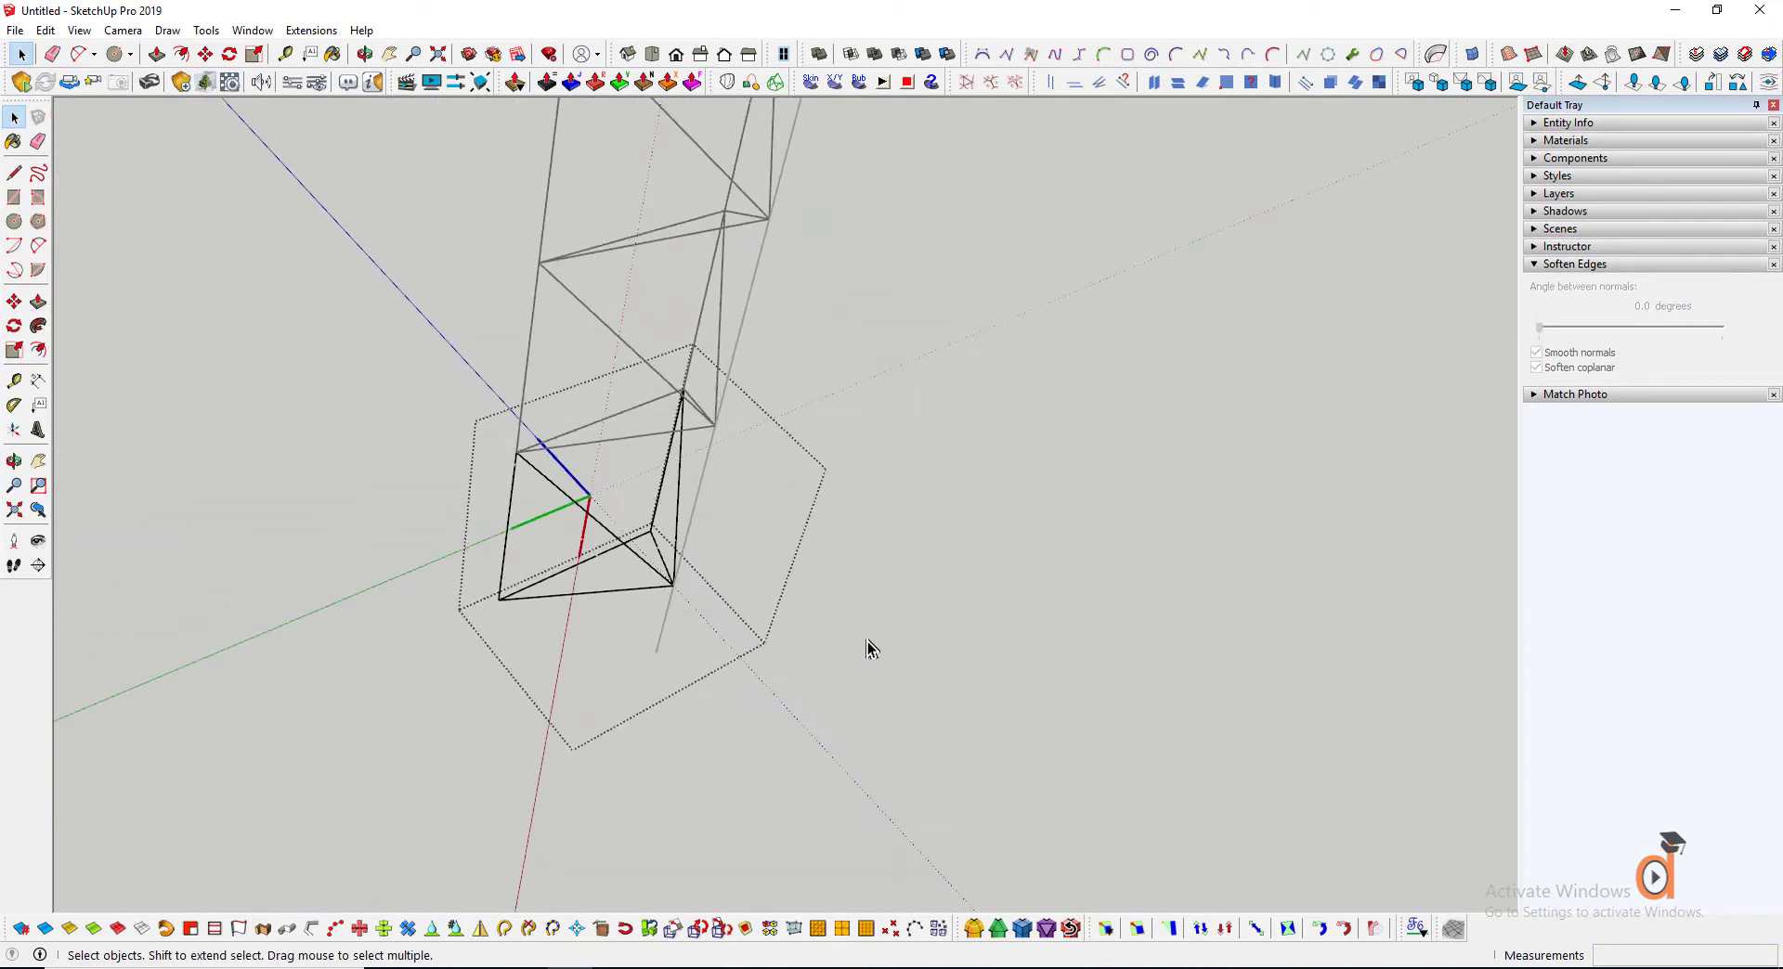
{"action": "left_click", "coordinate": [867, 642]}
{"action": "scroll", "coordinate": [867, 643], "scroll_direction": "down", "scroll_amount": 2}
{"action": "scroll", "coordinate": [689, 598], "scroll_direction": "up", "scroll_amount": 1}
{"action": "scroll", "coordinate": [620, 613], "scroll_direction": "up", "scroll_amount": 4}
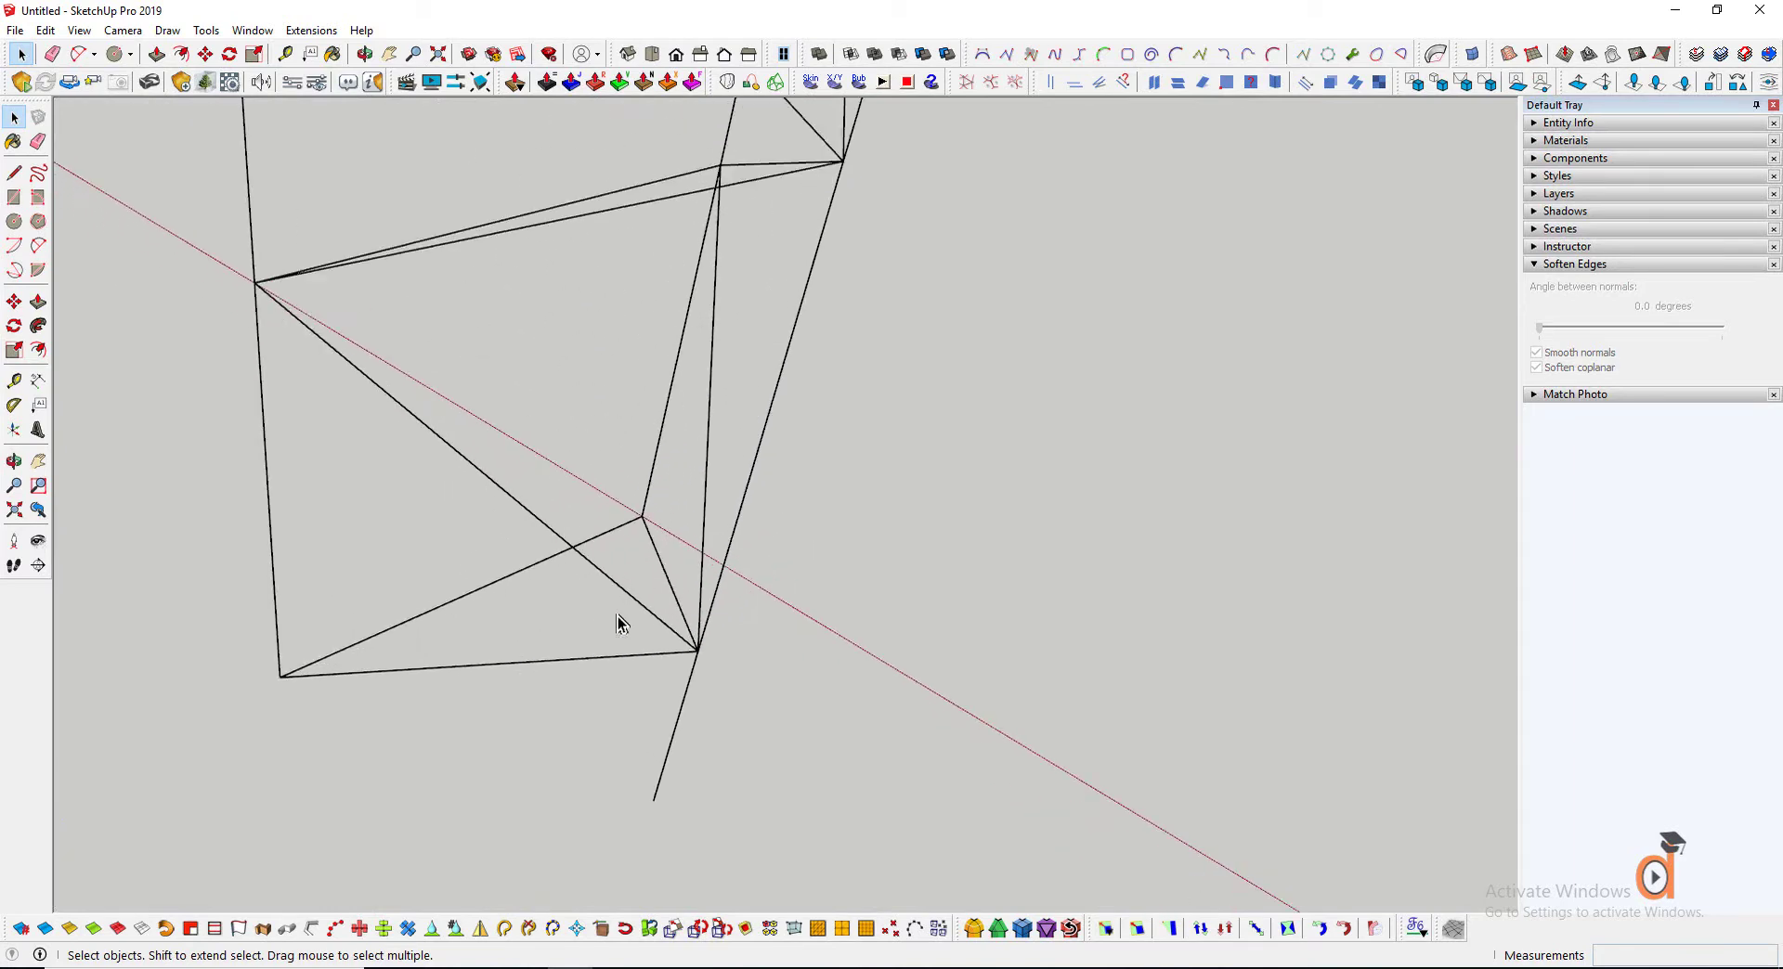
Unhide all hidden objects in the model to bring back the exterior ceiling
{"action": "left_click", "coordinate": [44, 30]}
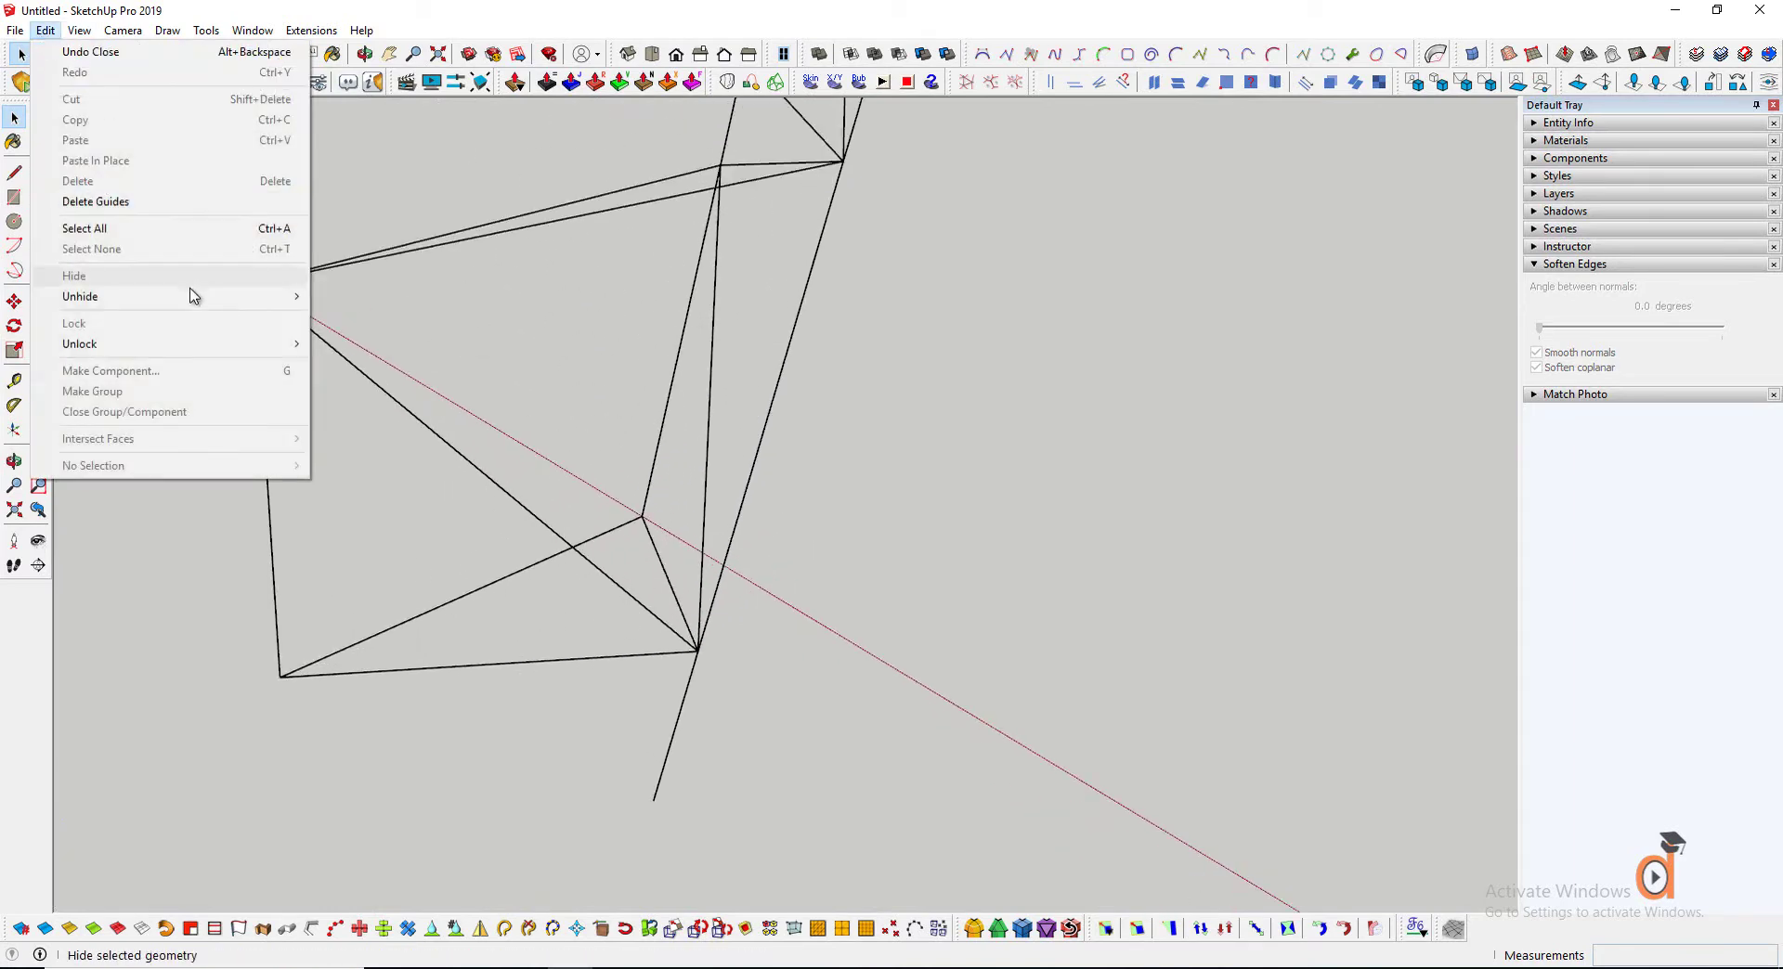
{"action": "mouse_move", "coordinate": [187, 295]}
{"action": "left_click", "coordinate": [351, 339]}
{"action": "scroll", "coordinate": [528, 587], "scroll_direction": "down", "scroll_amount": 2}
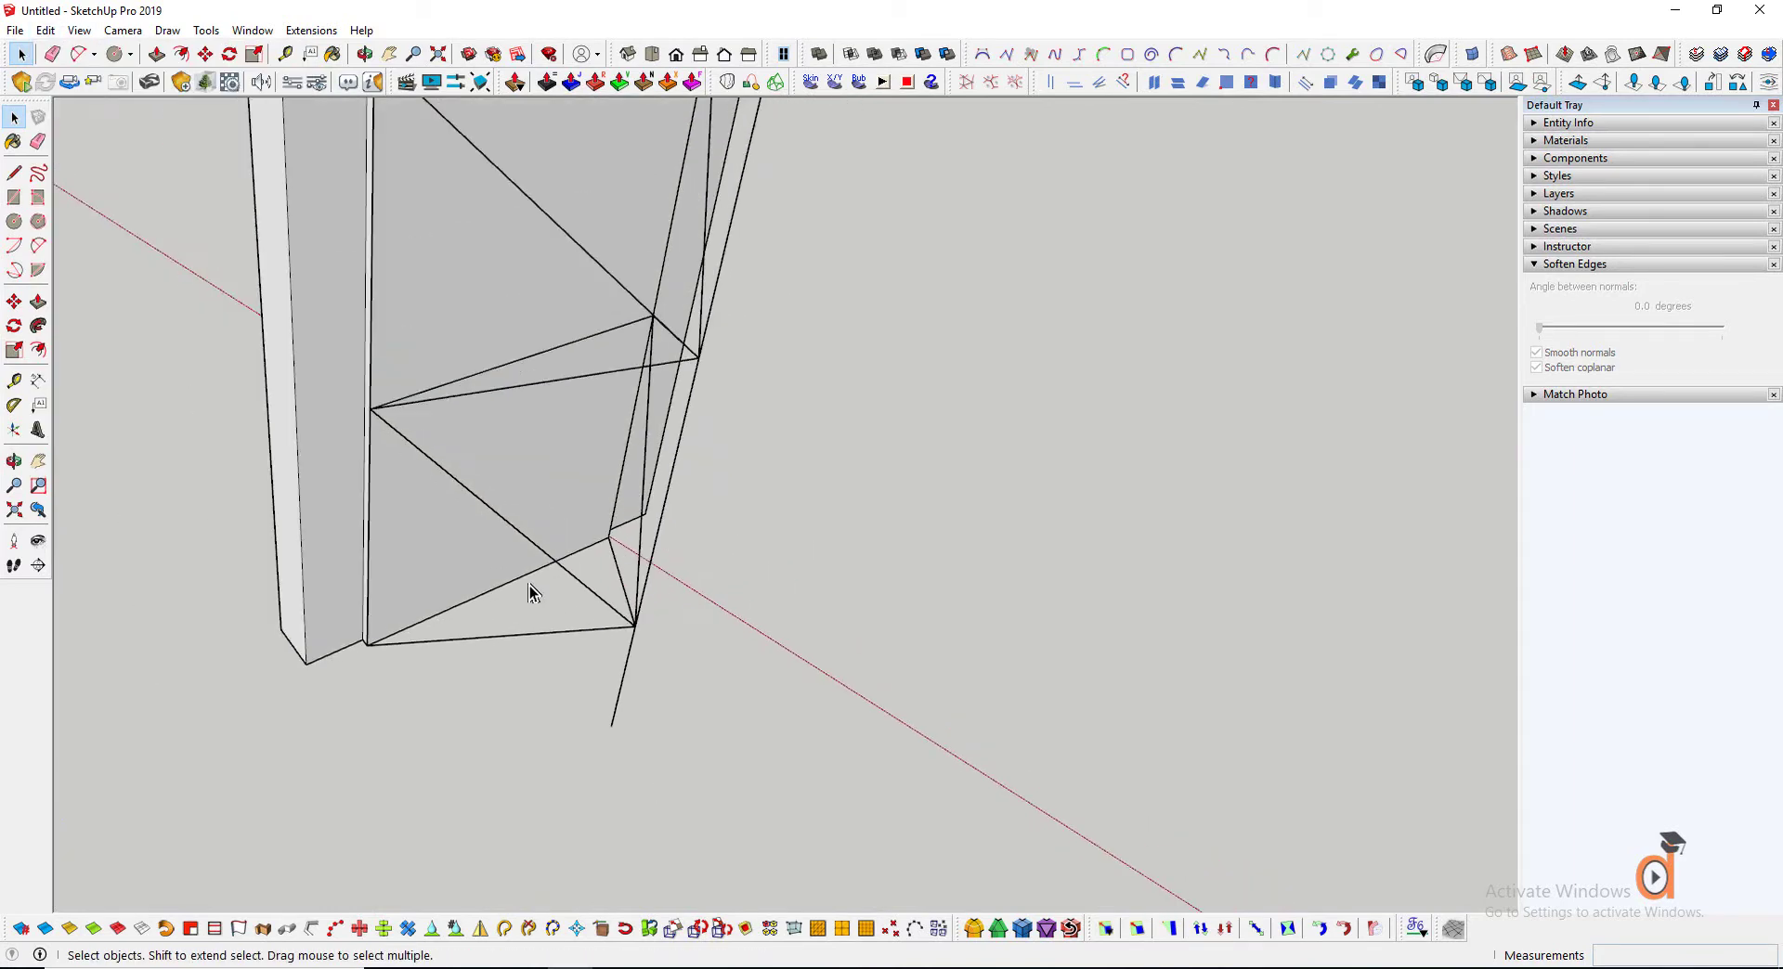
{"action": "left_click", "coordinate": [45, 30]}
{"action": "mouse_move", "coordinate": [232, 296]}
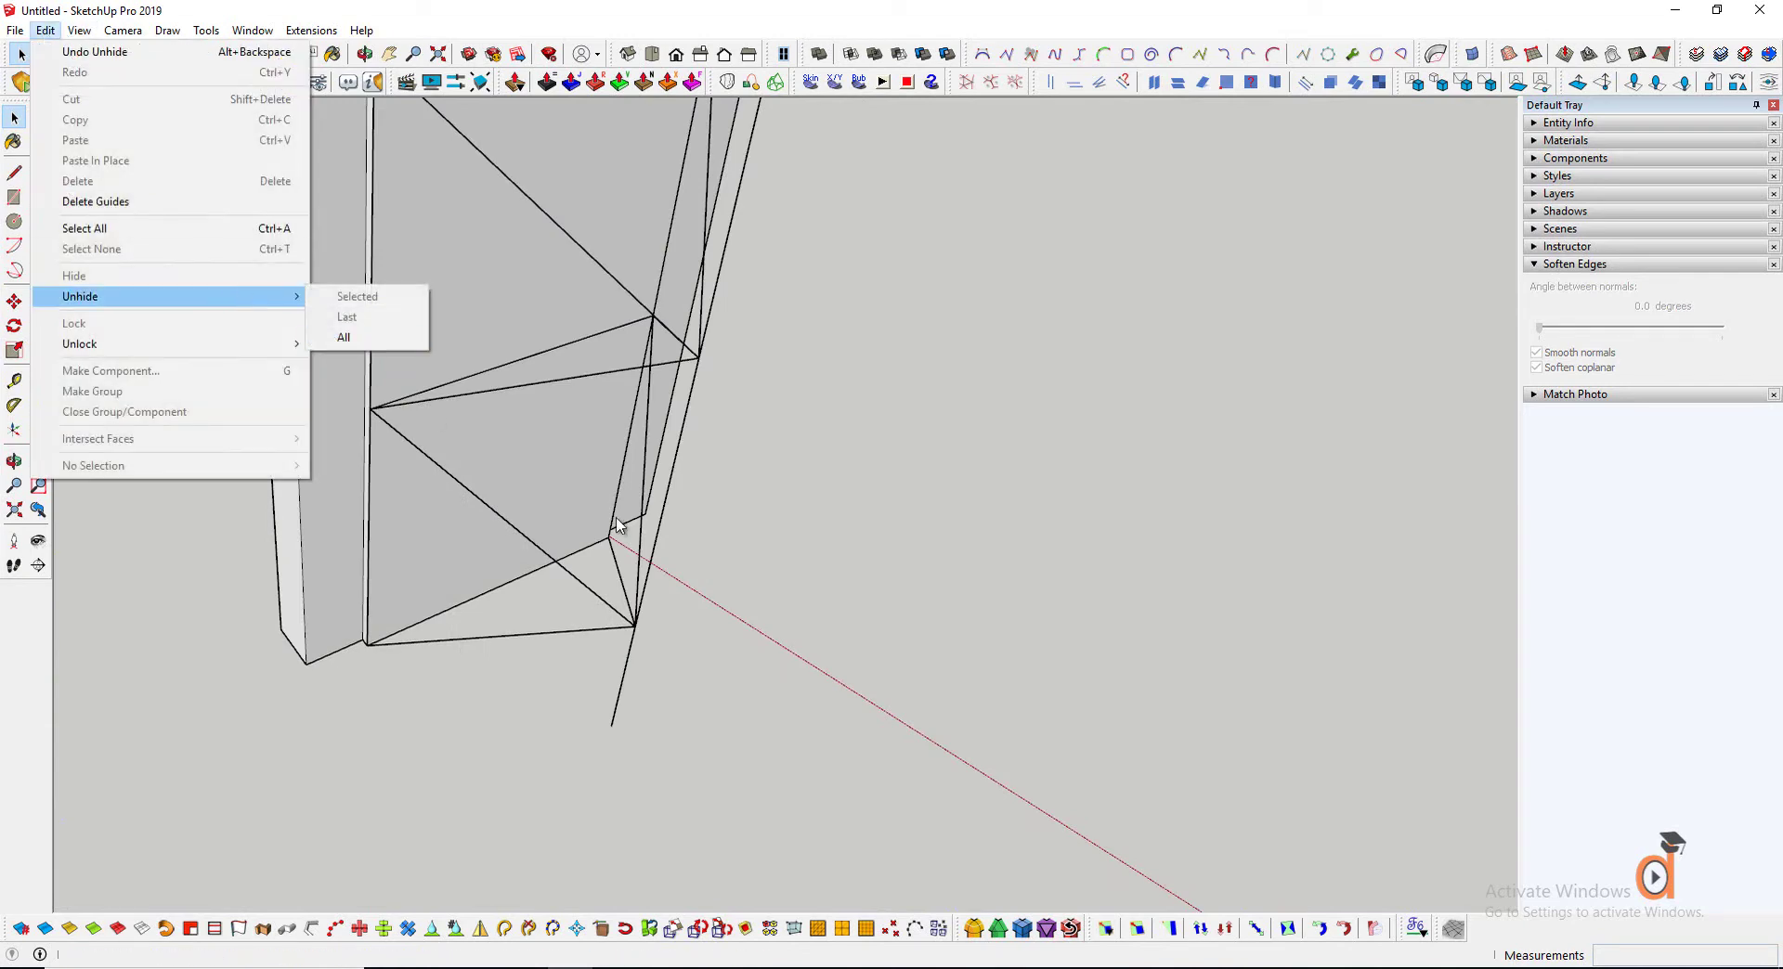
{"action": "left_click", "coordinate": [403, 689]}
{"action": "scroll", "coordinate": [436, 687], "scroll_direction": "down", "scroll_amount": 4}
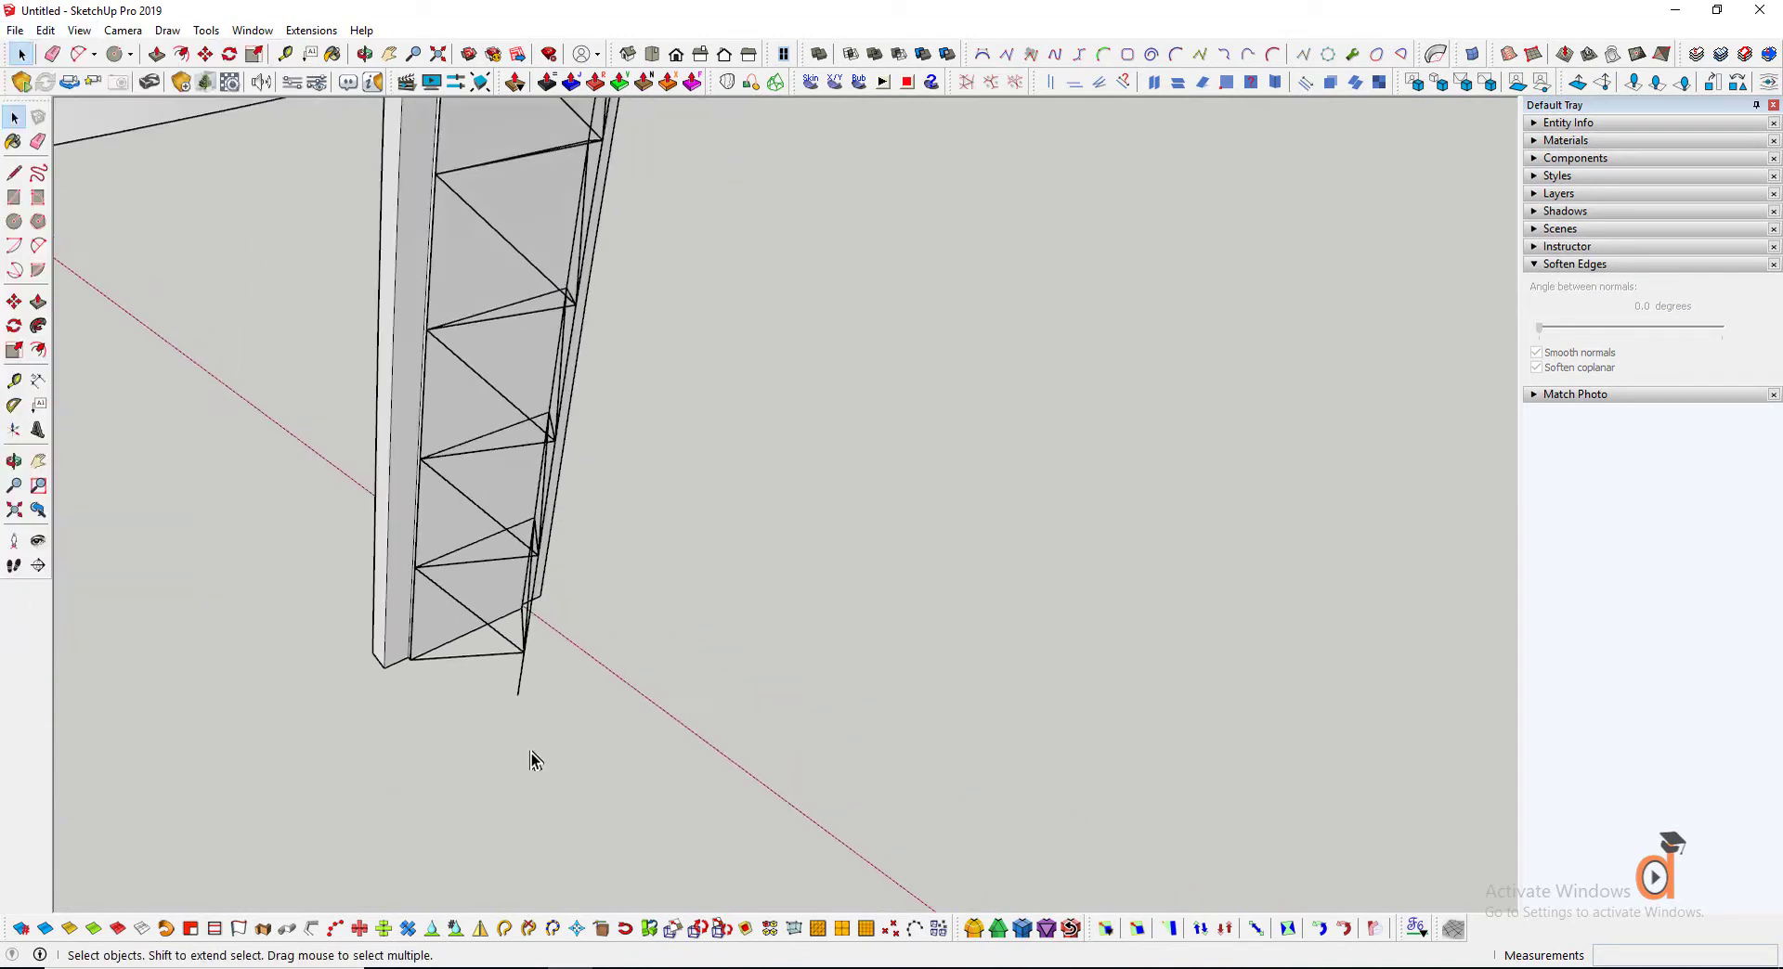
Undo the unhiding of all objects, the component closing and the hiding of the apex spheres
{"action": "scroll", "coordinate": [532, 754], "scroll_direction": "up", "scroll_amount": 2}
{"action": "key", "text": "ctrl+z"}
{"action": "key", "text": "ctrl+z"}
{"action": "key", "text": "ctrl+z"}
{"action": "left_click", "coordinate": [694, 707]}
{"action": "scroll", "coordinate": [506, 574], "scroll_direction": "up", "scroll_amount": 3}
{"action": "left_click", "coordinate": [538, 636]}
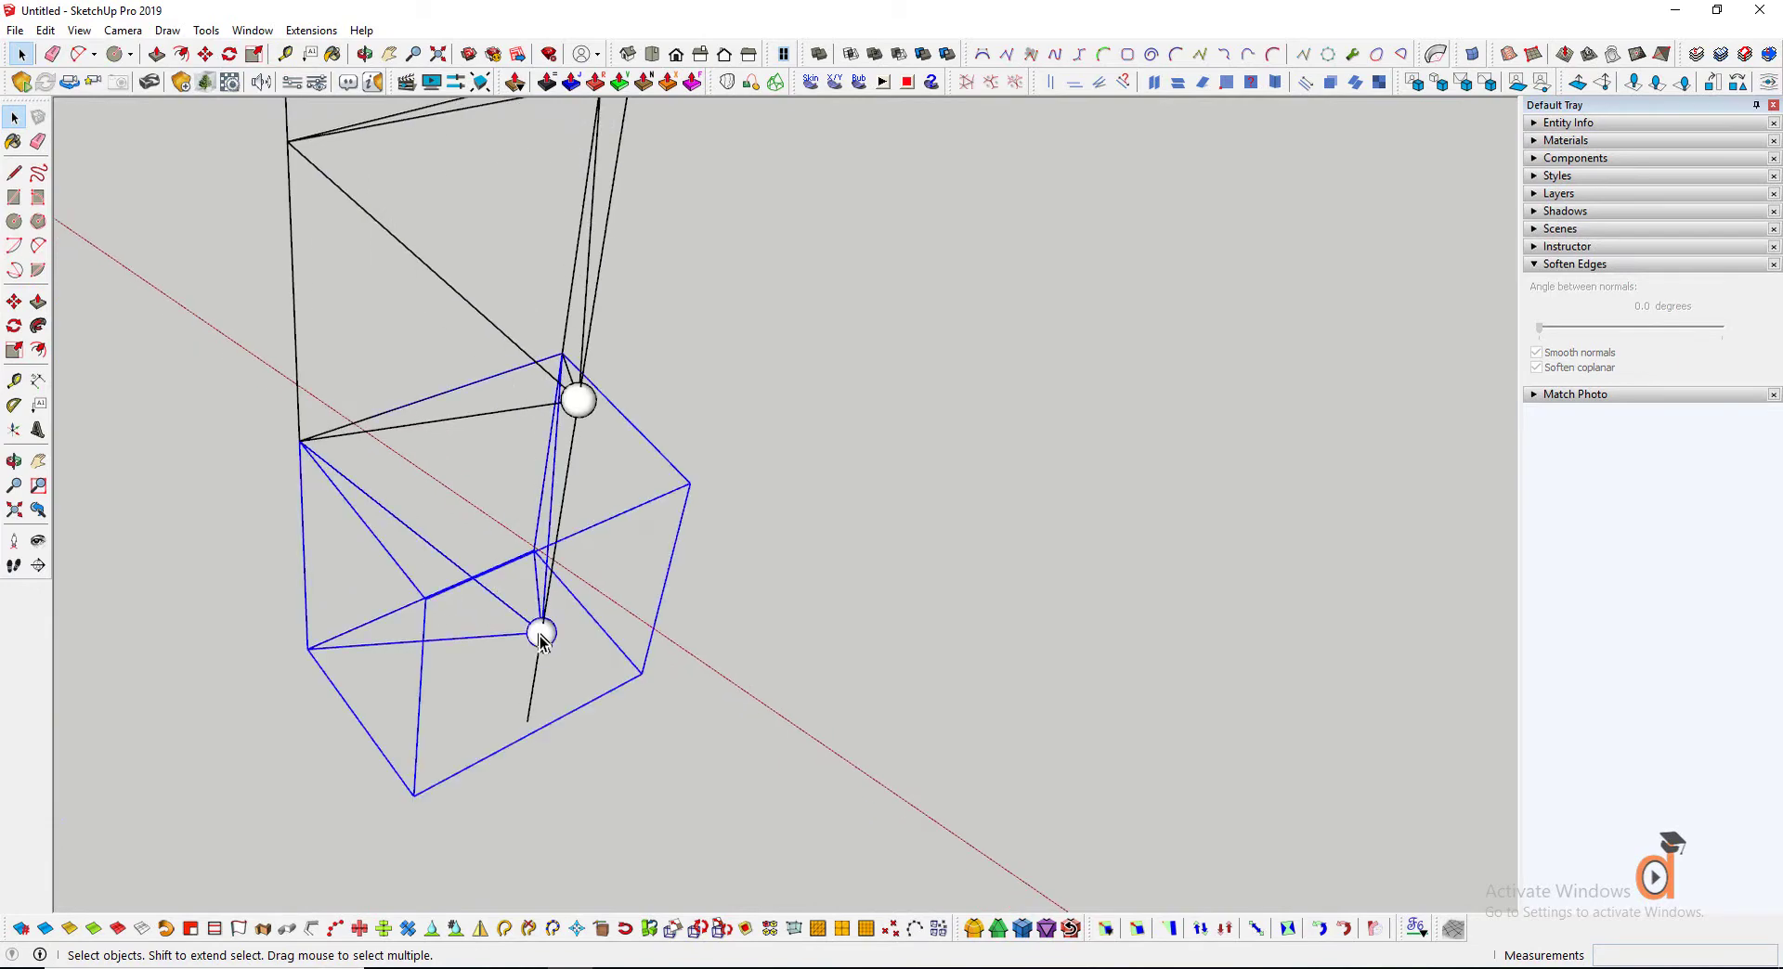
{"action": "left_click", "coordinate": [325, 665]}
{"action": "scroll", "coordinate": [360, 798], "scroll_direction": "down", "scroll_amount": 8}
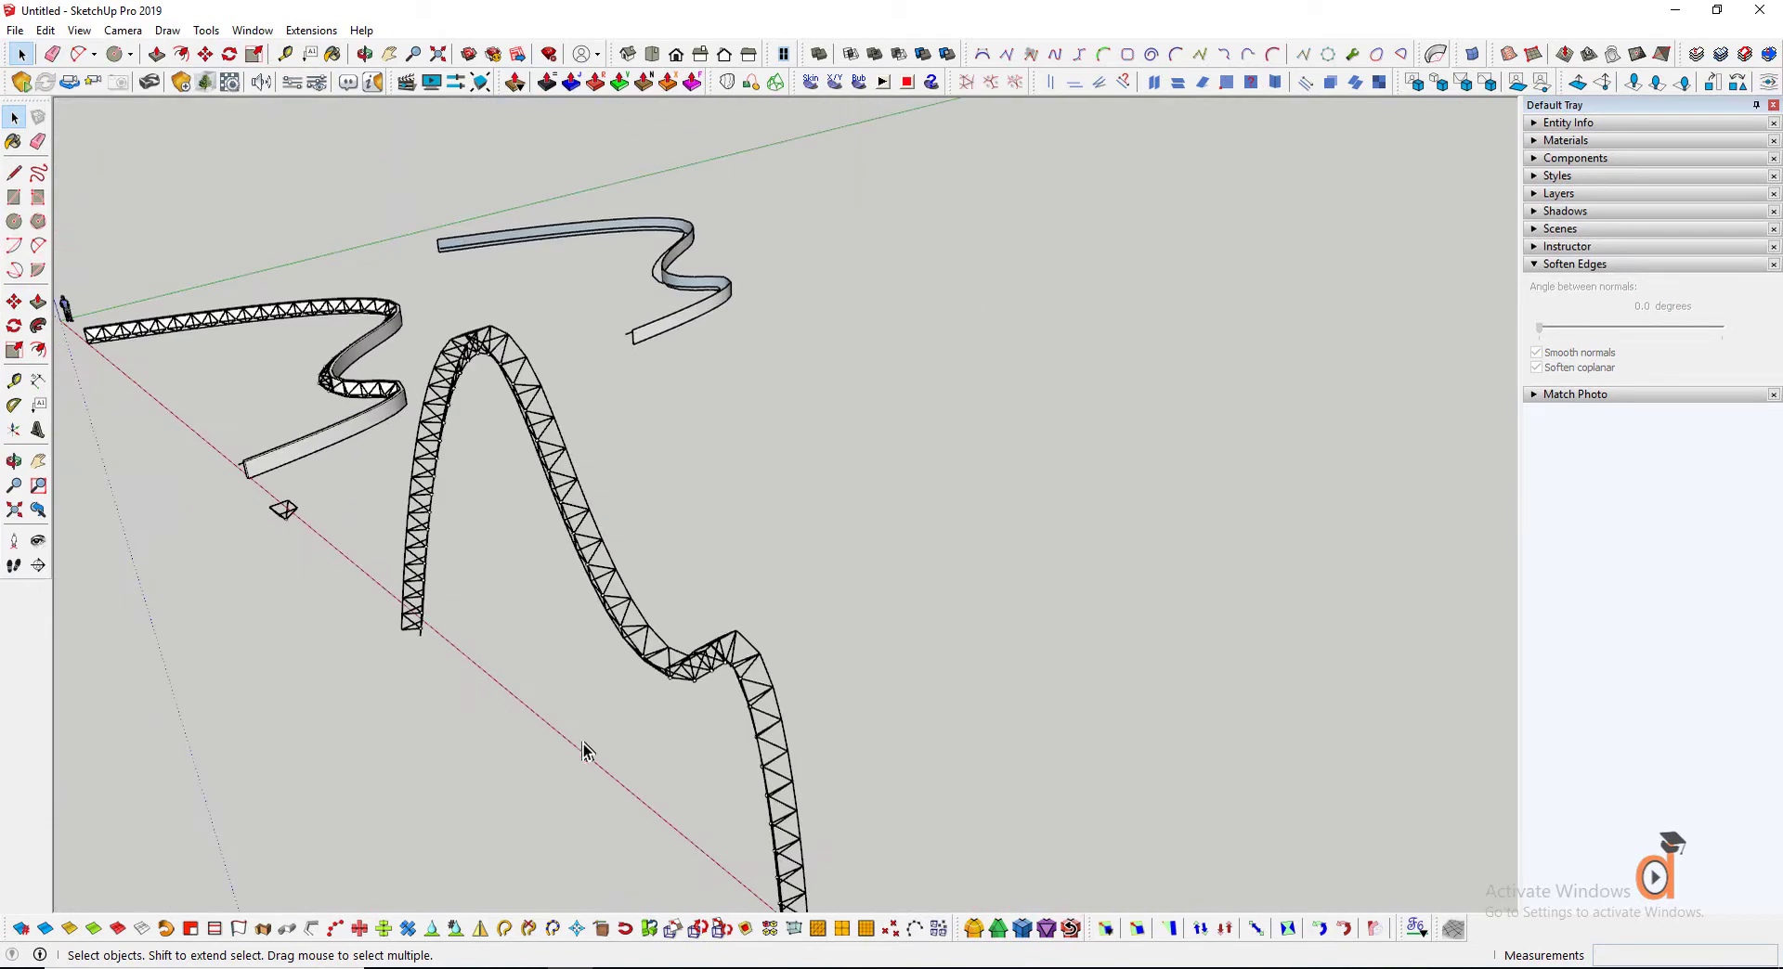
Unhide all hidden objects to bring back the exterior ceiling together with the apex spheres
{"action": "left_click", "coordinate": [13, 461]}
{"action": "left_click_drag", "start_coordinate": [232, 464], "coordinate": [833, 639]}
{"action": "left_click", "coordinate": [44, 29]}
{"action": "mouse_move", "coordinate": [139, 297]}
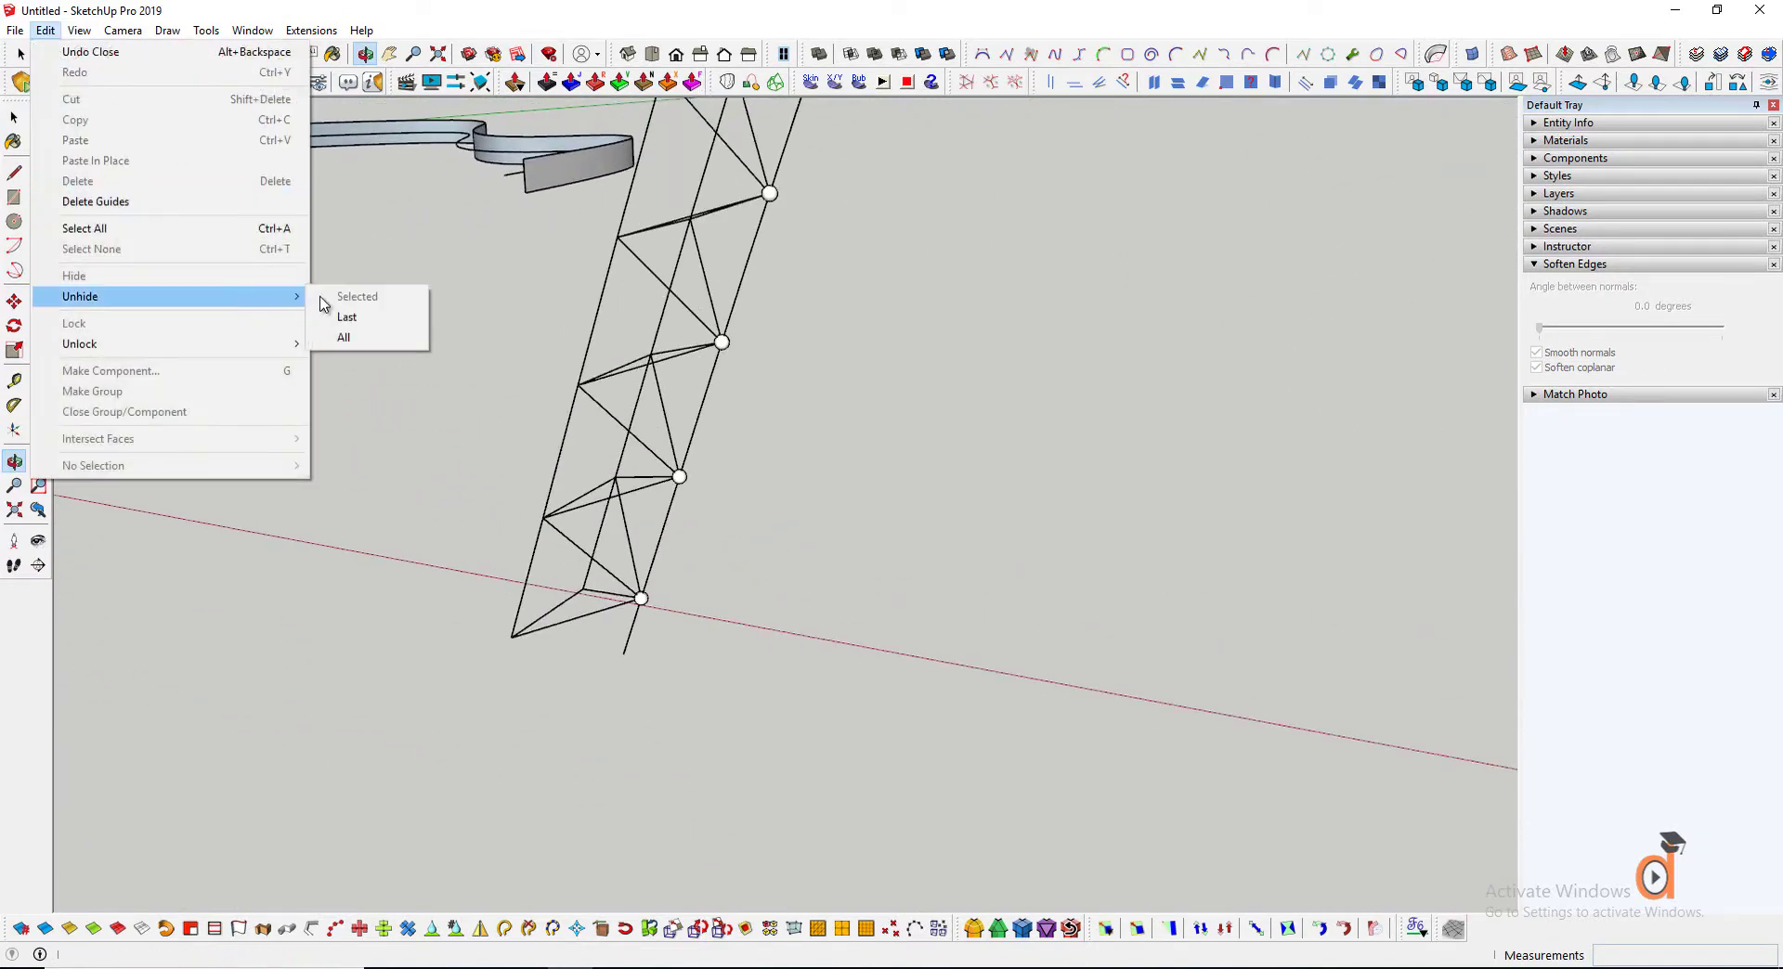
{"action": "left_click", "coordinate": [345, 340]}
{"action": "scroll", "coordinate": [531, 636], "scroll_direction": "up", "scroll_amount": 5}
Open the lowest pyramid component and hide the sphere group at its apex
{"action": "left_click_drag", "start_coordinate": [531, 636], "coordinate": [285, 401]}
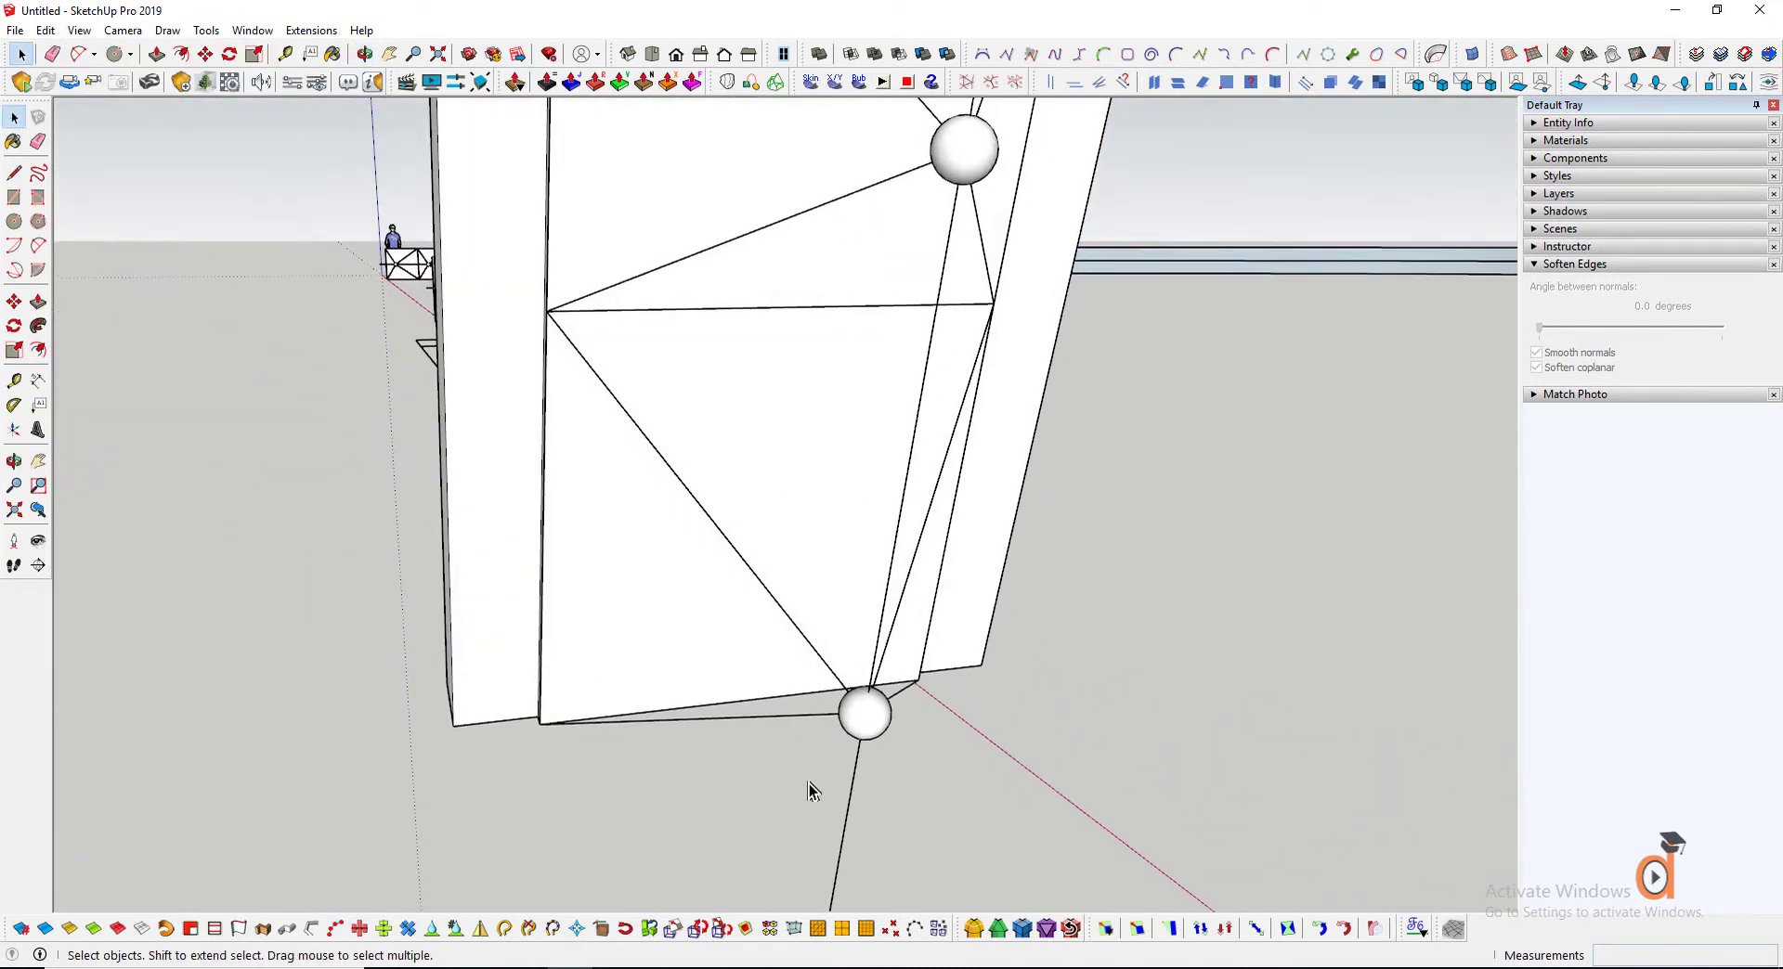
{"action": "double_click", "coordinate": [868, 725]}
{"action": "left_click", "coordinate": [868, 725]}
{"action": "right_click", "coordinate": [868, 725]}
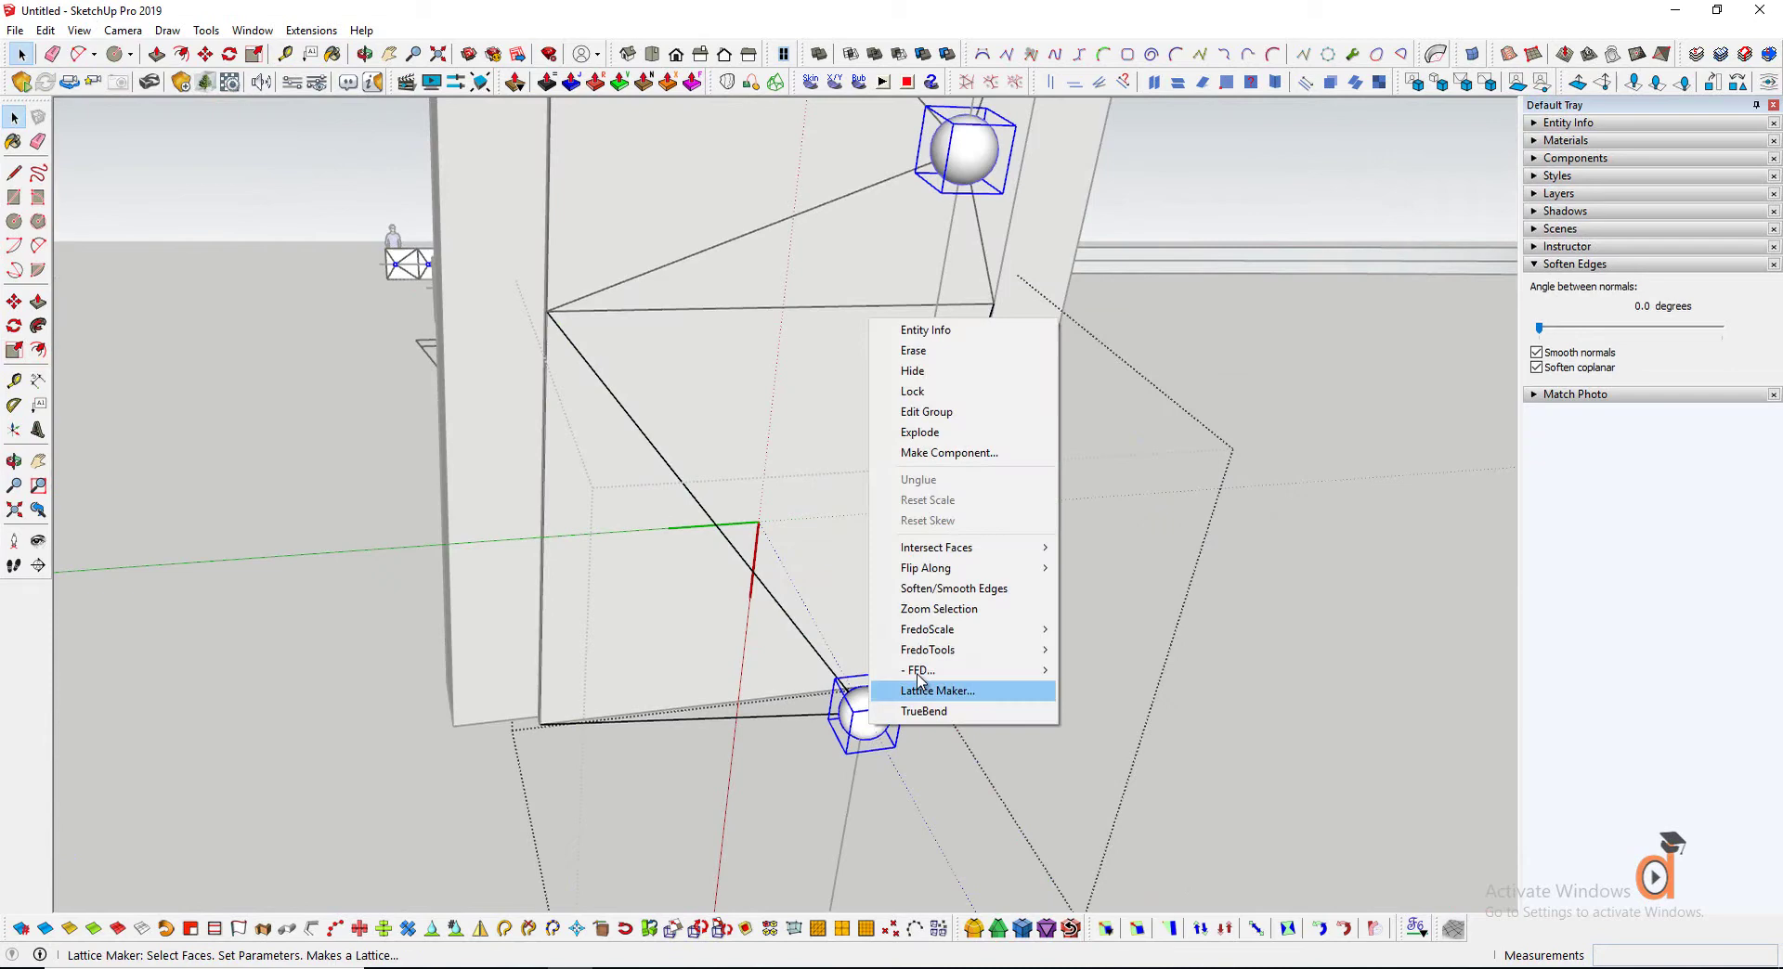
{"action": "left_click", "coordinate": [915, 374]}
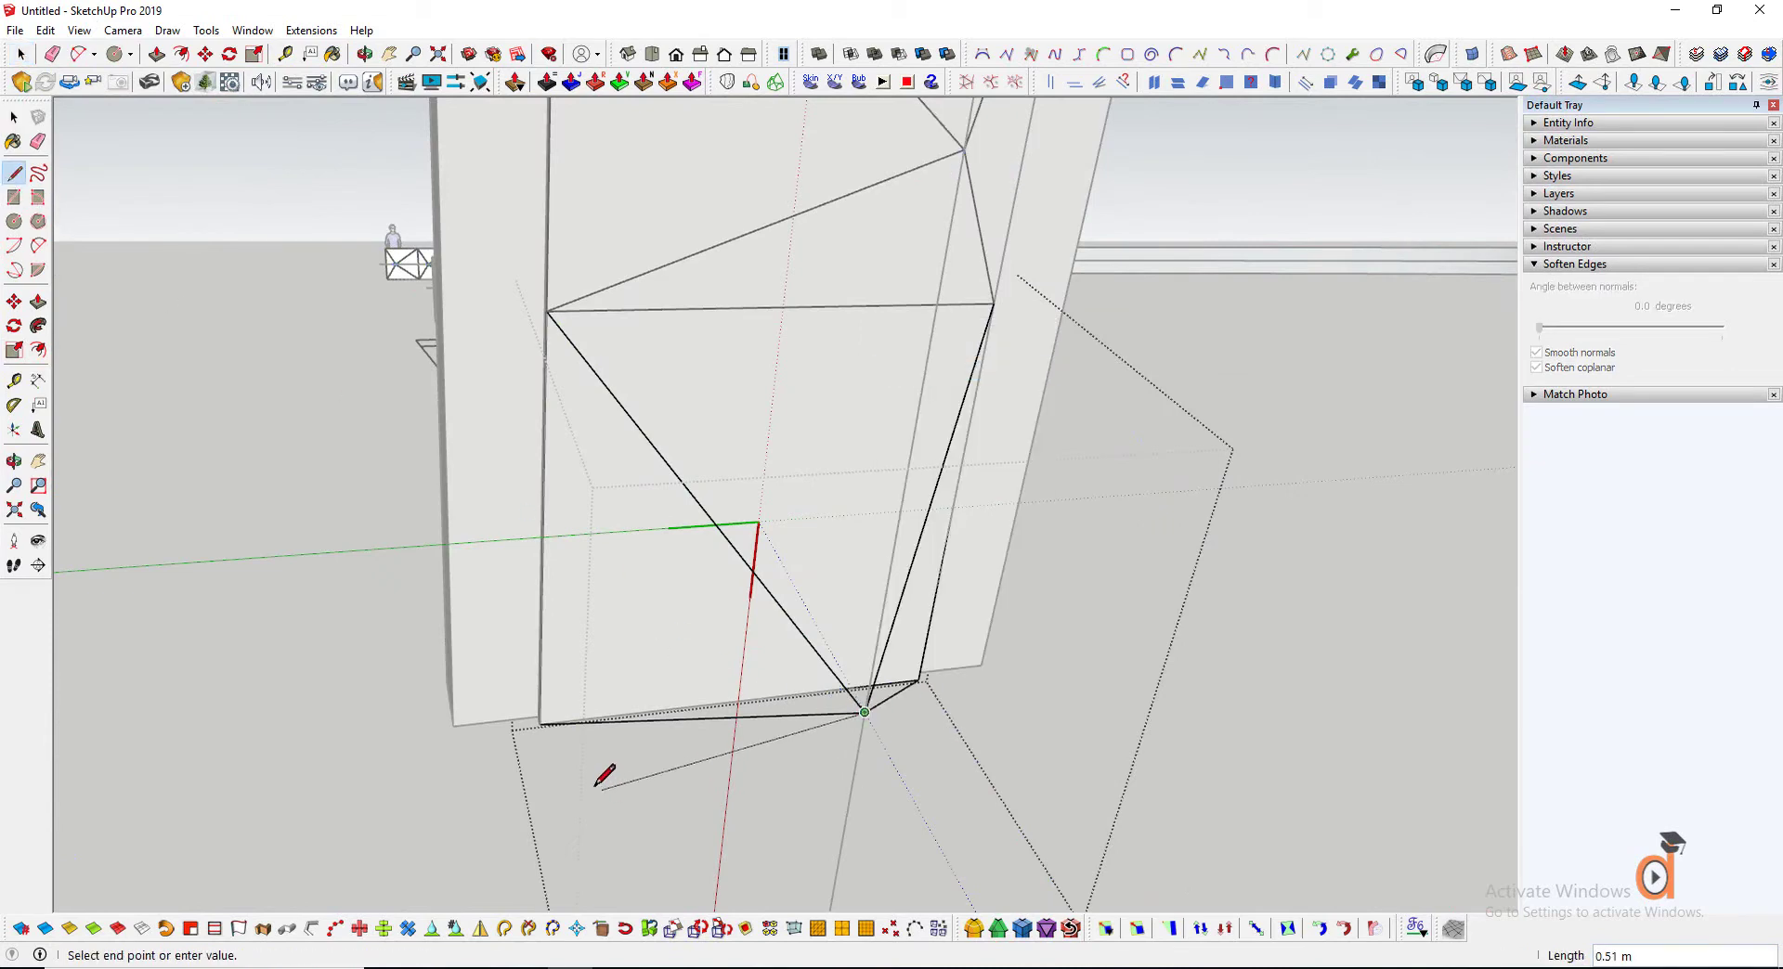
Draw lines from the pyramid's apex in both directions along the green axis and close the component
{"action": "left_click", "coordinate": [488, 759]}
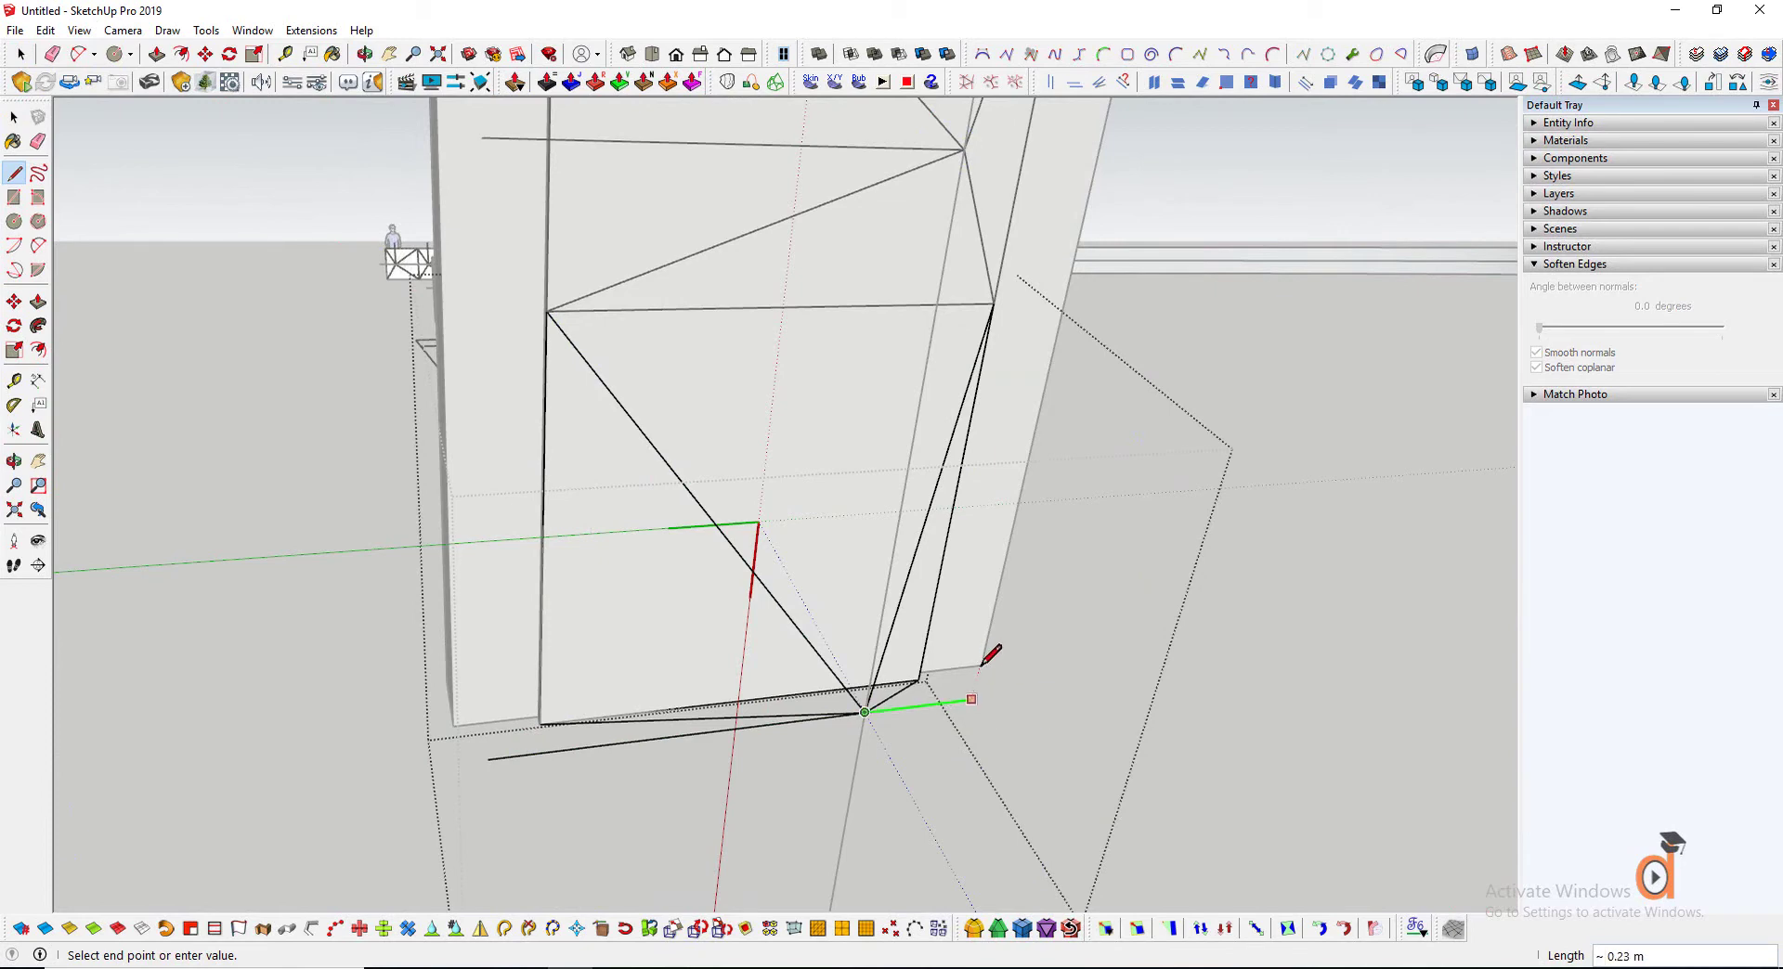
{"action": "scroll", "coordinate": [929, 713], "scroll_direction": "down", "scroll_amount": 3}
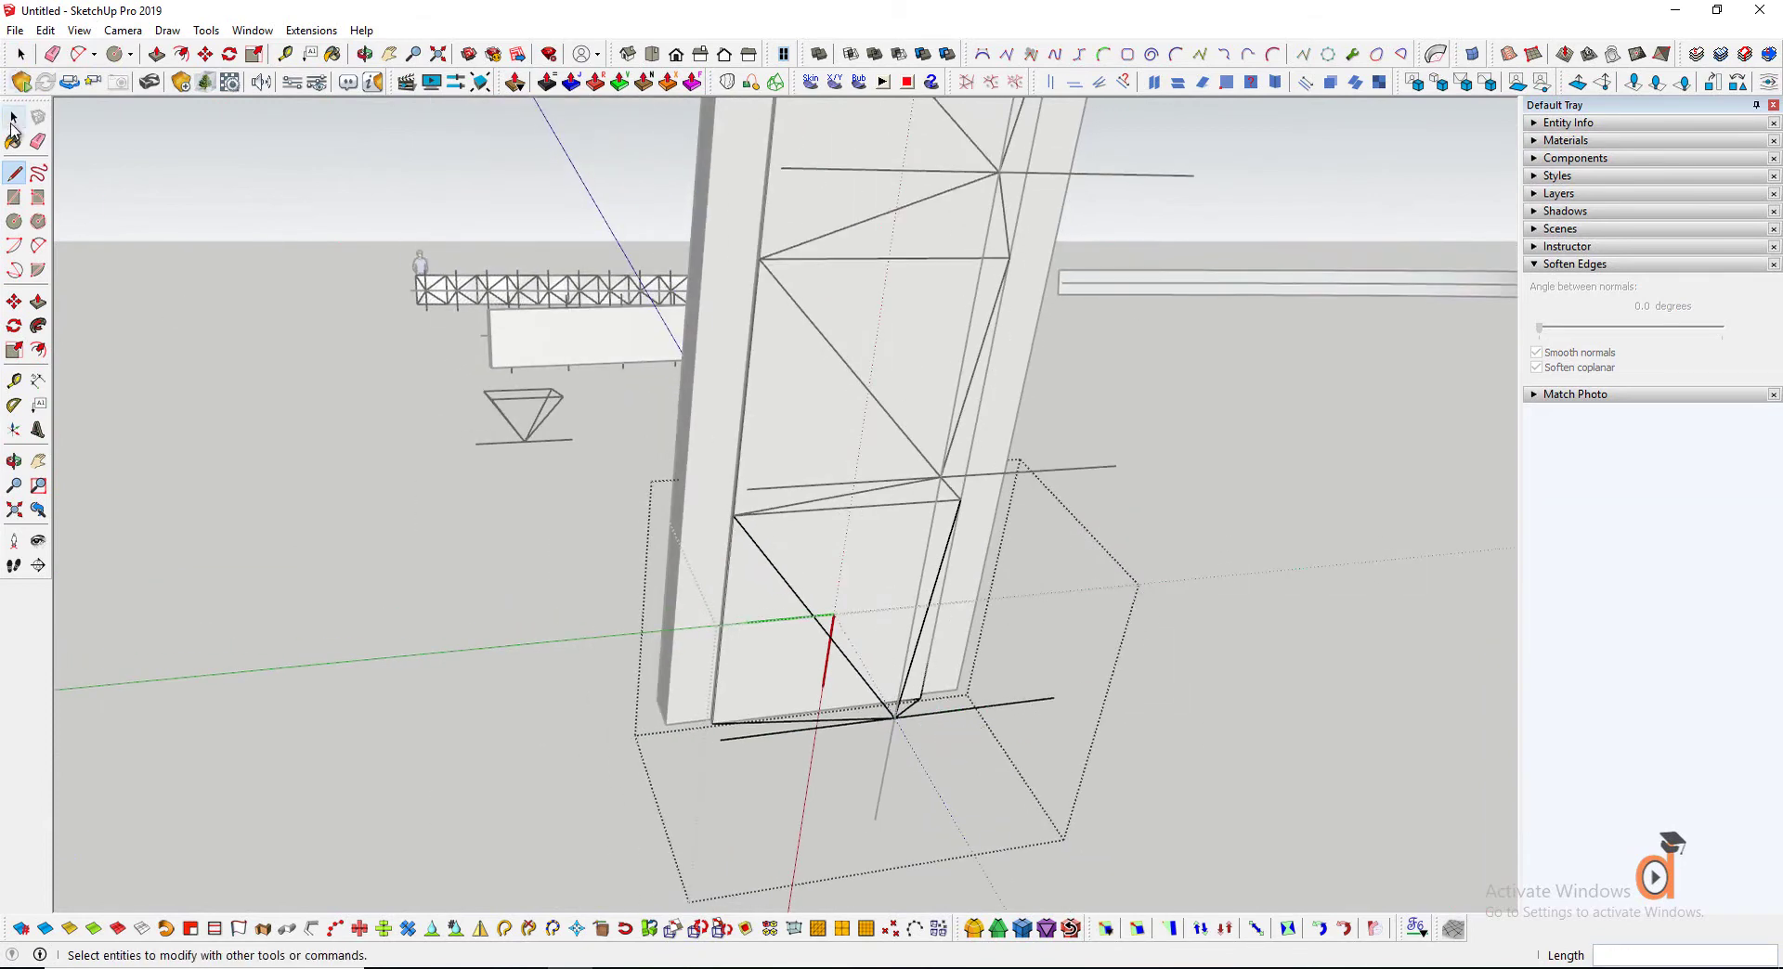
{"action": "left_click", "coordinate": [13, 119]}
{"action": "left_click", "coordinate": [446, 496]}
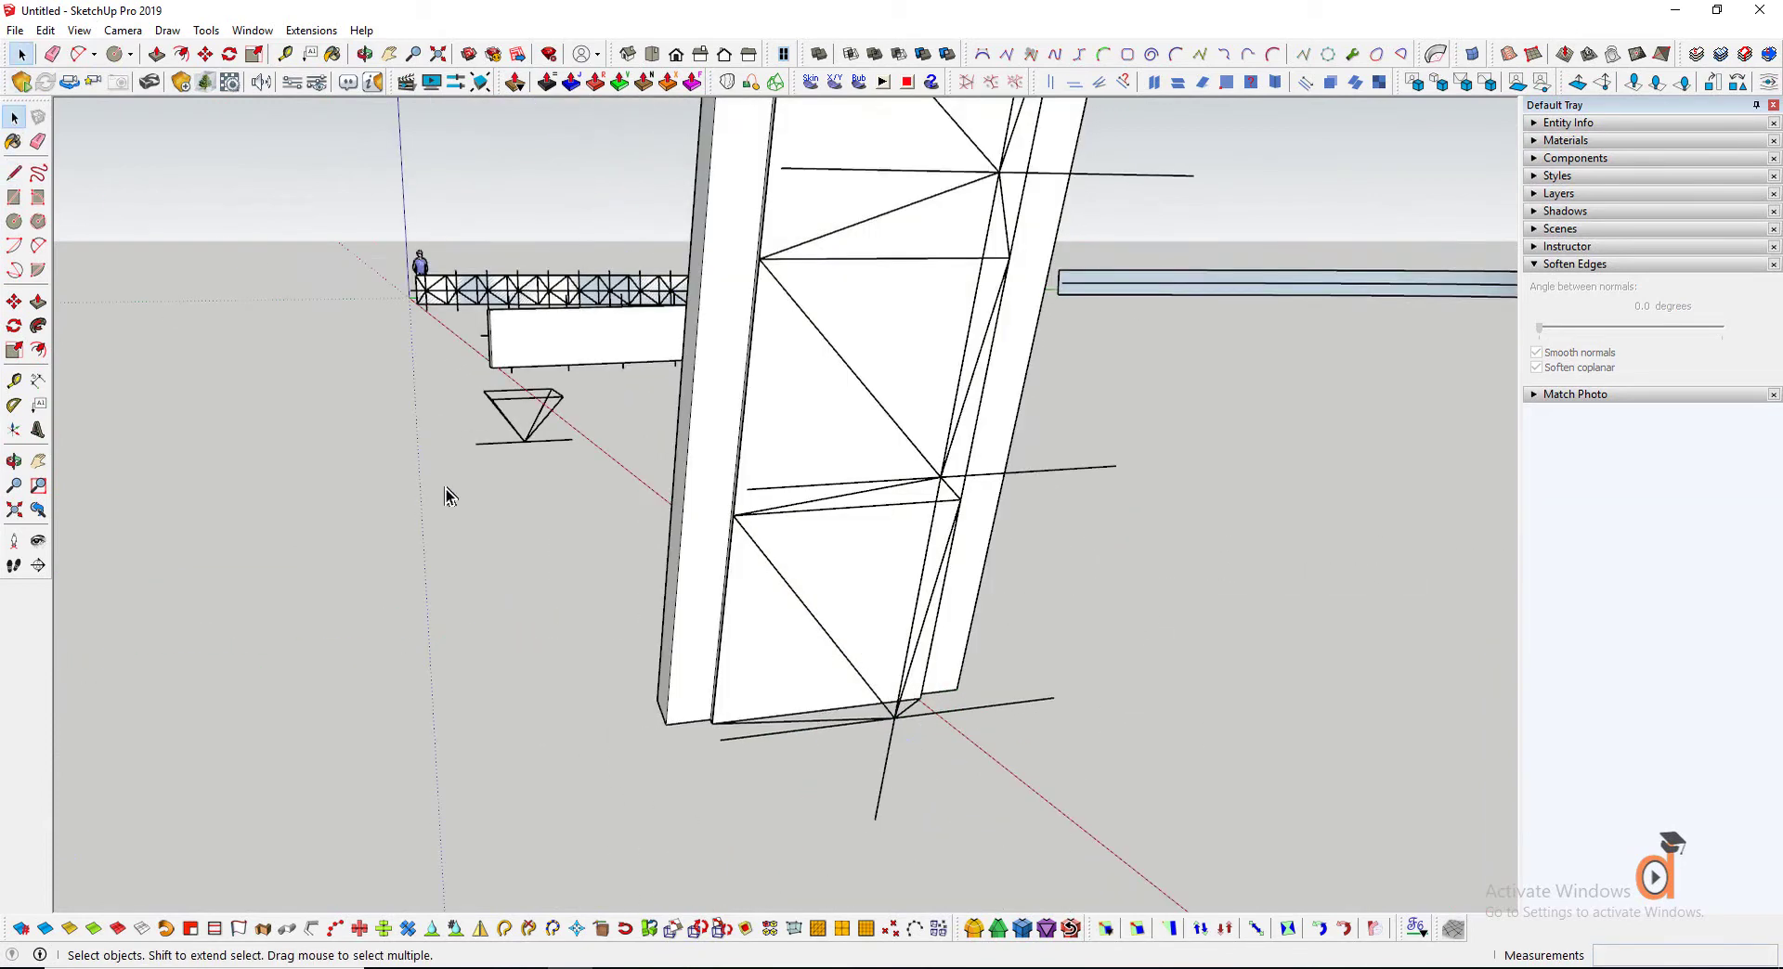
Unhide only the last hidden geometry to bring the apex spheres back
{"action": "left_click", "coordinate": [76, 32]}
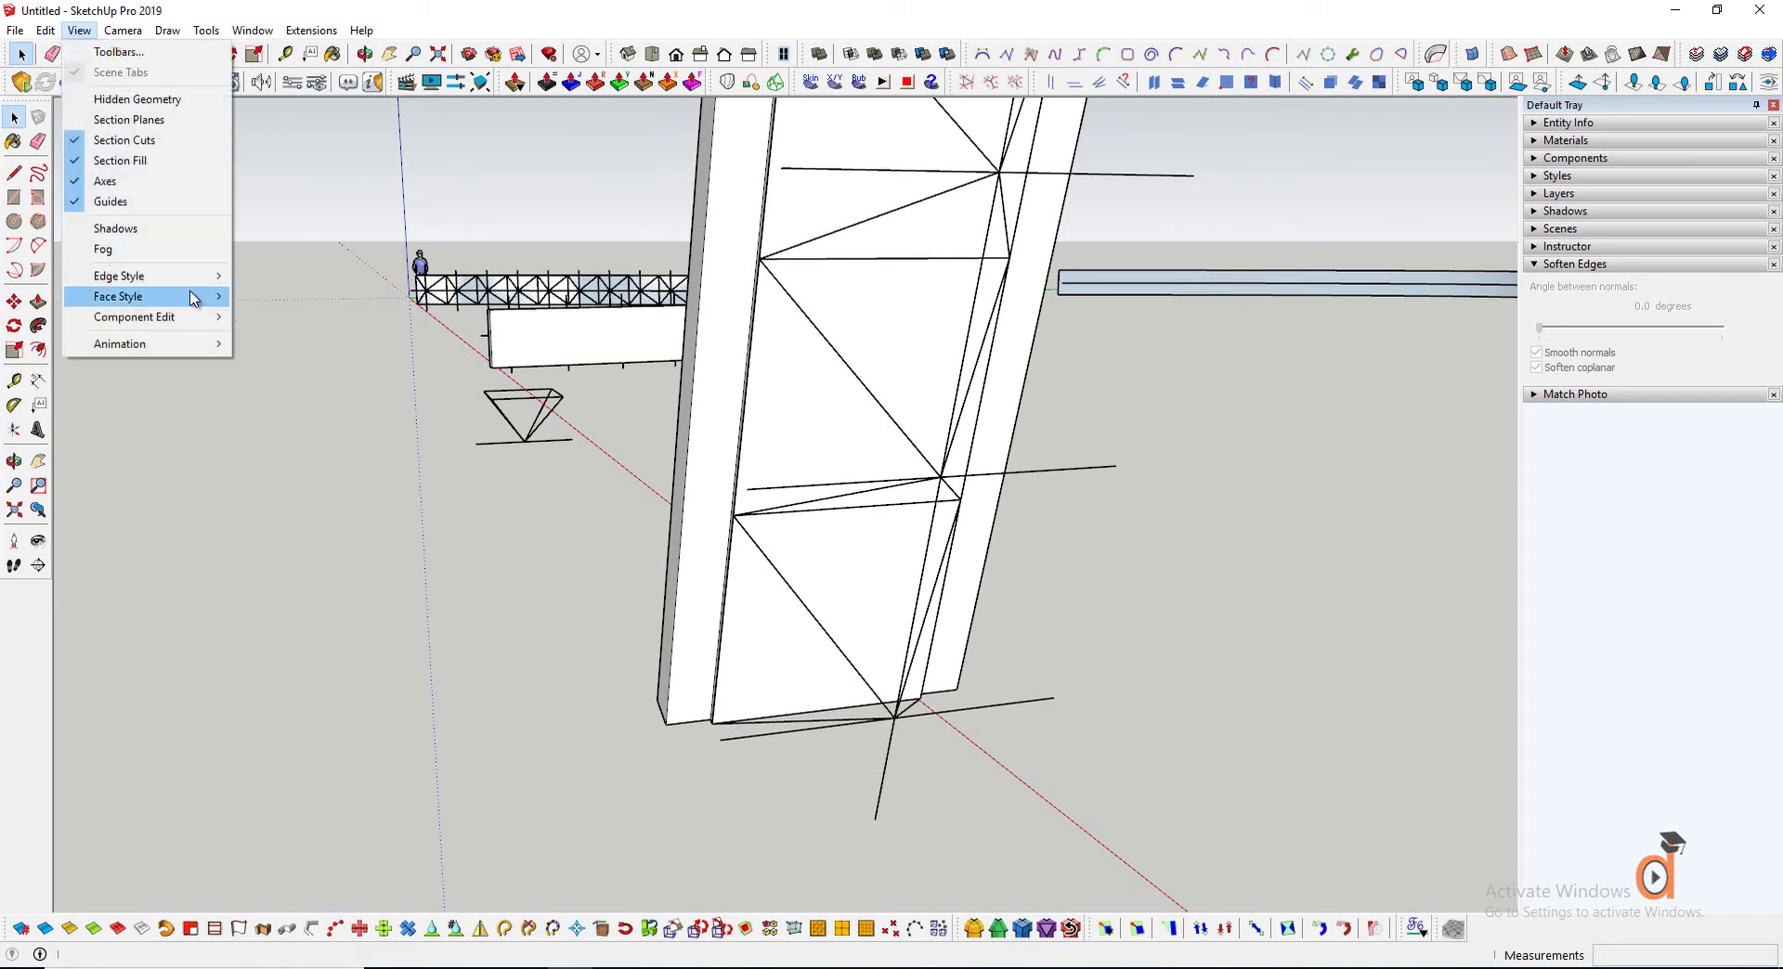
{"action": "mouse_move", "coordinate": [45, 30]}
{"action": "mouse_move", "coordinate": [170, 304]}
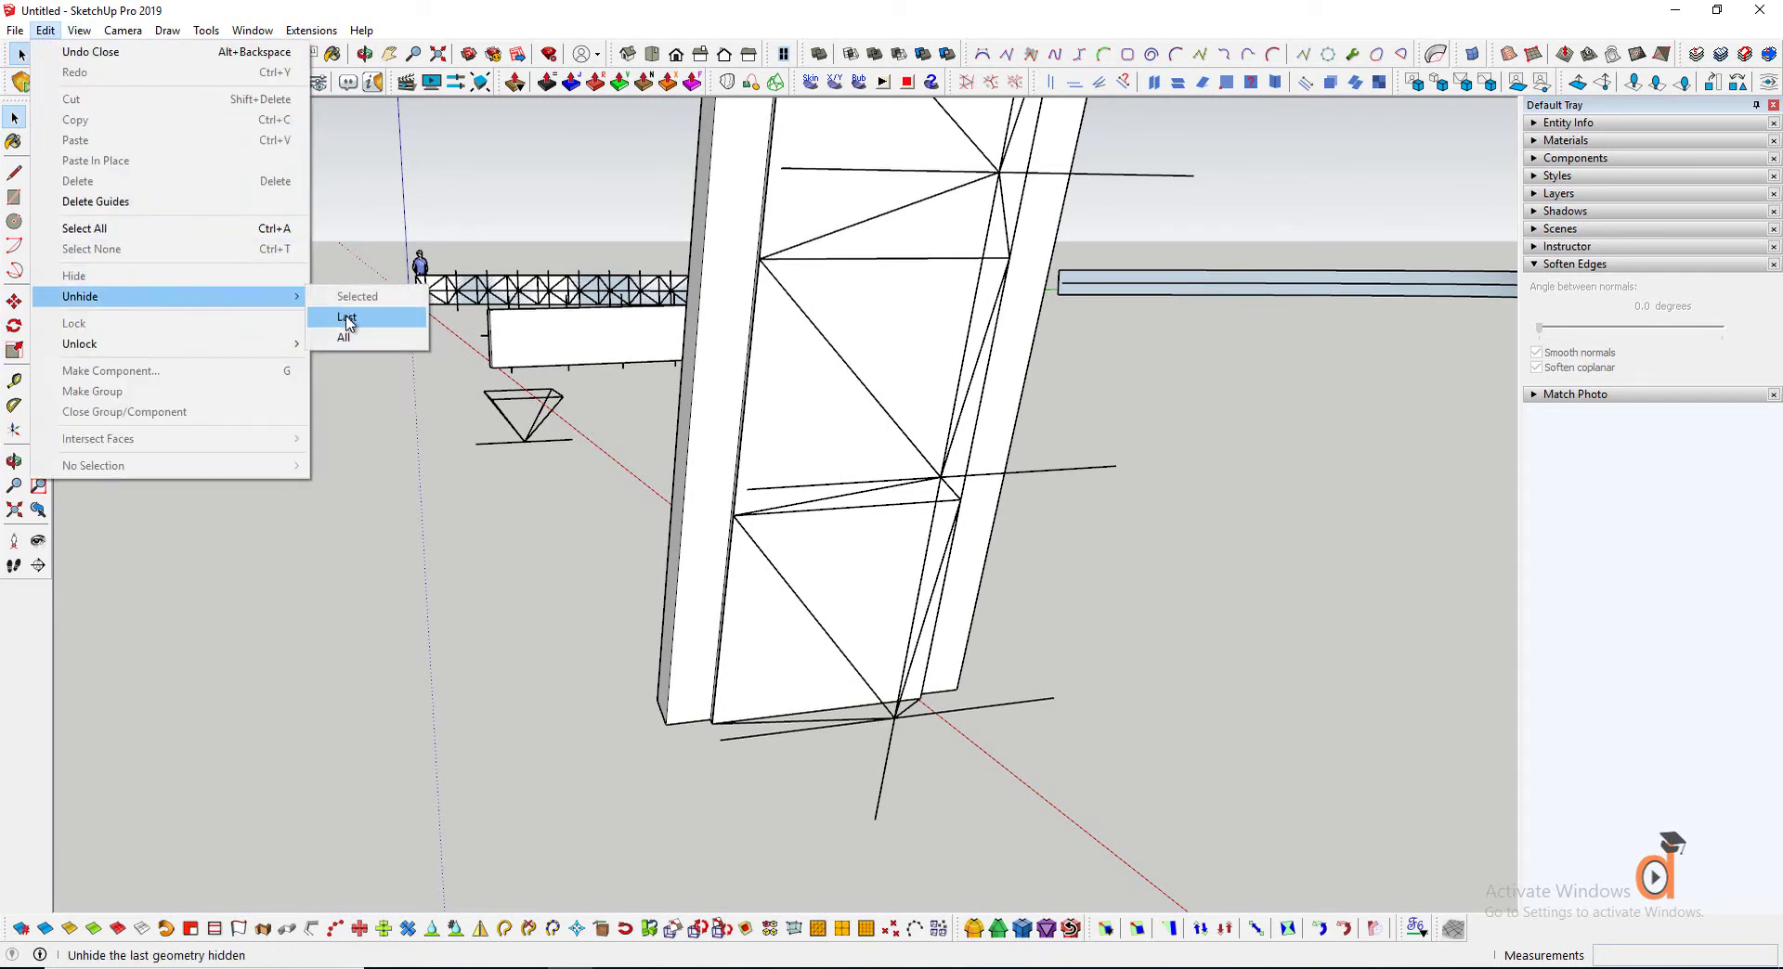
{"action": "left_click", "coordinate": [351, 318]}
Group the whole upright arch, including its ceiling, pyramid frames and the curve through the apexes
{"action": "scroll", "coordinate": [524, 585], "scroll_direction": "down", "scroll_amount": 3}
{"action": "left_click", "coordinate": [15, 462]}
{"action": "left_click_drag", "start_coordinate": [659, 595], "coordinate": [782, 647]}
{"action": "left_click_drag", "start_coordinate": [1093, 612], "coordinate": [939, 497]}
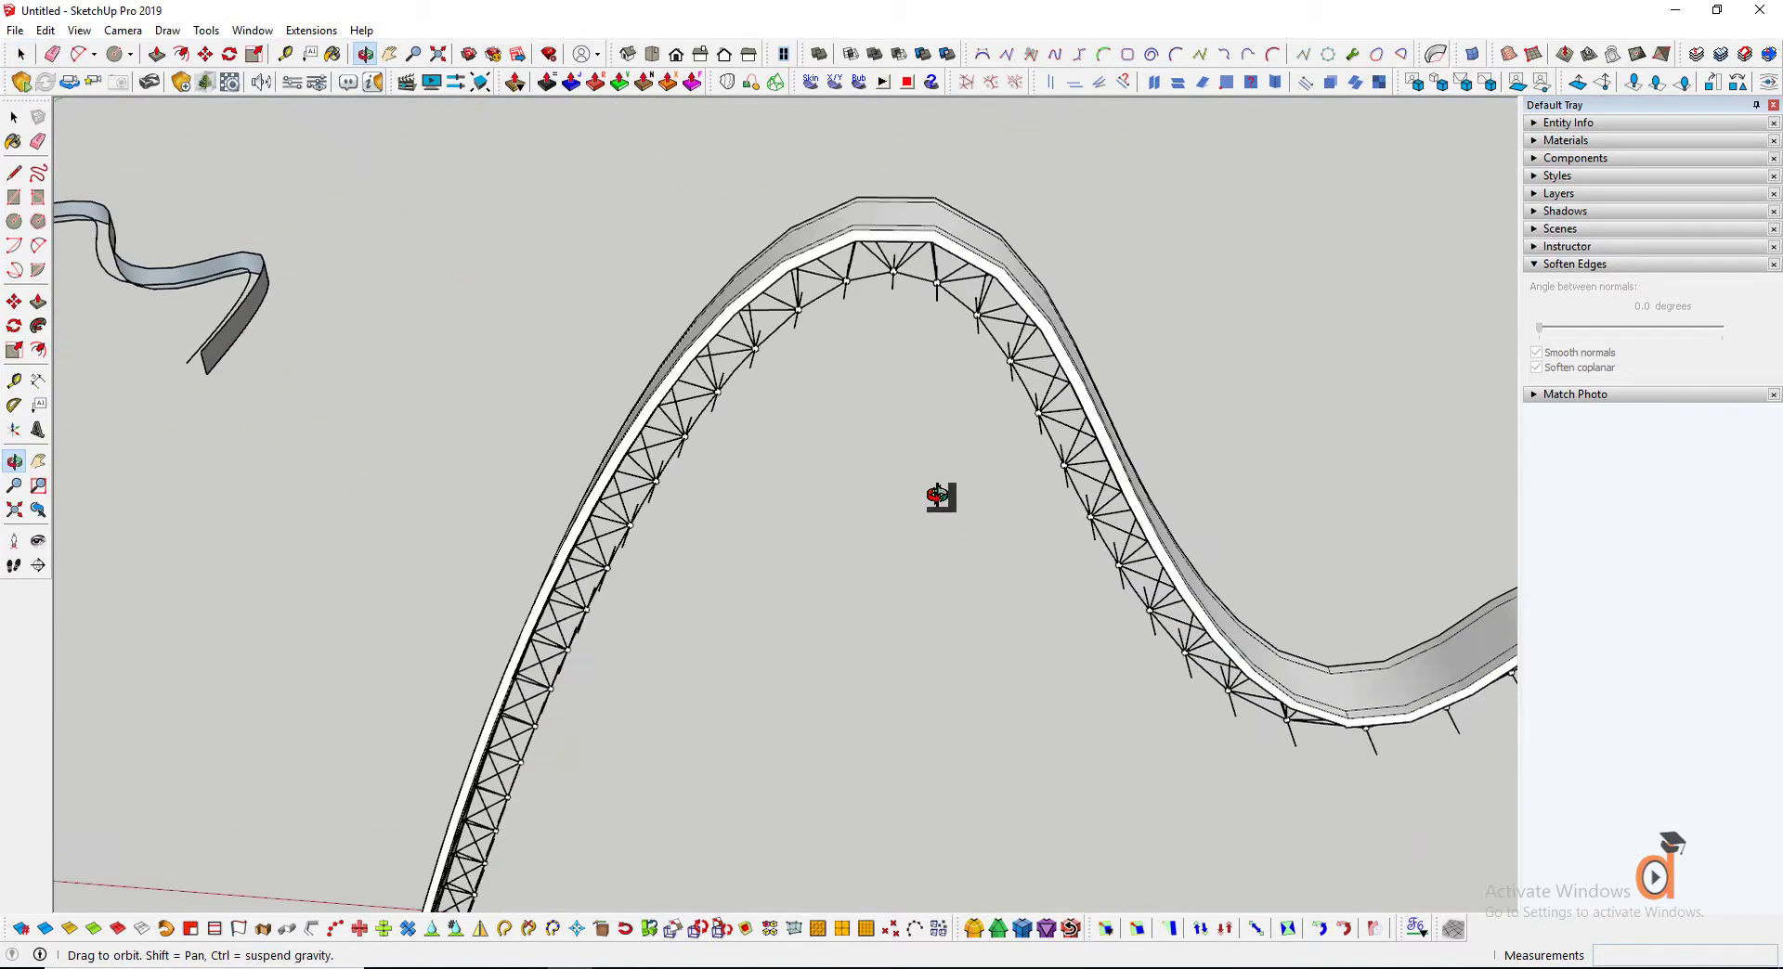
{"action": "scroll", "coordinate": [739, 408], "scroll_direction": "down", "scroll_amount": 3}
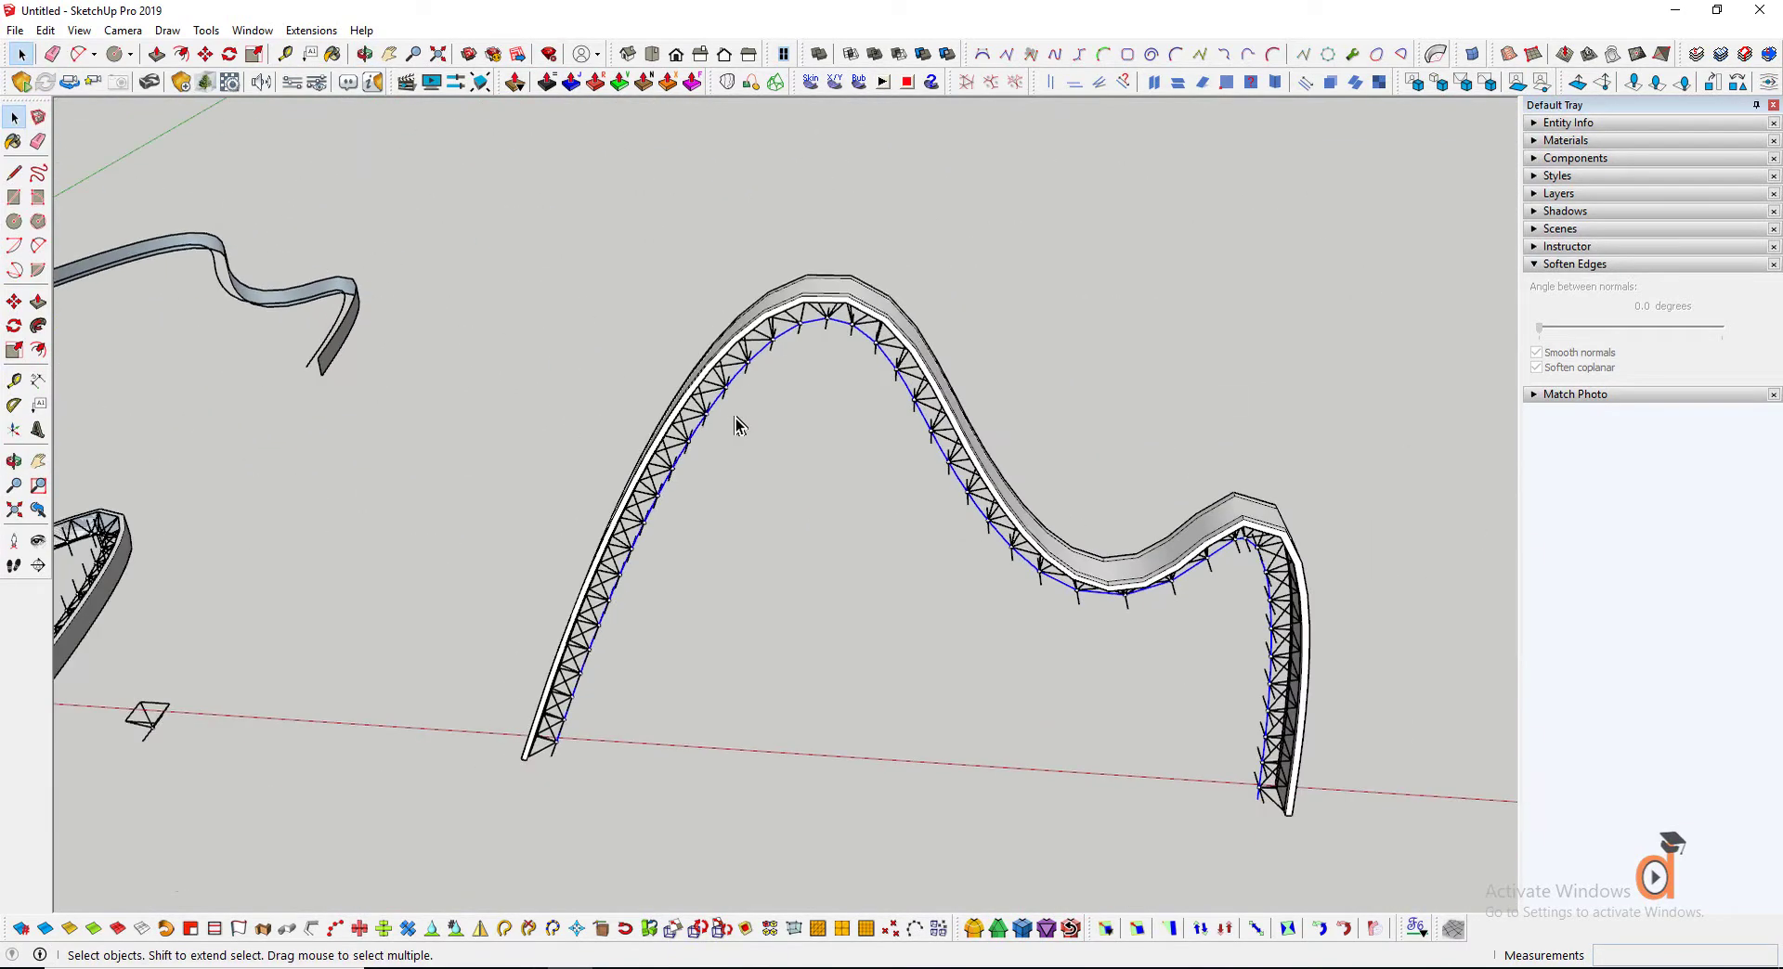
{"action": "scroll", "coordinate": [763, 698], "scroll_direction": "down", "scroll_amount": 2}
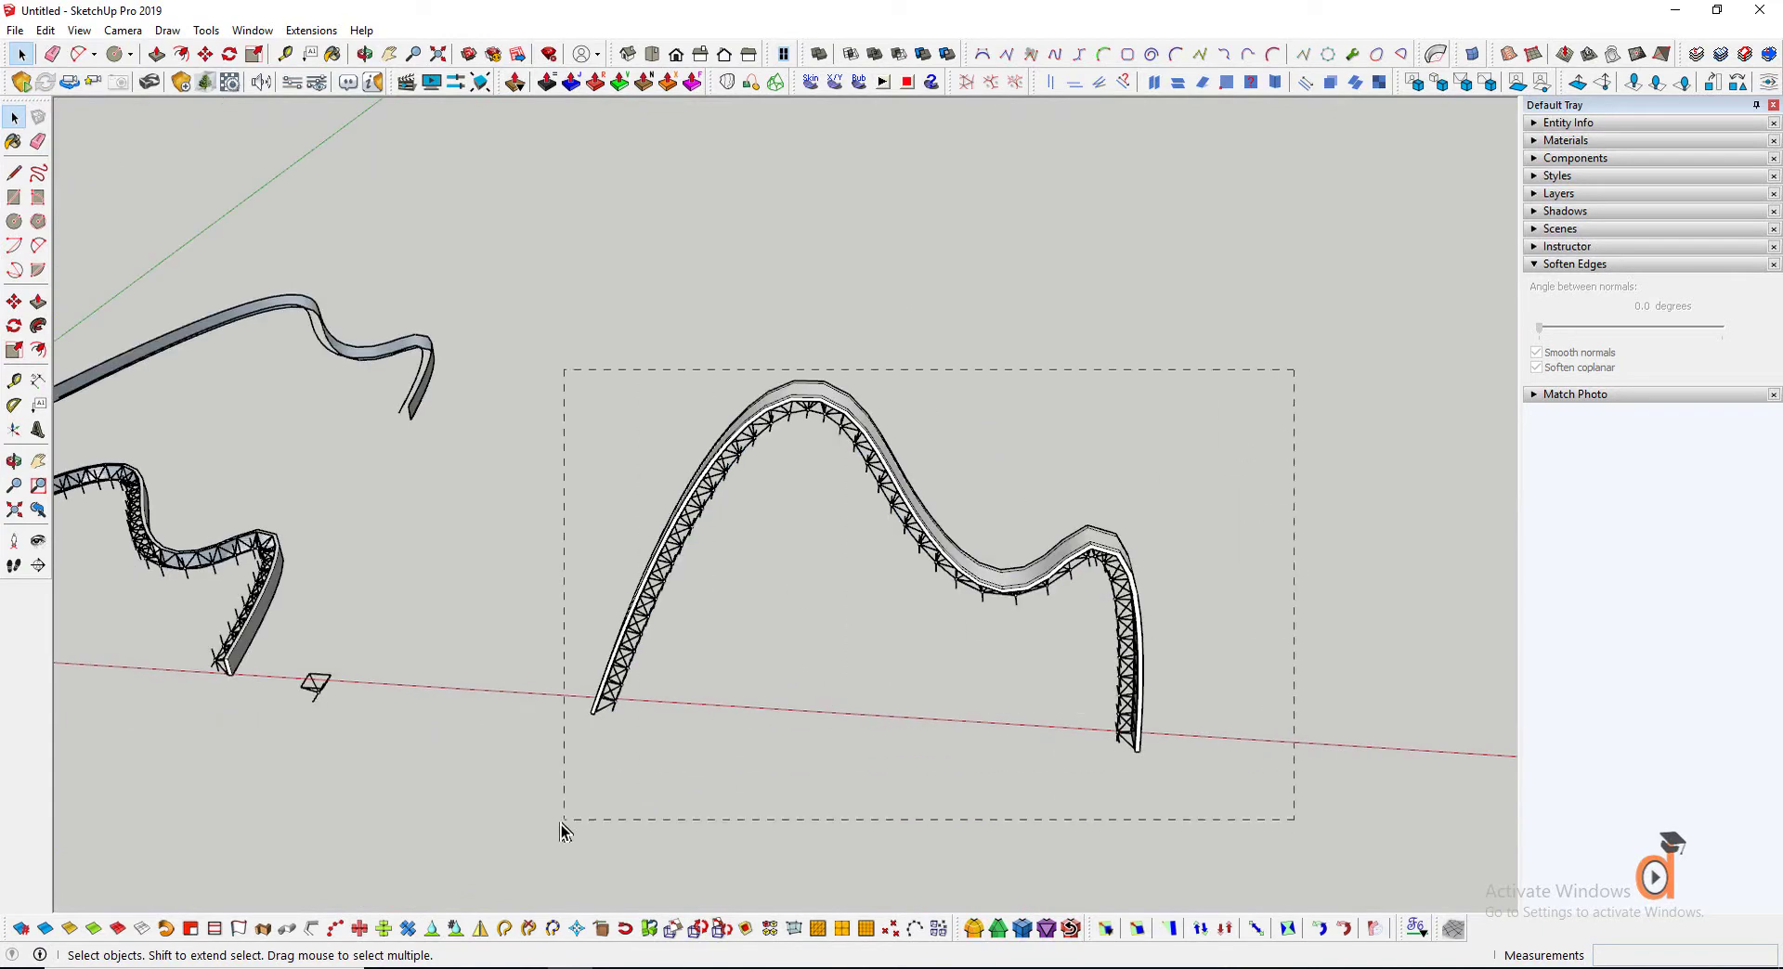
{"action": "left_click_drag", "start_coordinate": [561, 824], "coordinate": [559, 824]}
{"action": "scroll", "coordinate": [575, 763], "scroll_direction": "up", "scroll_amount": 3}
{"action": "right_click", "coordinate": [597, 671]}
{"action": "left_click", "coordinate": [656, 329]}
{"action": "scroll", "coordinate": [478, 718], "scroll_direction": "down", "scroll_amount": 2}
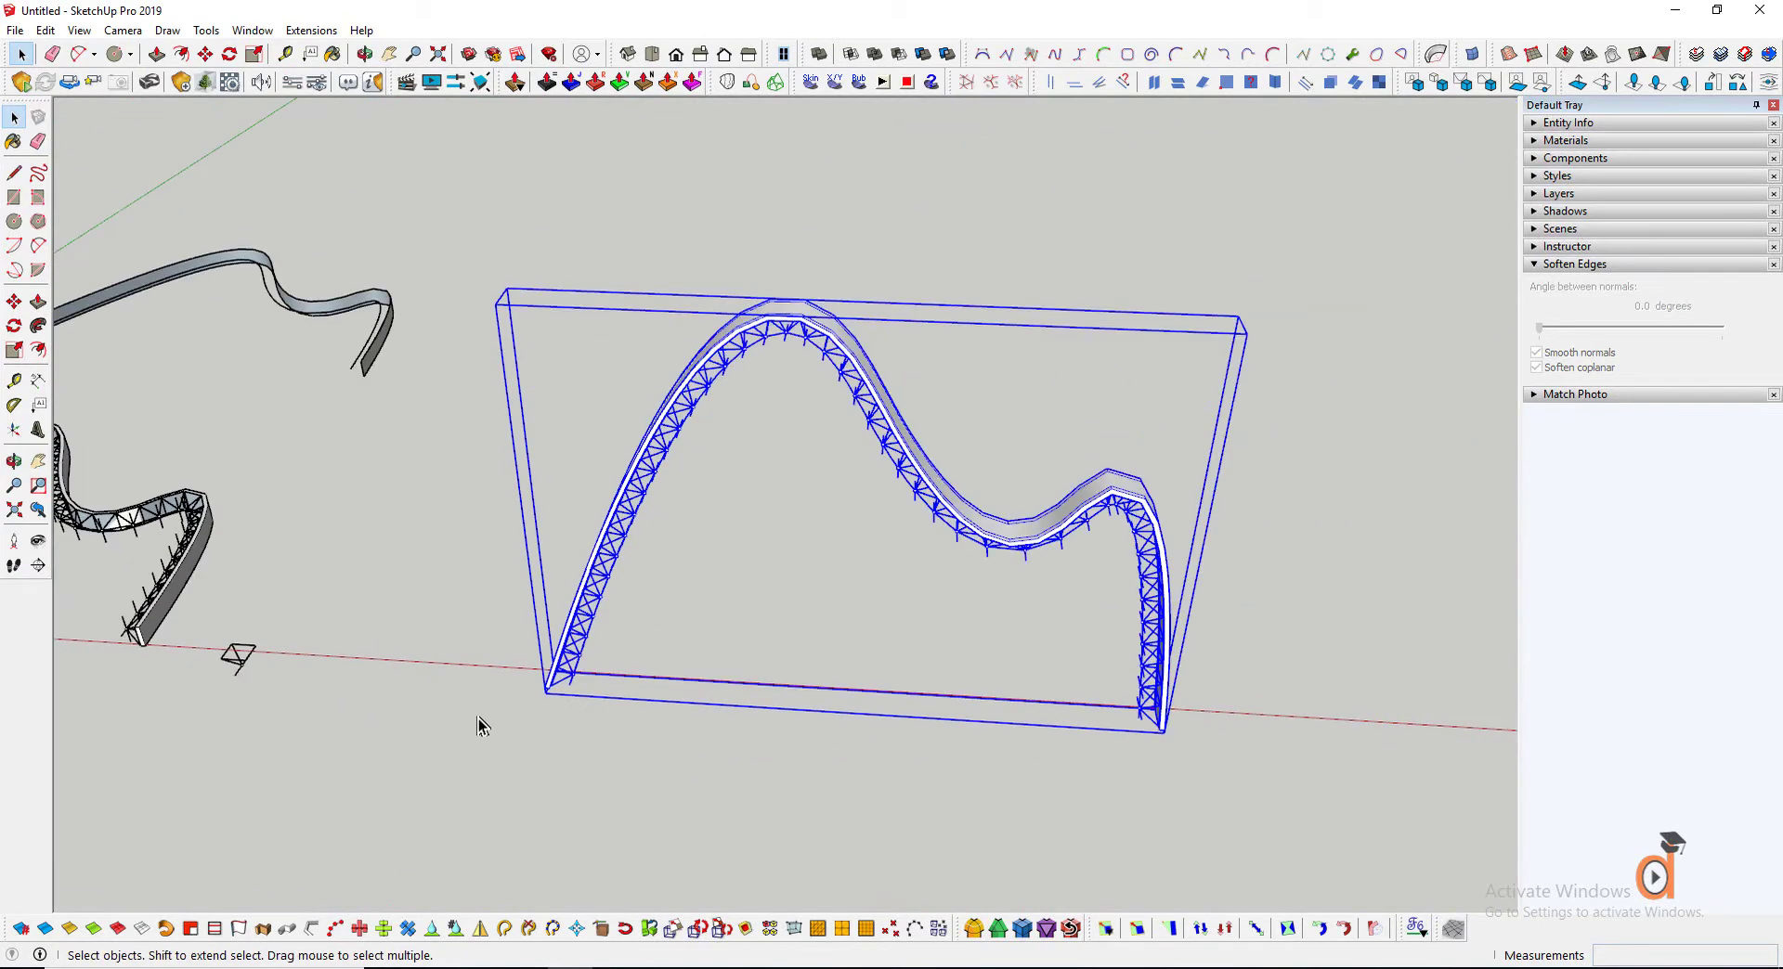
{"action": "right_click", "coordinate": [1011, 535]}
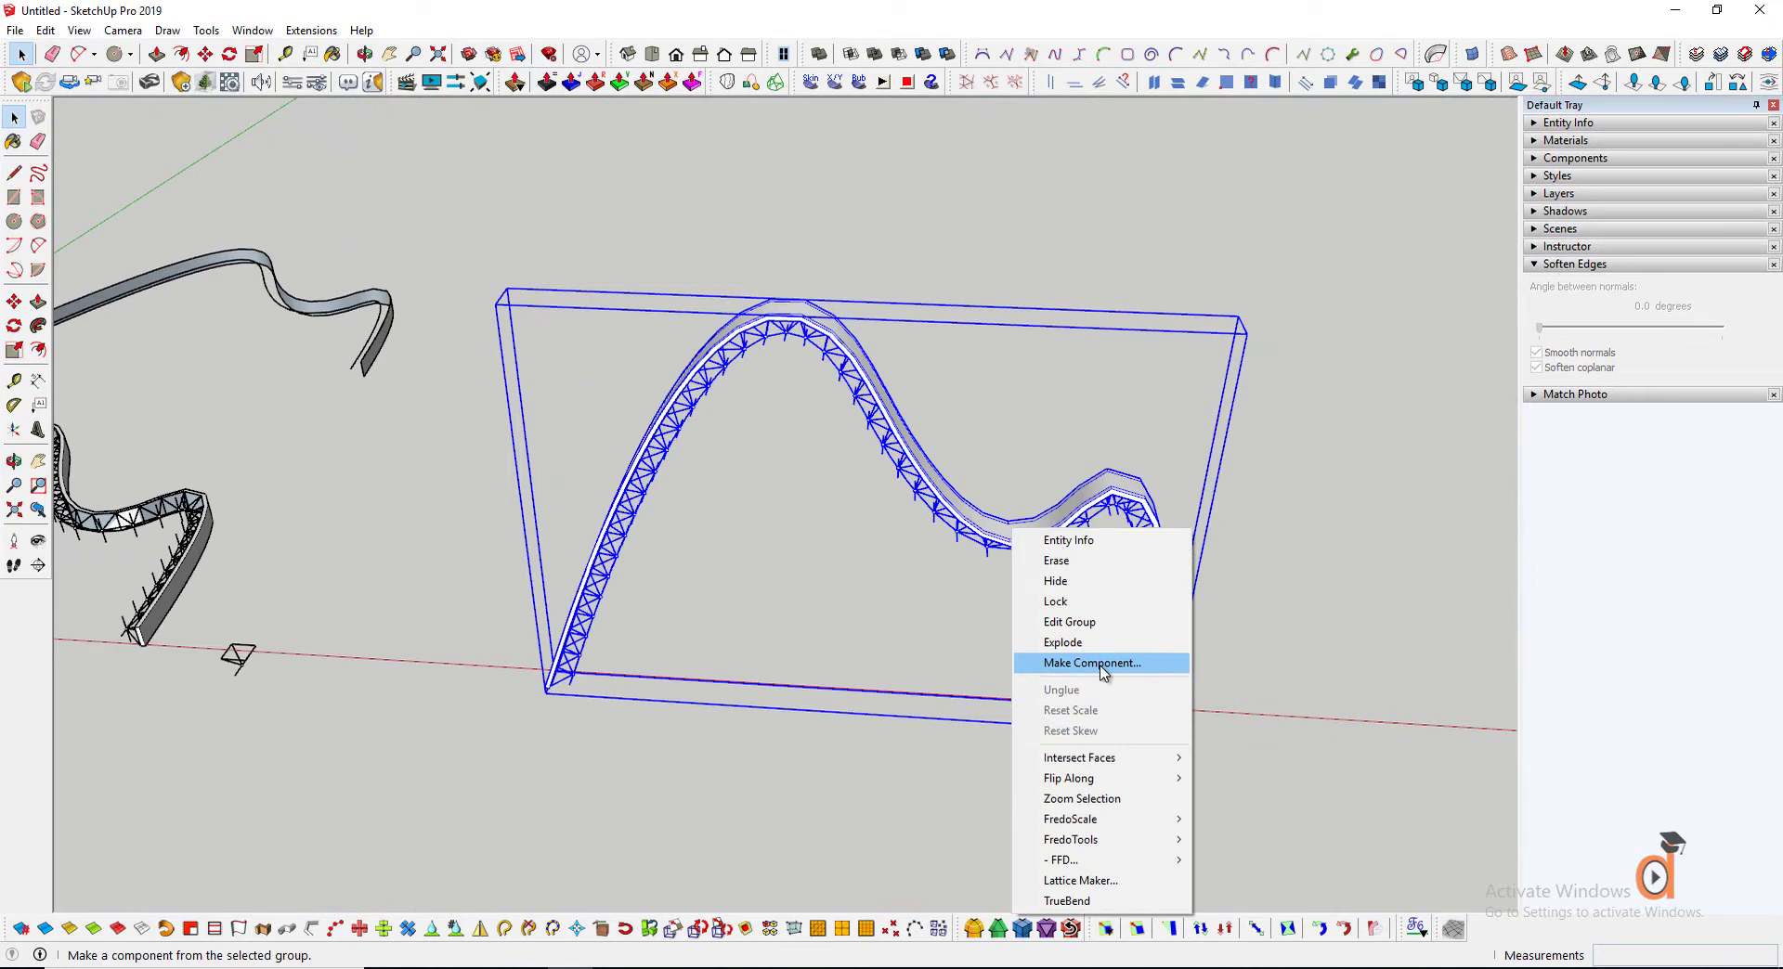
{"action": "left_click", "coordinate": [679, 773]}
Open the arch group and its lowest pyramid component, and select the pyramid's edges with the apex cross line
{"action": "scroll", "coordinate": [565, 666], "scroll_direction": "up", "scroll_amount": 8}
{"action": "double_click", "coordinate": [570, 668]}
{"action": "left_click", "coordinate": [570, 668]}
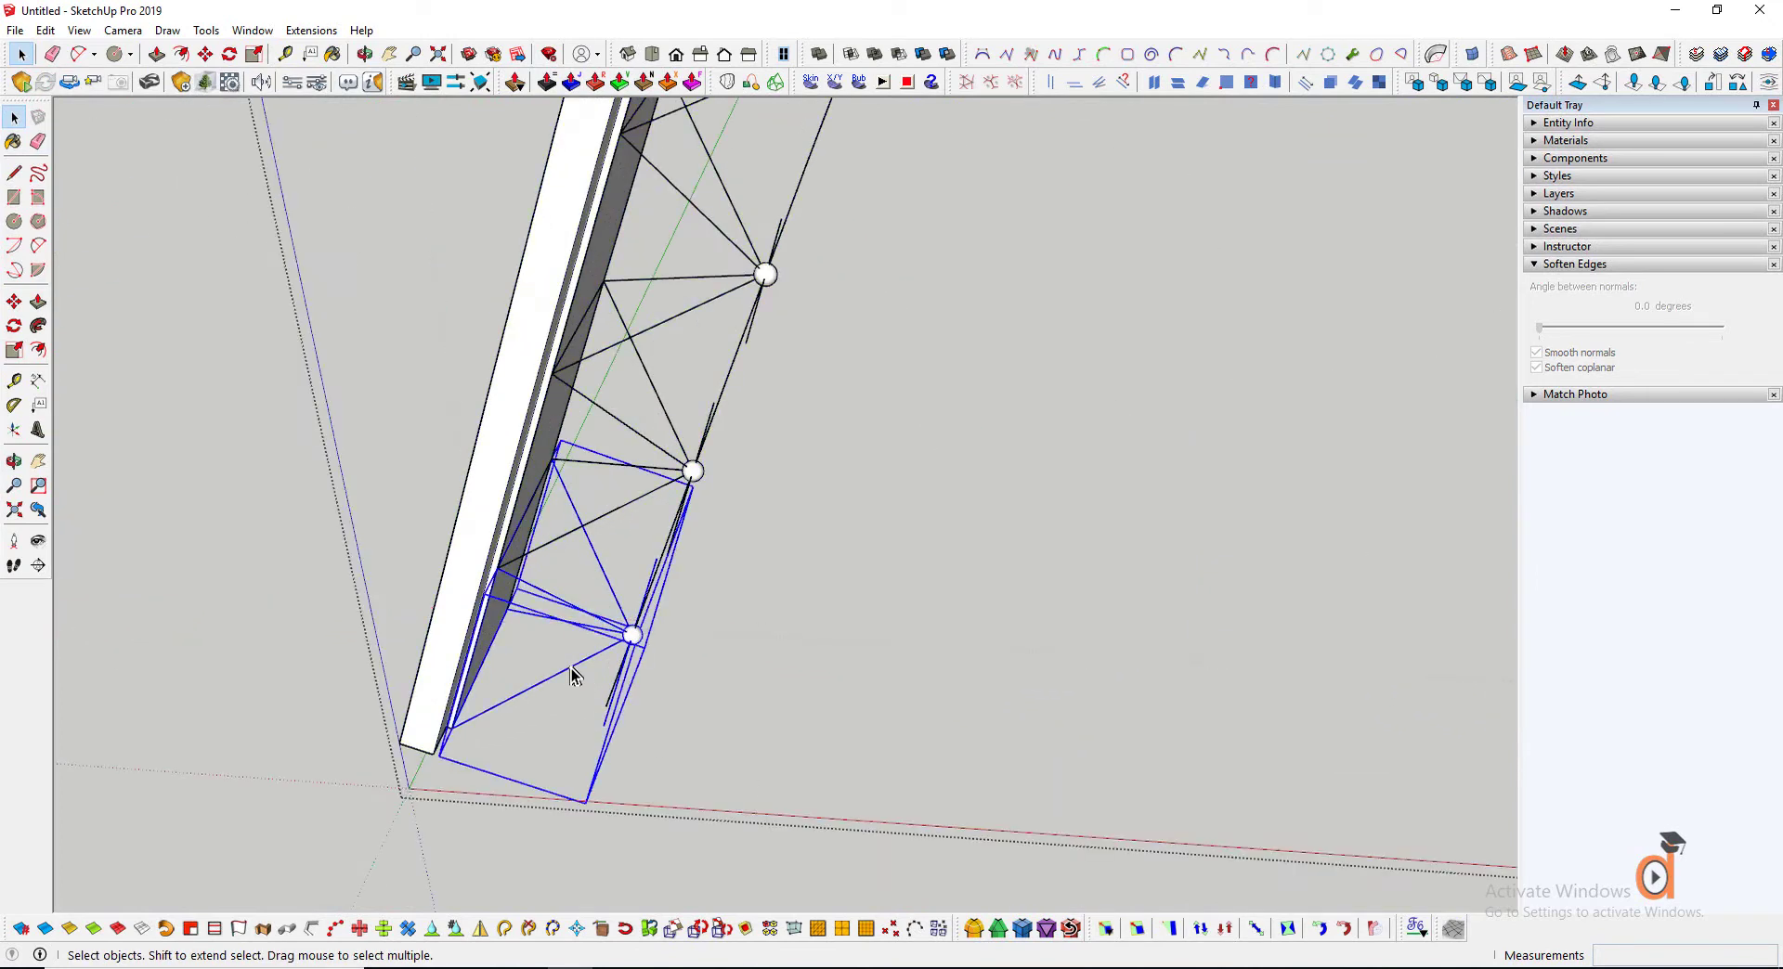
{"action": "double_click", "coordinate": [572, 675]}
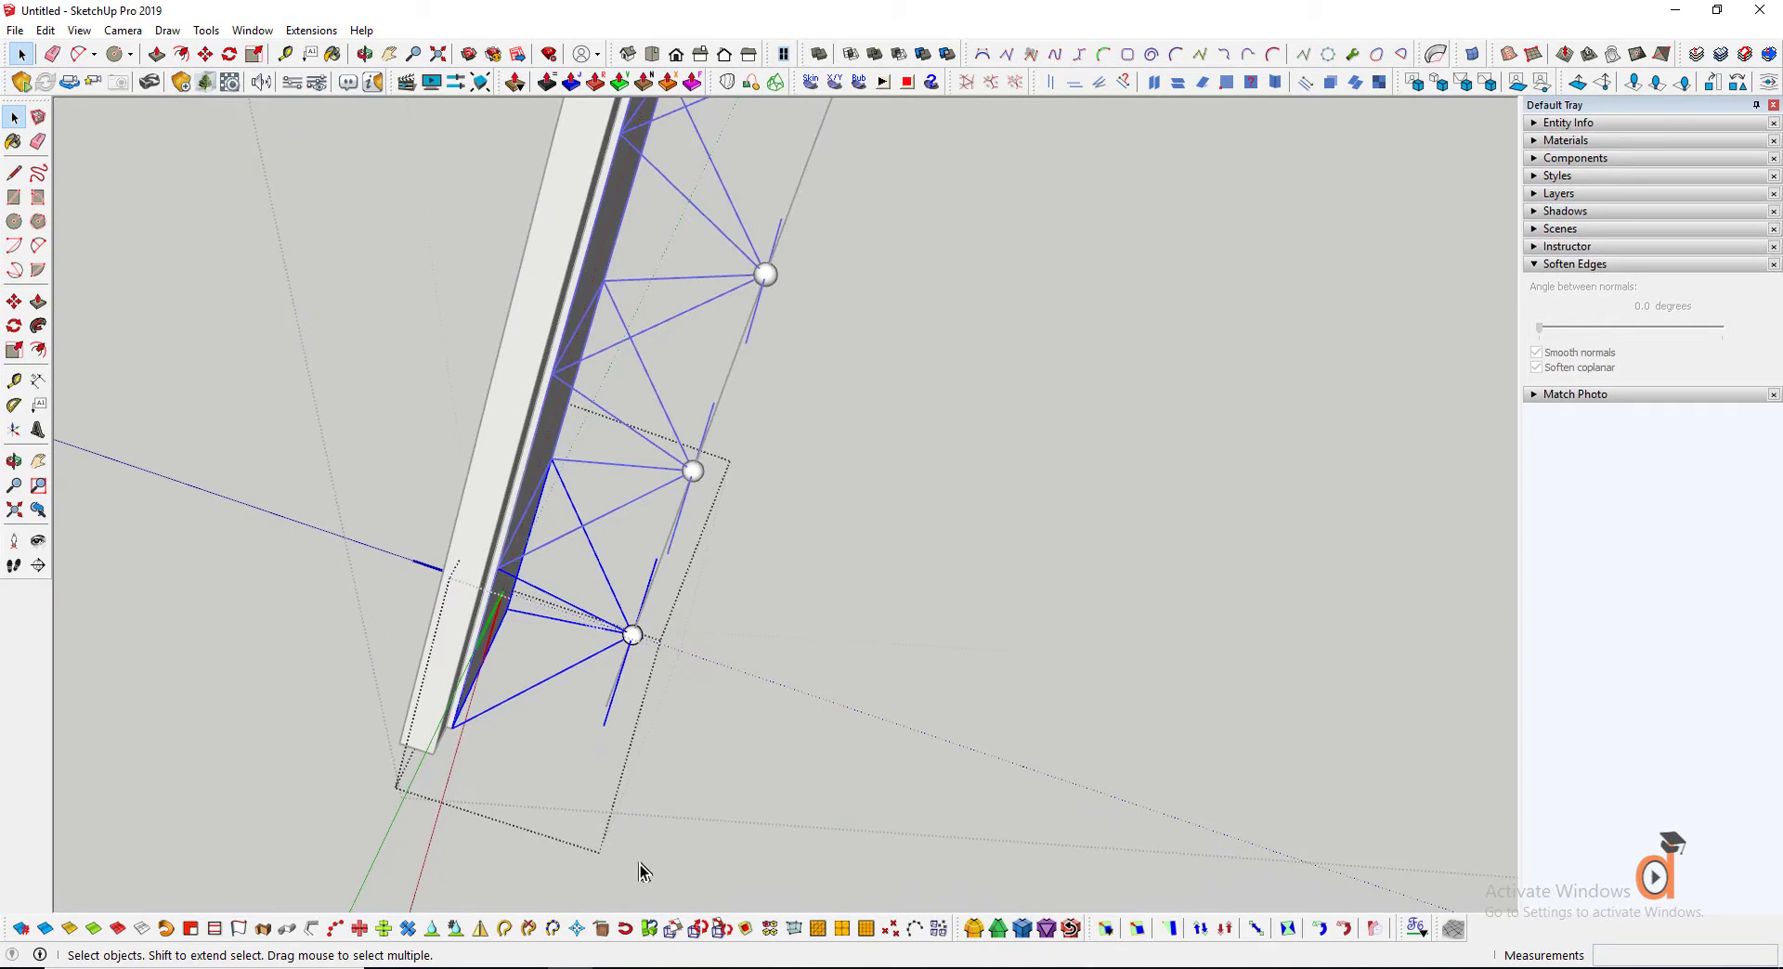
Try converting the selected pyramid edges into tubes 0.04 m in diameter with Lines to Tube
{"action": "left_click", "coordinate": [306, 929]}
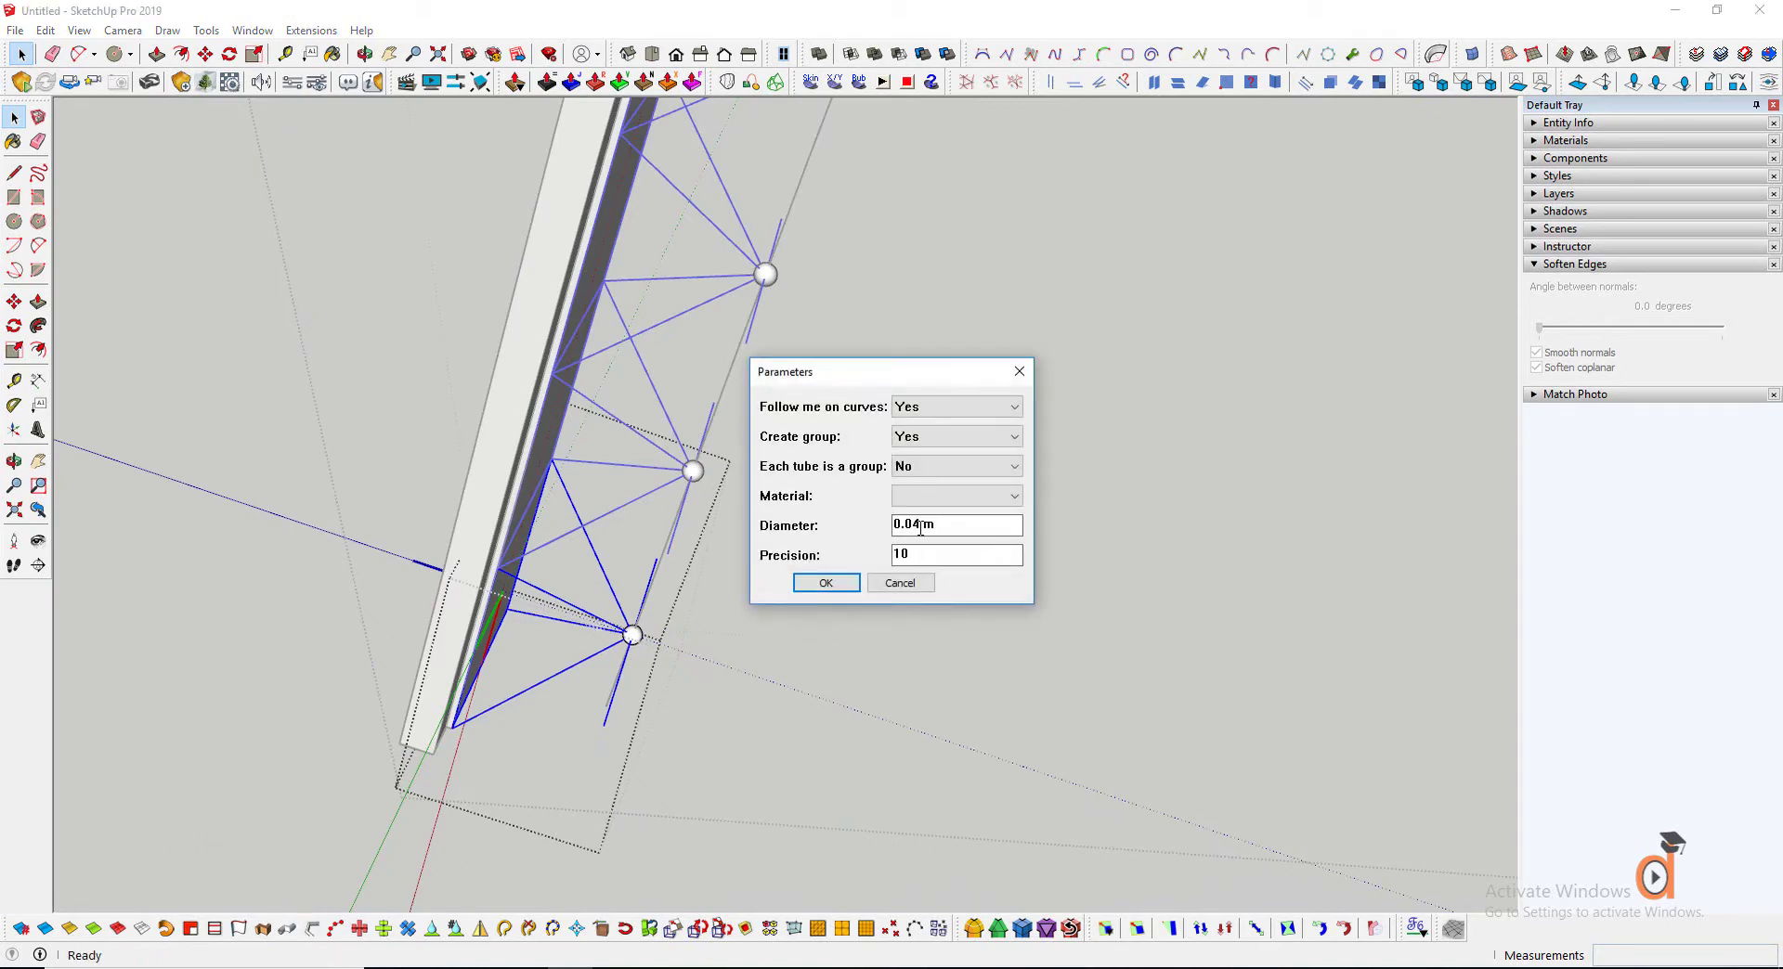
{"action": "left_click", "coordinate": [826, 583]}
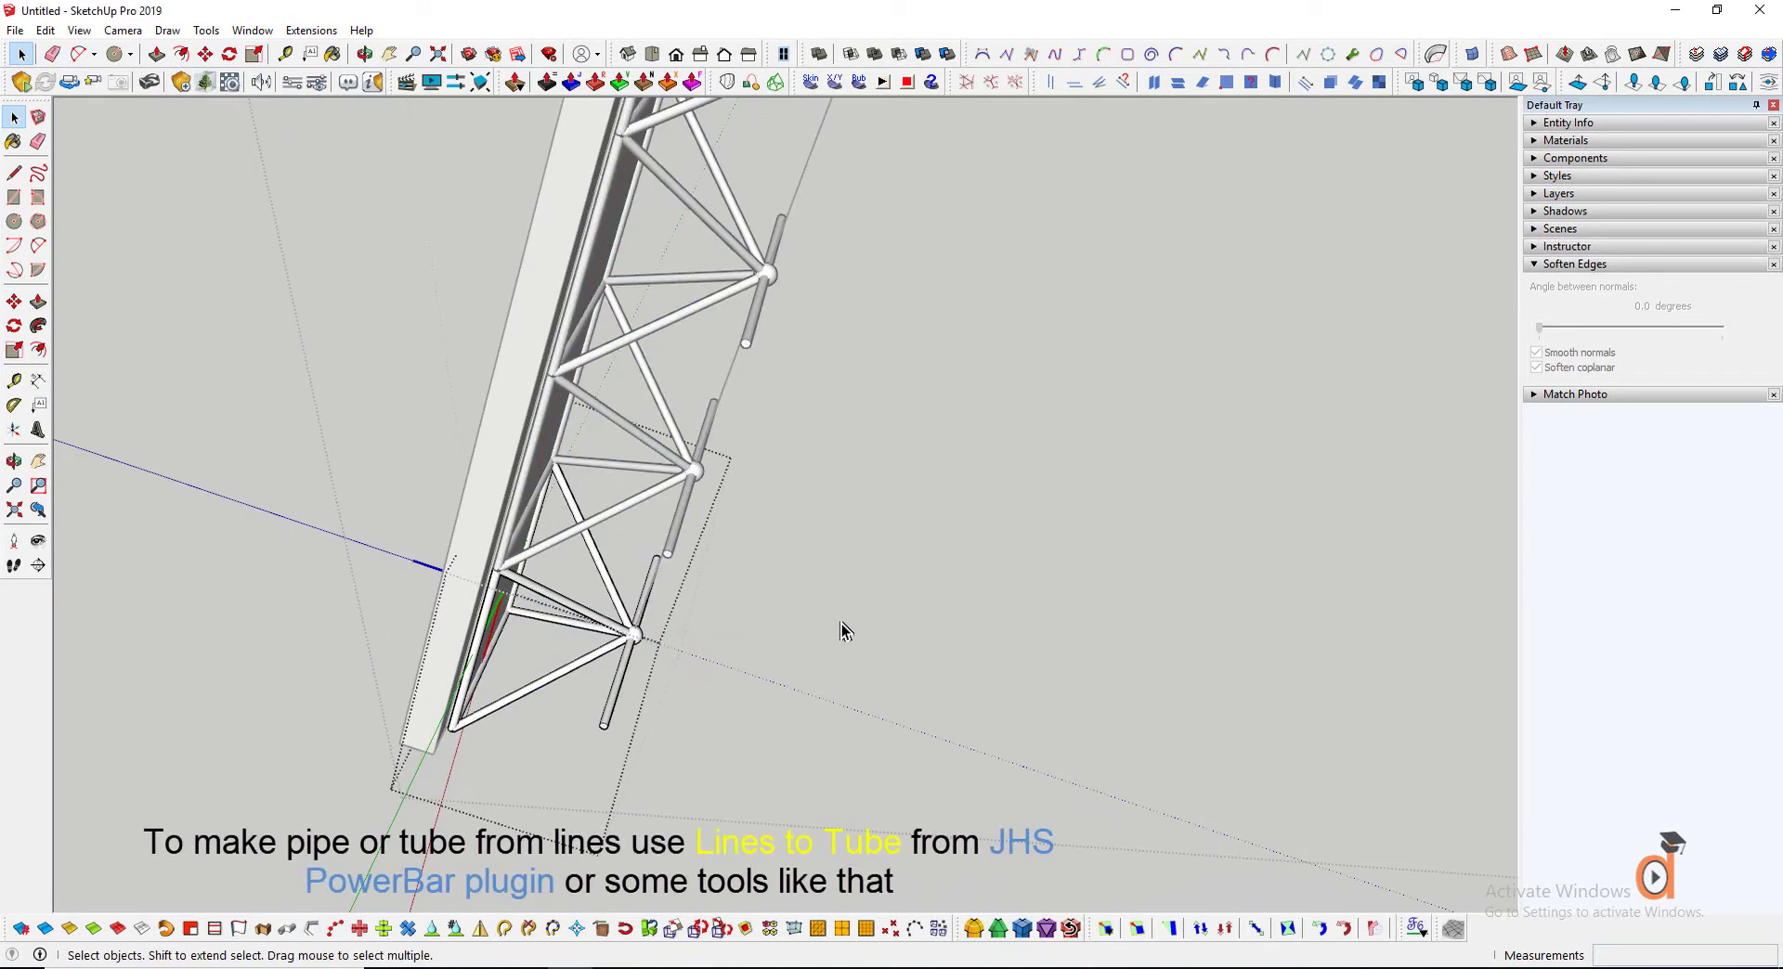
{"action": "key", "text": "ctrl+z"}
Convert the selected pyramid edges into grouped tubes 0.03 m in diameter, precision 10, with Lines to Tube
{"action": "left_click", "coordinate": [308, 930]}
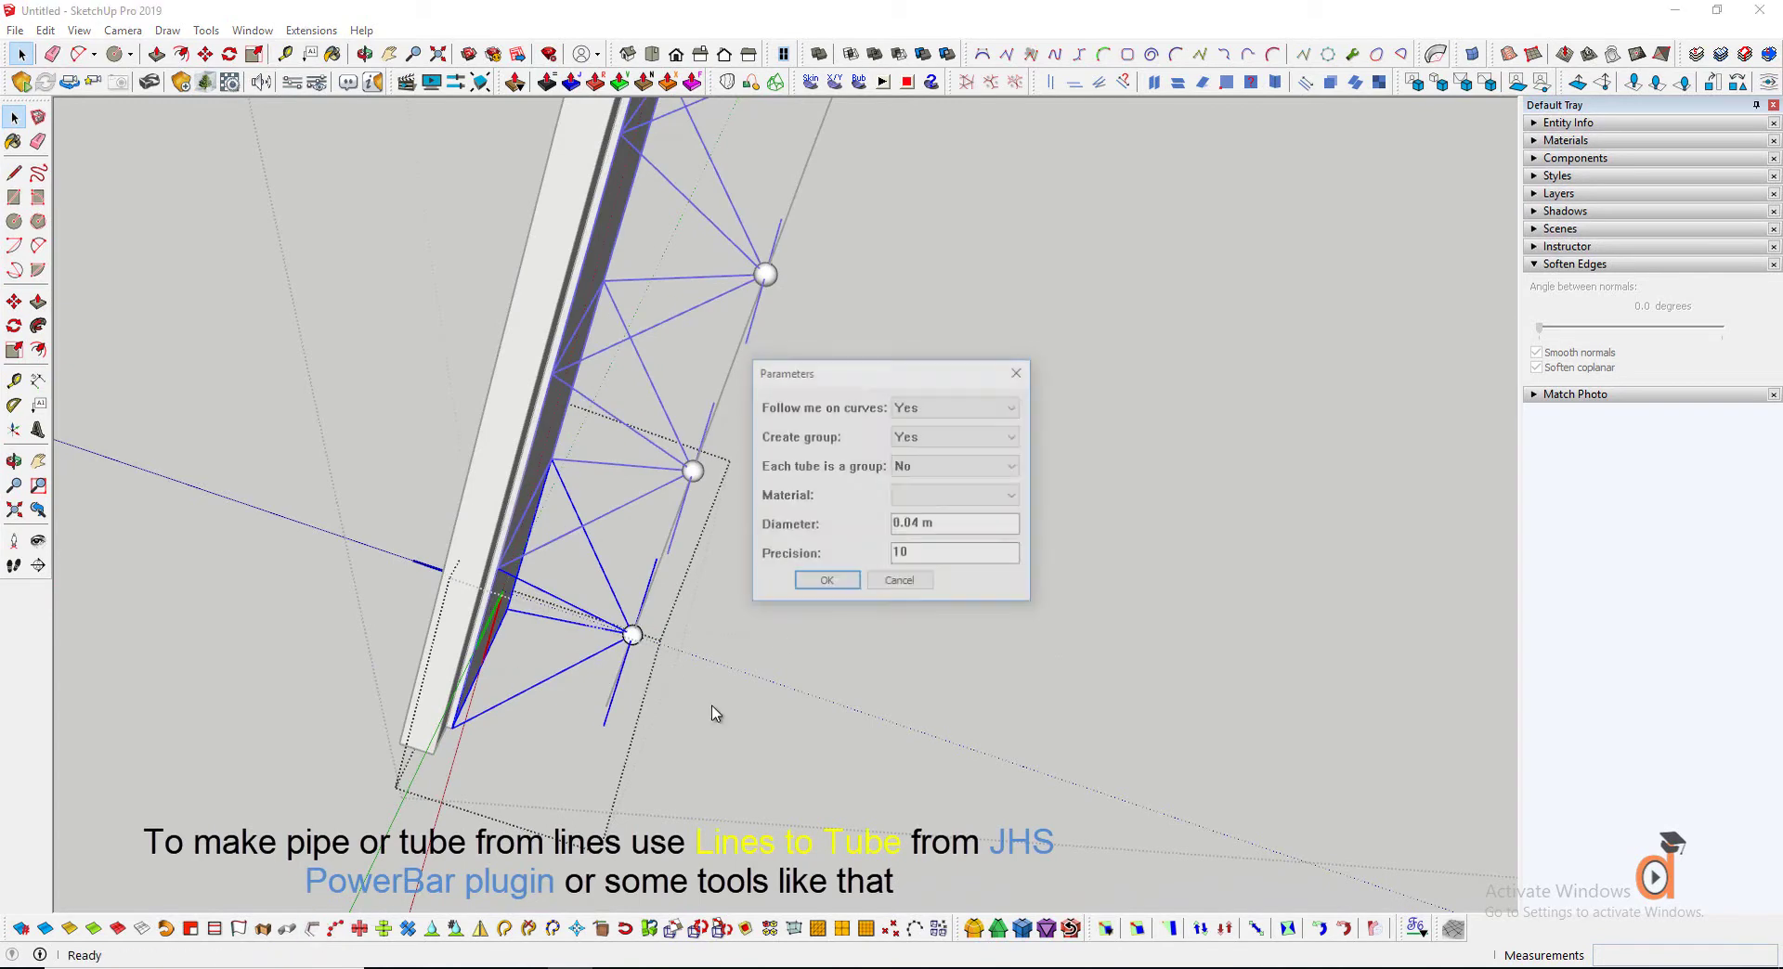
{"action": "left_click", "coordinate": [825, 584]}
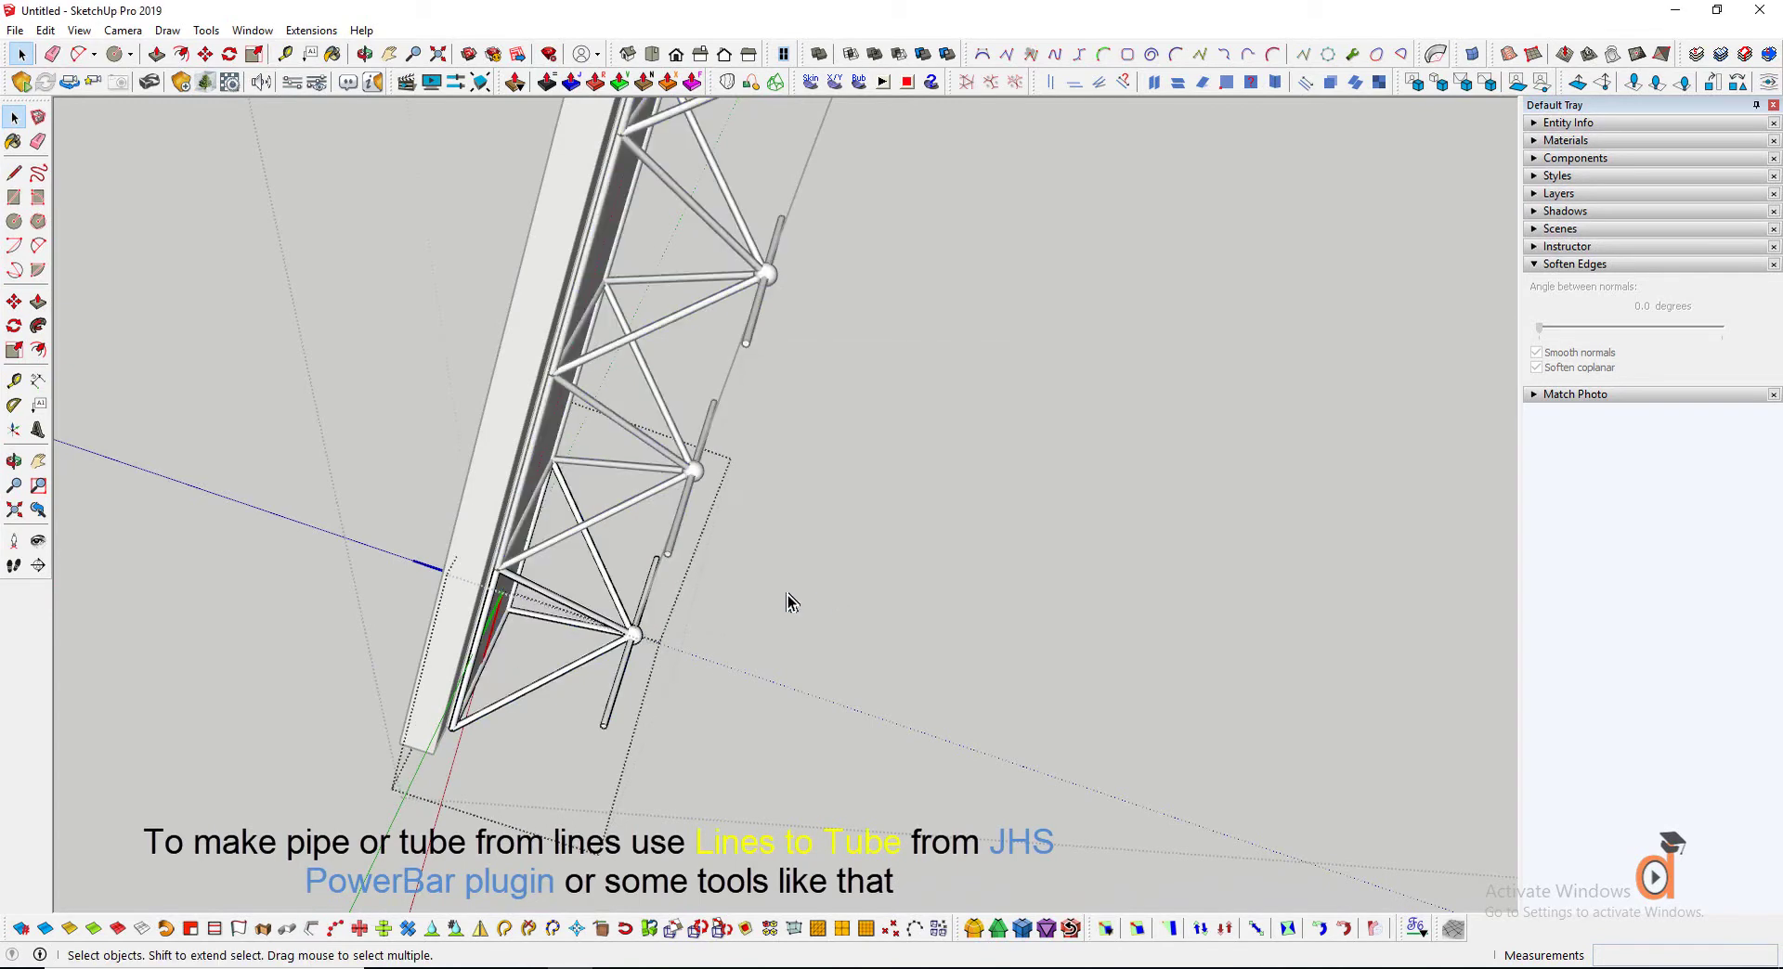
{"action": "scroll", "coordinate": [673, 613], "scroll_direction": "up", "scroll_amount": 5}
{"action": "scroll", "coordinate": [630, 647], "scroll_direction": "up", "scroll_amount": 2}
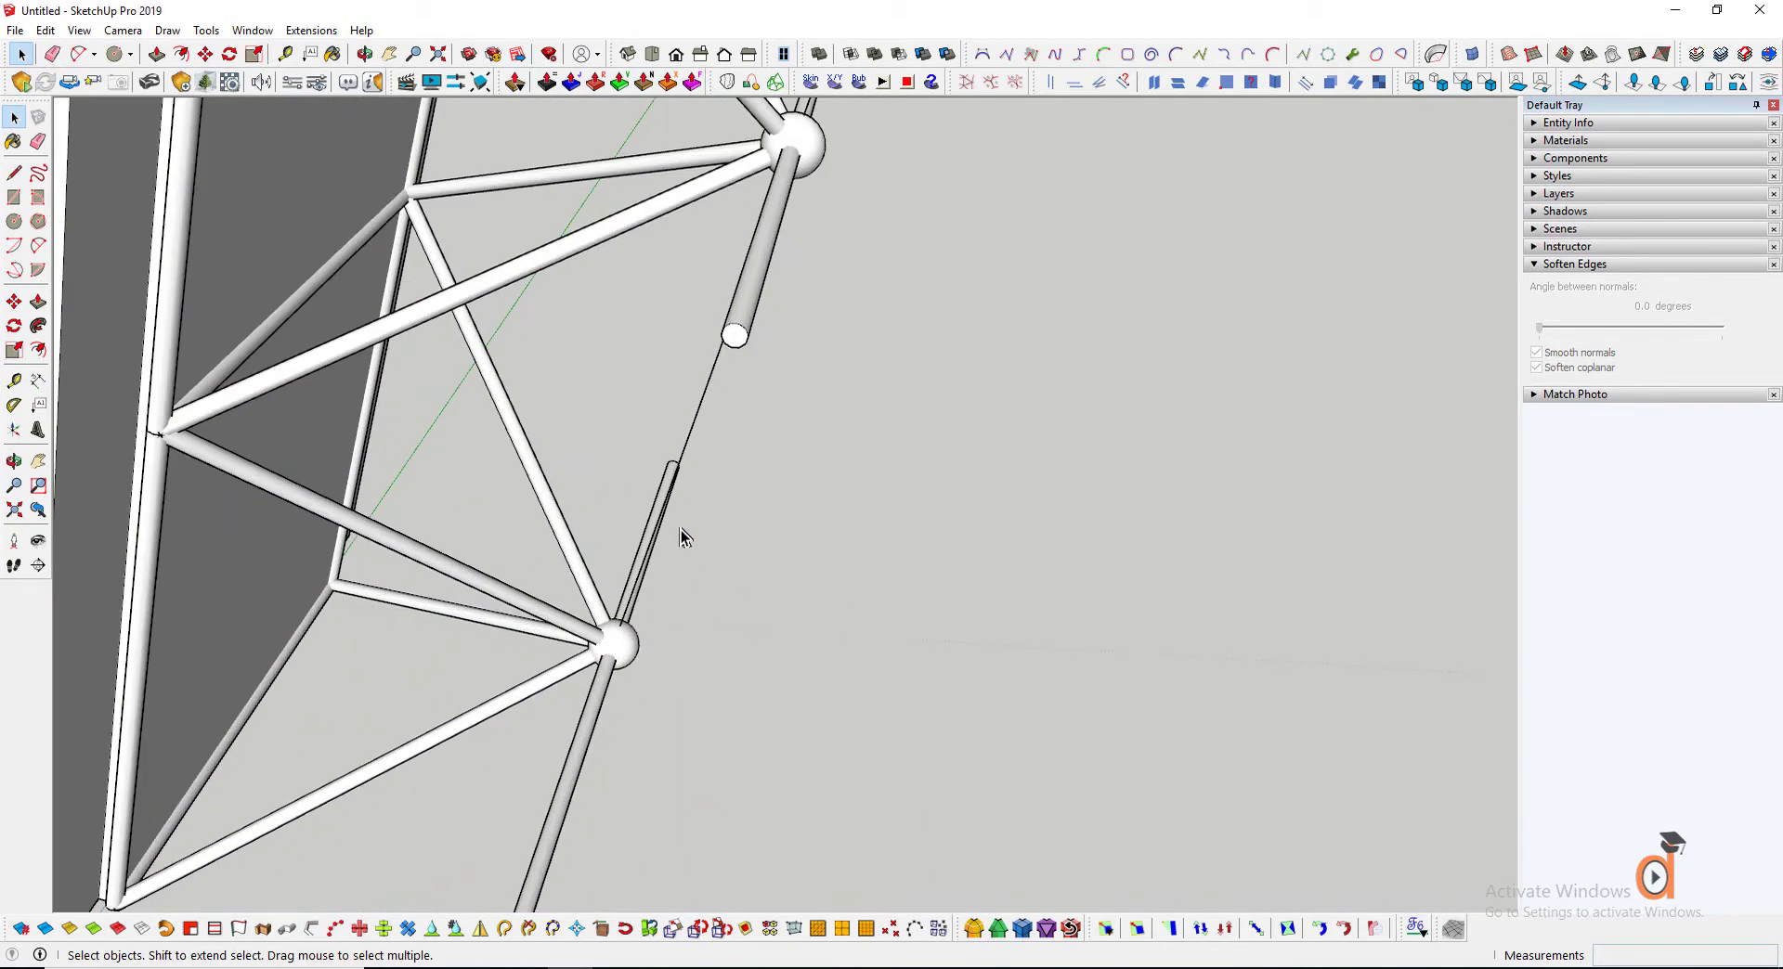
Close the pyramid component and convert the curve through the apexes into a grouped tube with precision 10
{"action": "scroll", "coordinate": [706, 404], "scroll_direction": "down", "scroll_amount": 15}
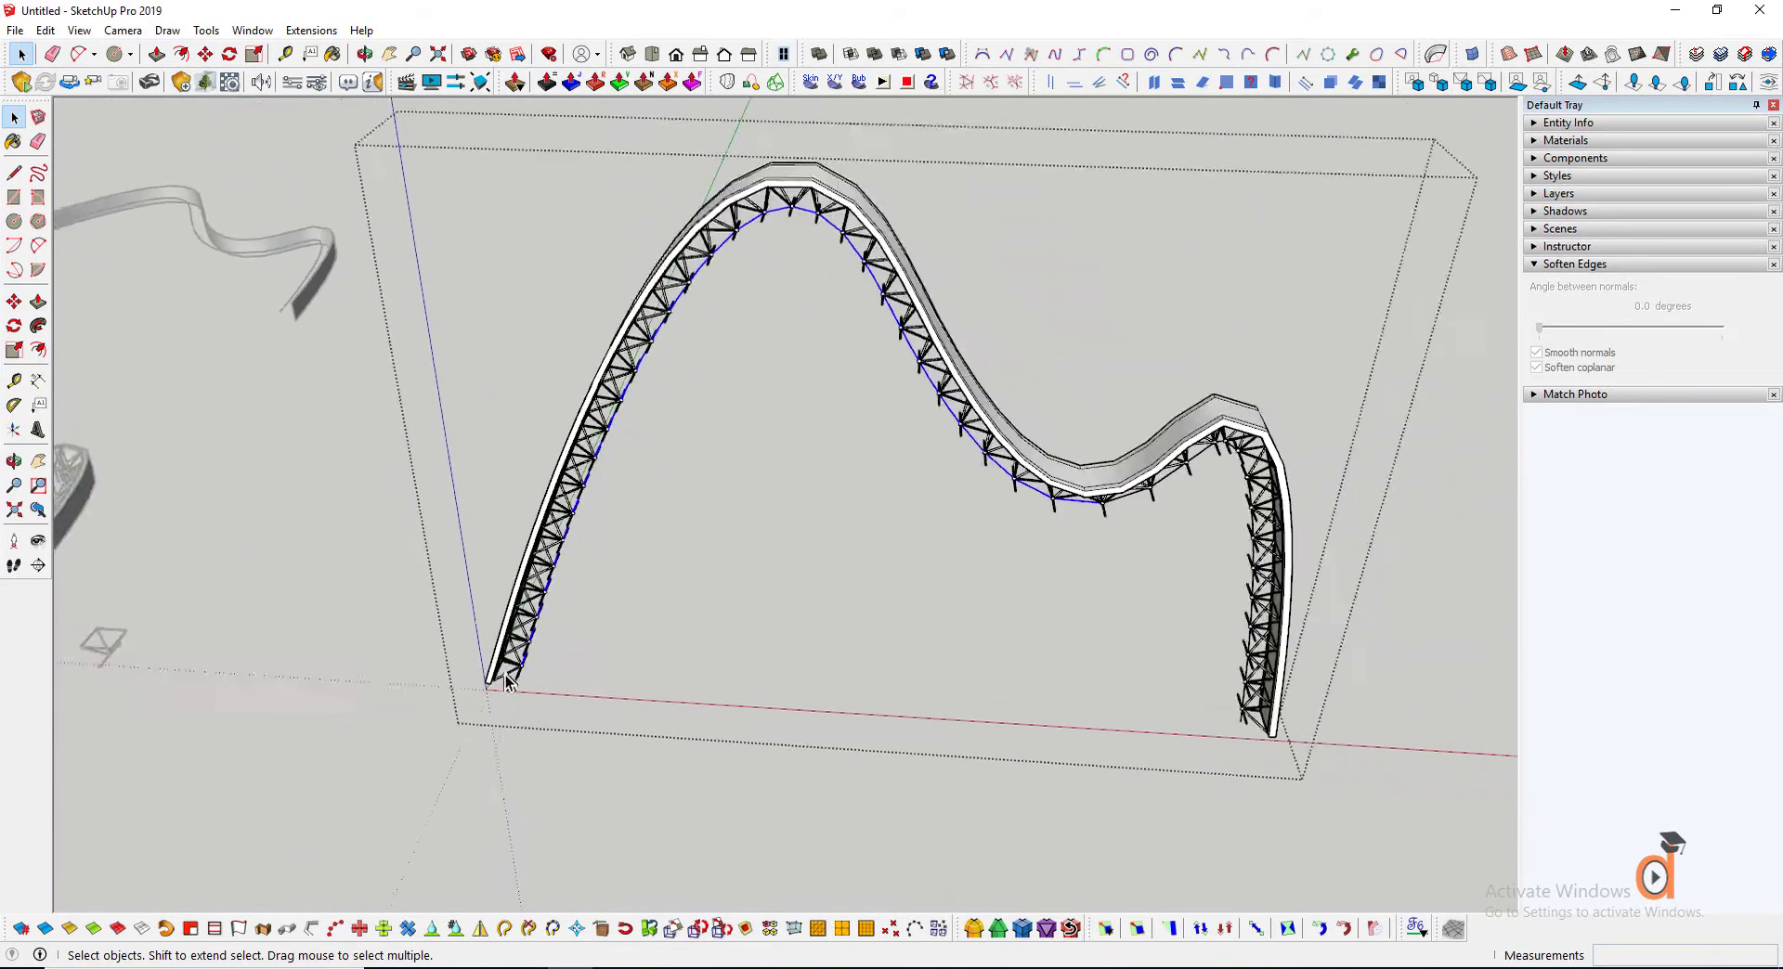
{"action": "scroll", "coordinate": [854, 516], "scroll_direction": "up", "scroll_amount": 2}
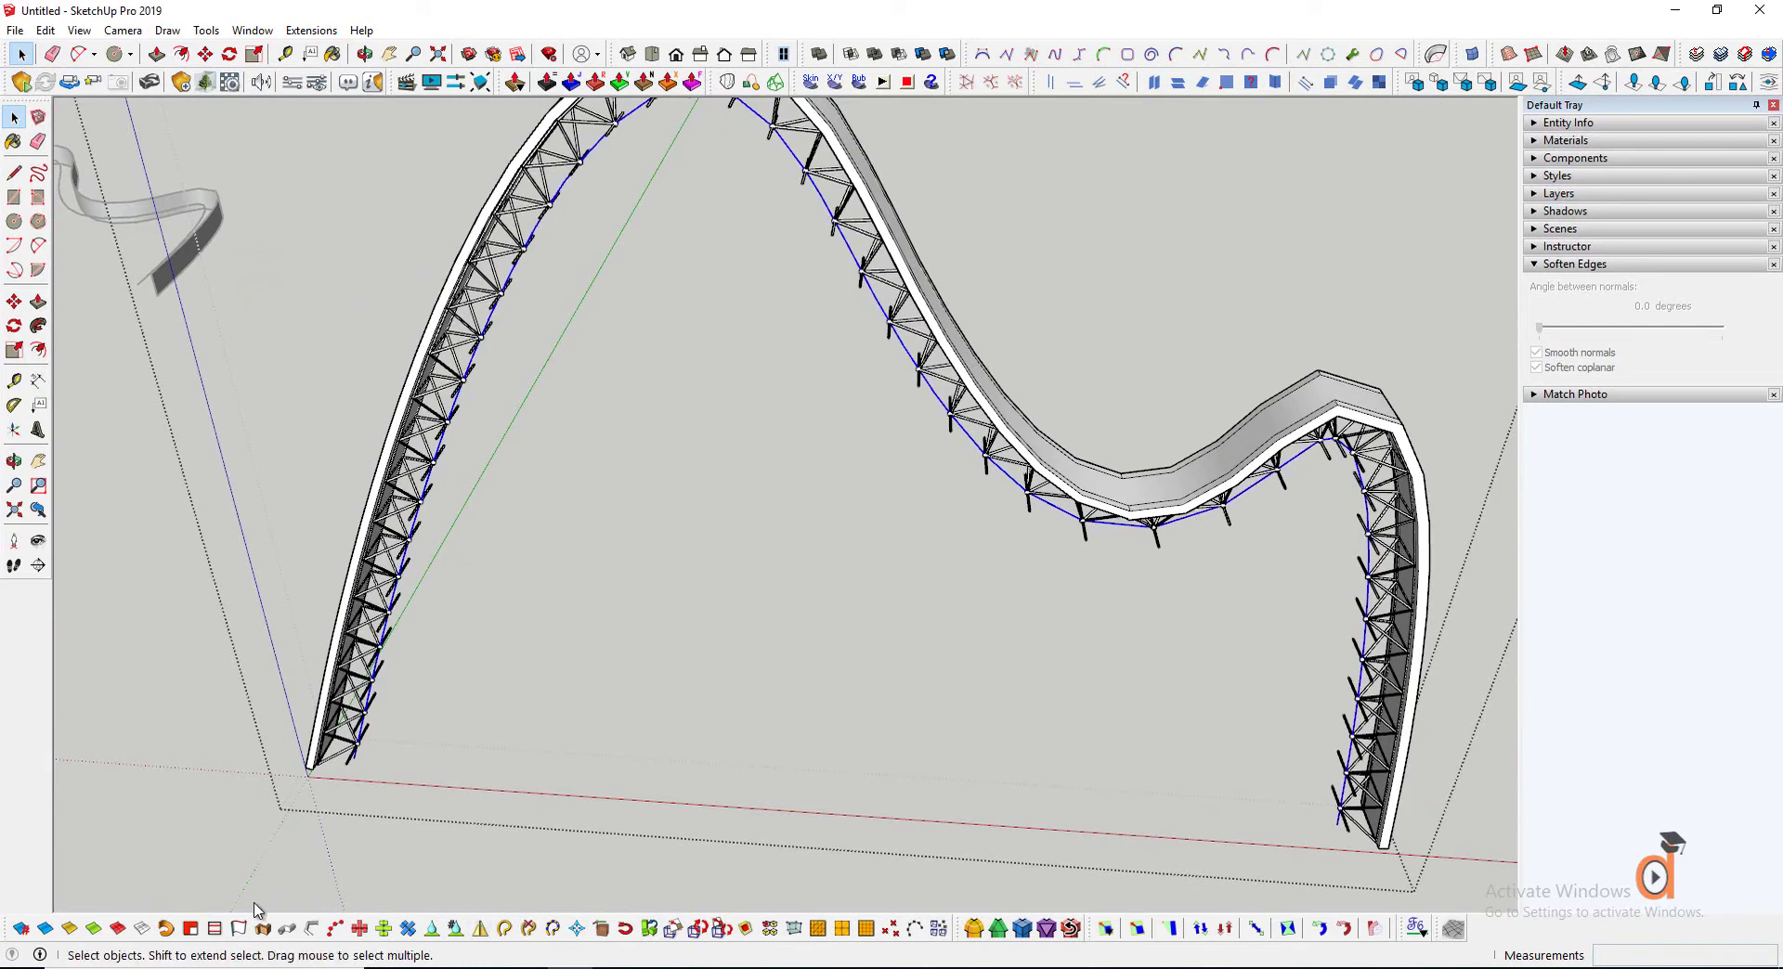
{"action": "left_click", "coordinate": [313, 930]}
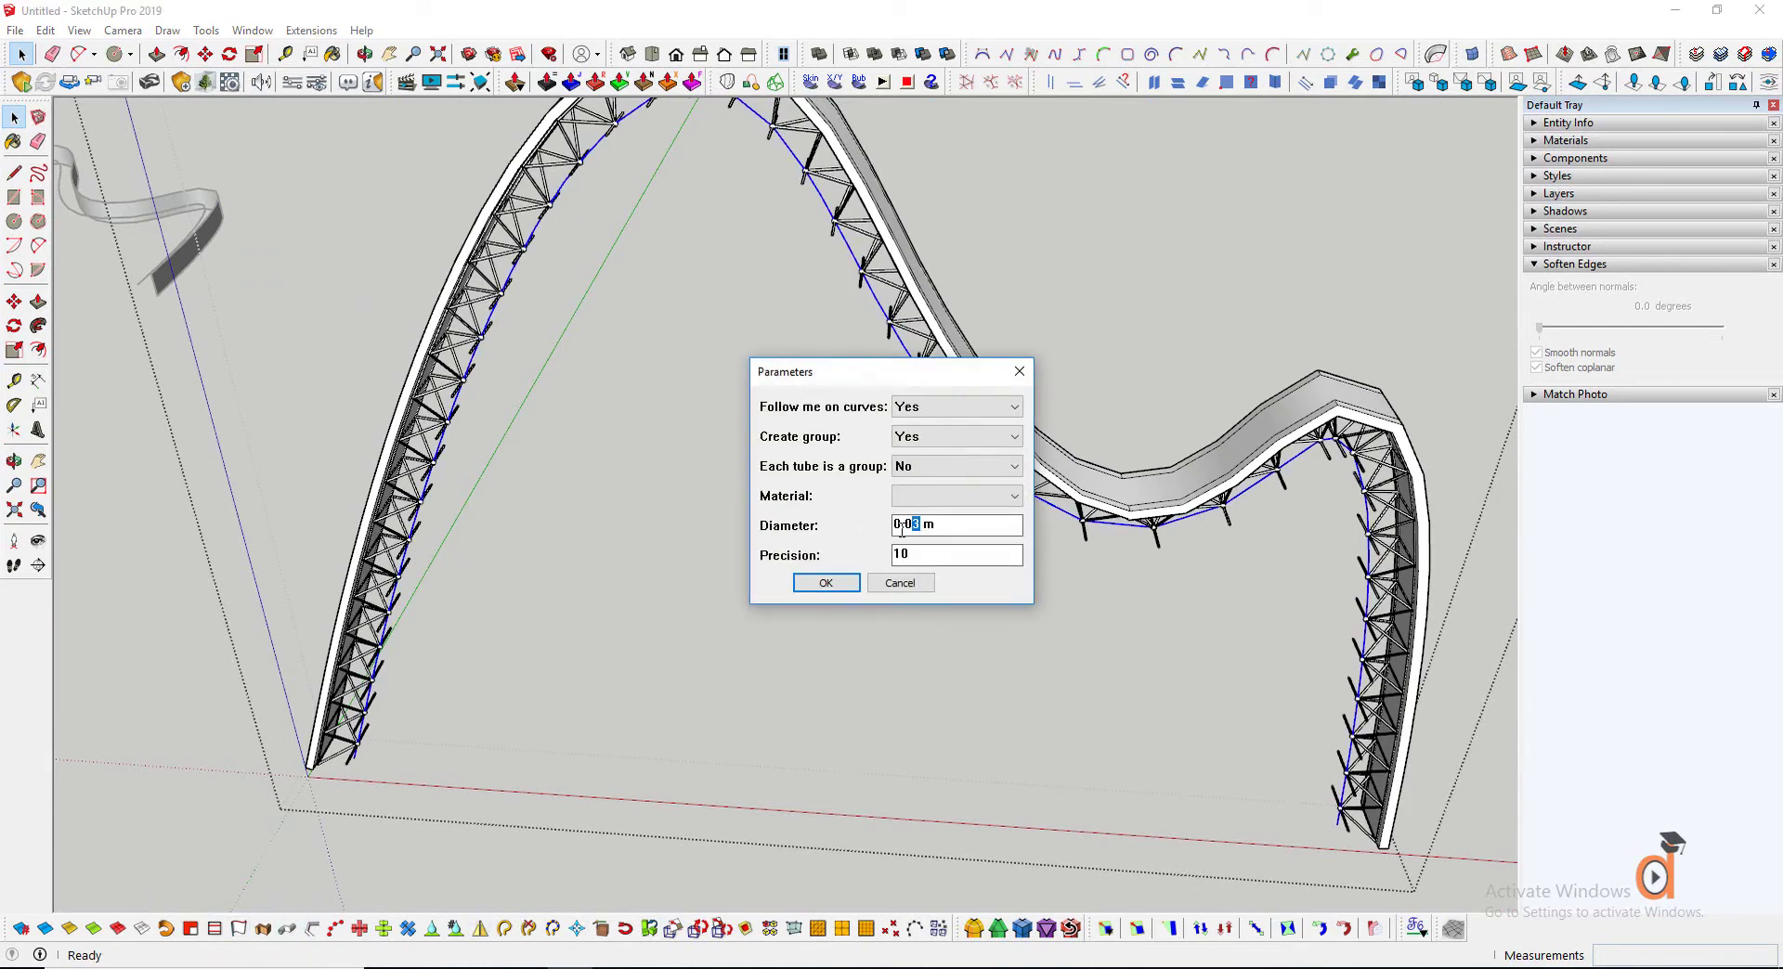
{"action": "left_click", "coordinate": [823, 583]}
{"action": "scroll", "coordinate": [418, 654], "scroll_direction": "up", "scroll_amount": 10}
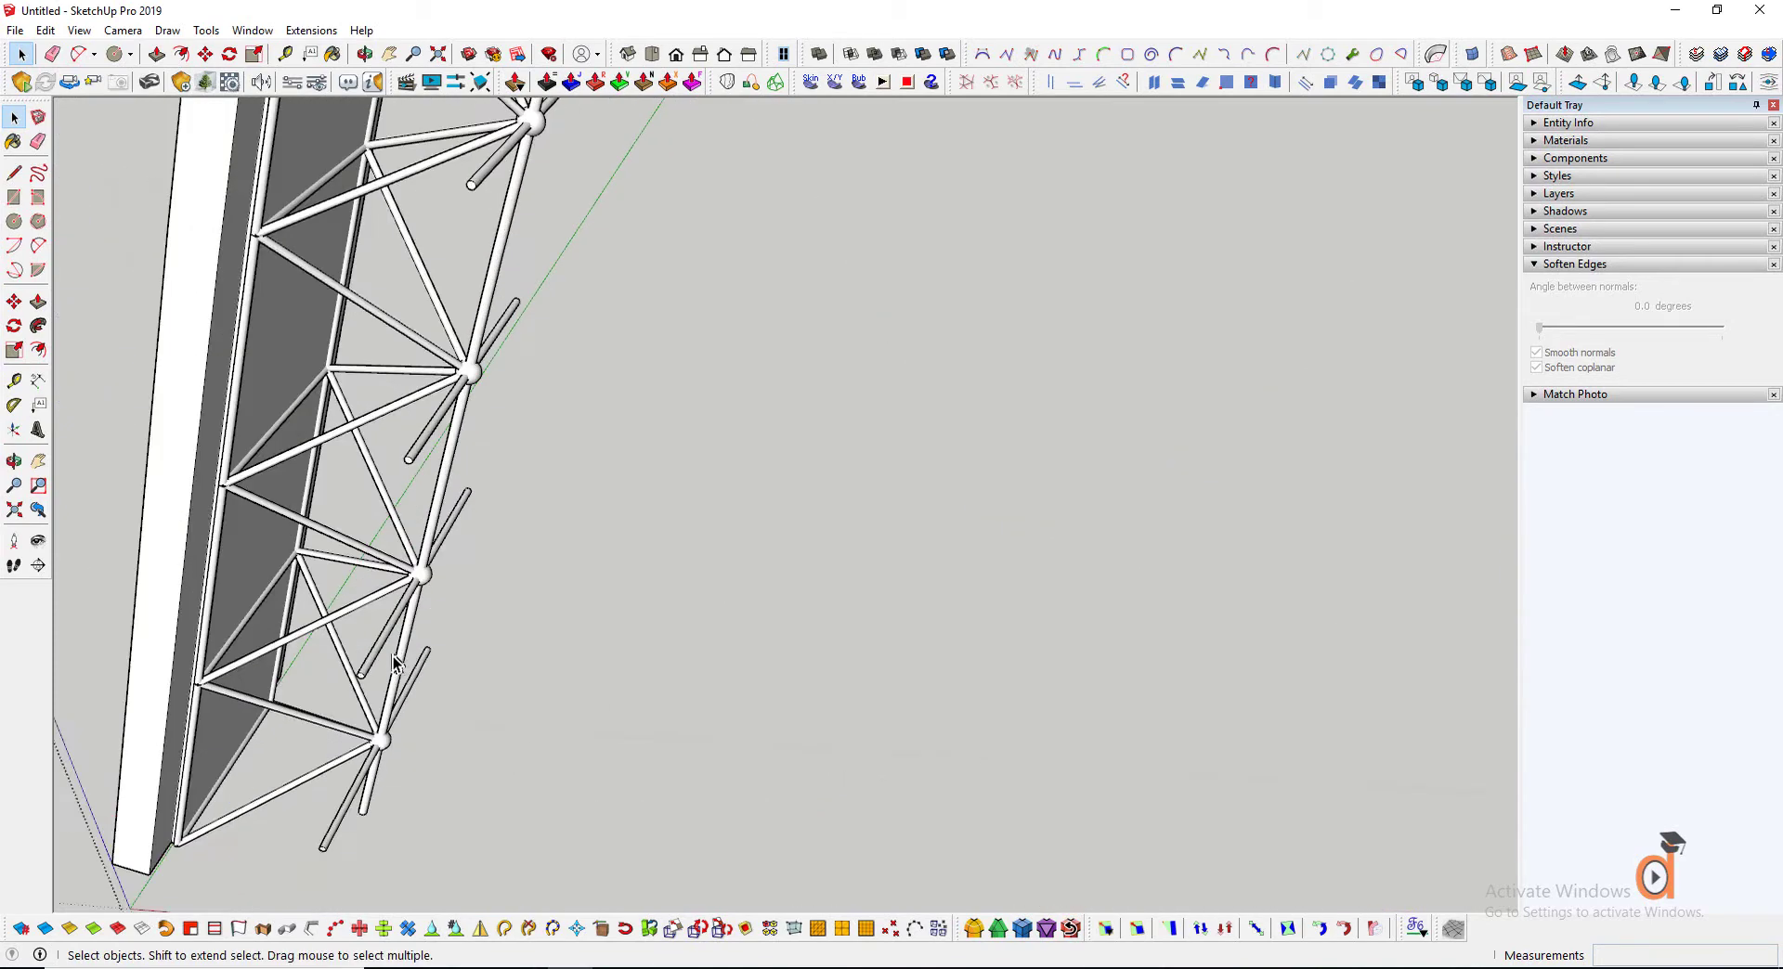
{"action": "left_click", "coordinate": [405, 660]}
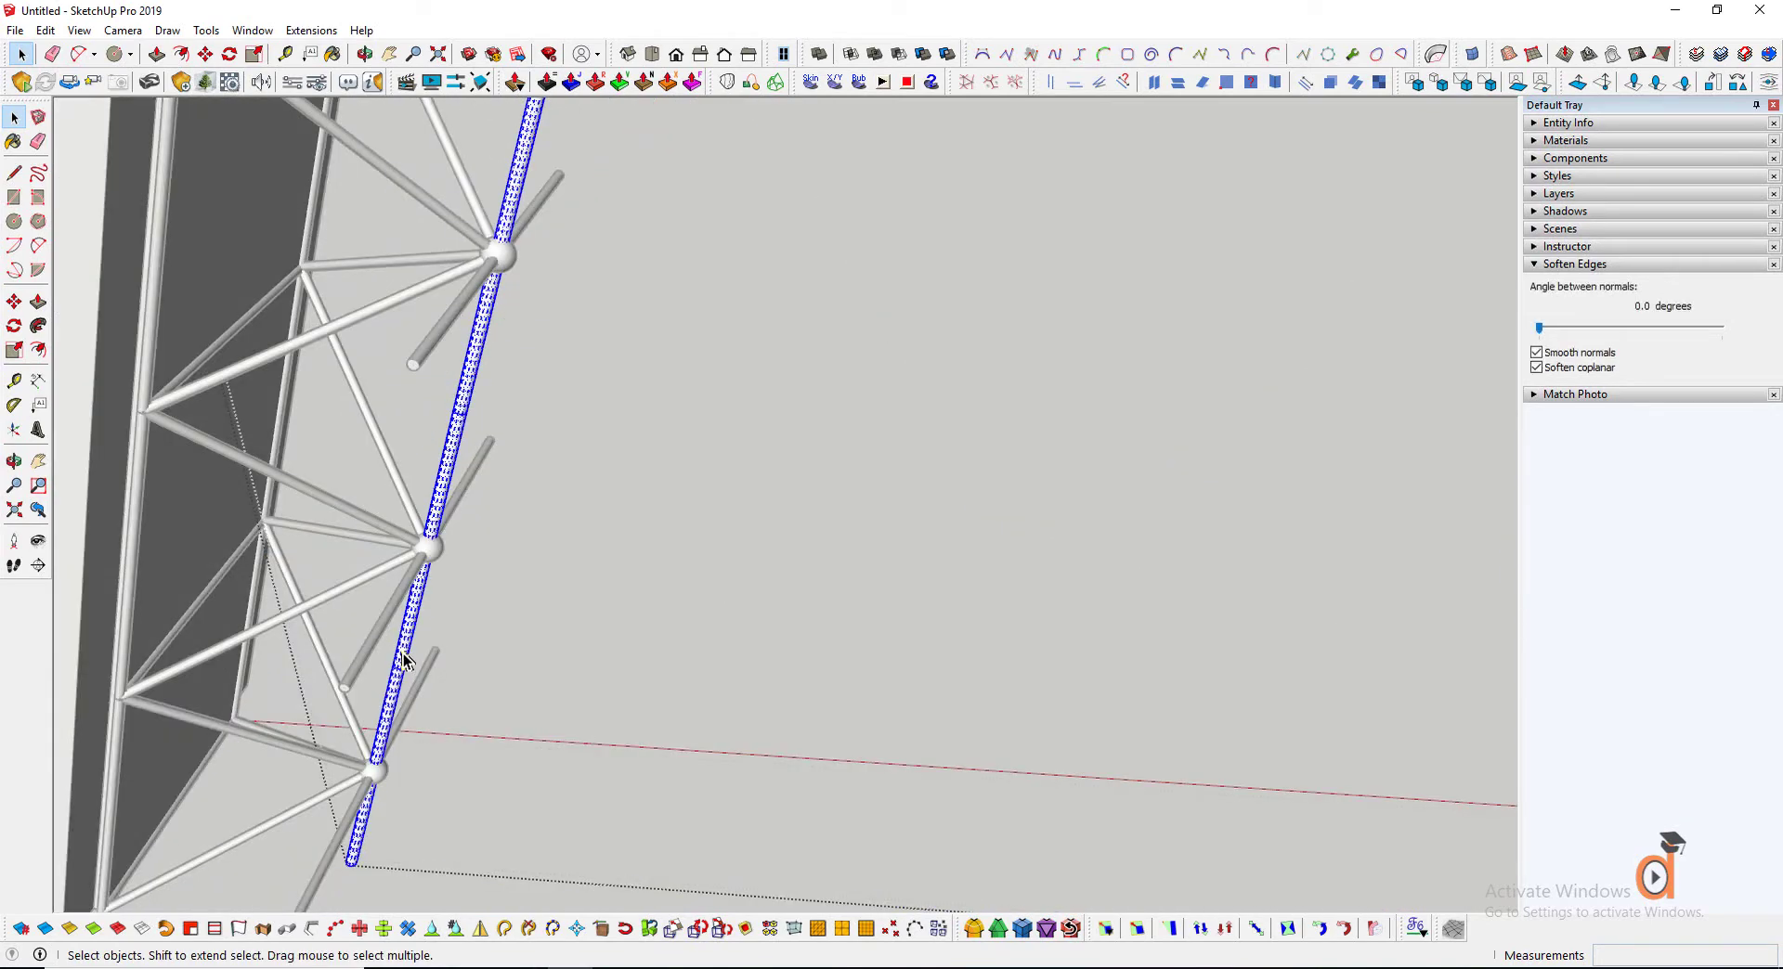
{"action": "scroll", "coordinate": [513, 592], "scroll_direction": "down", "scroll_amount": 5}
{"action": "left_click", "coordinate": [211, 700]}
{"action": "scroll", "coordinate": [455, 609], "scroll_direction": "up", "scroll_amount": 3}
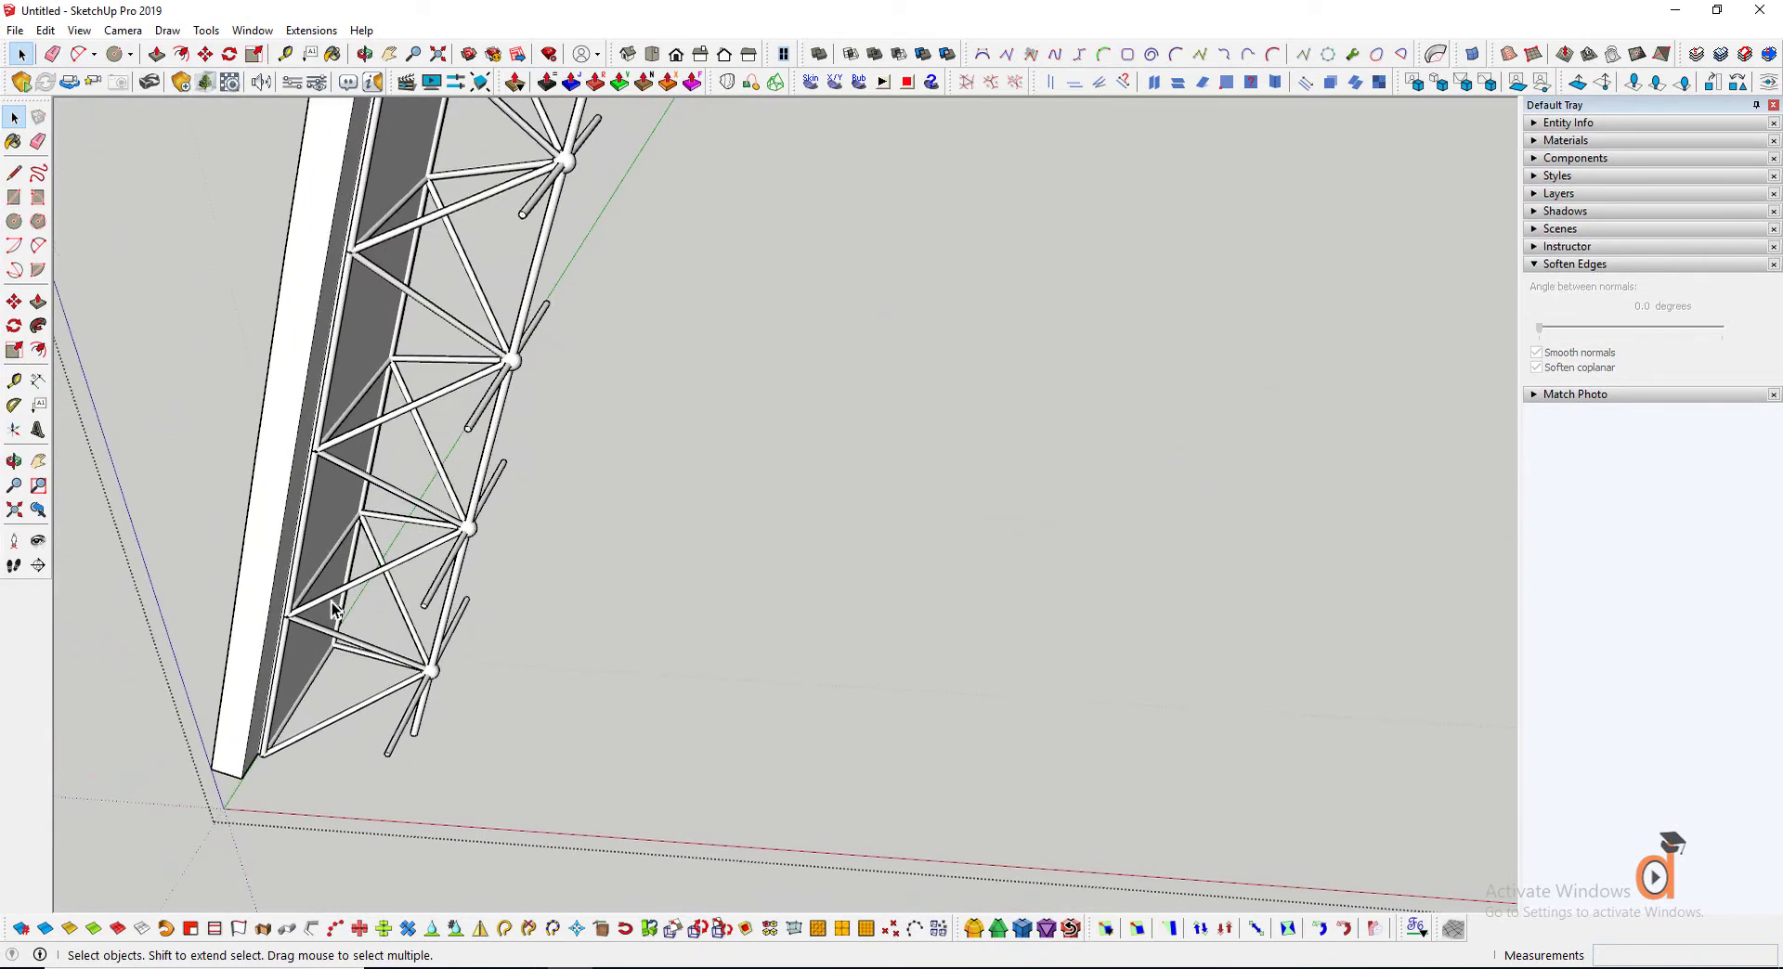
Close the arch group and convert the whole upright arch into a component
{"action": "scroll", "coordinate": [344, 632], "scroll_direction": "down", "scroll_amount": 10}
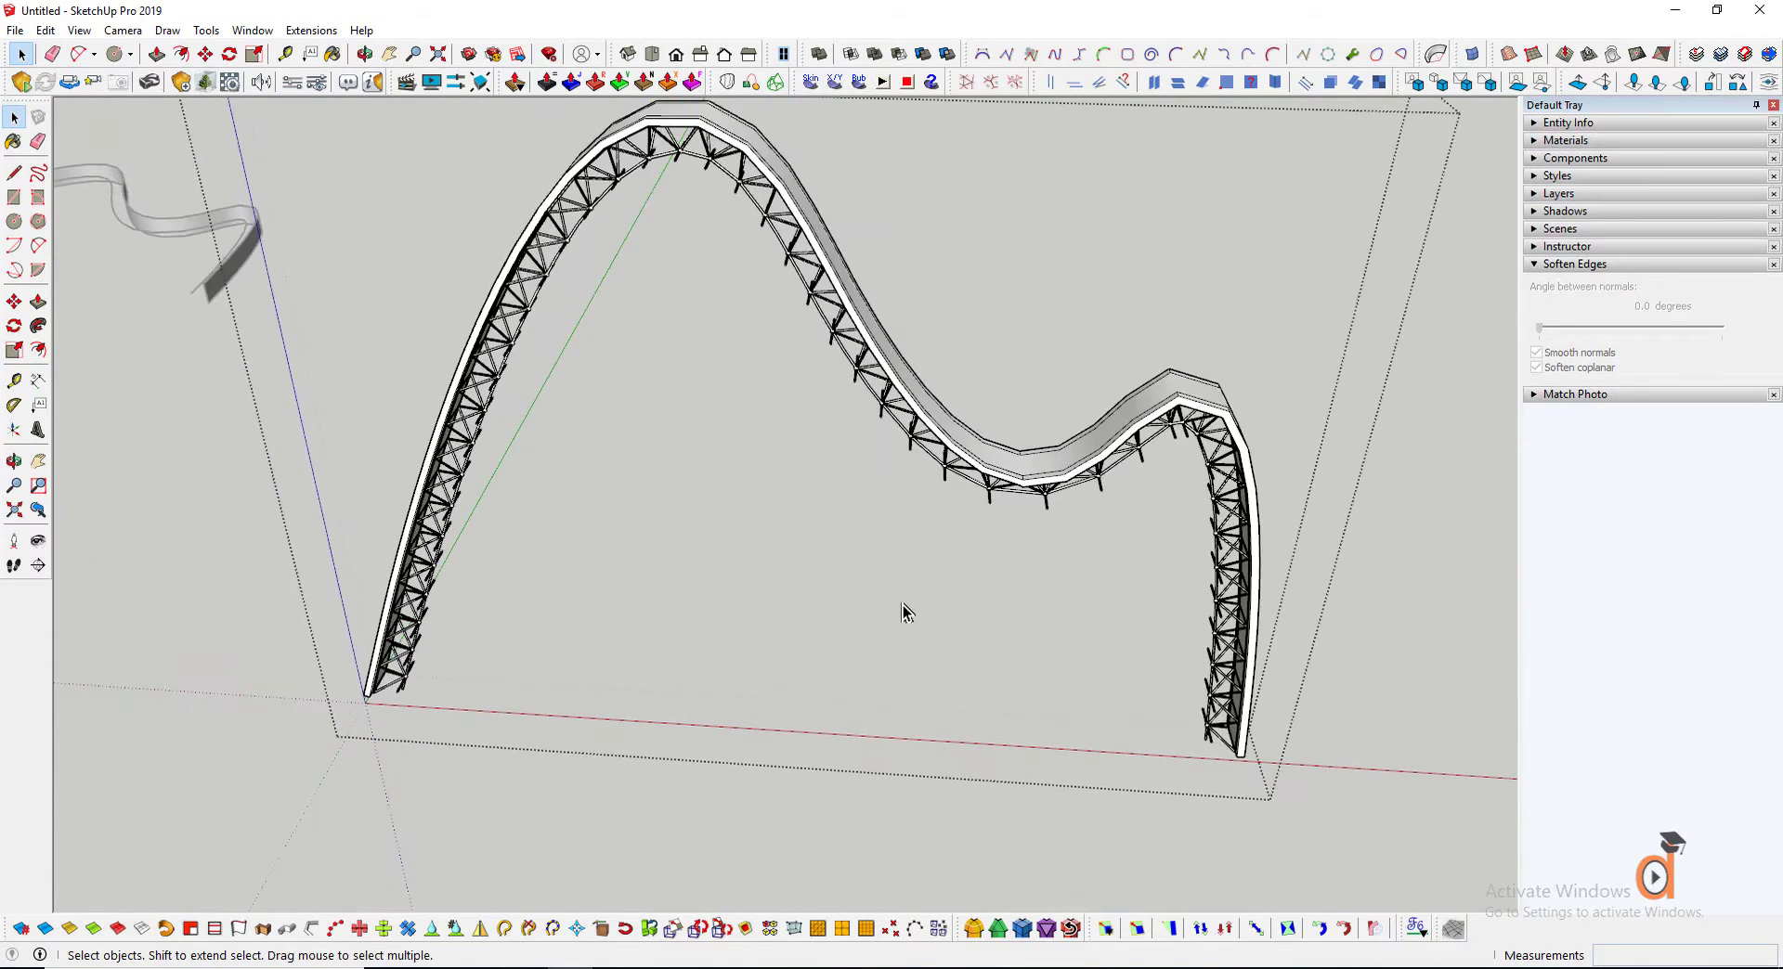
{"action": "left_click", "coordinate": [15, 465]}
{"action": "left_click_drag", "start_coordinate": [446, 492], "coordinate": [597, 457]}
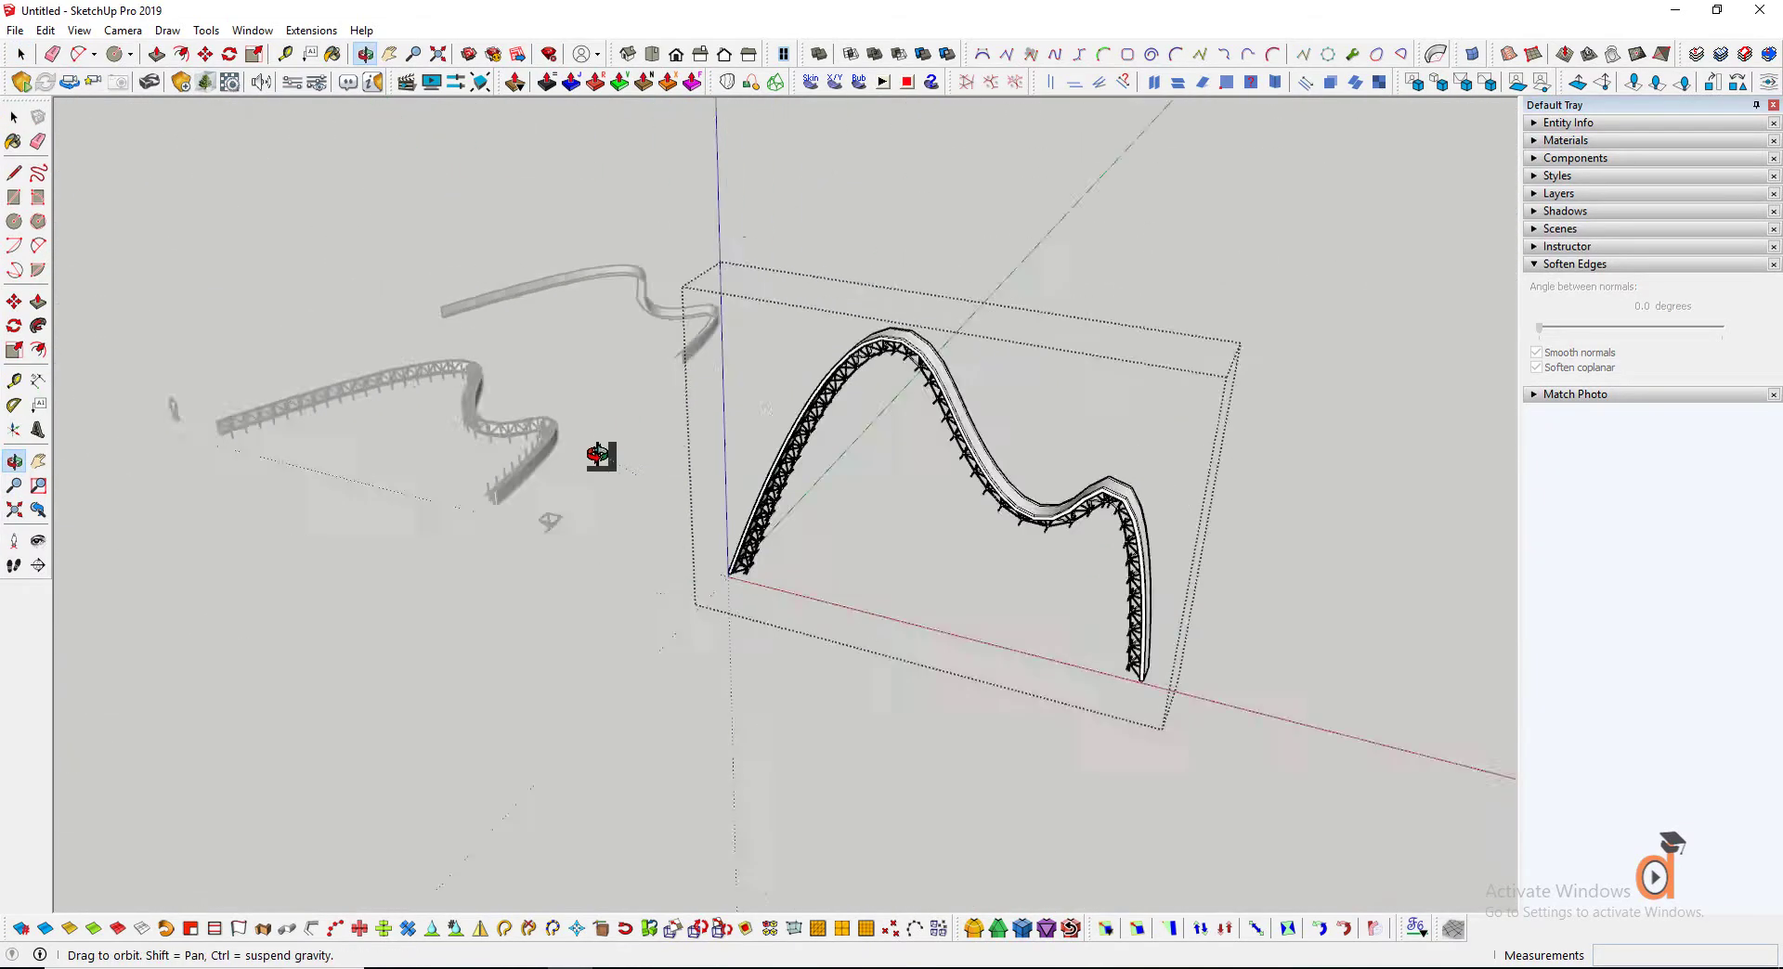
{"action": "left_click_drag", "start_coordinate": [999, 547], "coordinate": [219, 209]}
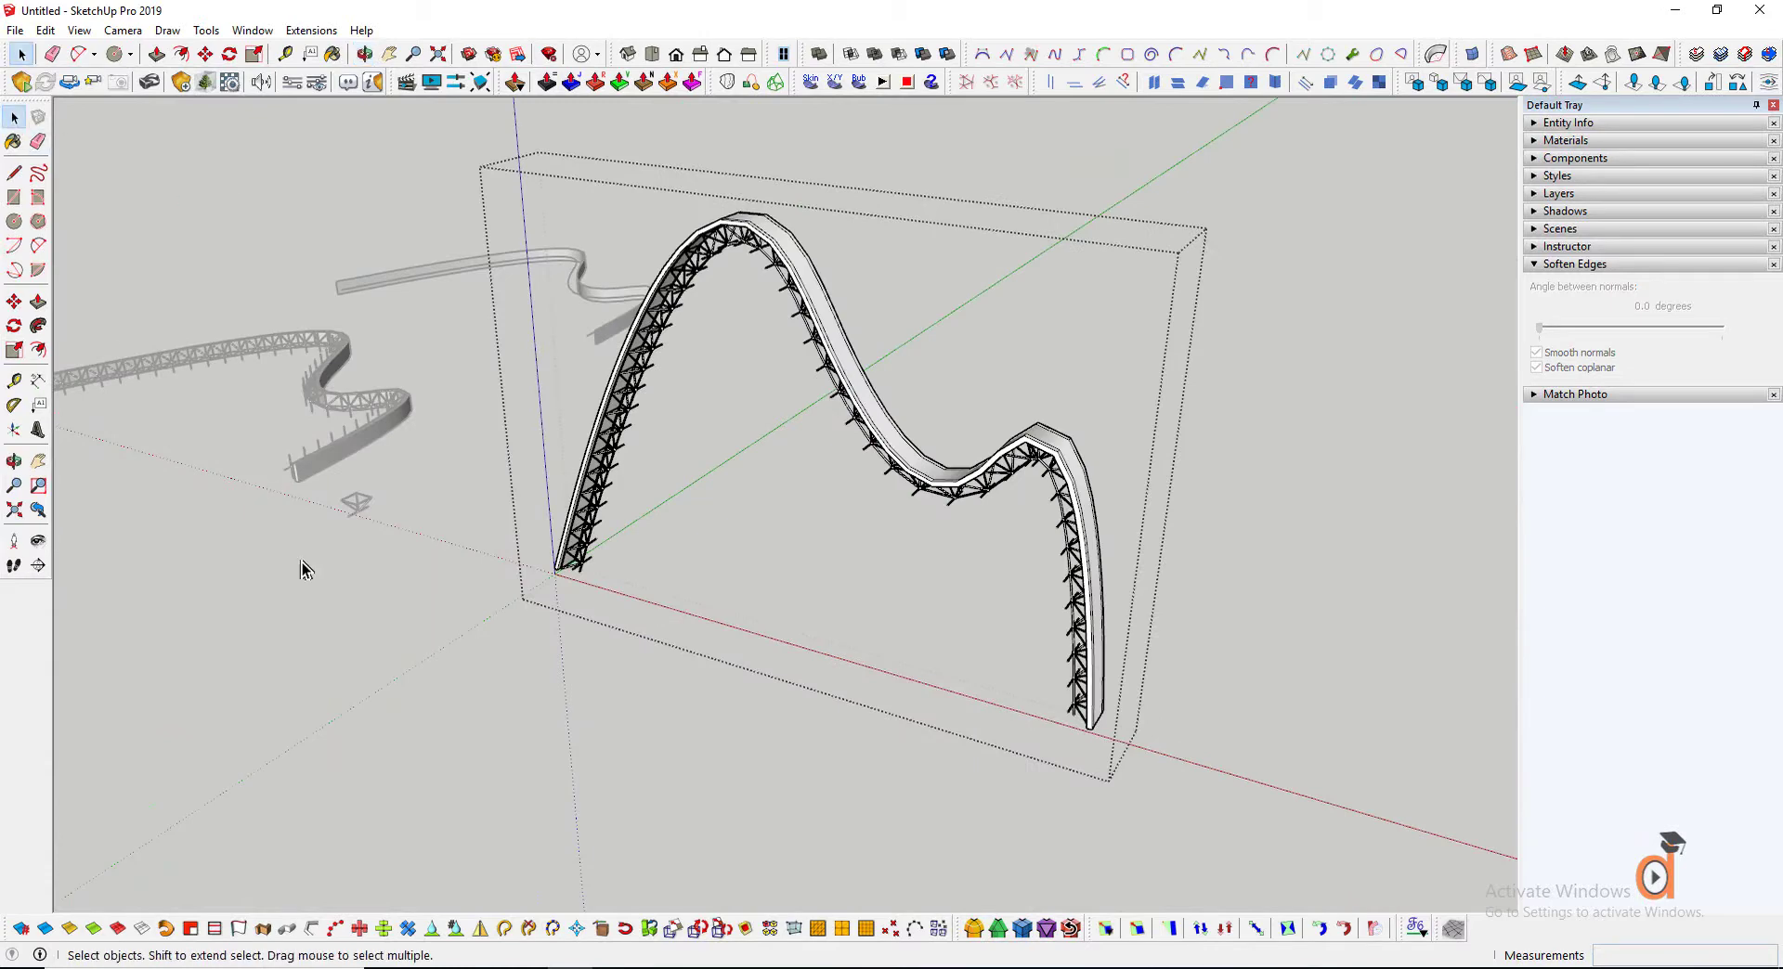
{"action": "scroll", "coordinate": [1105, 715], "scroll_direction": "up", "scroll_amount": 5}
{"action": "left_click", "coordinate": [1066, 715]}
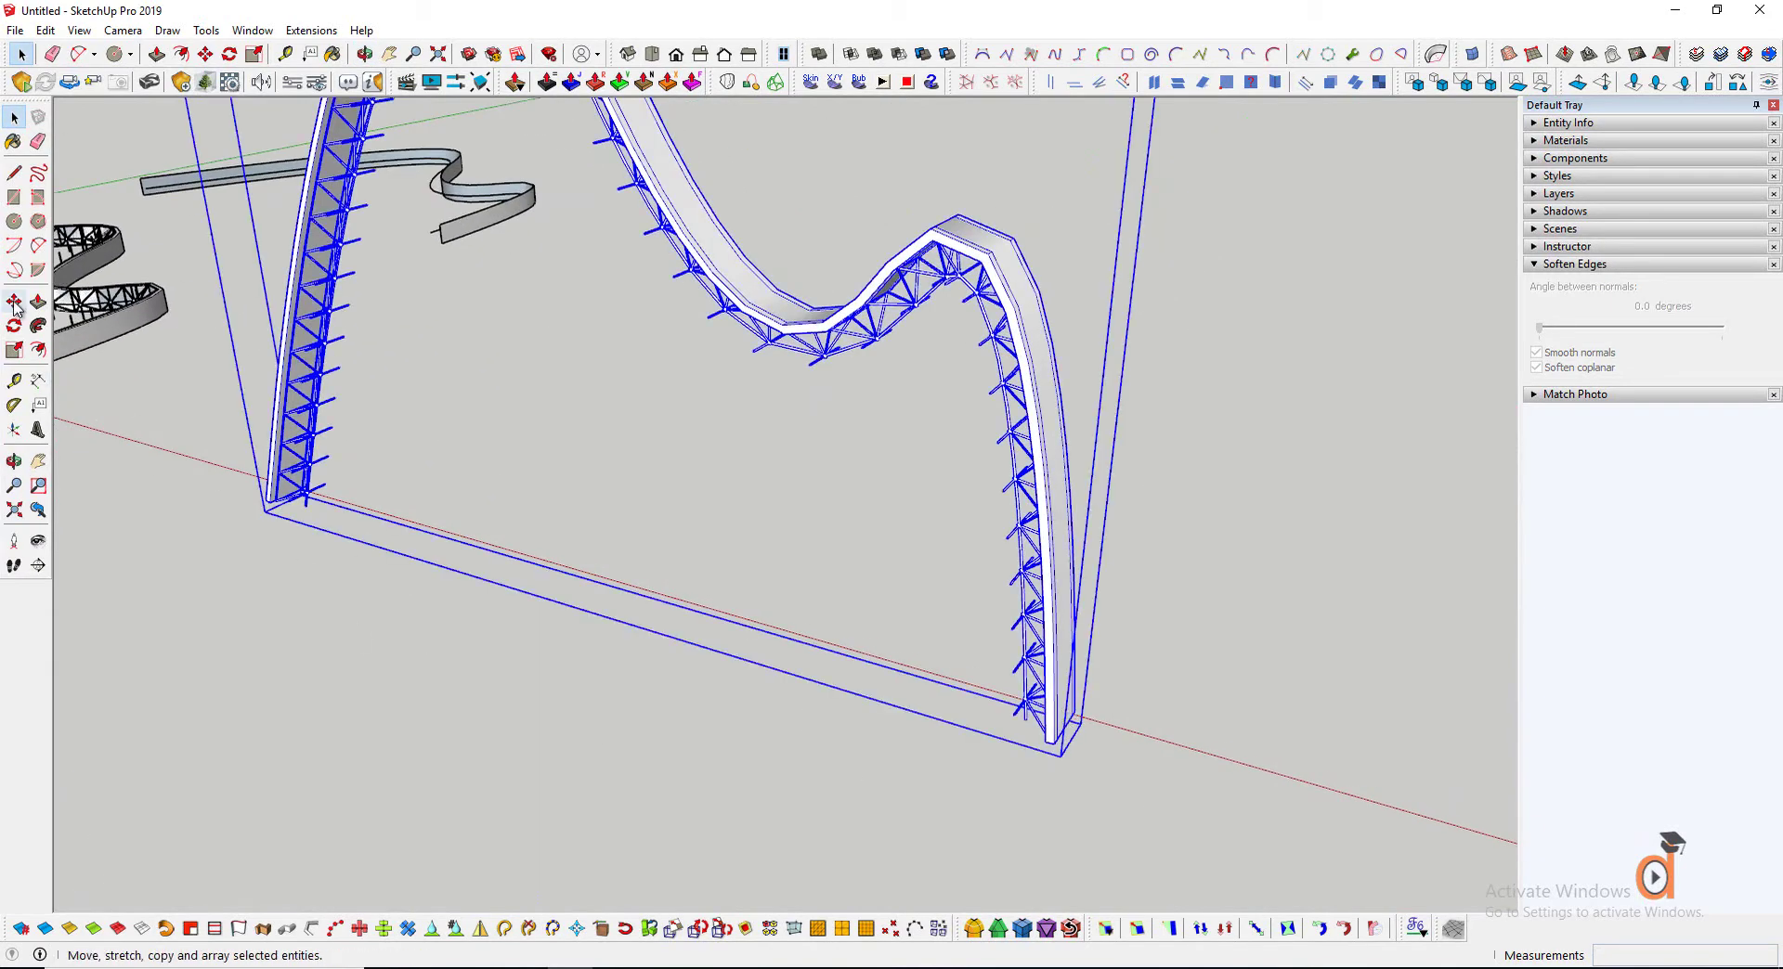
{"action": "left_click", "coordinate": [1567, 122]}
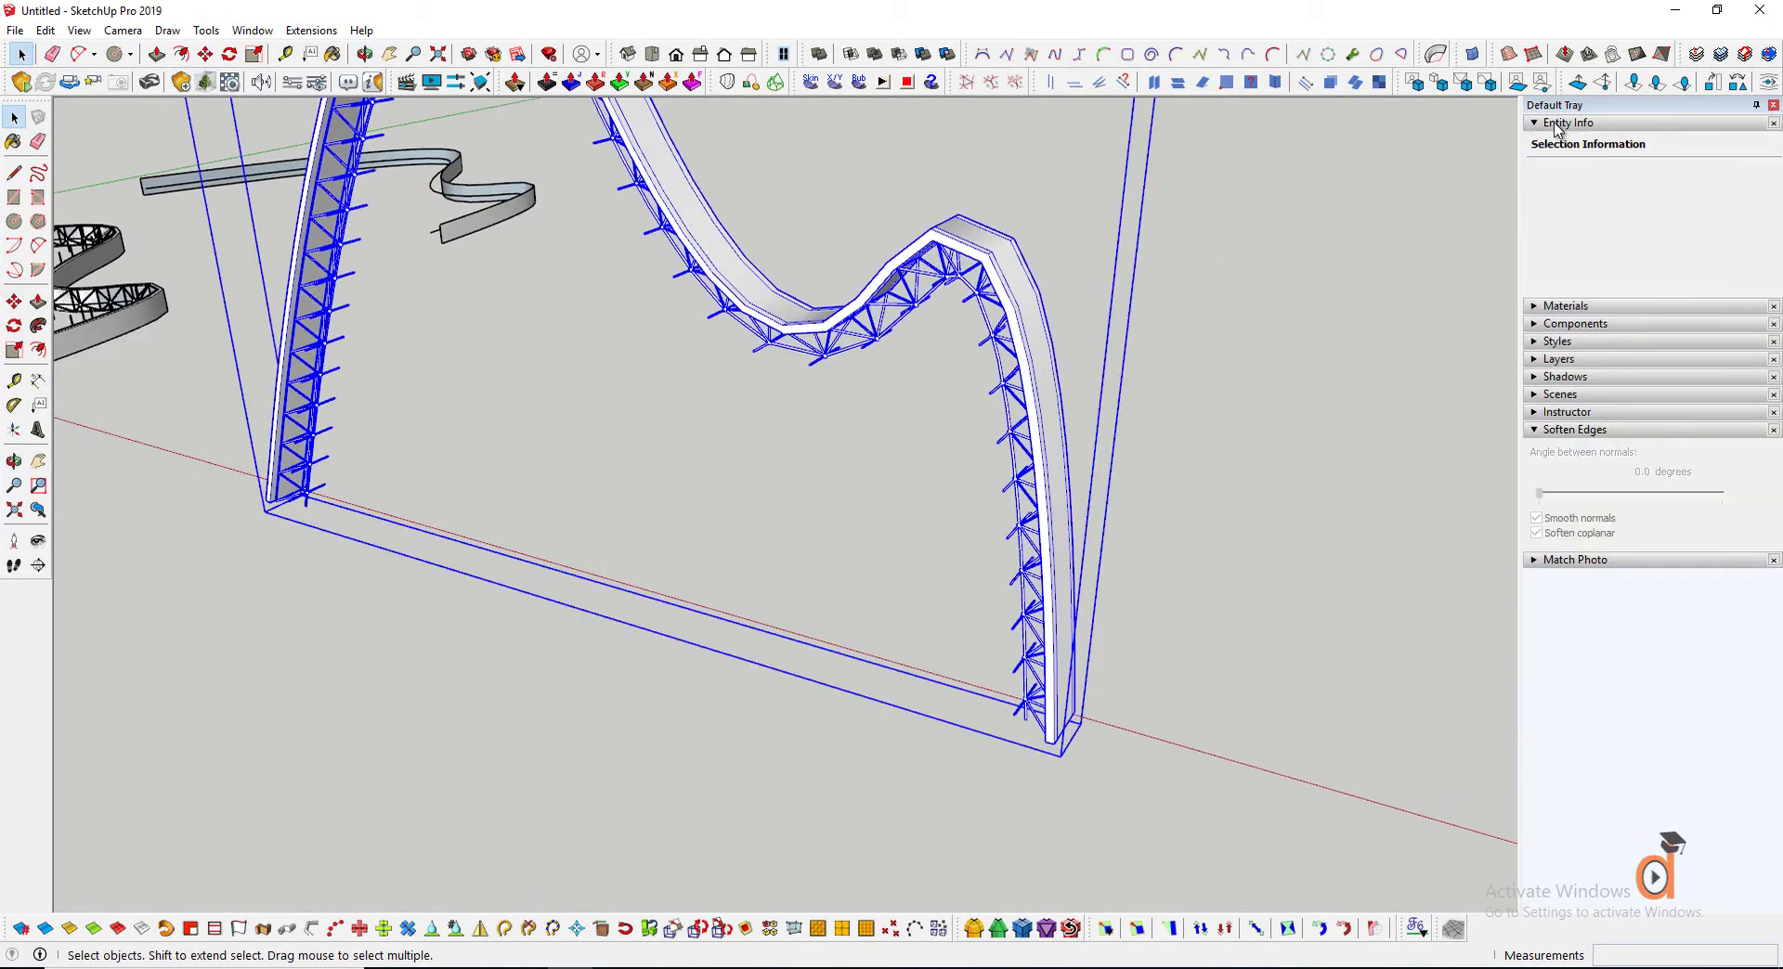
{"action": "right_click", "coordinate": [1040, 432]}
{"action": "left_click", "coordinate": [1142, 557]}
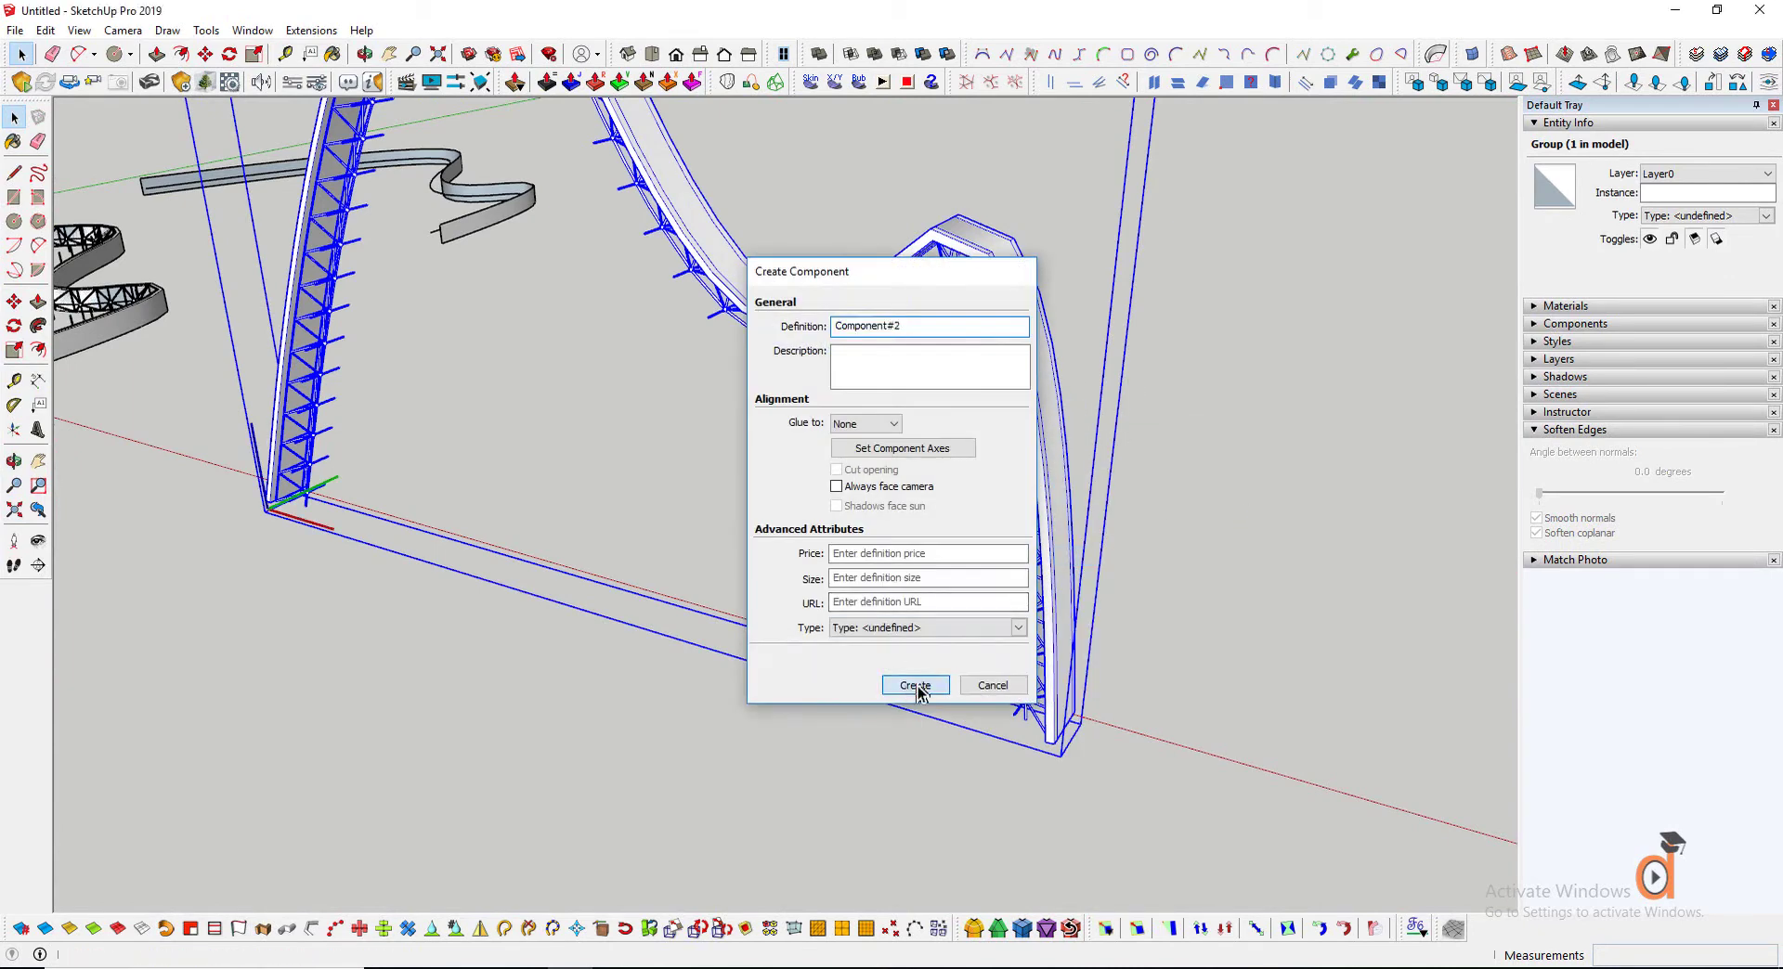
{"action": "left_click", "coordinate": [917, 689]}
Copy the arch component by its depth so the copy sits flush behind it, and array it into 10 copies
{"action": "left_click", "coordinate": [970, 729]}
{"action": "scroll", "coordinate": [1063, 723], "scroll_direction": "up", "scroll_amount": 2}
{"action": "left_click", "coordinate": [1062, 723]}
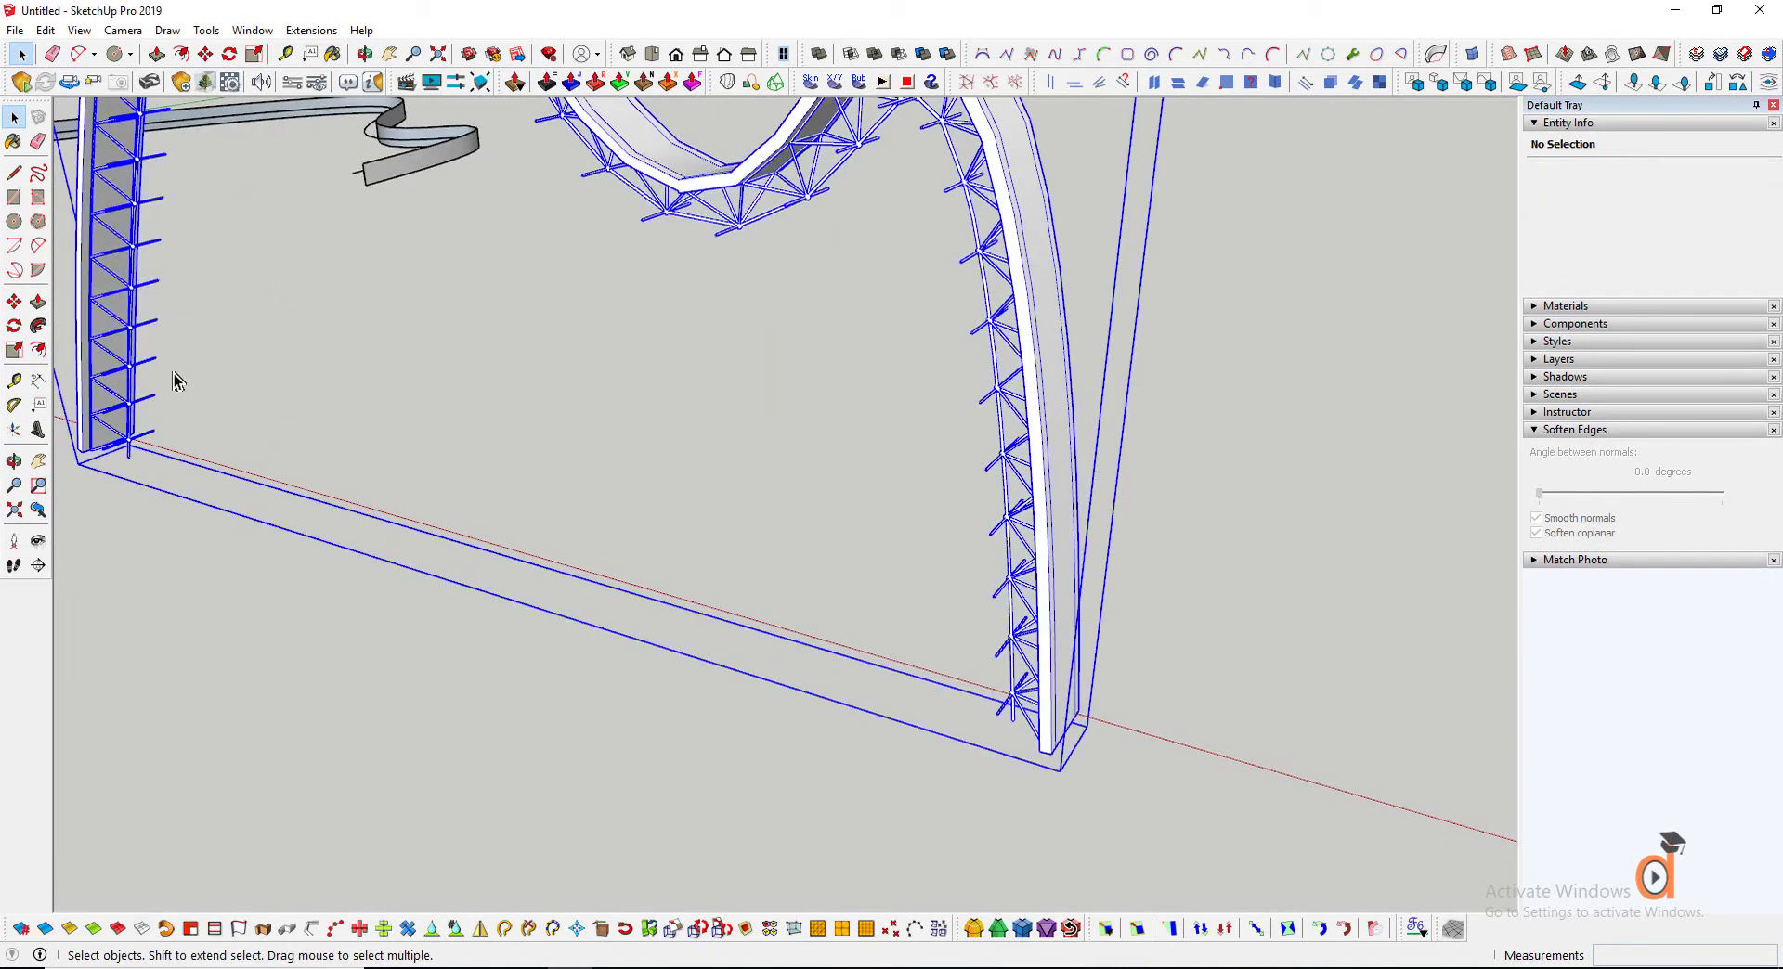
{"action": "left_click", "coordinate": [1056, 757]}
{"action": "scroll", "coordinate": [1081, 719], "scroll_direction": "up", "scroll_amount": 3}
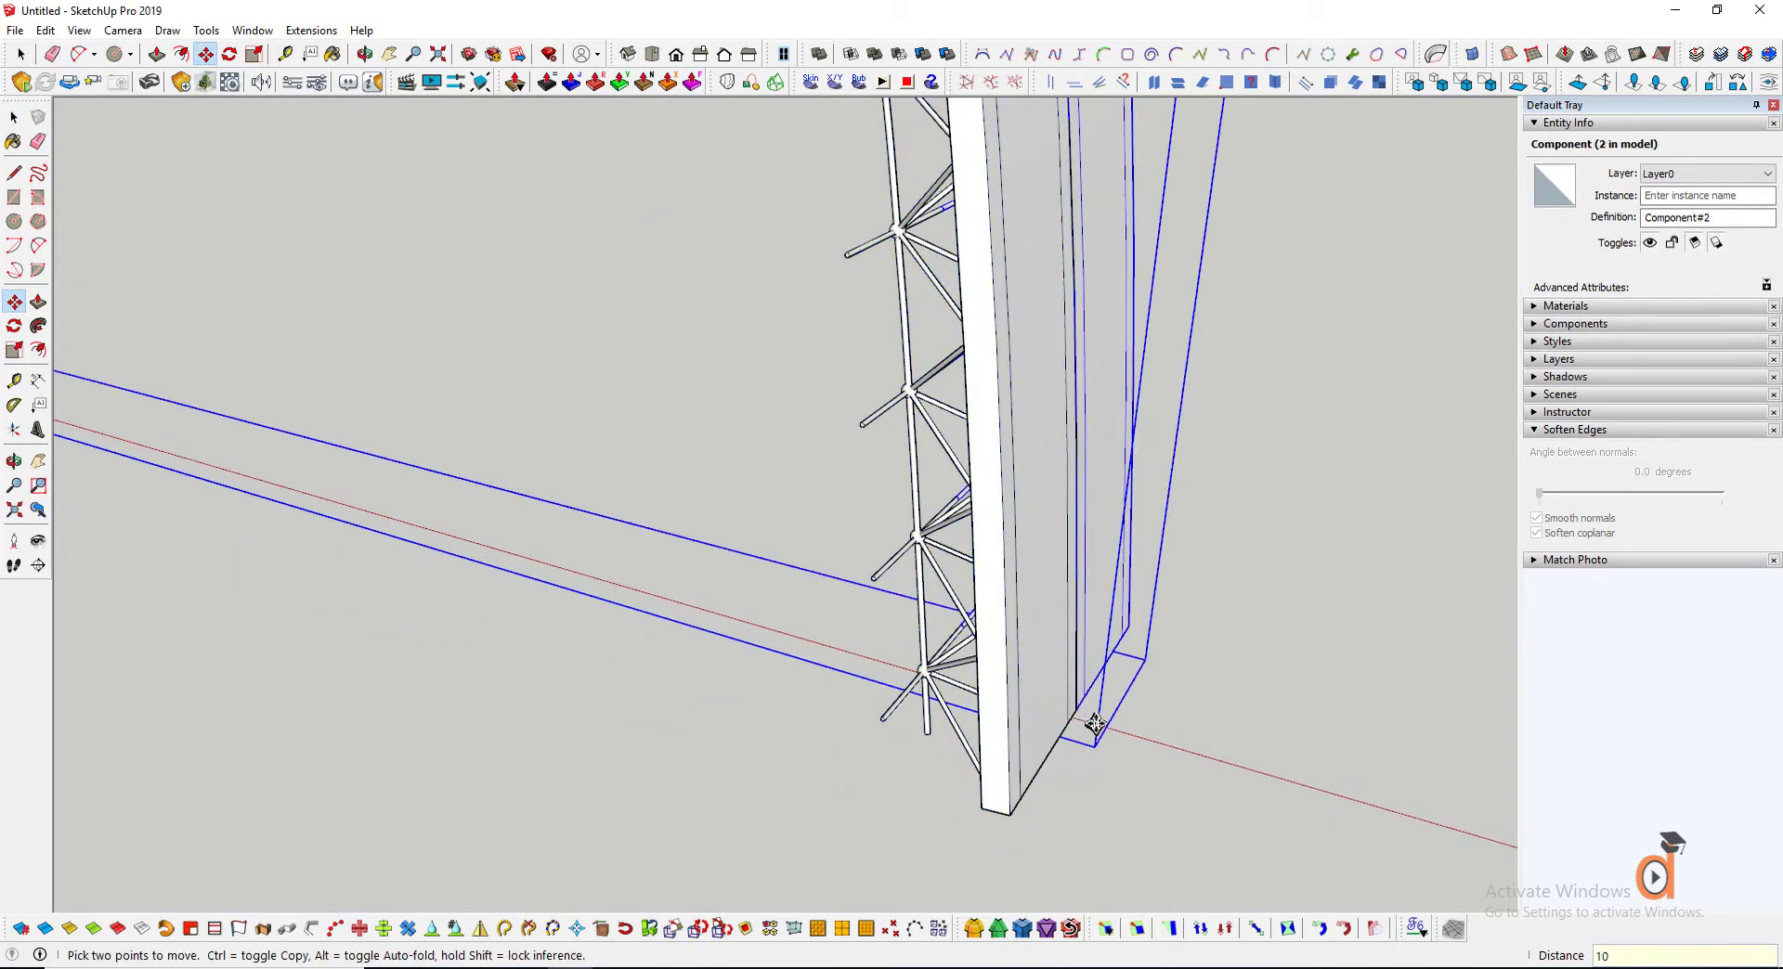
{"action": "key", "text": "Return"}
{"action": "scroll", "coordinate": [1105, 722], "scroll_direction": "down", "scroll_amount": 5}
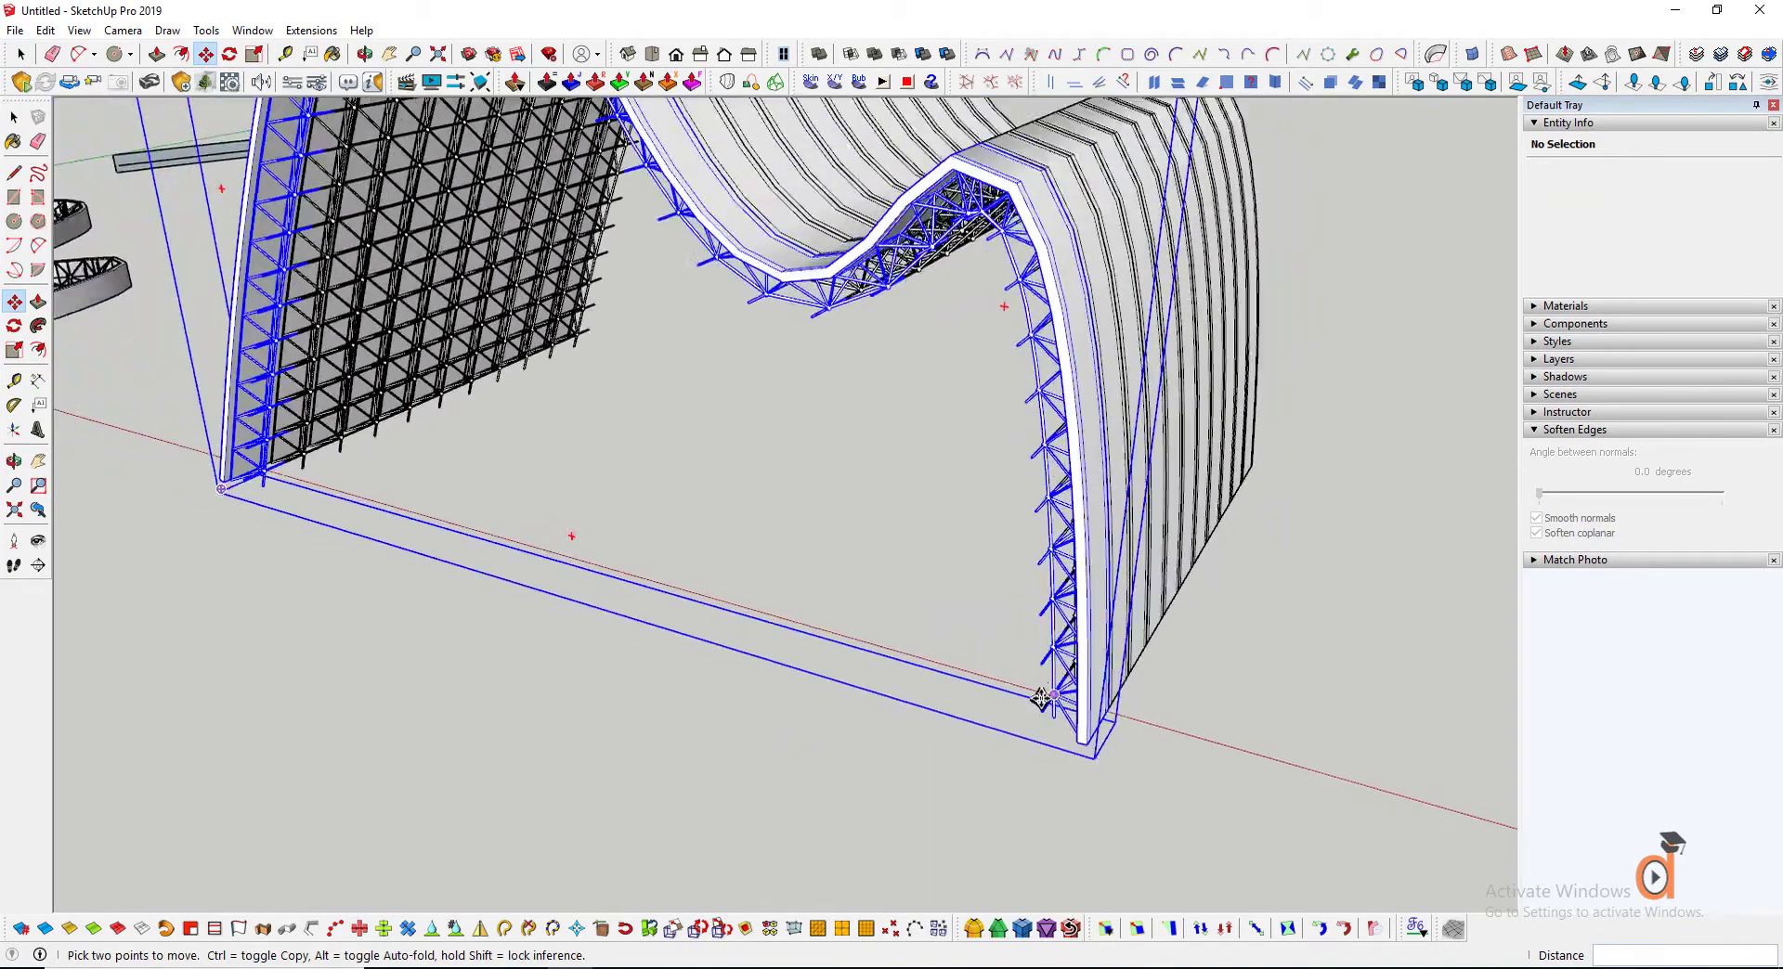
Open the arch component and hide its exterior ceiling group
{"action": "left_click_drag", "start_coordinate": [591, 479], "coordinate": [1175, 453]}
{"action": "middle_click_drag", "start_coordinate": [1174, 452], "coordinate": [1156, 655]}
{"action": "scroll", "coordinate": [1156, 655], "scroll_direction": "down", "scroll_amount": 2}
{"action": "scroll", "coordinate": [1226, 265], "scroll_direction": "up", "scroll_amount": 6}
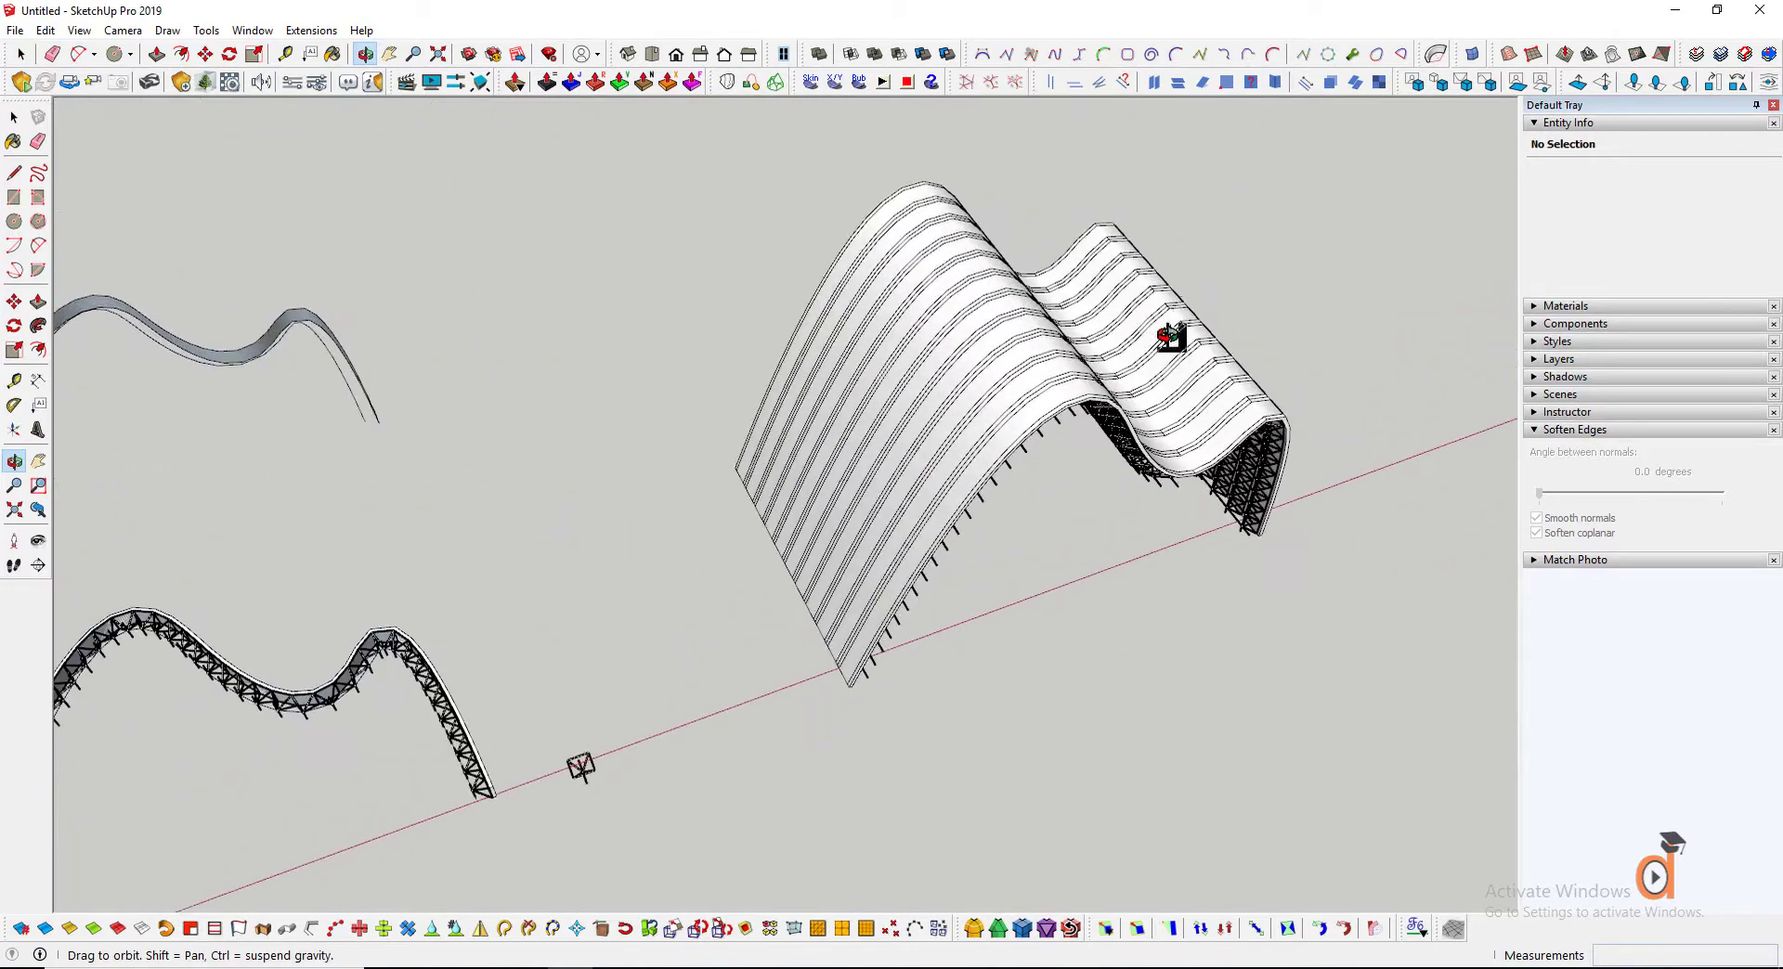
{"action": "middle_click_drag", "start_coordinate": [1114, 335], "coordinate": [703, 464]}
{"action": "key", "text": "space"}
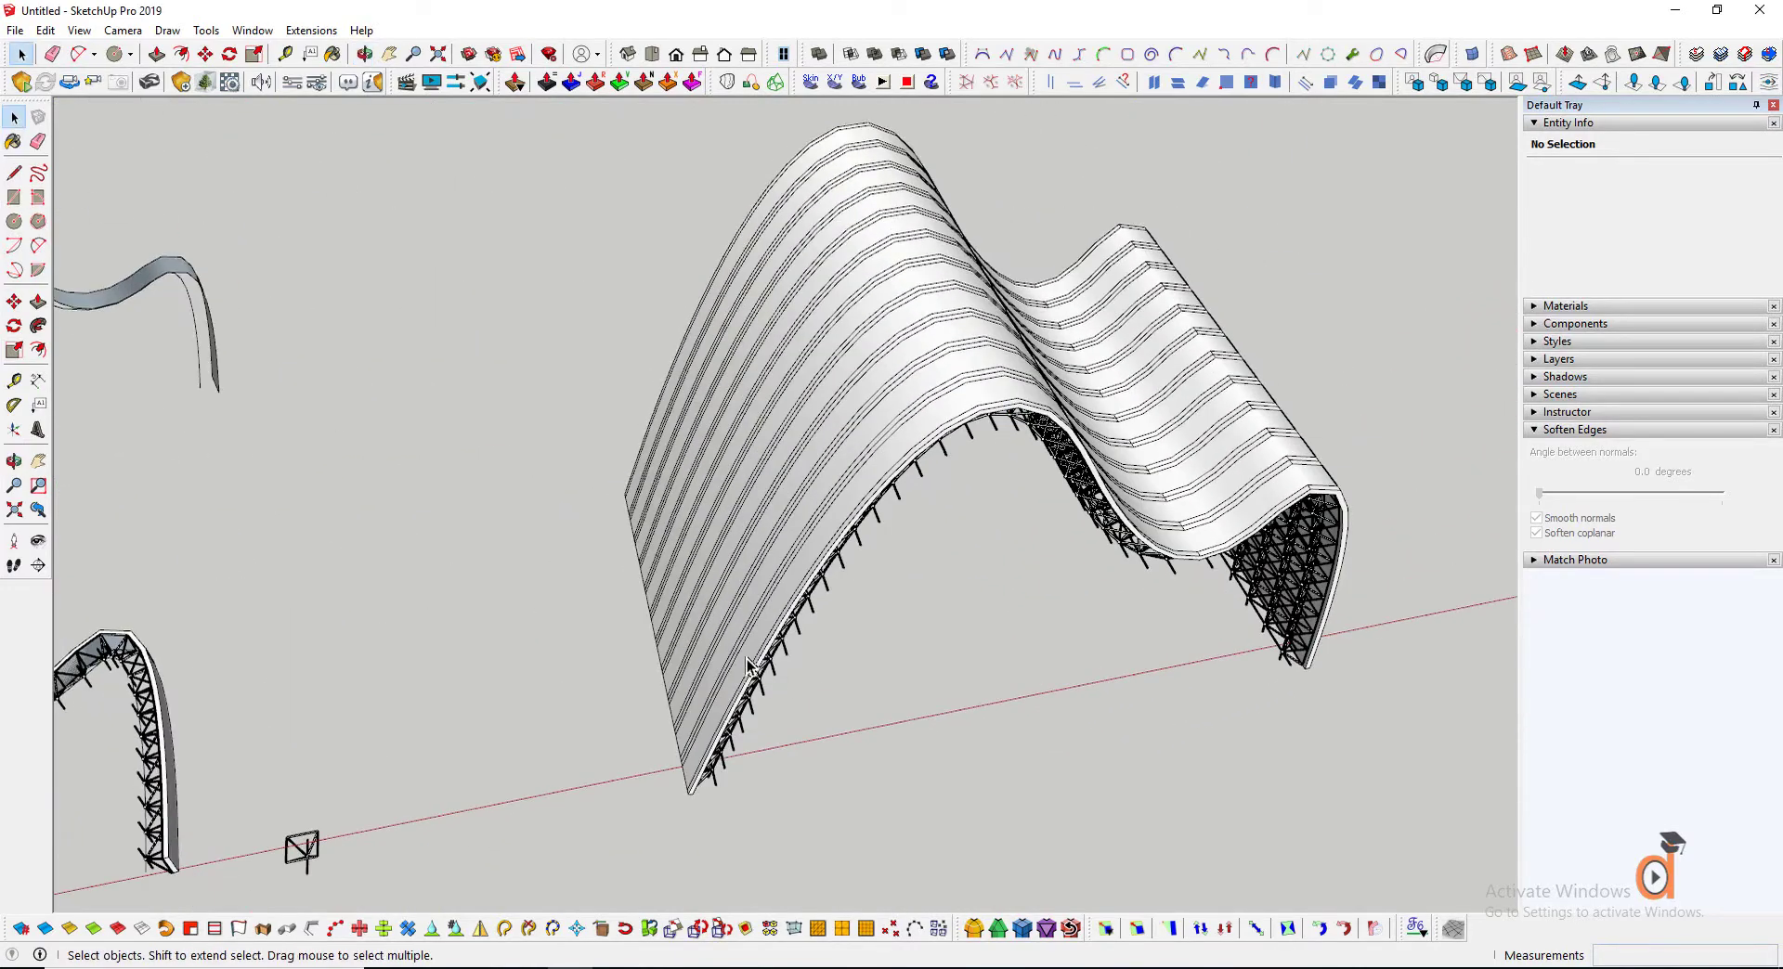
{"action": "left_click", "coordinate": [748, 664]}
{"action": "right_click", "coordinate": [748, 665]}
{"action": "left_click", "coordinate": [808, 298]}
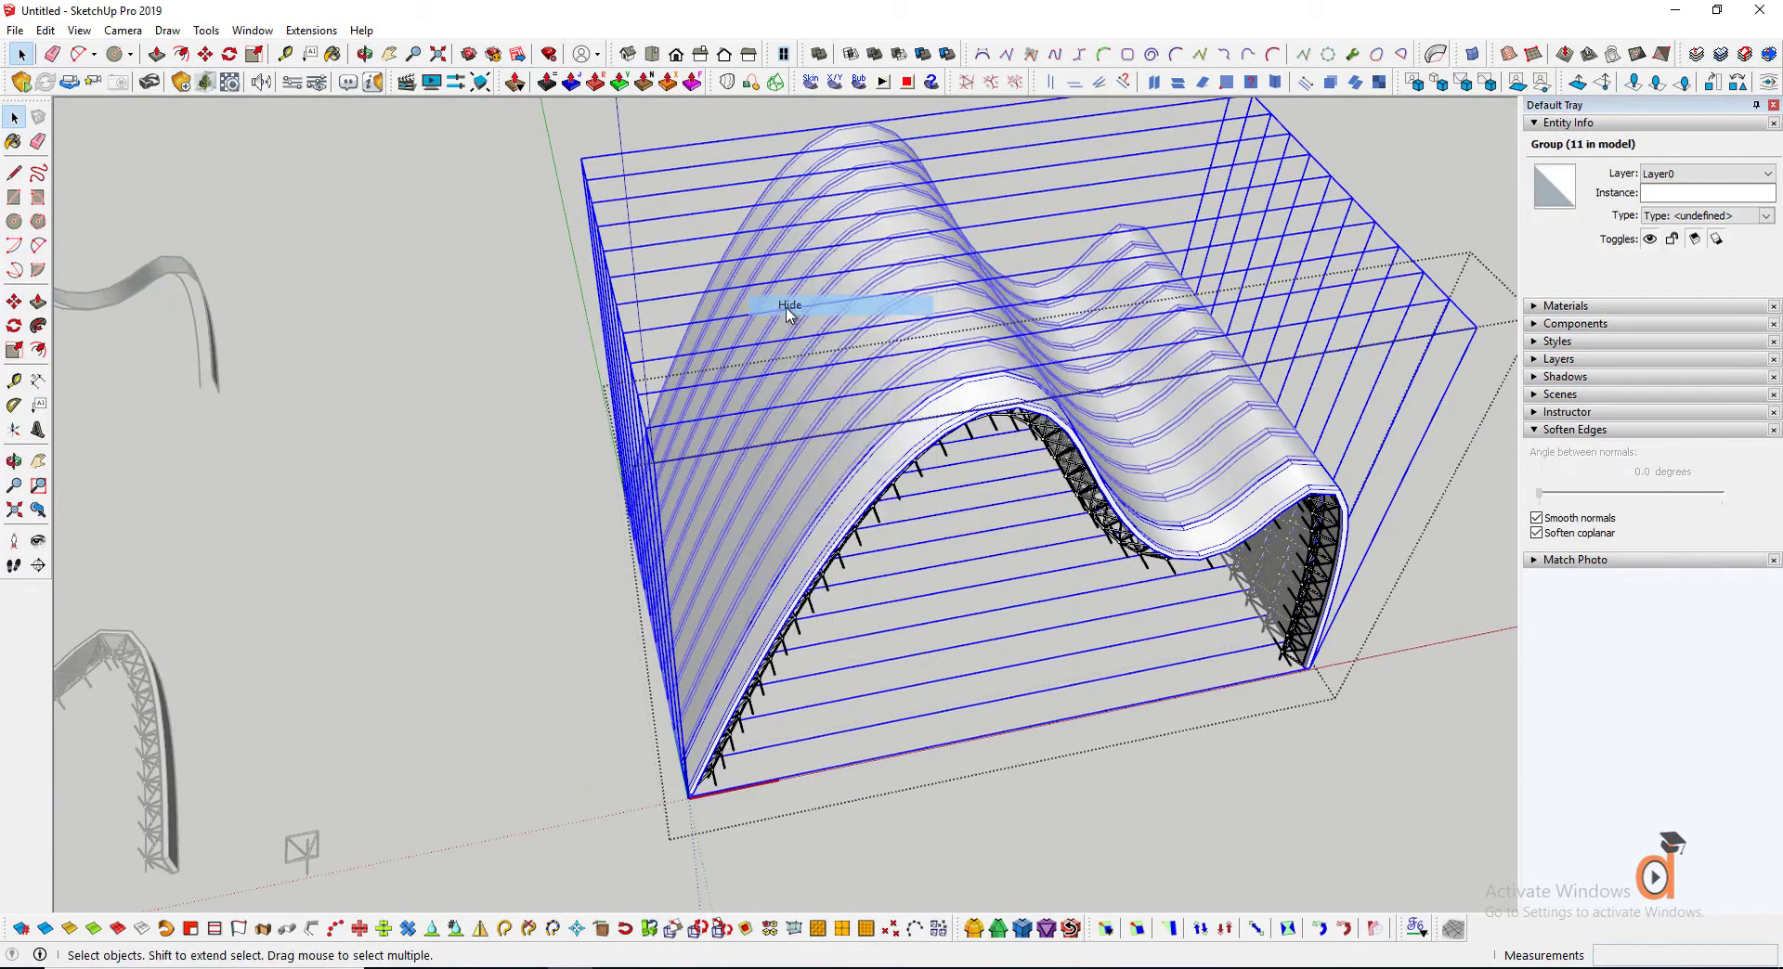
{"action": "scroll", "coordinate": [1227, 464], "scroll_direction": "up", "scroll_amount": 2}
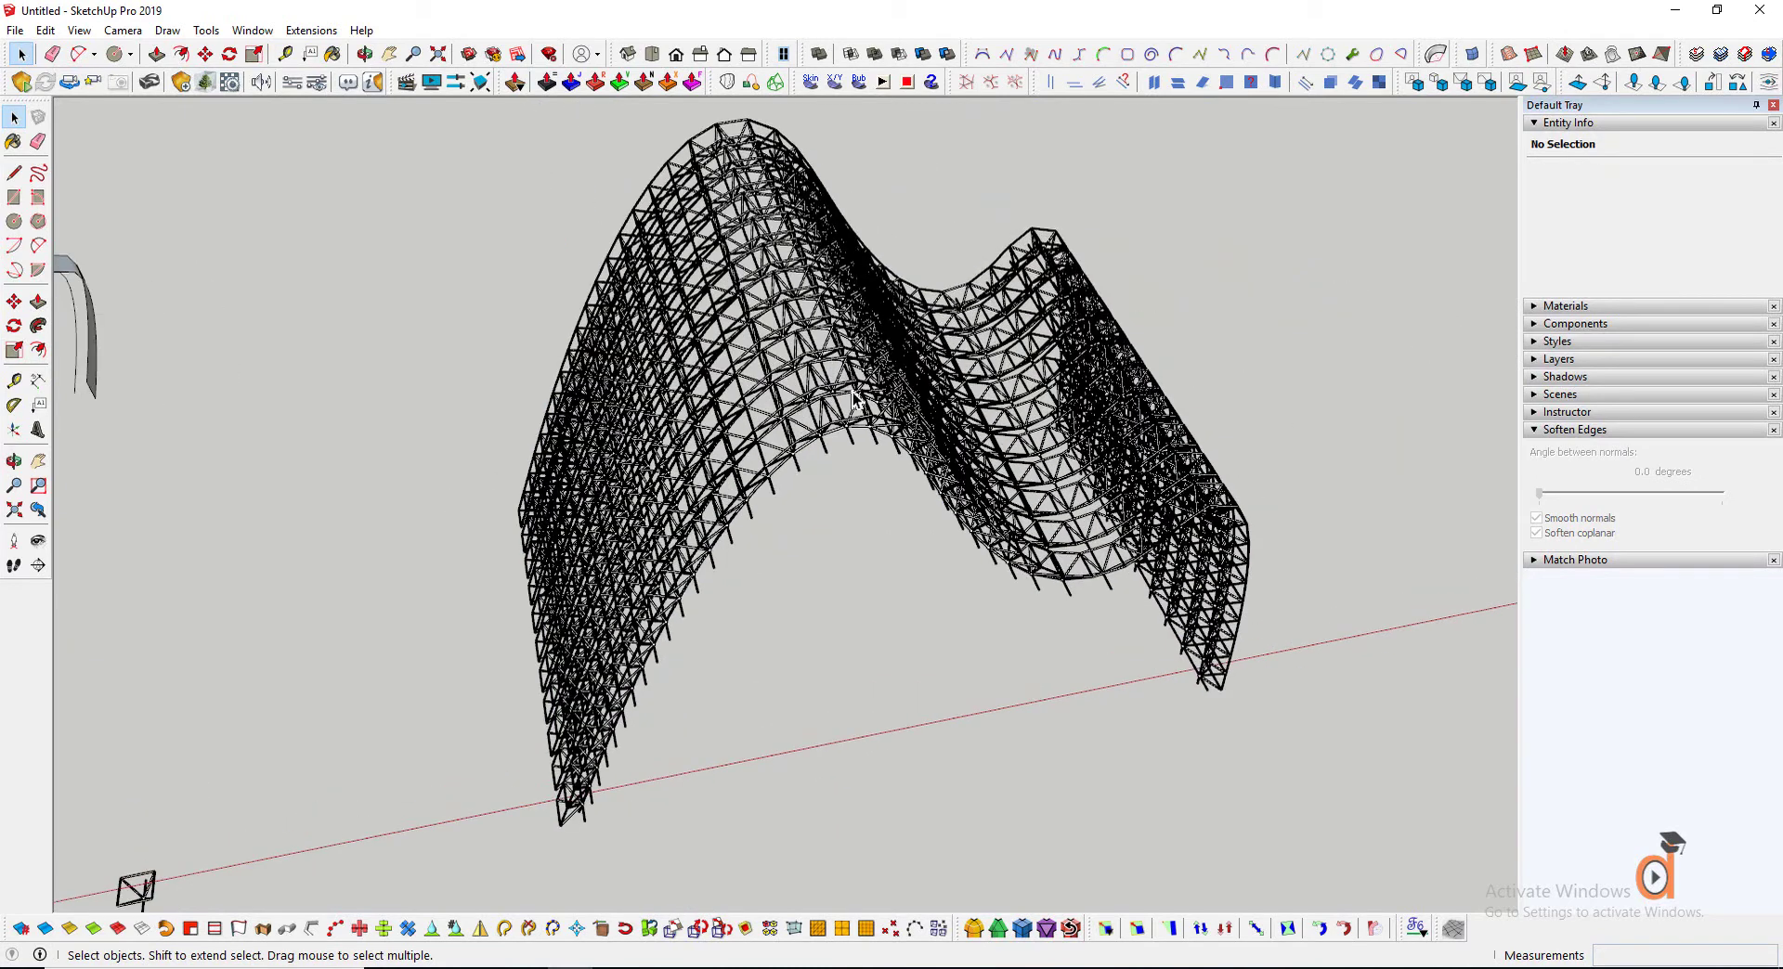
Turn off both the edges and the profile lines in the edge style
{"action": "left_click", "coordinate": [80, 30]}
{"action": "left_click", "coordinate": [261, 277]}
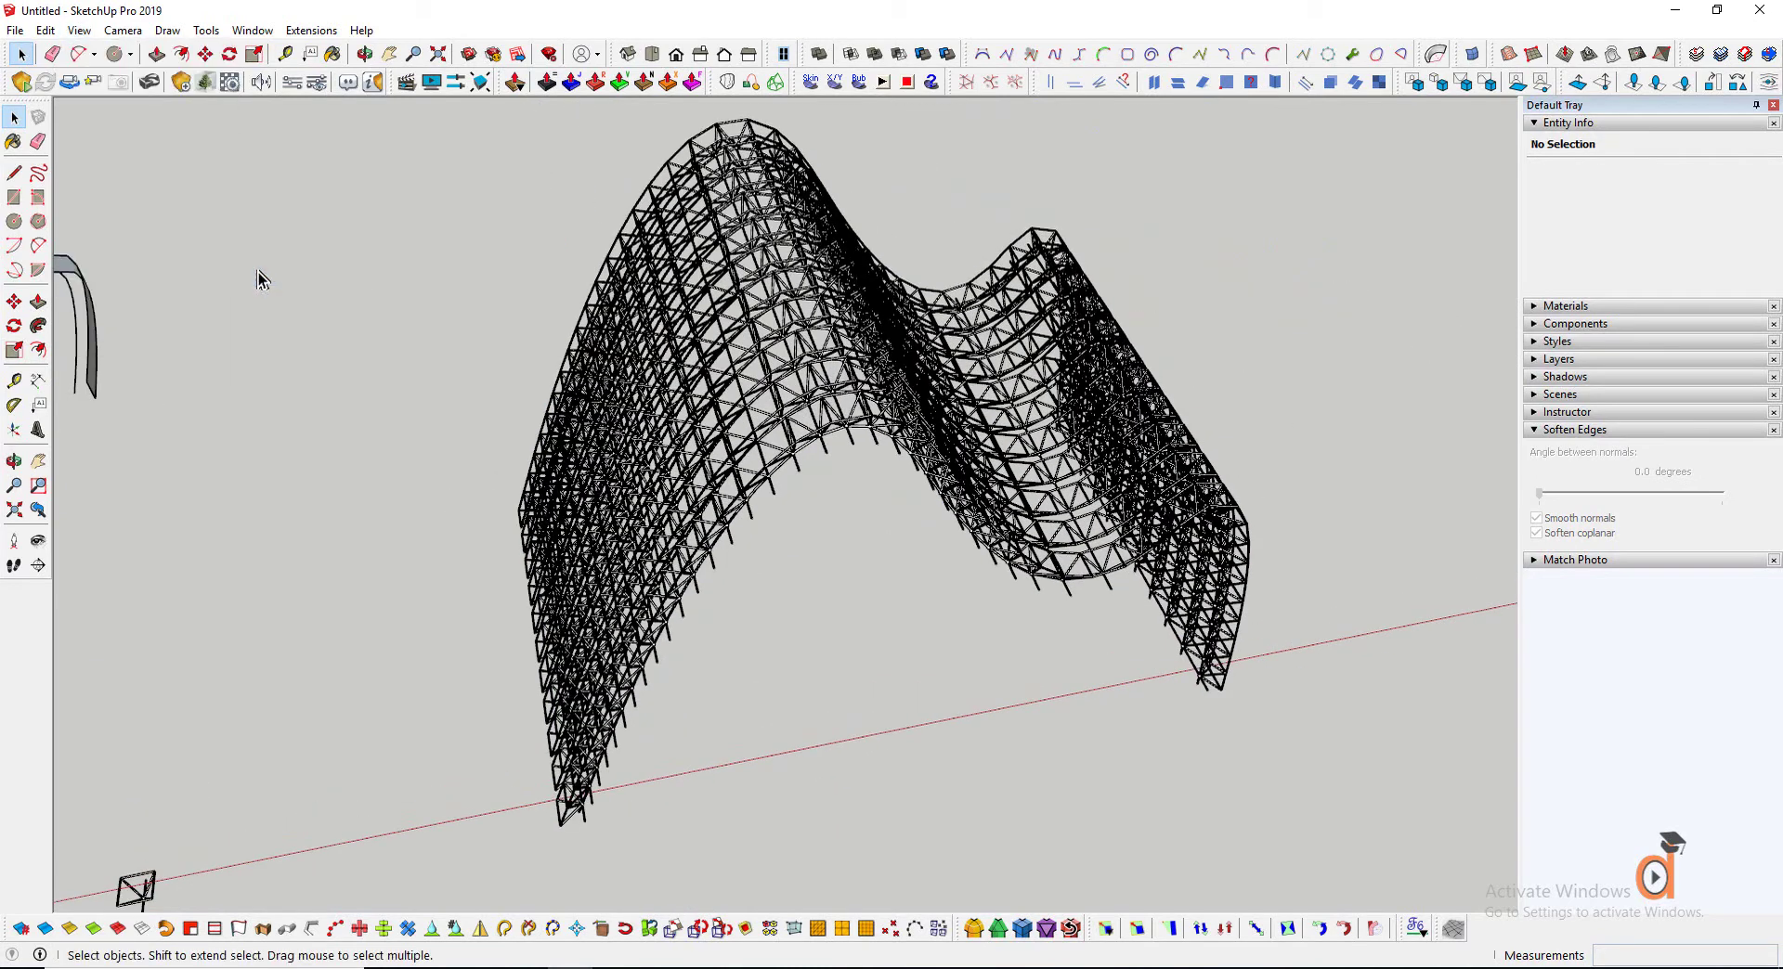
{"action": "left_click", "coordinate": [80, 30]}
{"action": "mouse_move", "coordinate": [207, 277]}
{"action": "left_click", "coordinate": [275, 324]}
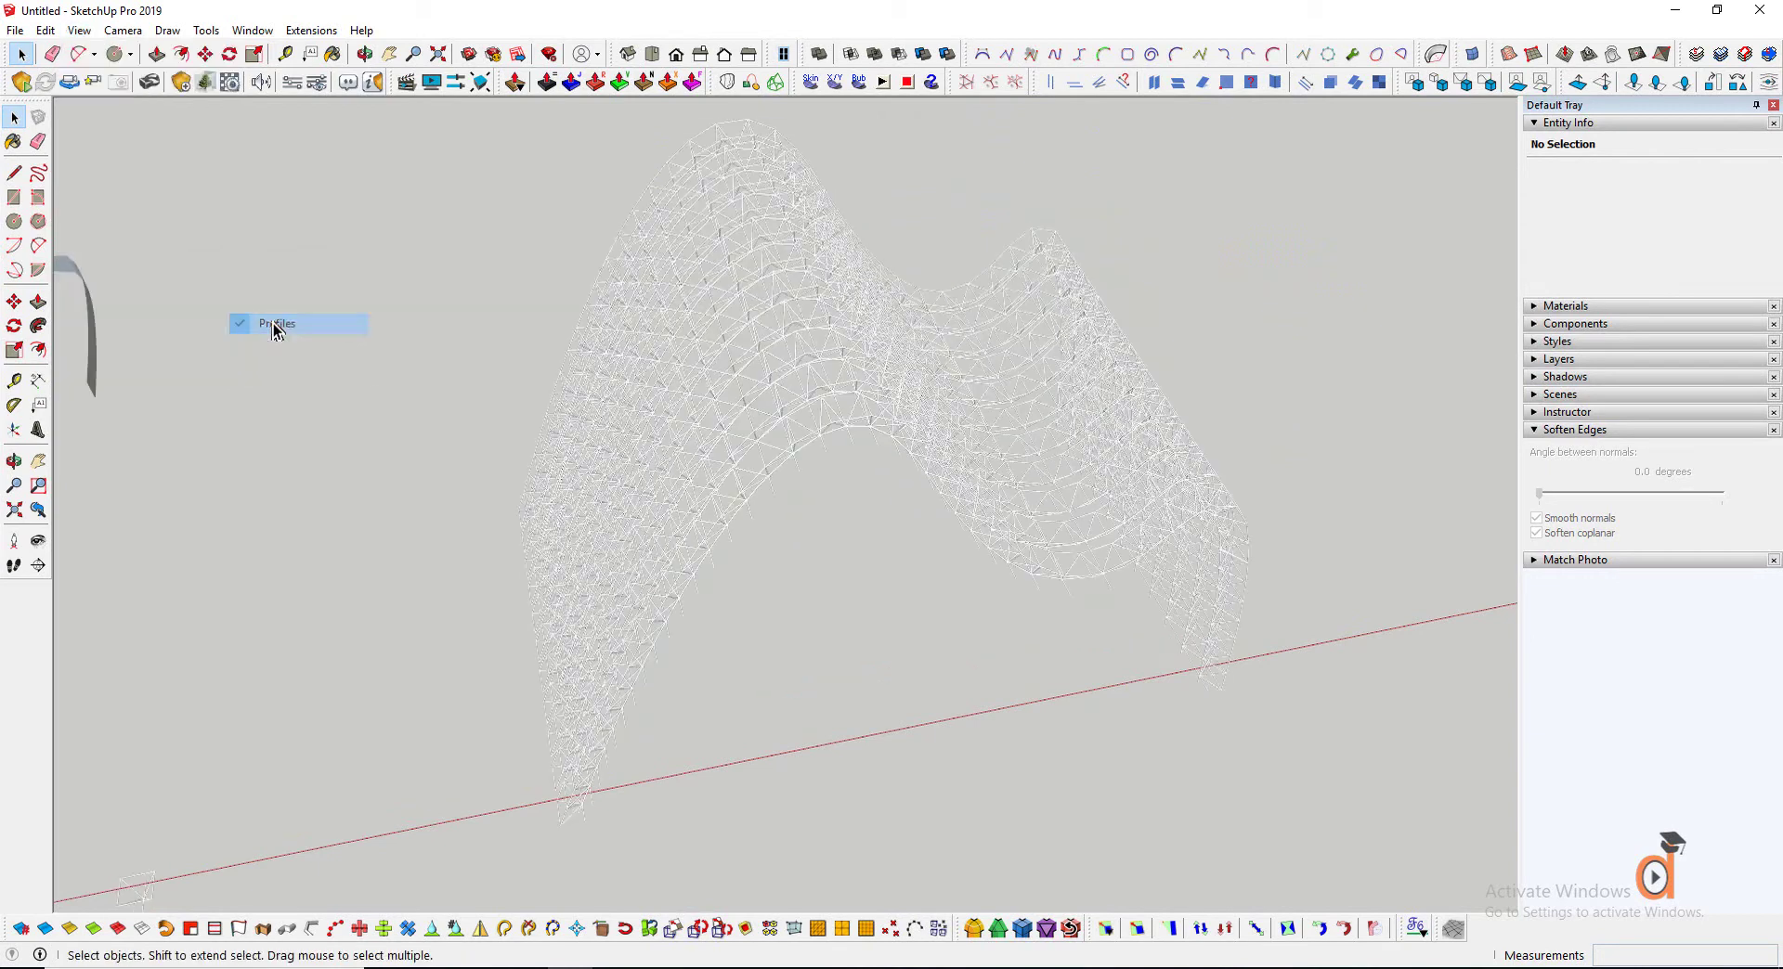
Open the shadow settings and turn on shadows for the space frame
{"action": "left_click", "coordinate": [1578, 125]}
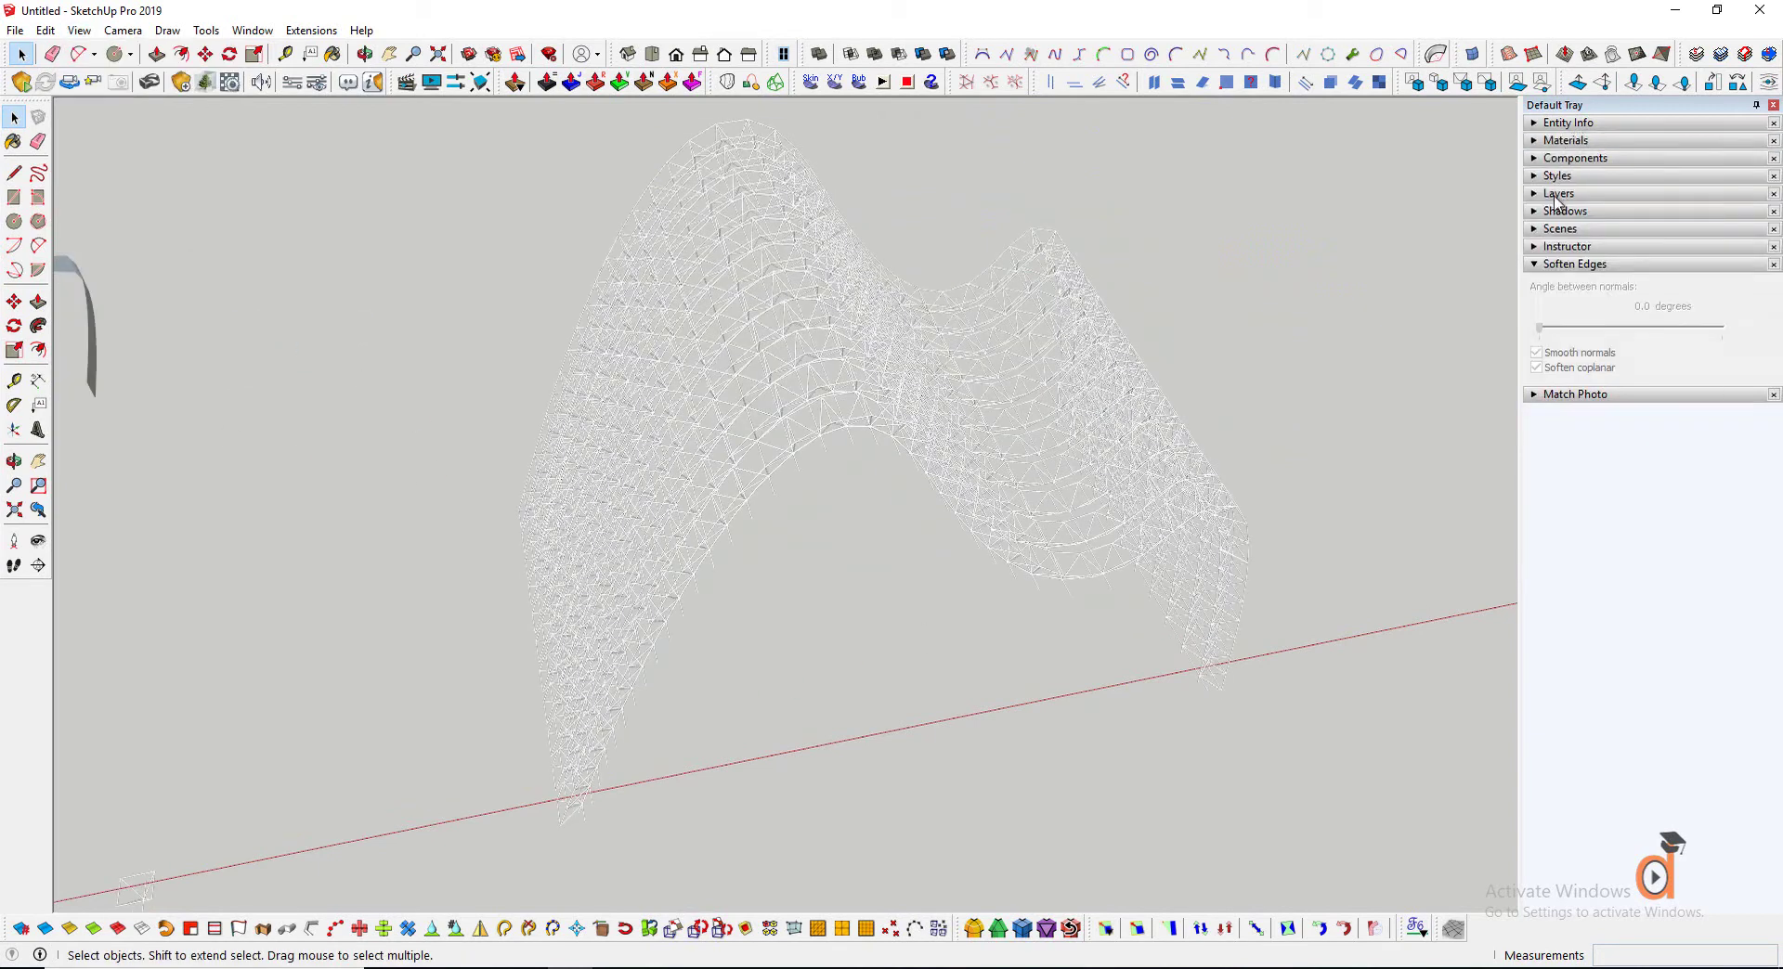
{"action": "left_click", "coordinate": [1562, 210]}
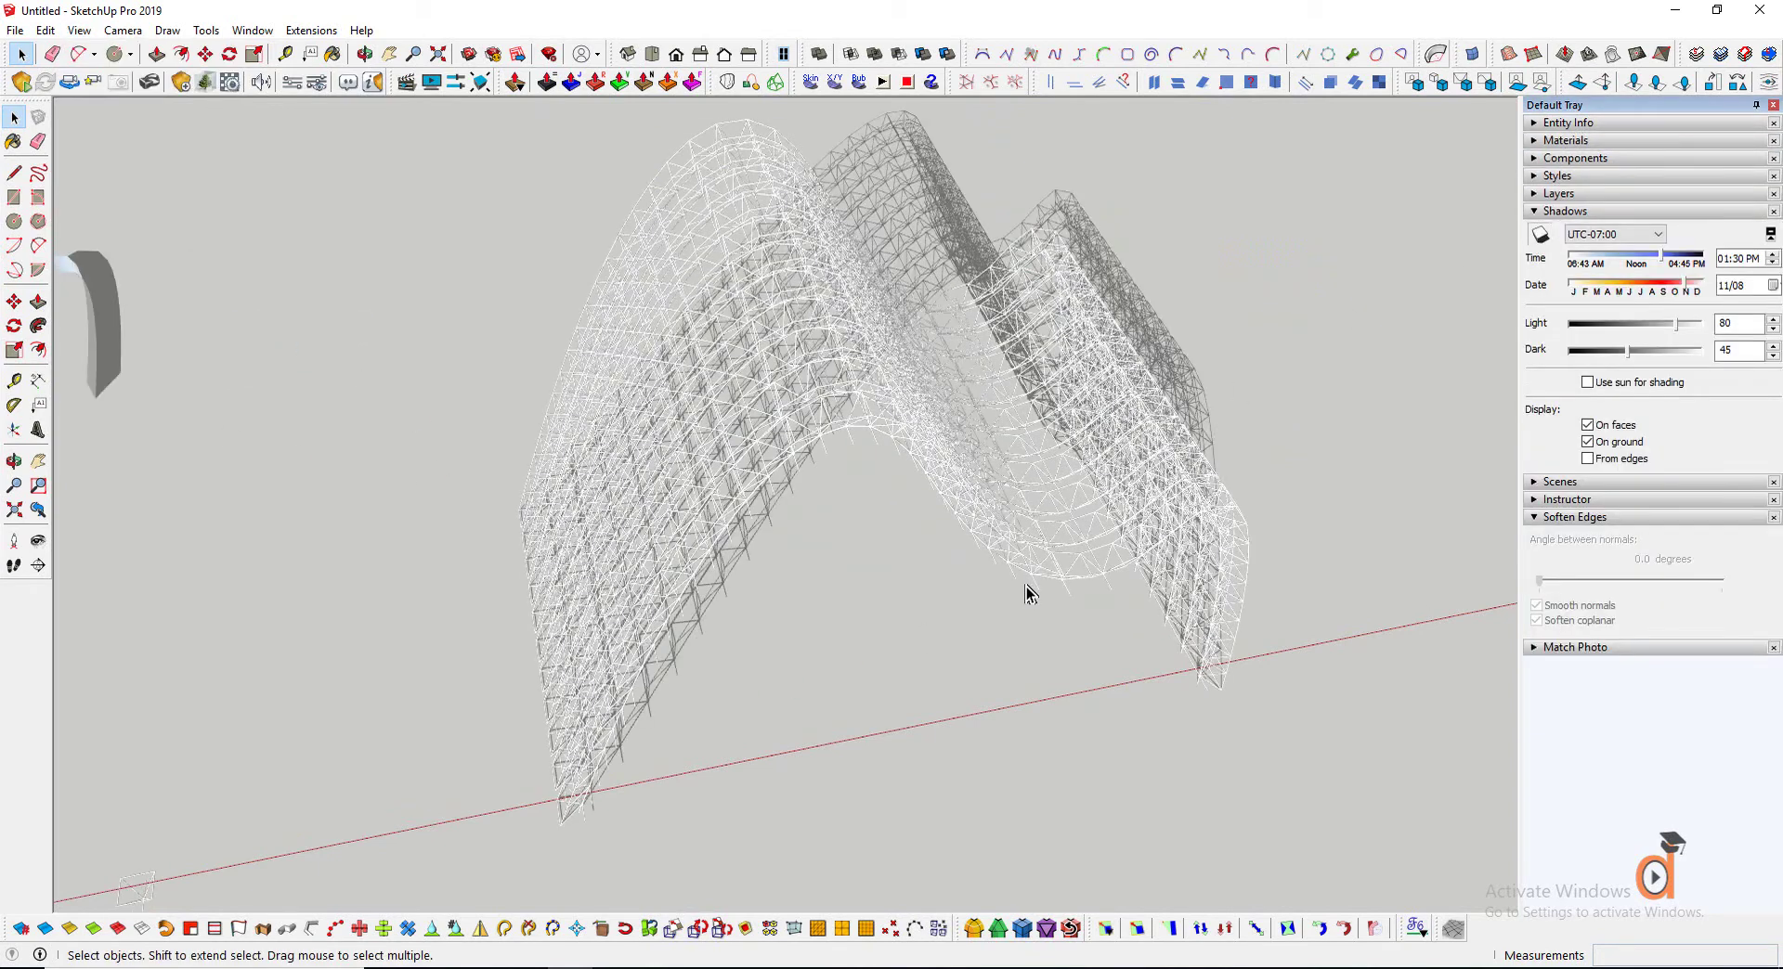
{"action": "left_click_drag", "start_coordinate": [206, 501], "coordinate": [318, 659]}
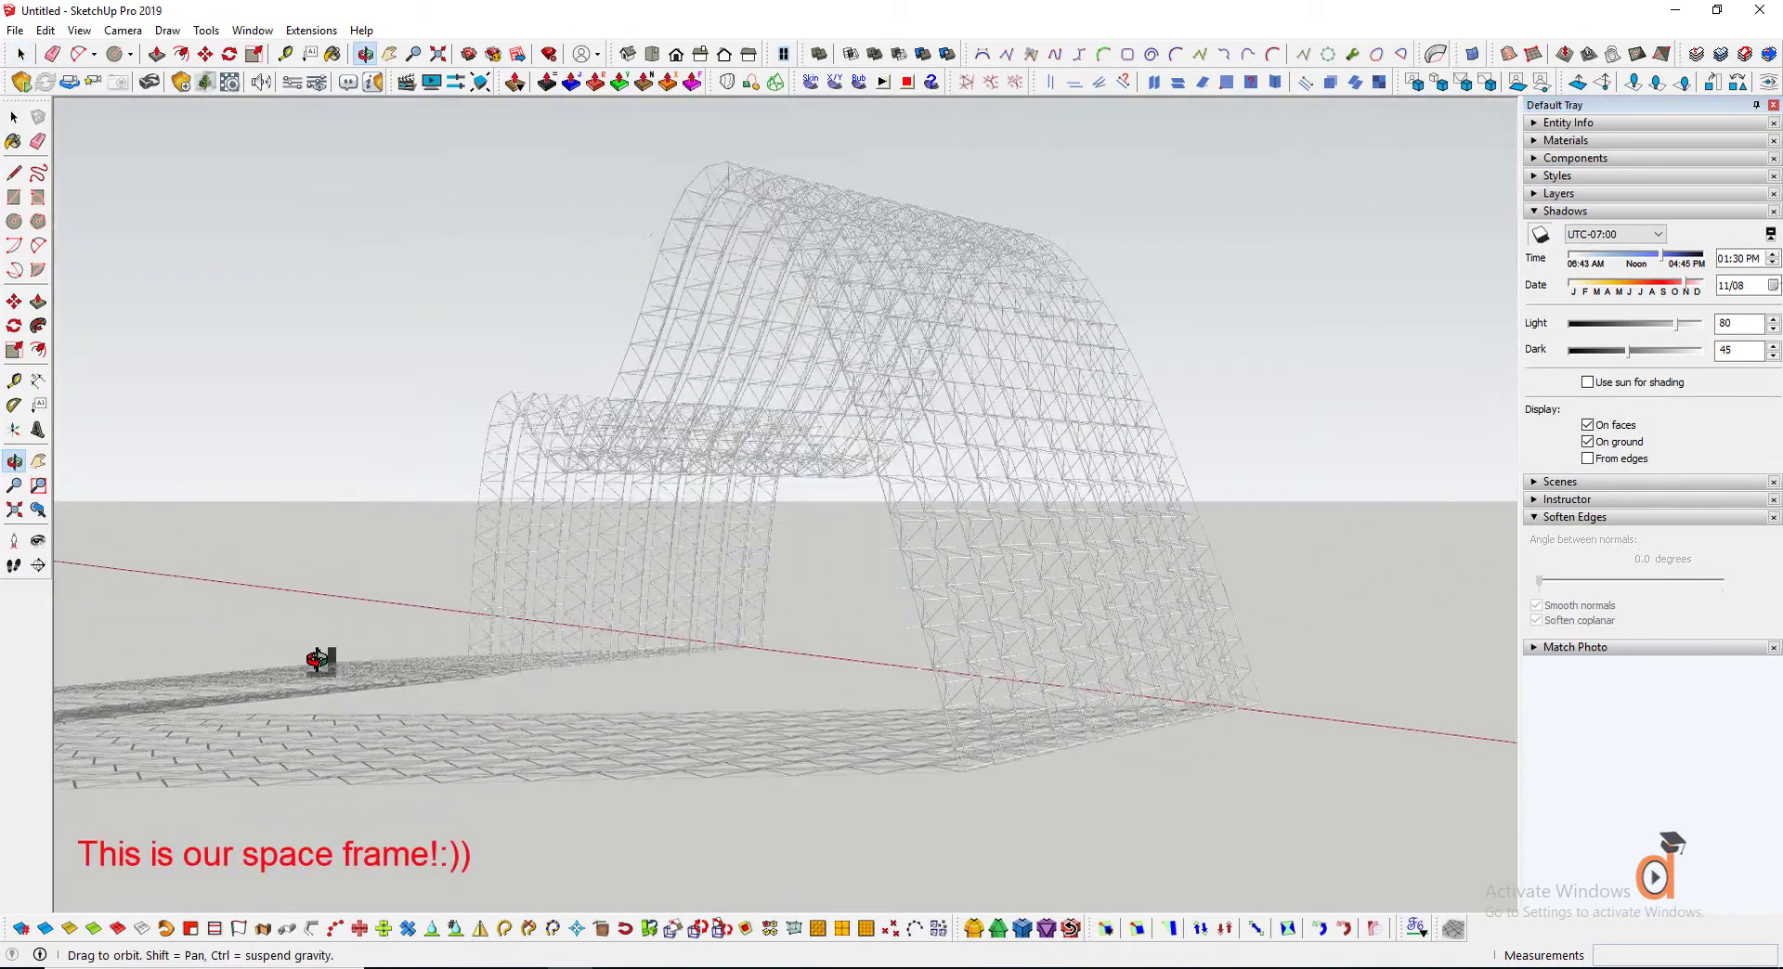
Change the edge style to display edges without profile lines
{"action": "left_click", "coordinate": [87, 31]}
{"action": "left_click", "coordinate": [275, 278]}
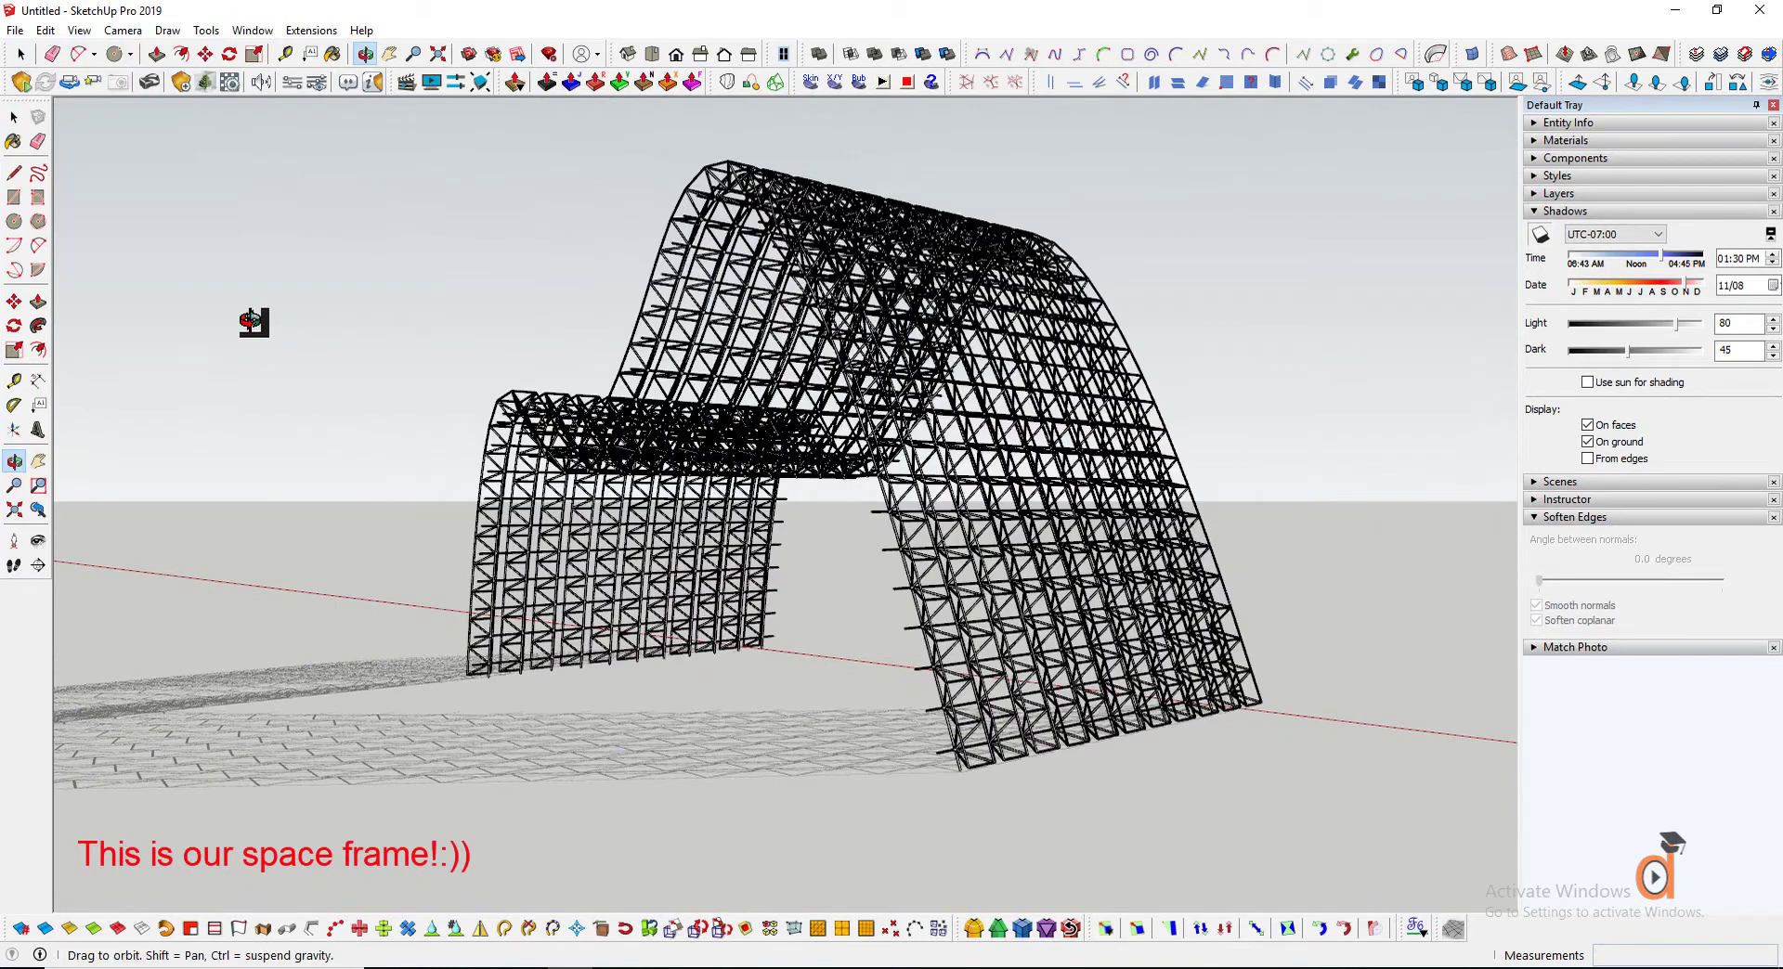
{"action": "left_click", "coordinate": [79, 30]}
{"action": "left_click", "coordinate": [273, 278]}
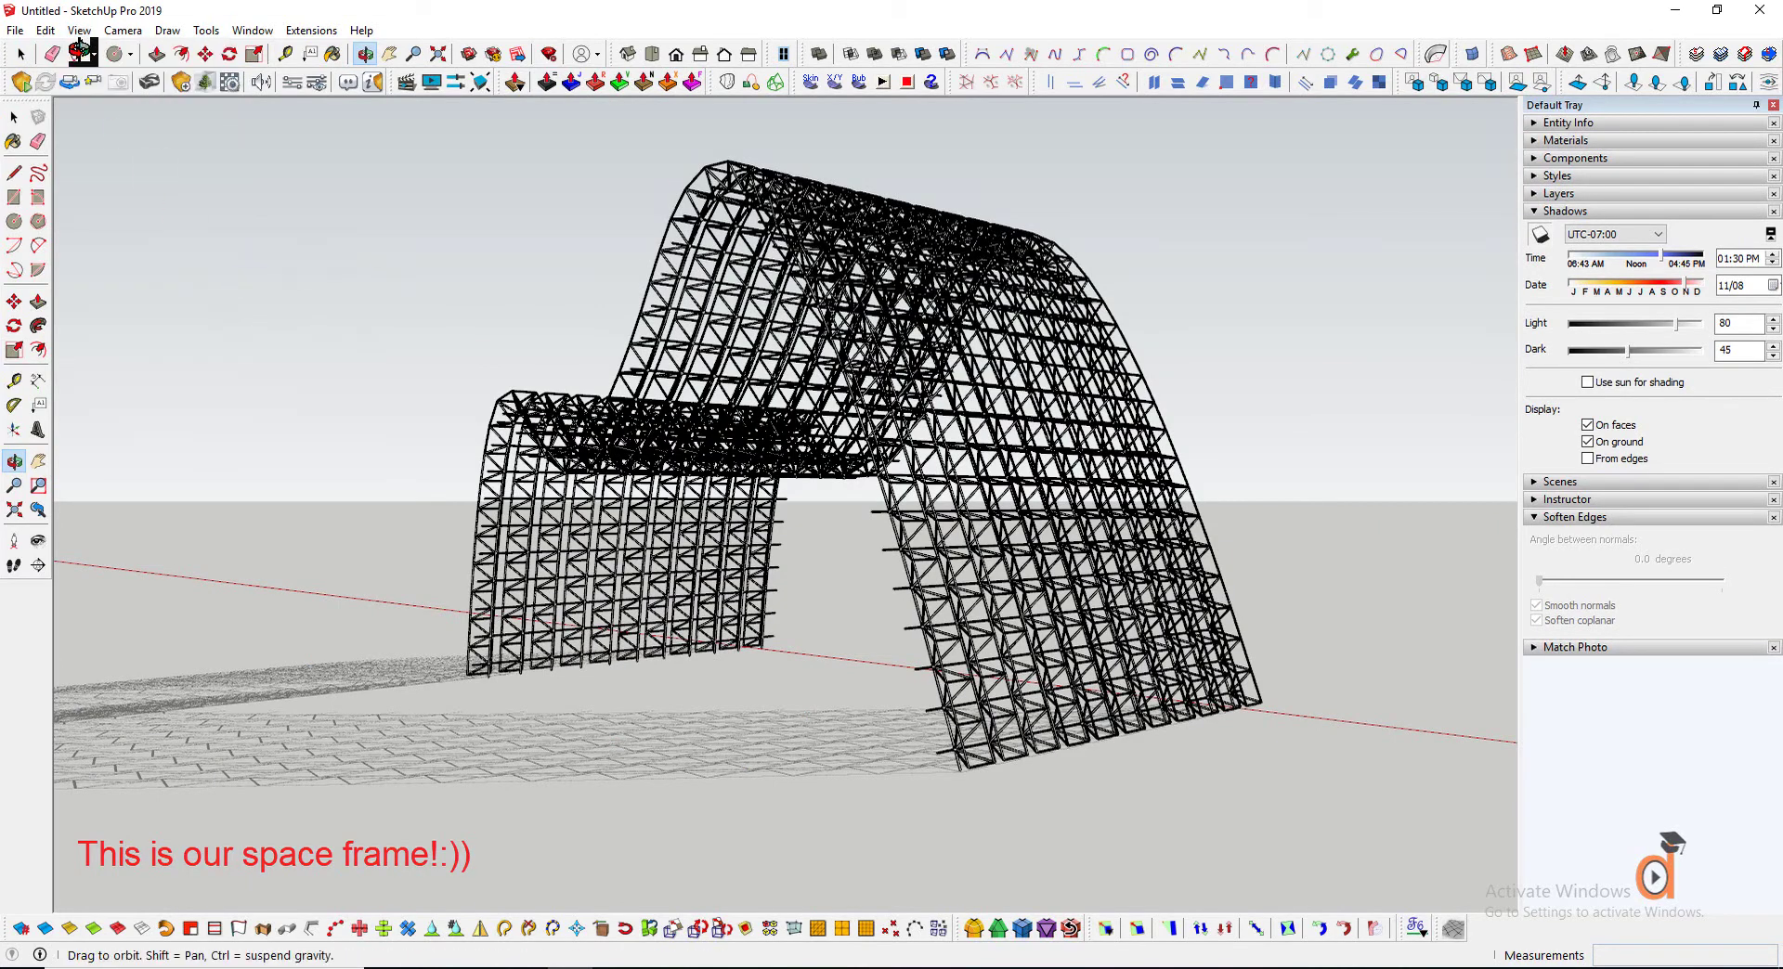
{"action": "left_click", "coordinate": [80, 31]}
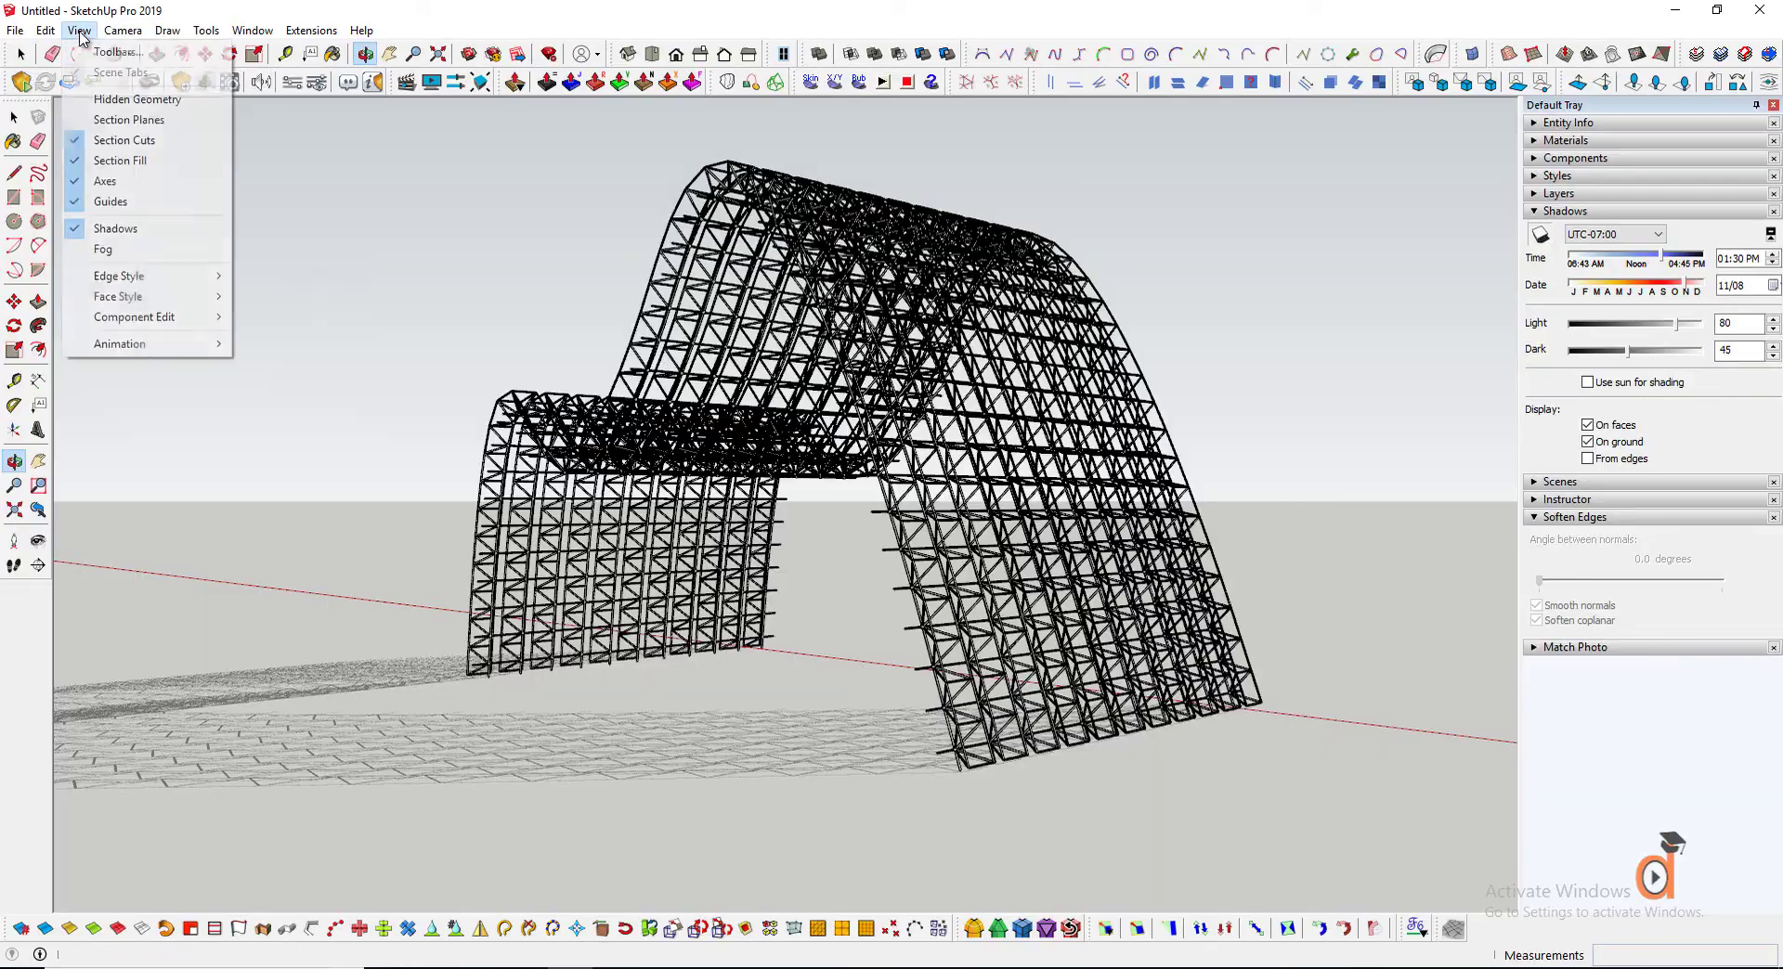
{"action": "left_click", "coordinate": [278, 323]}
View the bare frame up close and from below, and unhide all the hidden ceiling groups
{"action": "left_click_drag", "start_coordinate": [983, 508], "coordinate": [229, 715]}
{"action": "scroll", "coordinate": [229, 715], "scroll_direction": "up", "scroll_amount": 10}
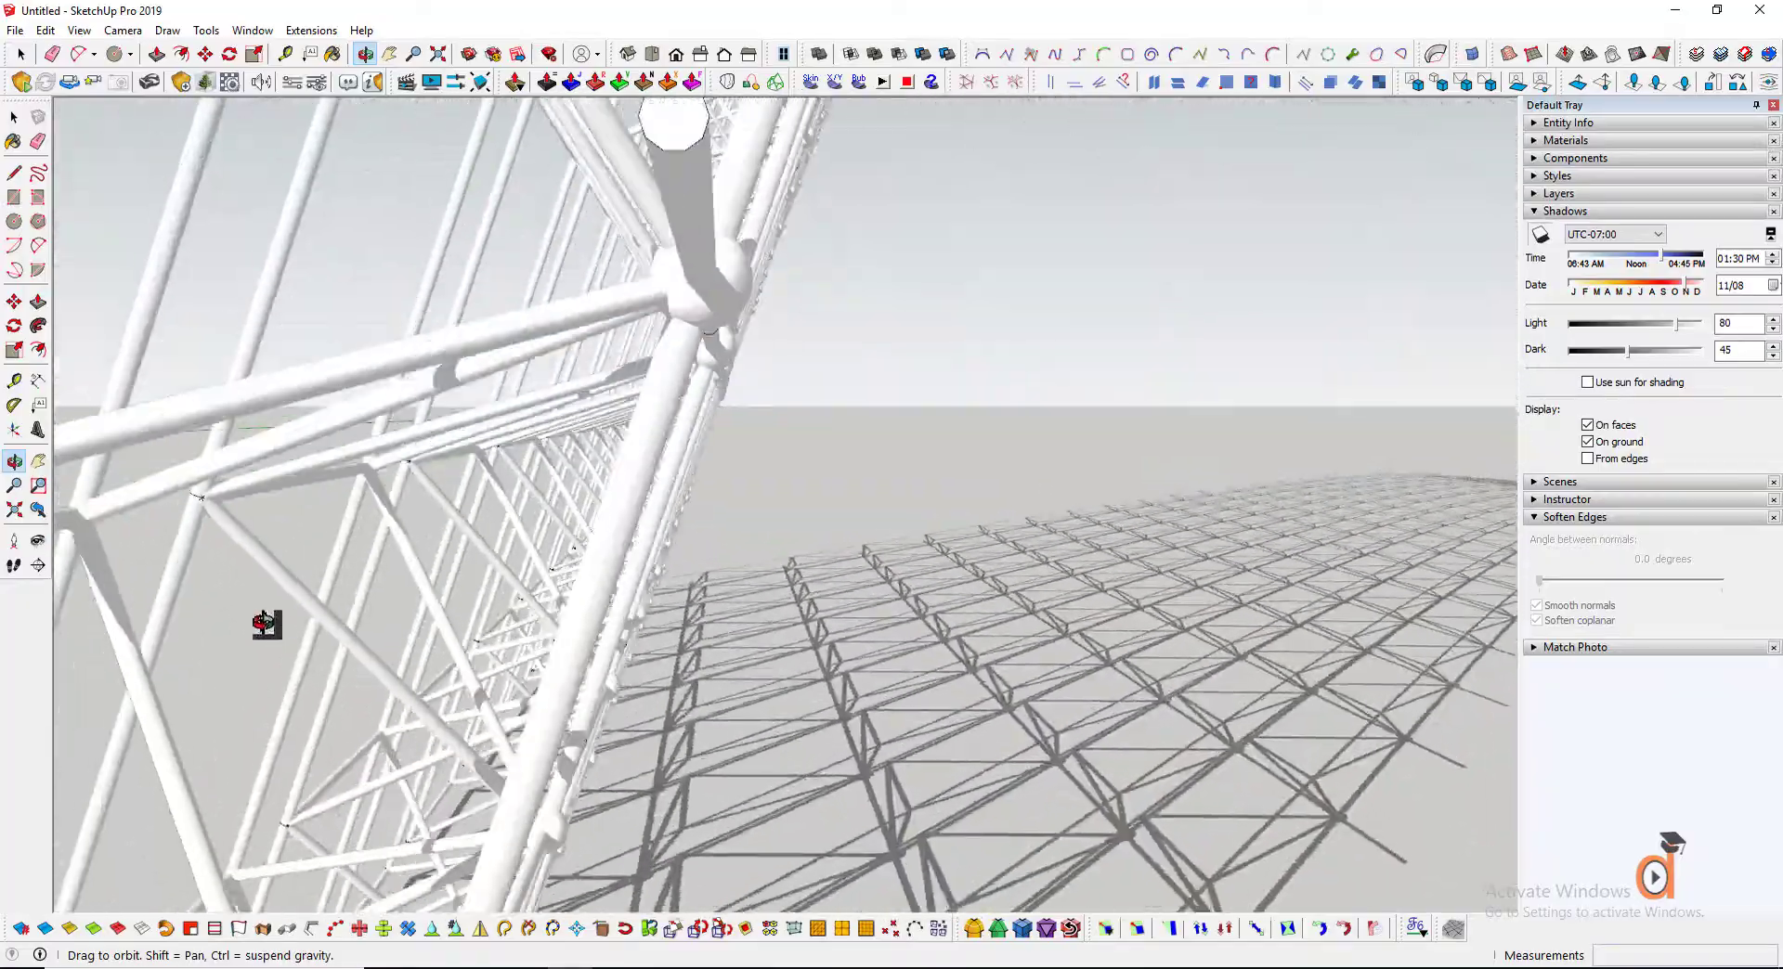
{"action": "scroll", "coordinate": [314, 650], "scroll_direction": "down", "scroll_amount": 10}
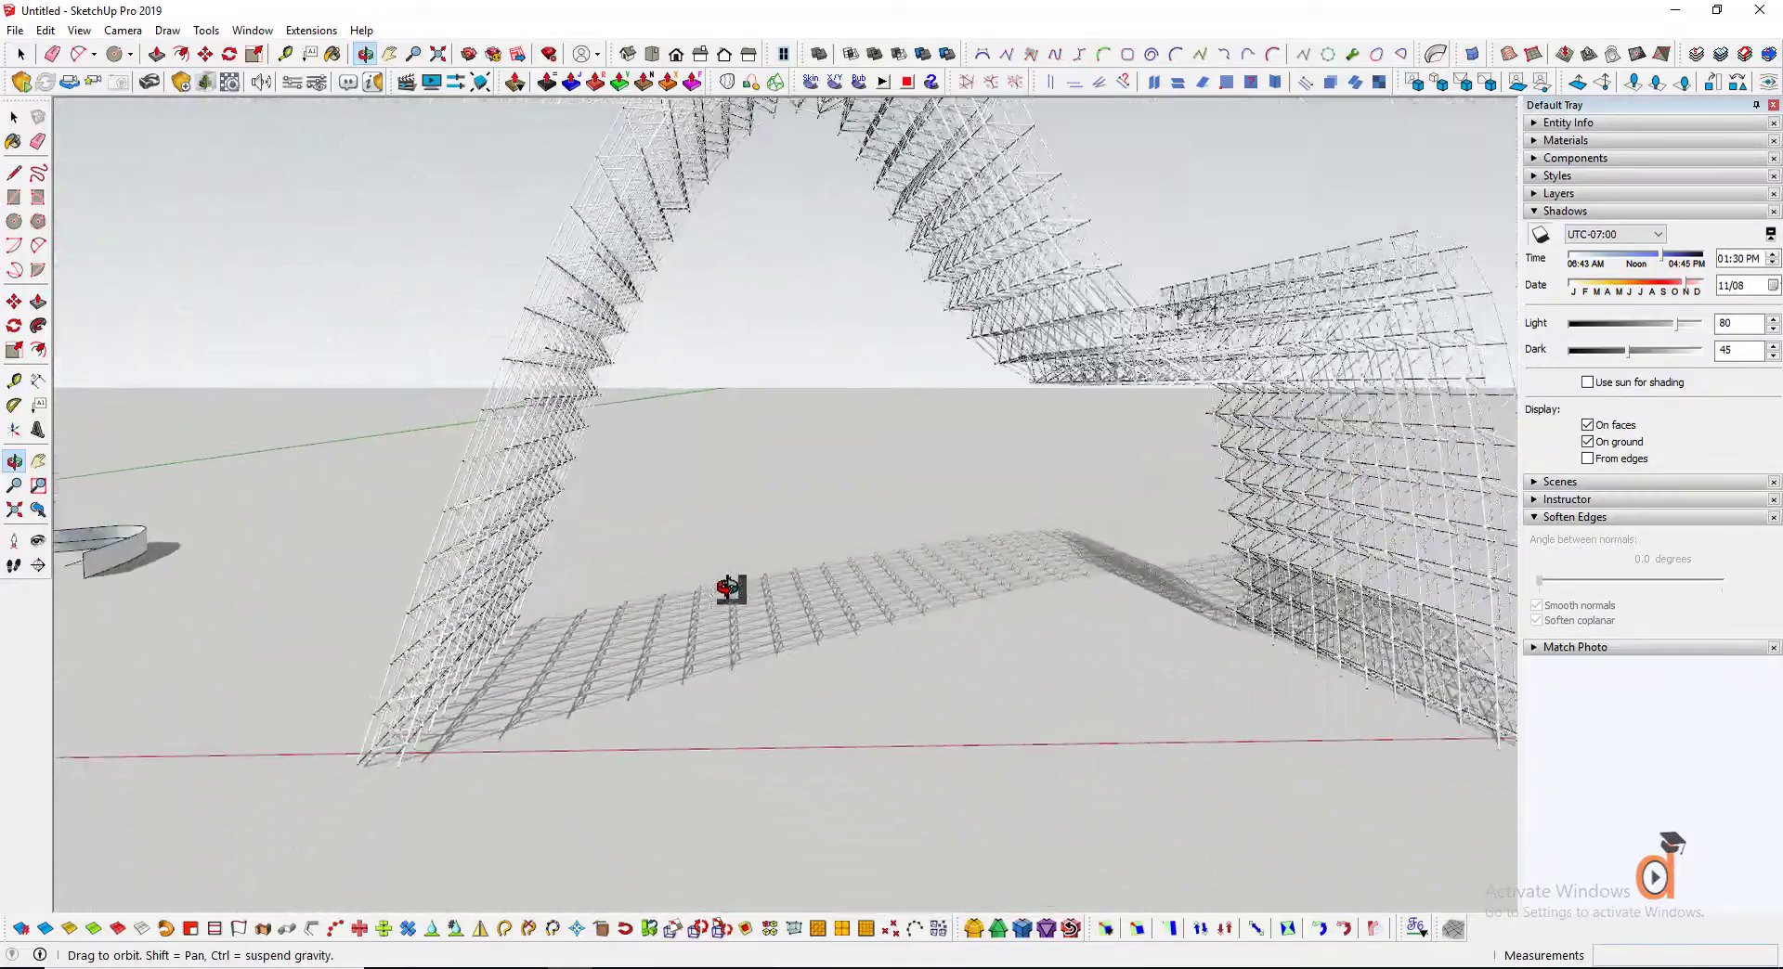
{"action": "left_click_drag", "start_coordinate": [732, 588], "coordinate": [783, 581]}
{"action": "left_click_drag", "start_coordinate": [85, 535], "coordinate": [910, 604]}
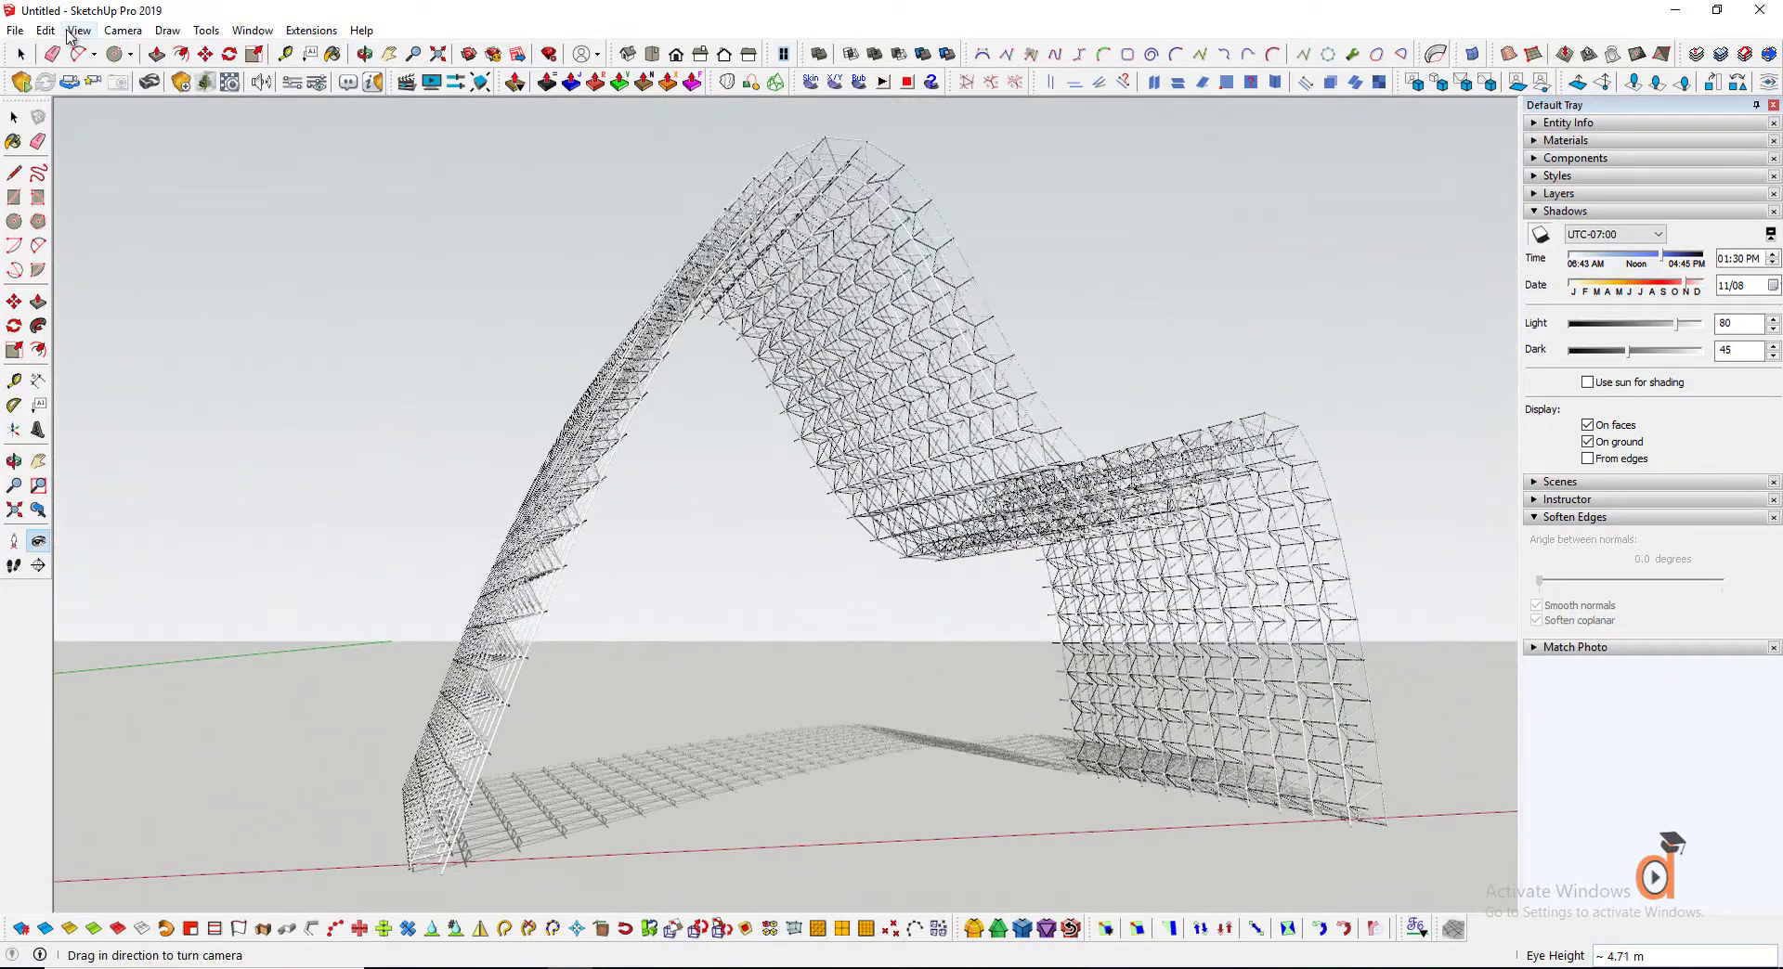
{"action": "left_click", "coordinate": [45, 30]}
{"action": "left_click", "coordinate": [347, 318]}
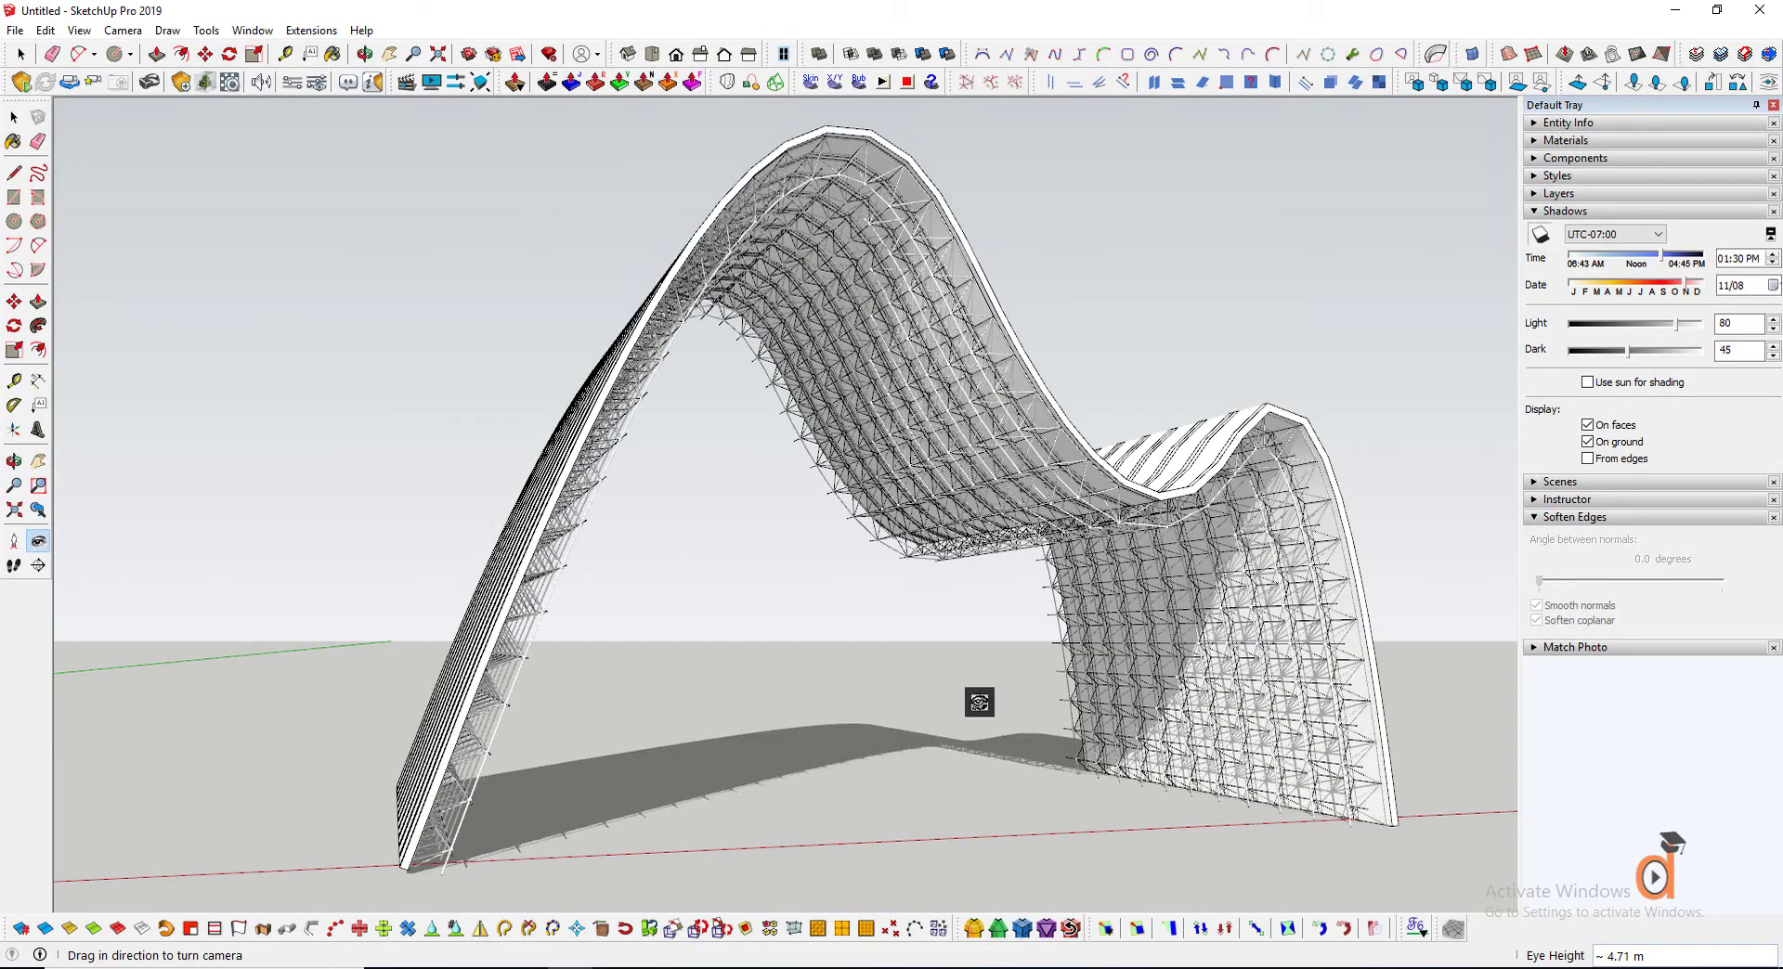
Look around the covered structure and turn the profile lines back on in the edge style
{"action": "left_click_drag", "start_coordinate": [130, 474], "coordinate": [1031, 467]}
{"action": "middle_click_drag", "start_coordinate": [1030, 467], "coordinate": [882, 502]}
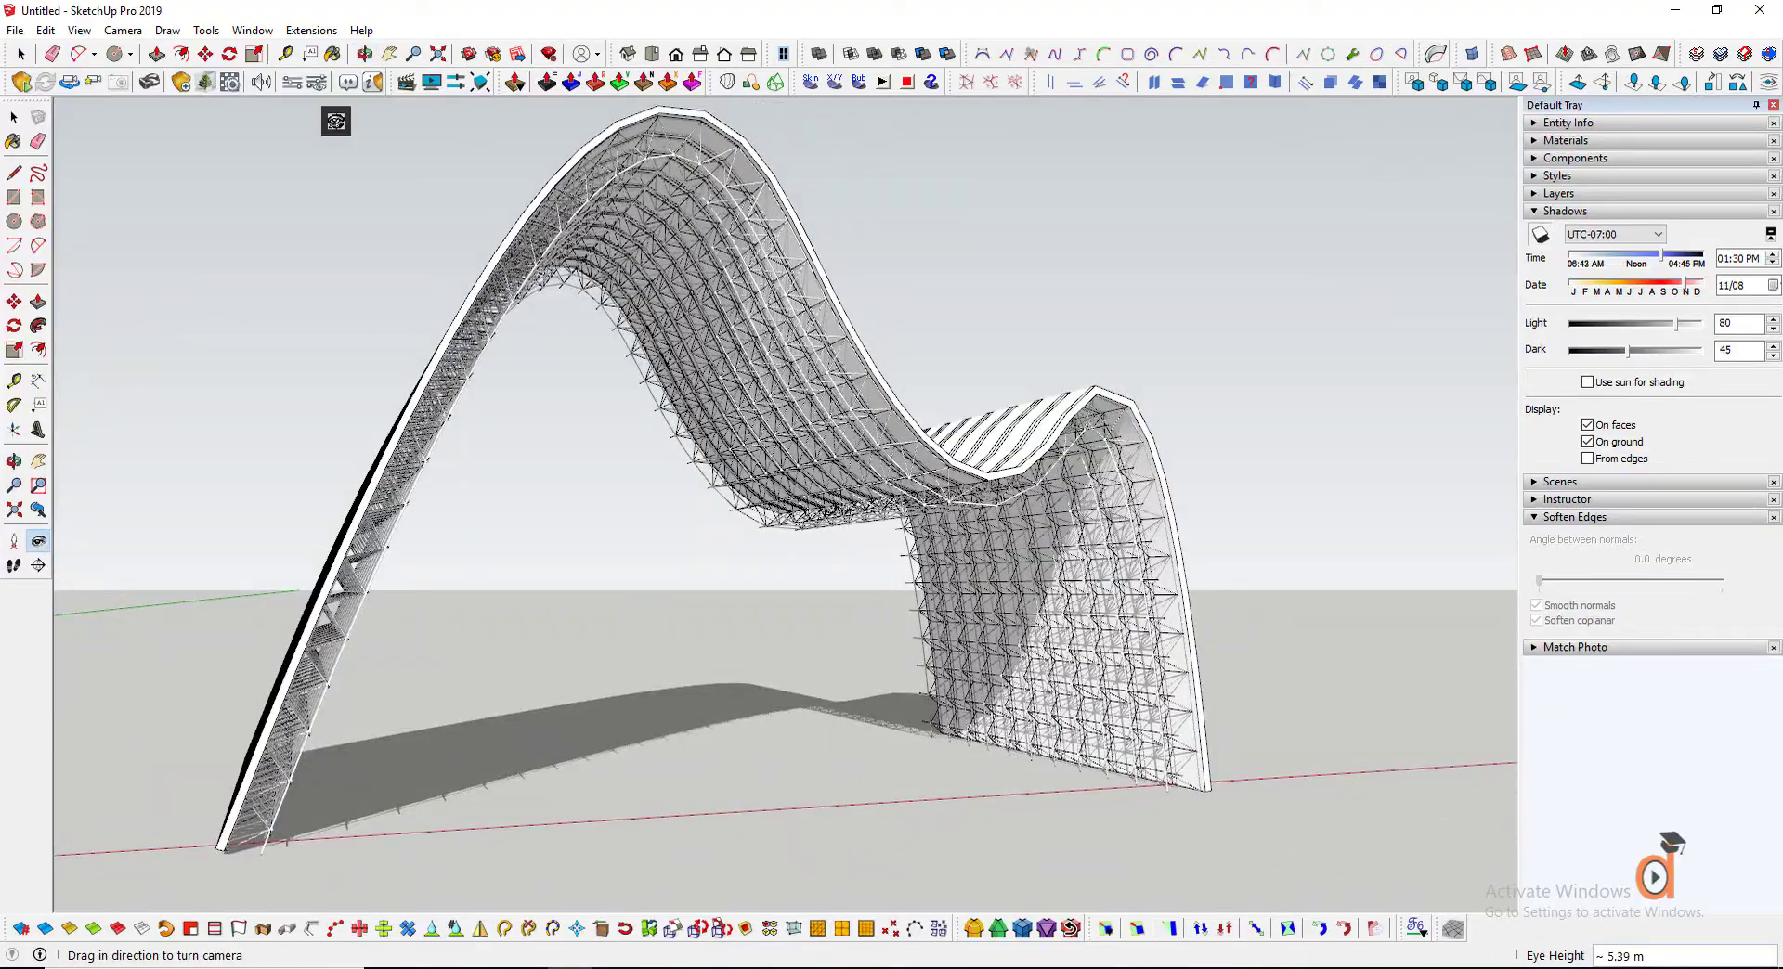
{"action": "left_click", "coordinate": [122, 30]}
{"action": "mouse_move", "coordinate": [79, 29]}
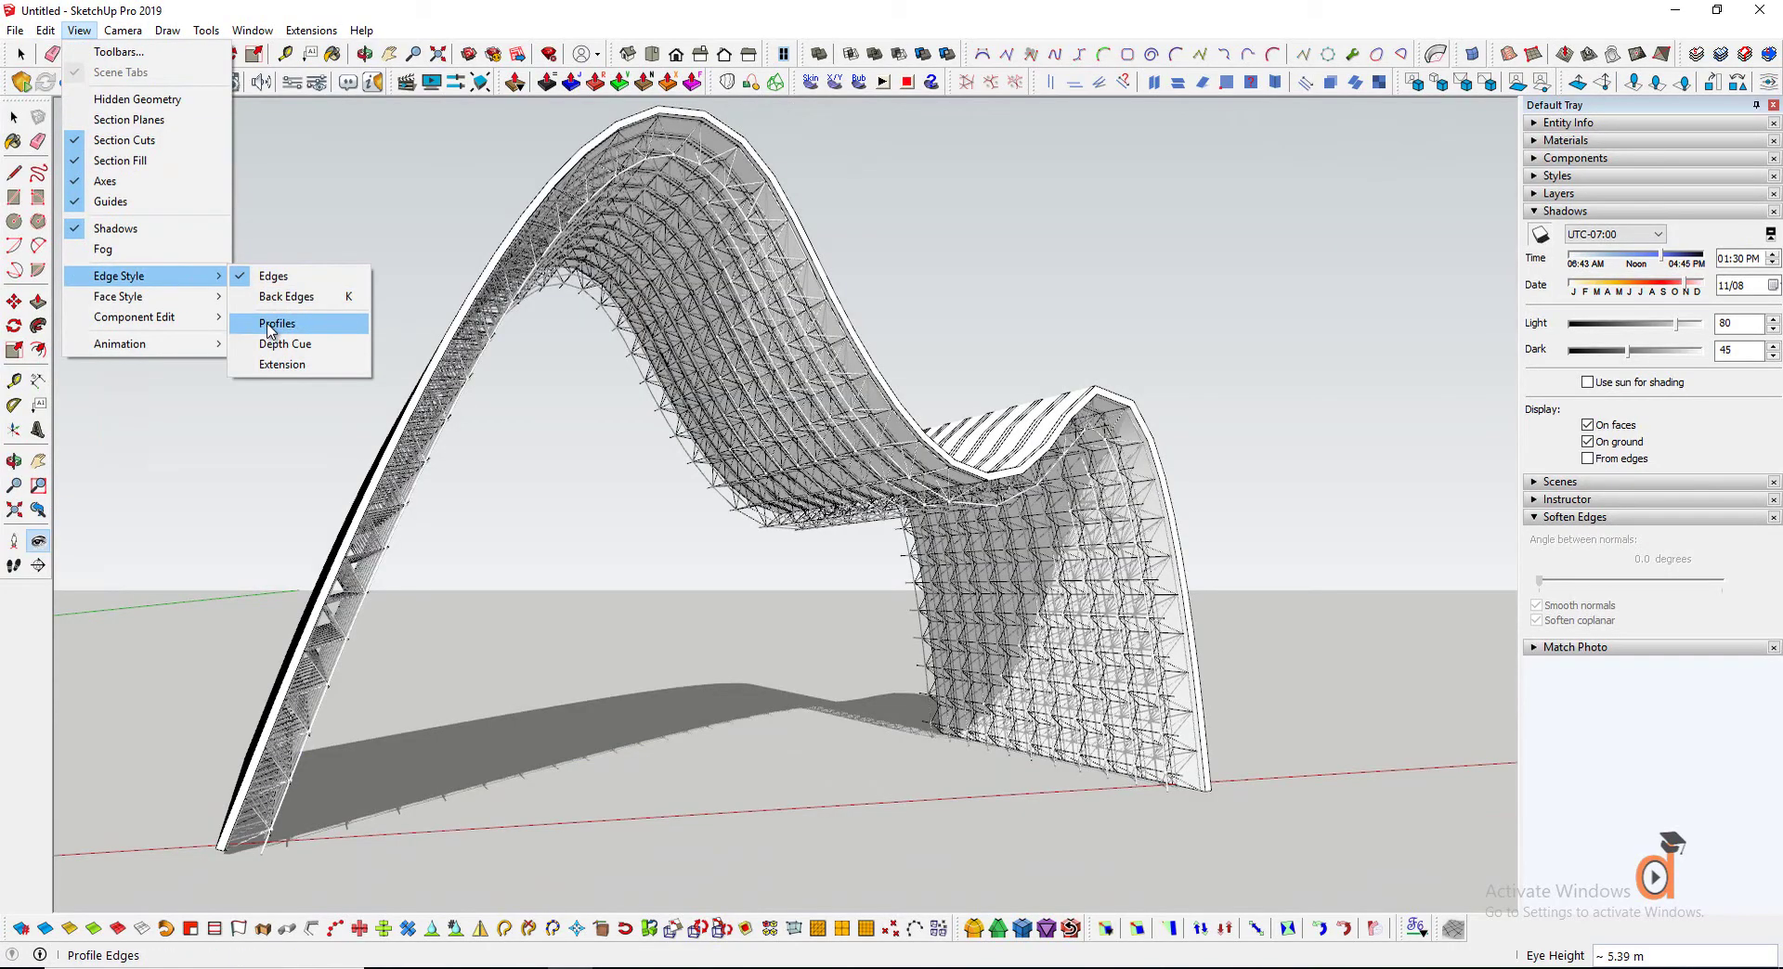
{"action": "left_click", "coordinate": [268, 325]}
Open the lower pyramid's spherical joint and enlarge it uniformly about its centre by a factor of about 1.22
{"action": "scroll", "coordinate": [334, 780], "scroll_direction": "up", "scroll_amount": 5}
{"action": "left_click_drag", "start_coordinate": [334, 780], "coordinate": [269, 682]}
{"action": "scroll", "coordinate": [269, 683], "scroll_direction": "up", "scroll_amount": 4}
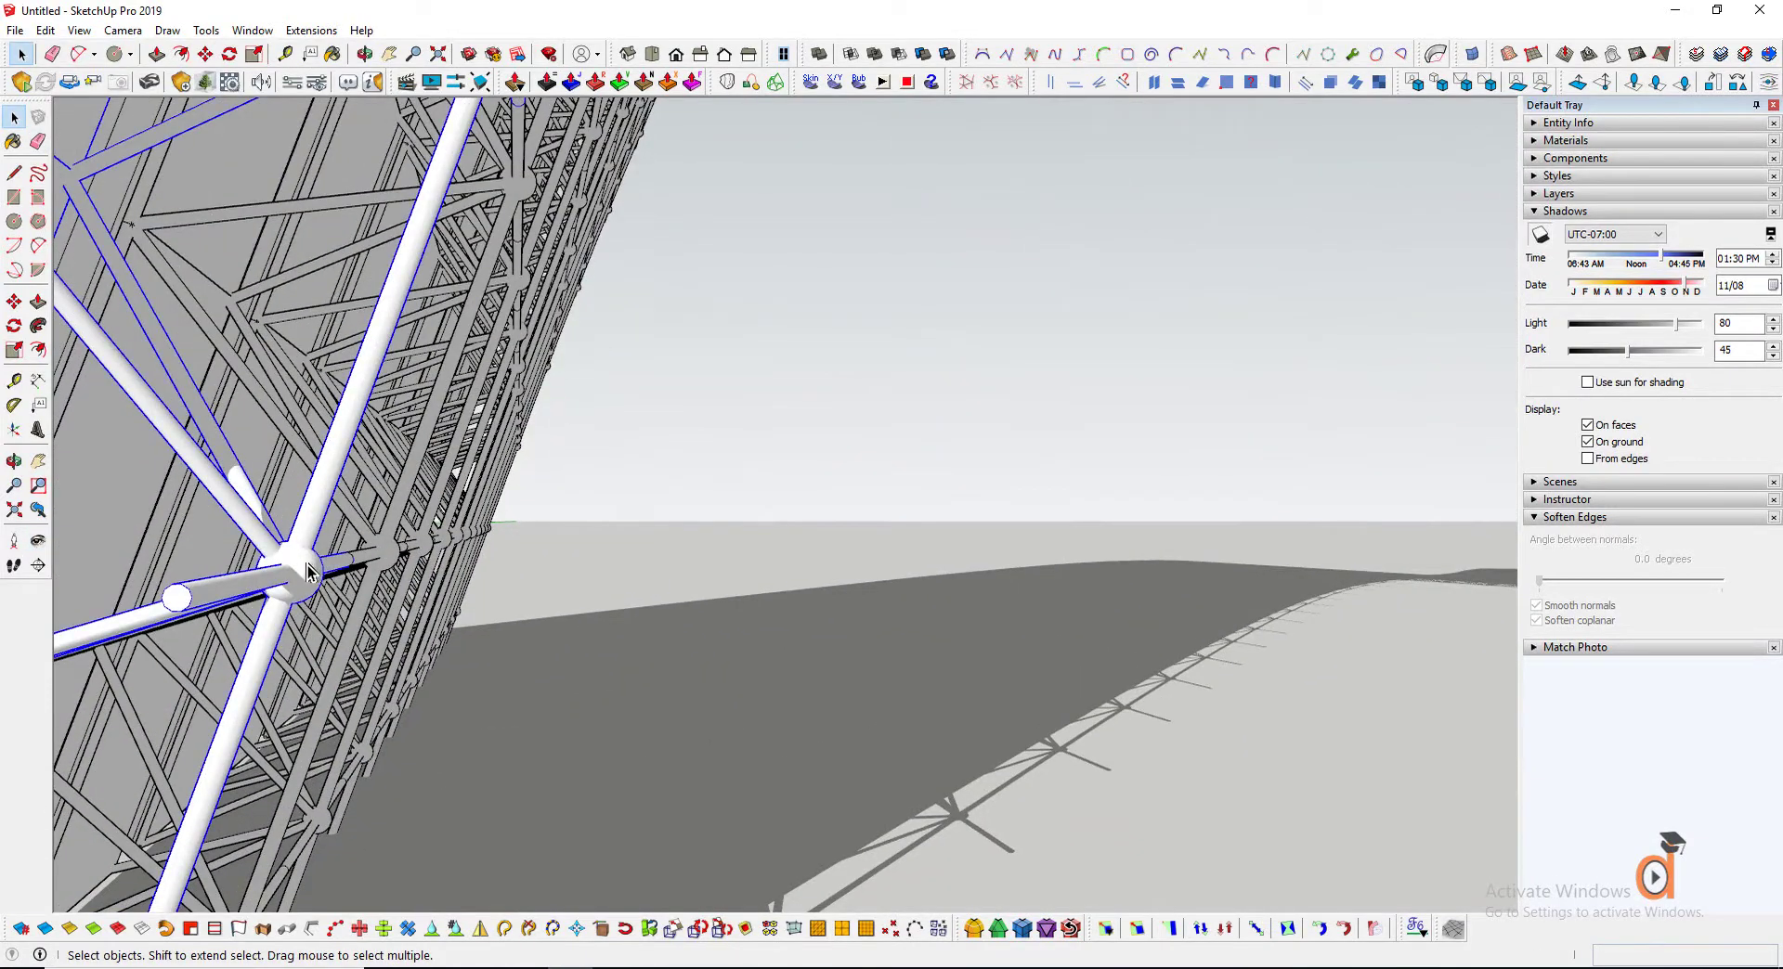
{"action": "left_click", "coordinate": [309, 583]}
{"action": "double_click", "coordinate": [309, 583]}
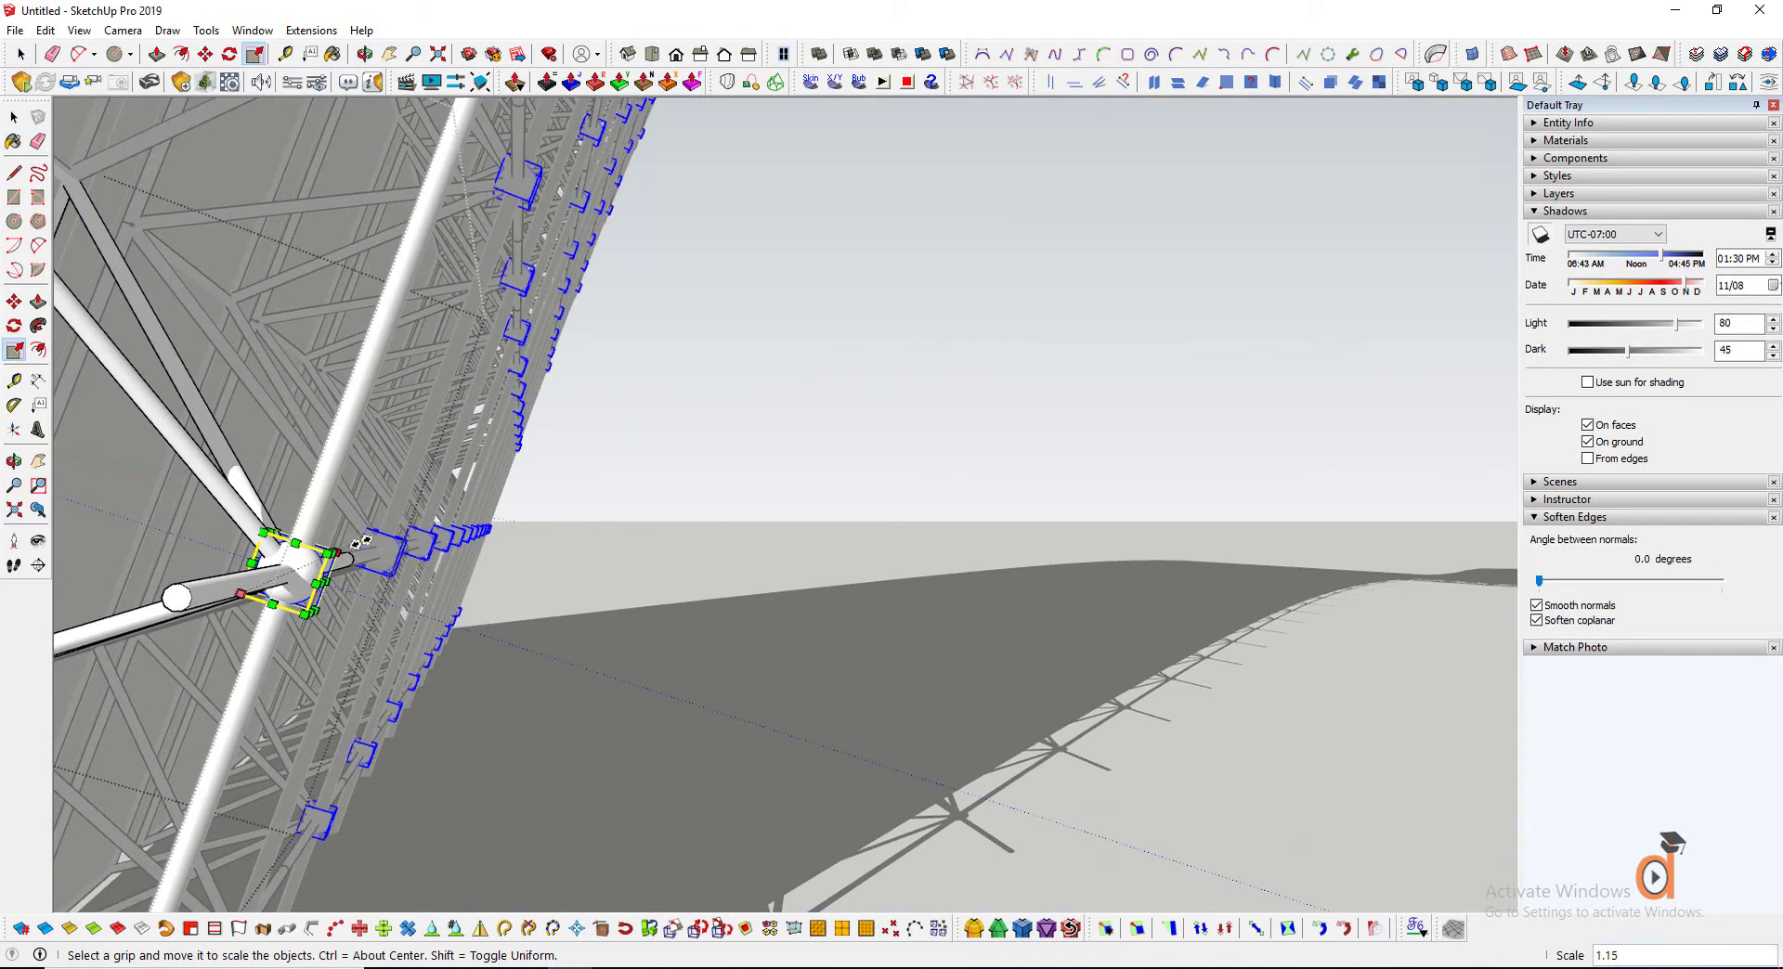
{"action": "type", "text": "2"}
{"action": "key", "text": "Return"}
{"action": "left_click_drag", "start_coordinate": [378, 537], "coordinate": [362, 548]}
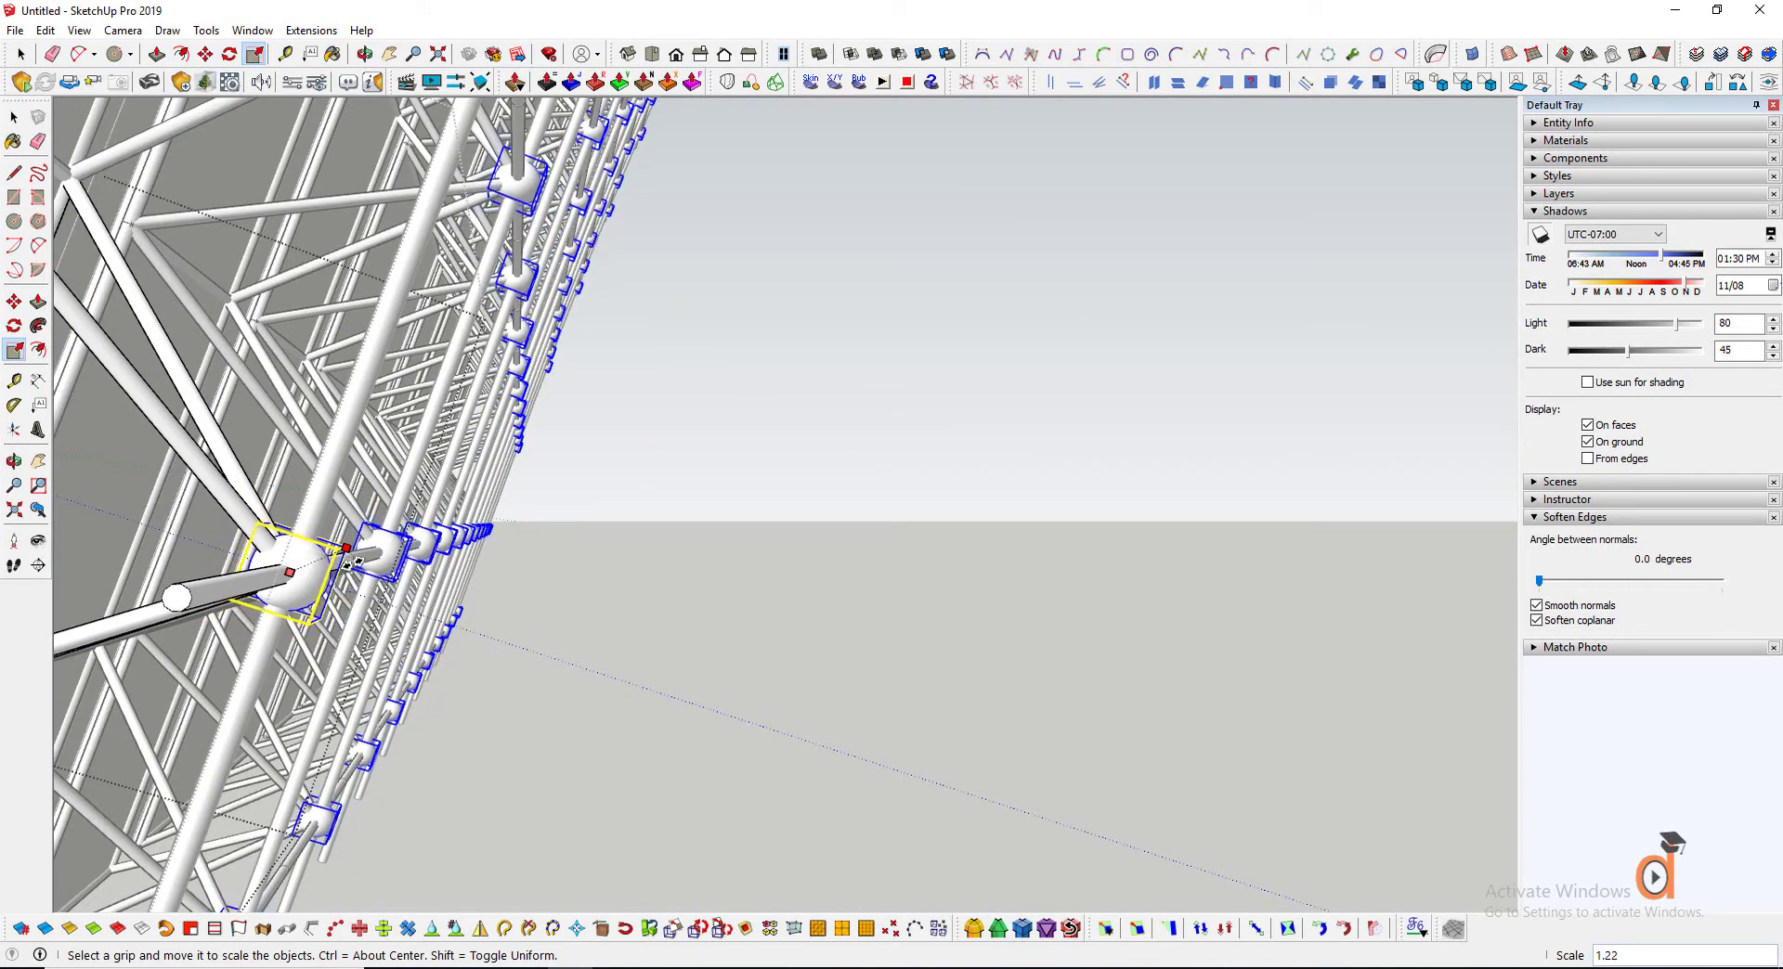
{"action": "scroll", "coordinate": [299, 676], "scroll_direction": "down", "scroll_amount": 6}
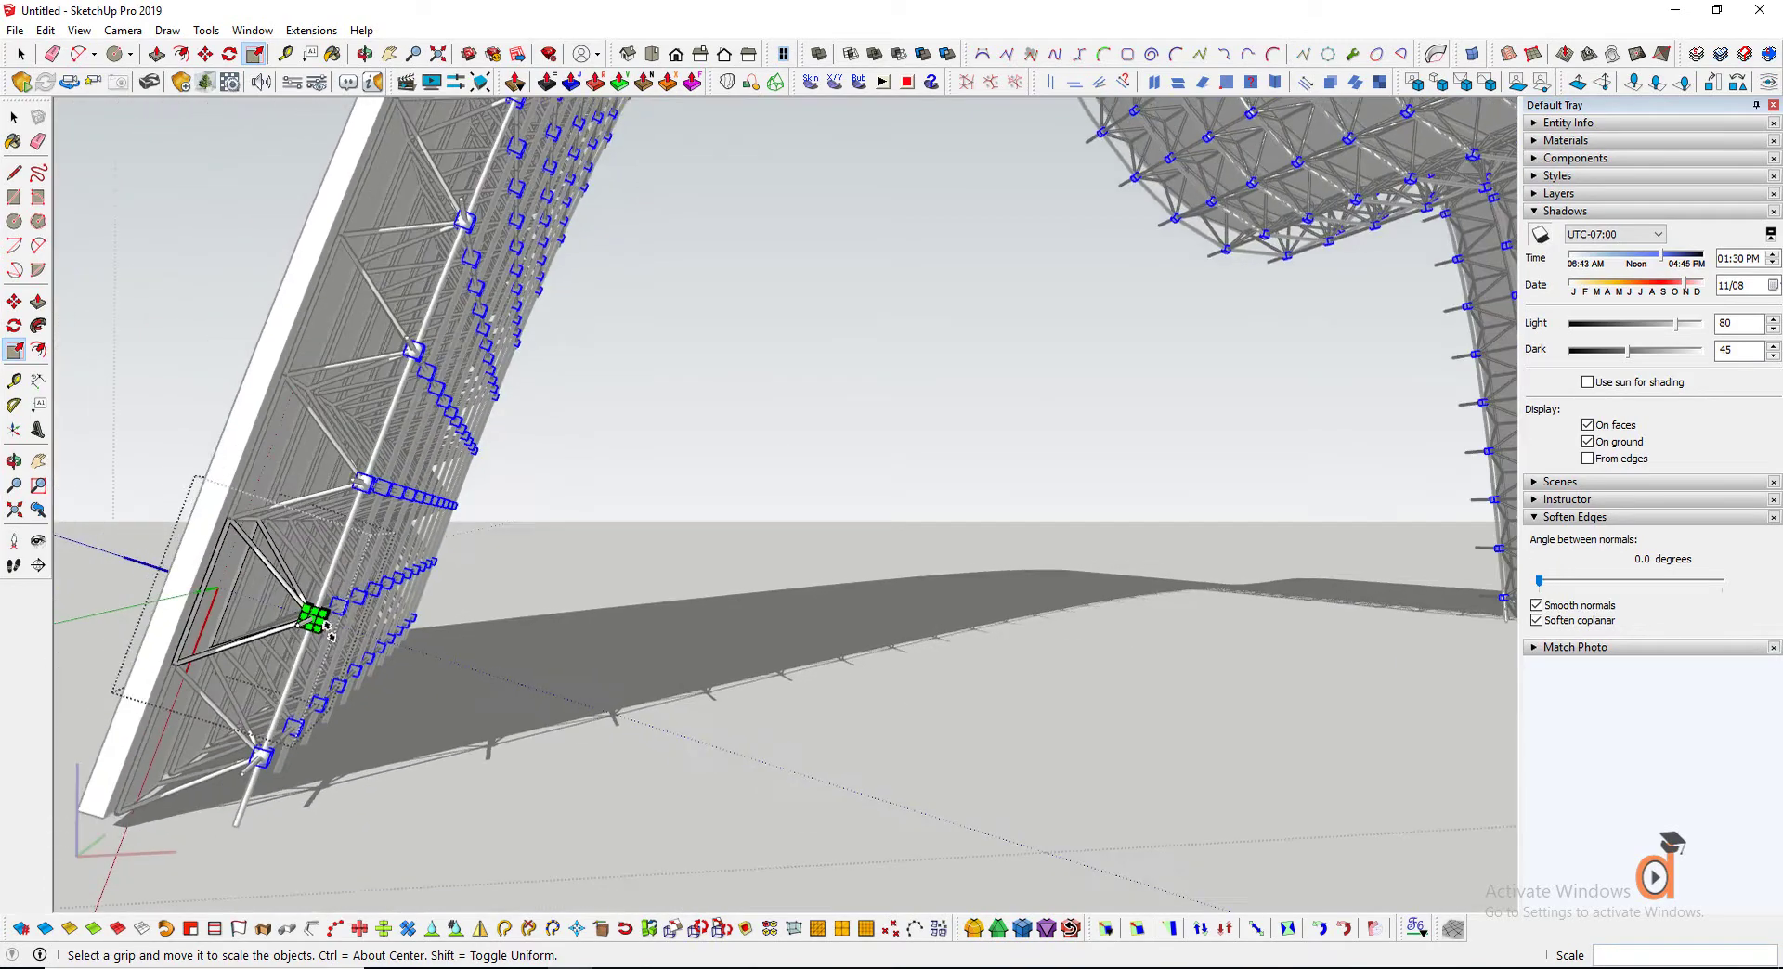
{"action": "left_click", "coordinate": [527, 766]}
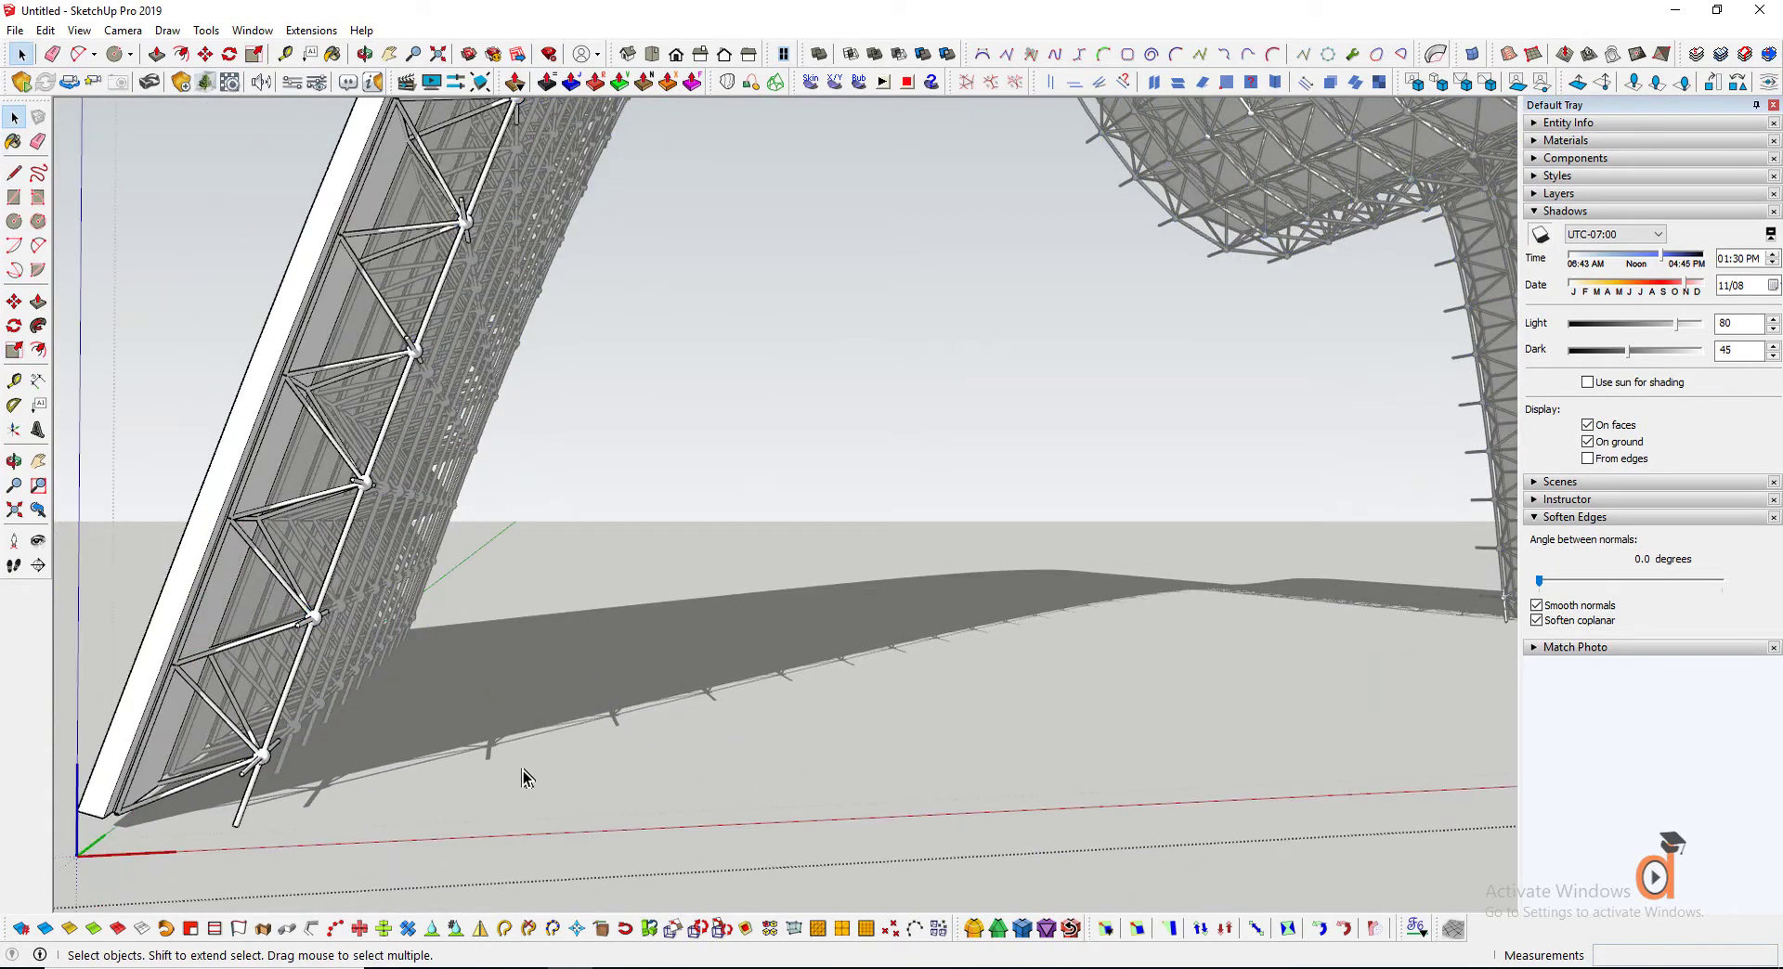
{"action": "scroll", "coordinate": [520, 767], "scroll_direction": "down", "scroll_amount": 4}
Examine the finished arched space frame with its ceiling and enlarged joints from eye level and from above
{"action": "left_click", "coordinate": [38, 541]}
{"action": "left_click_drag", "start_coordinate": [437, 590], "coordinate": [562, 479]}
{"action": "scroll", "coordinate": [703, 564], "scroll_direction": "down", "scroll_amount": 2}
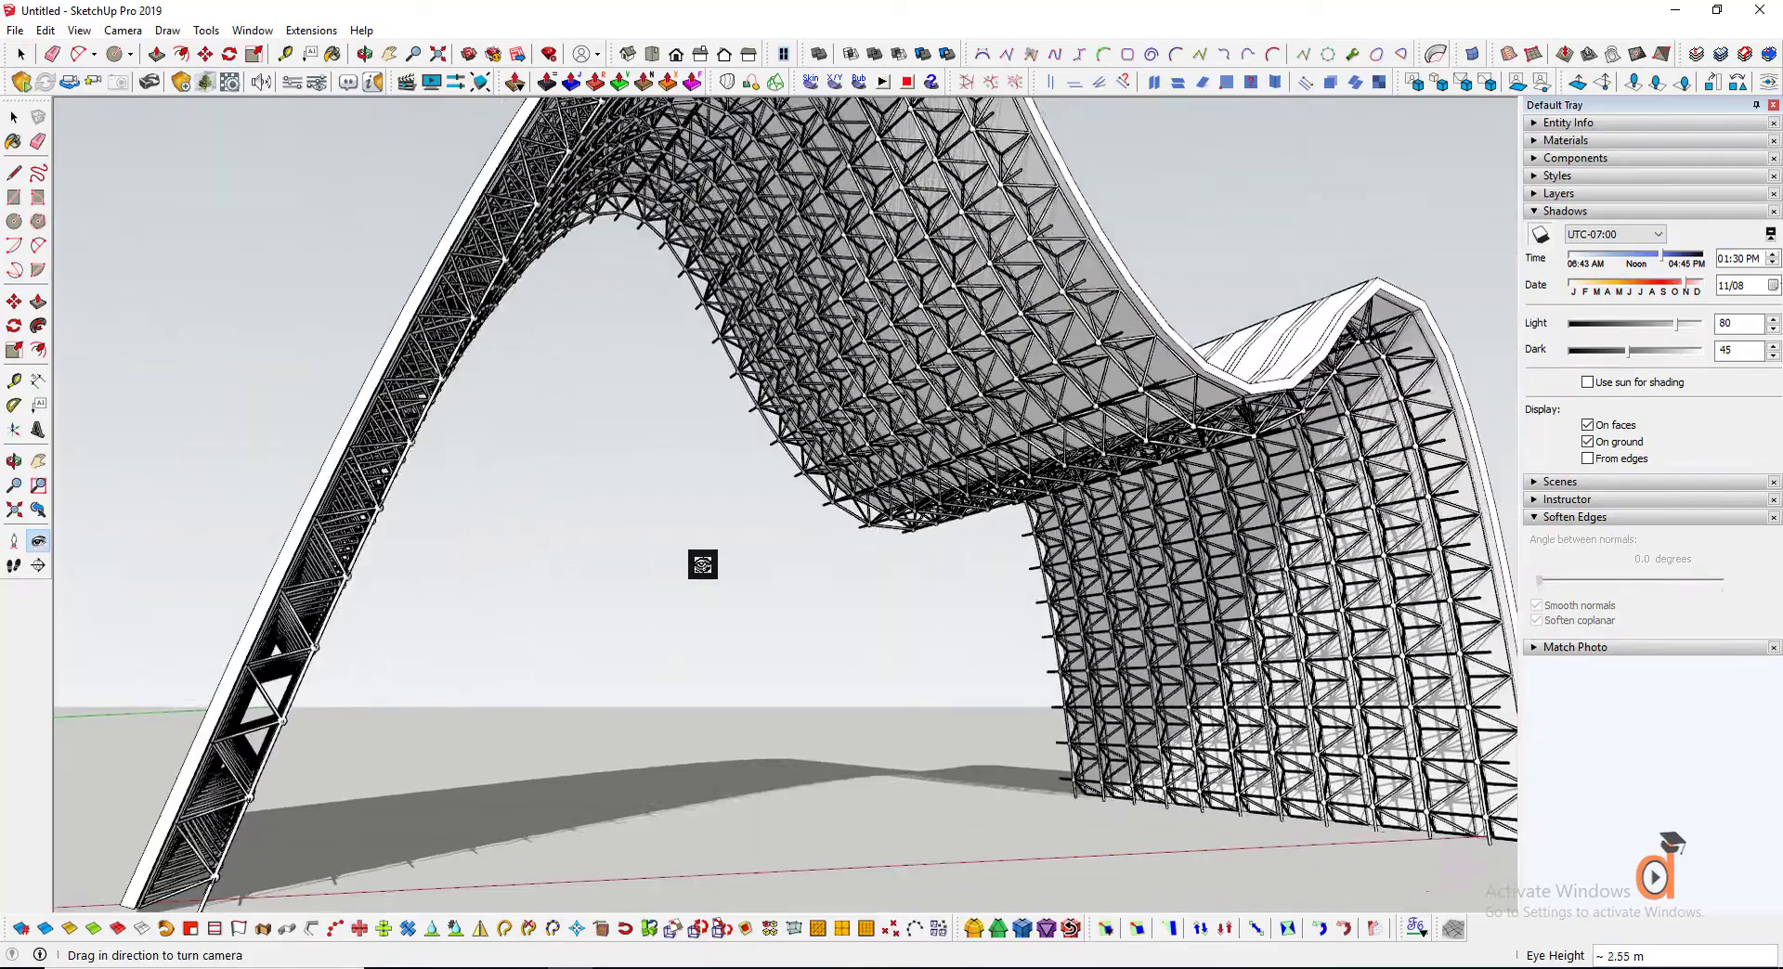
{"action": "left_click_drag", "start_coordinate": [781, 628], "coordinate": [799, 554]}
{"action": "scroll", "coordinate": [708, 653], "scroll_direction": "down", "scroll_amount": 2}
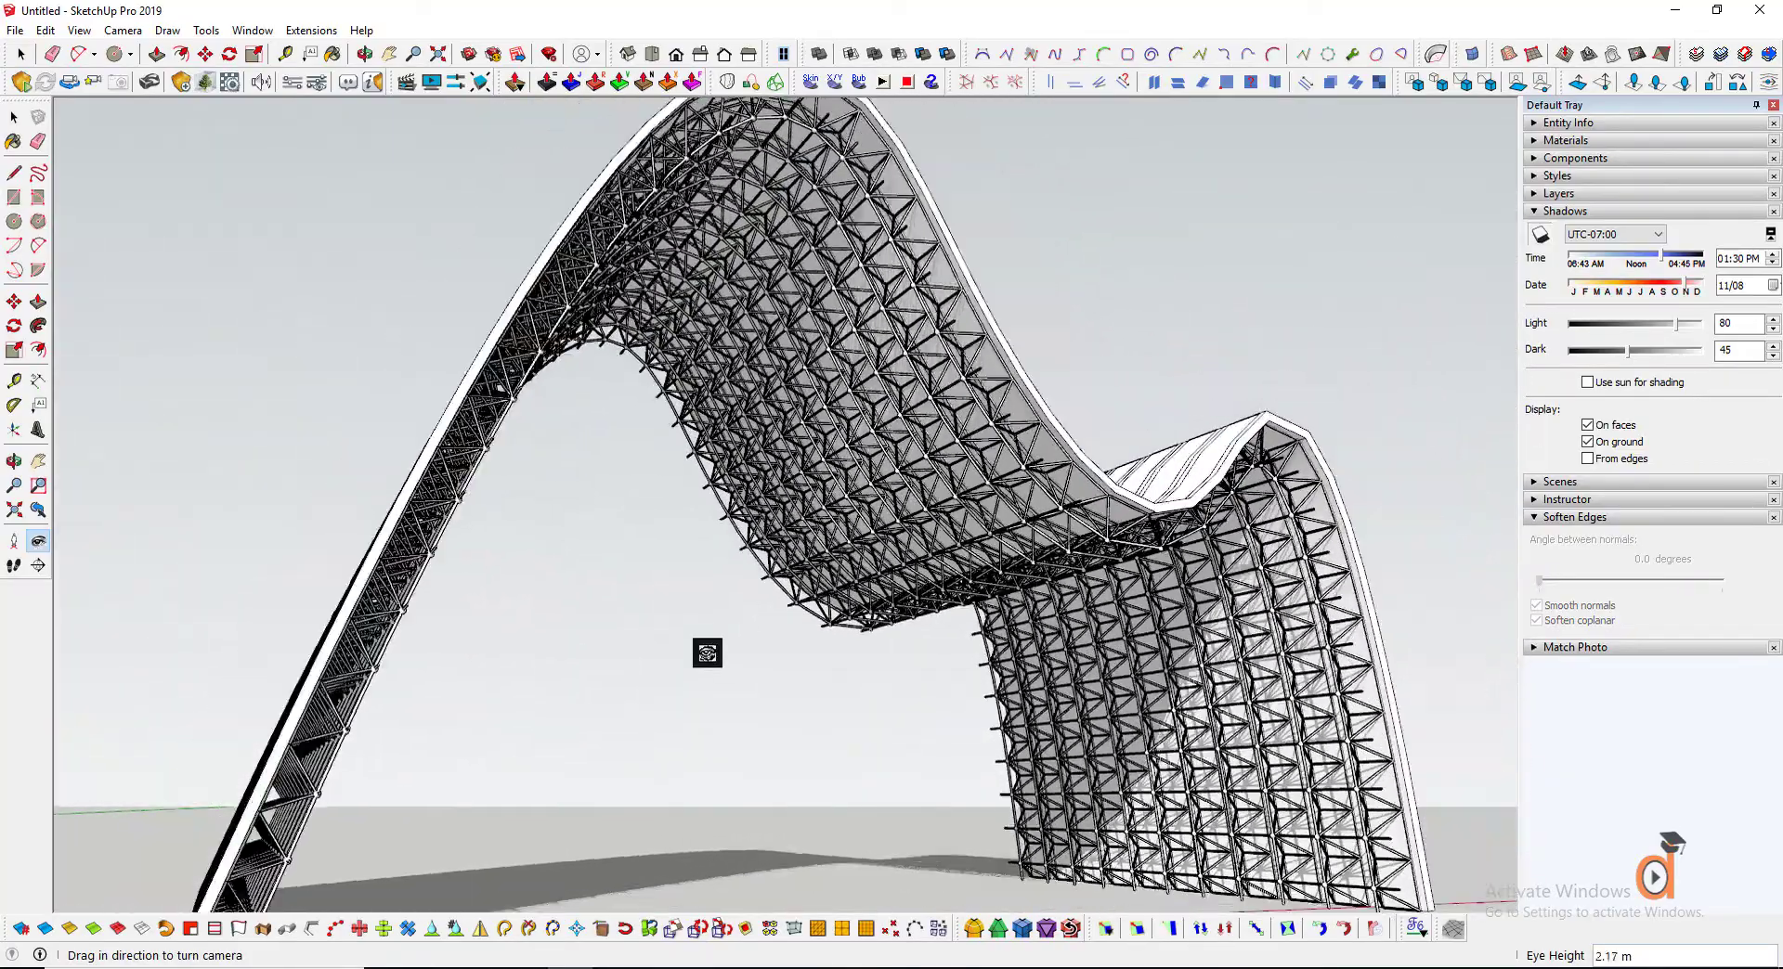
{"action": "left_click_drag", "start_coordinate": [708, 652], "coordinate": [684, 660]}
{"action": "scroll", "coordinate": [687, 659], "scroll_direction": "down", "scroll_amount": 3}
{"action": "middle_click_drag", "start_coordinate": [819, 455], "coordinate": [867, 637]}
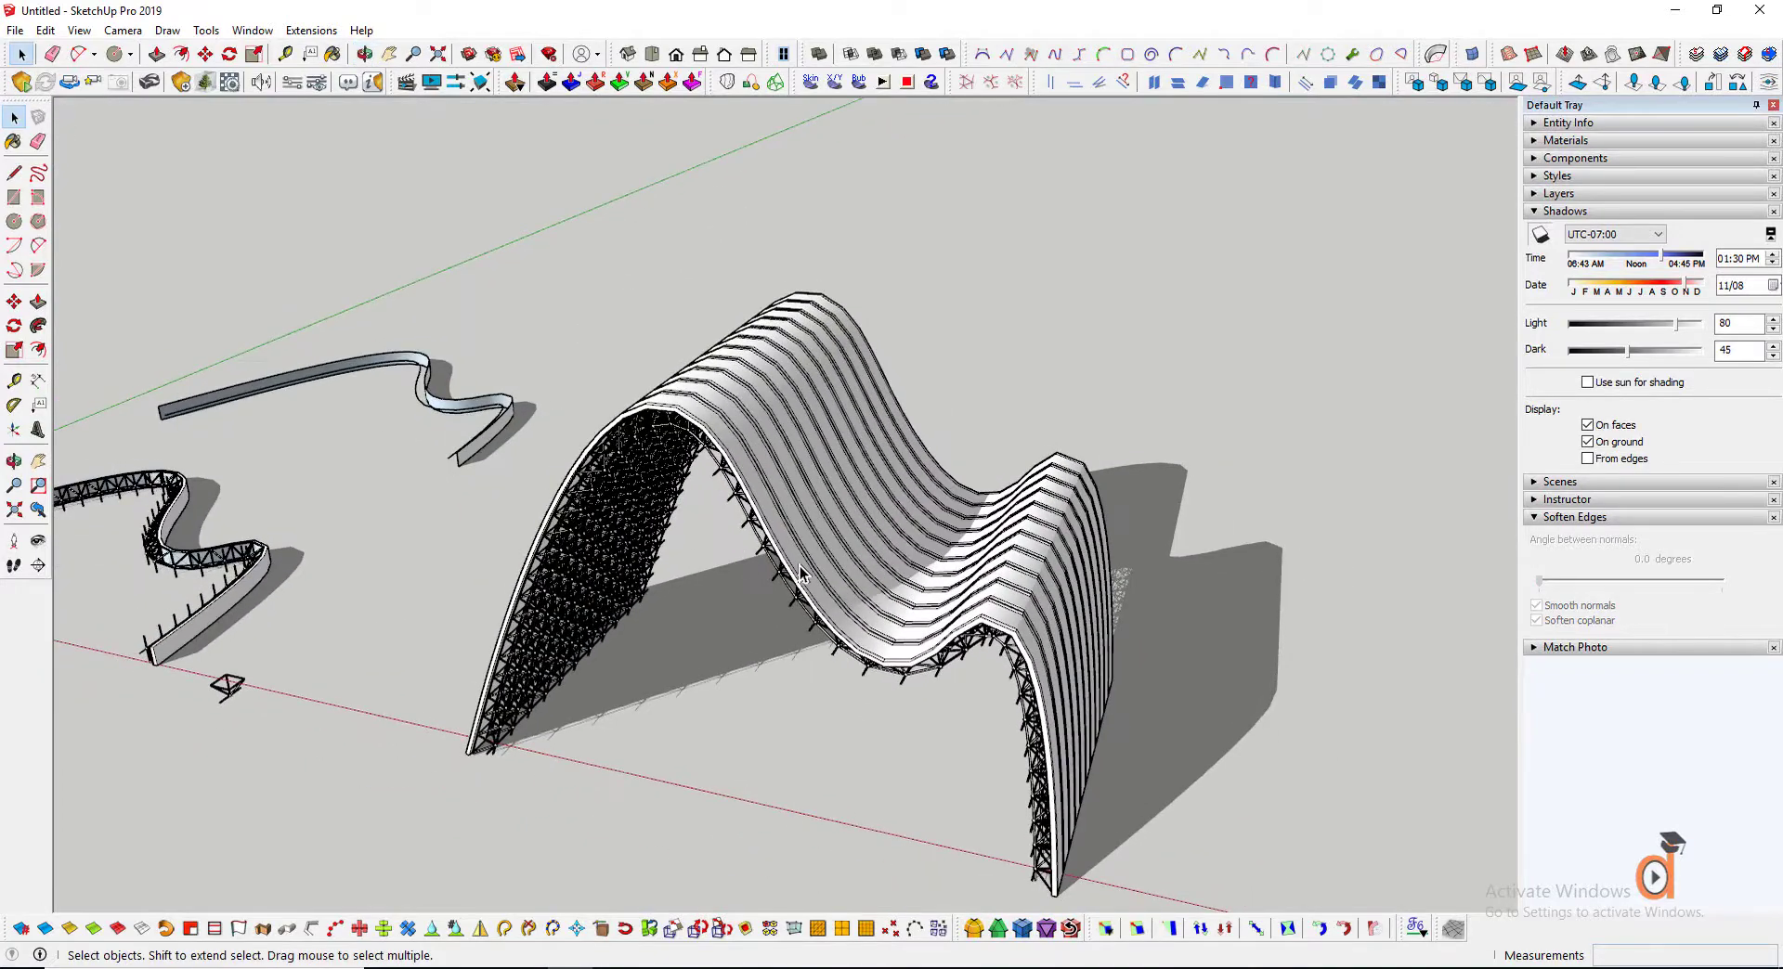
Hide the ceiling group inside the arch component to view the bare frame, and unhide everything again
{"action": "left_click", "coordinate": [800, 573]}
{"action": "double_click", "coordinate": [800, 573]}
{"action": "right_click", "coordinate": [801, 576]}
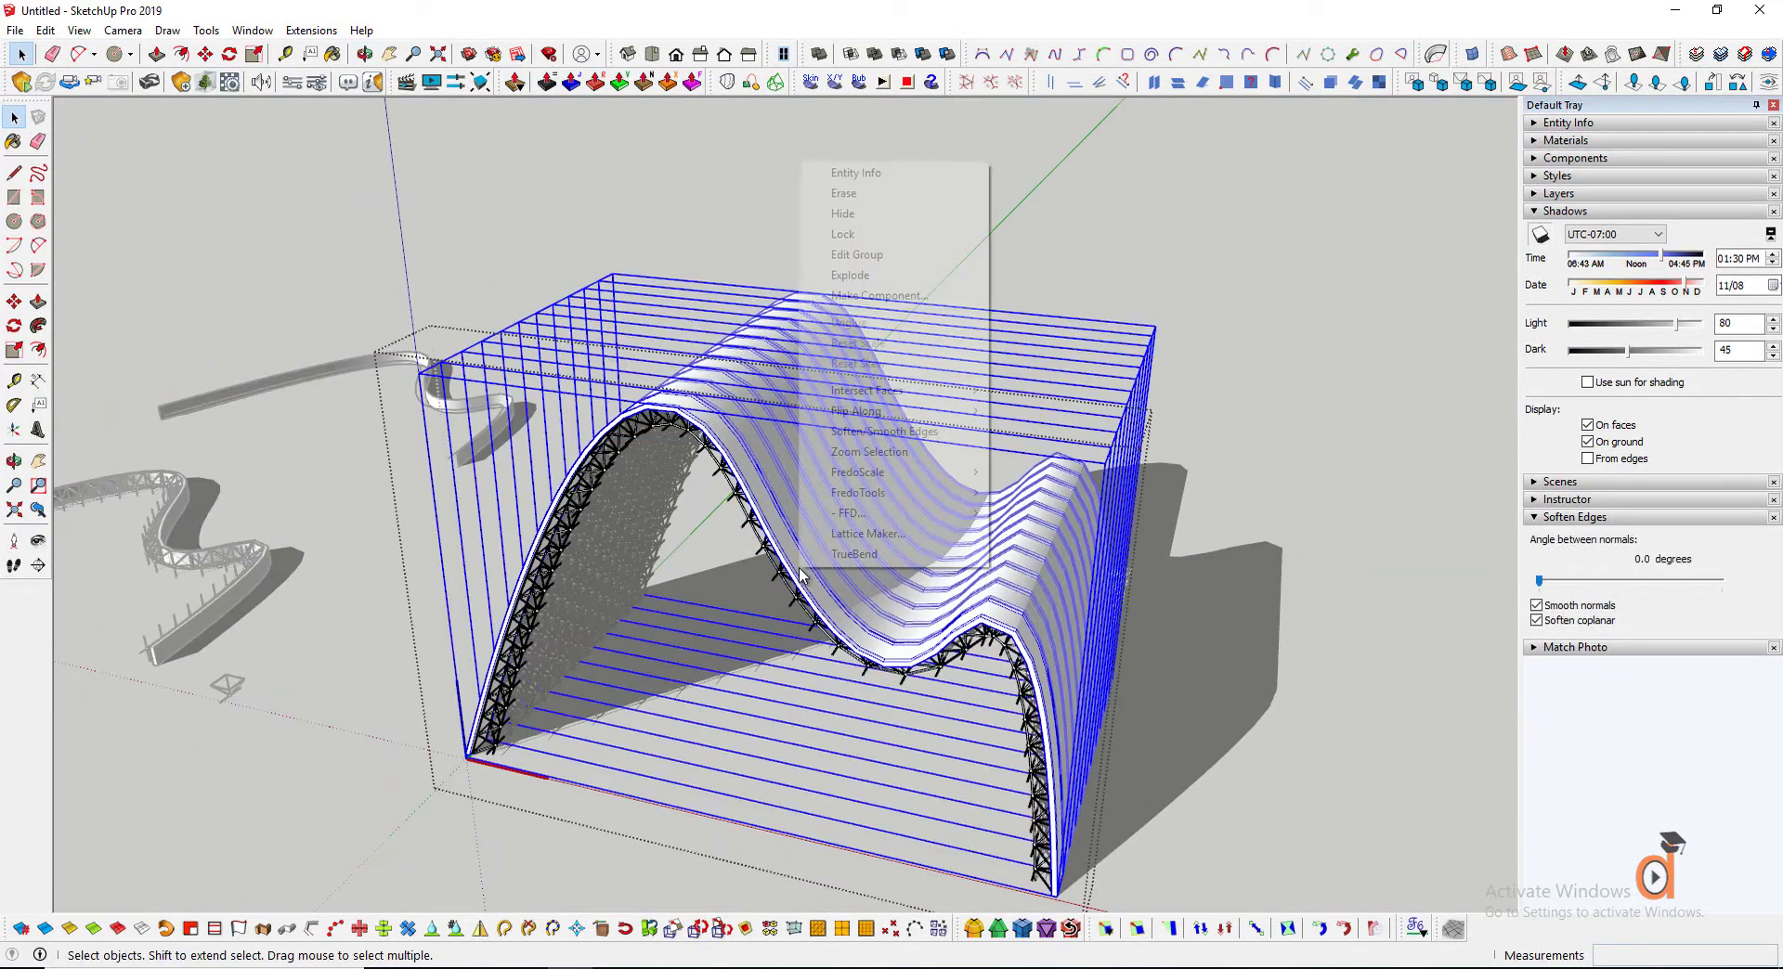
{"action": "left_click", "coordinate": [843, 214]}
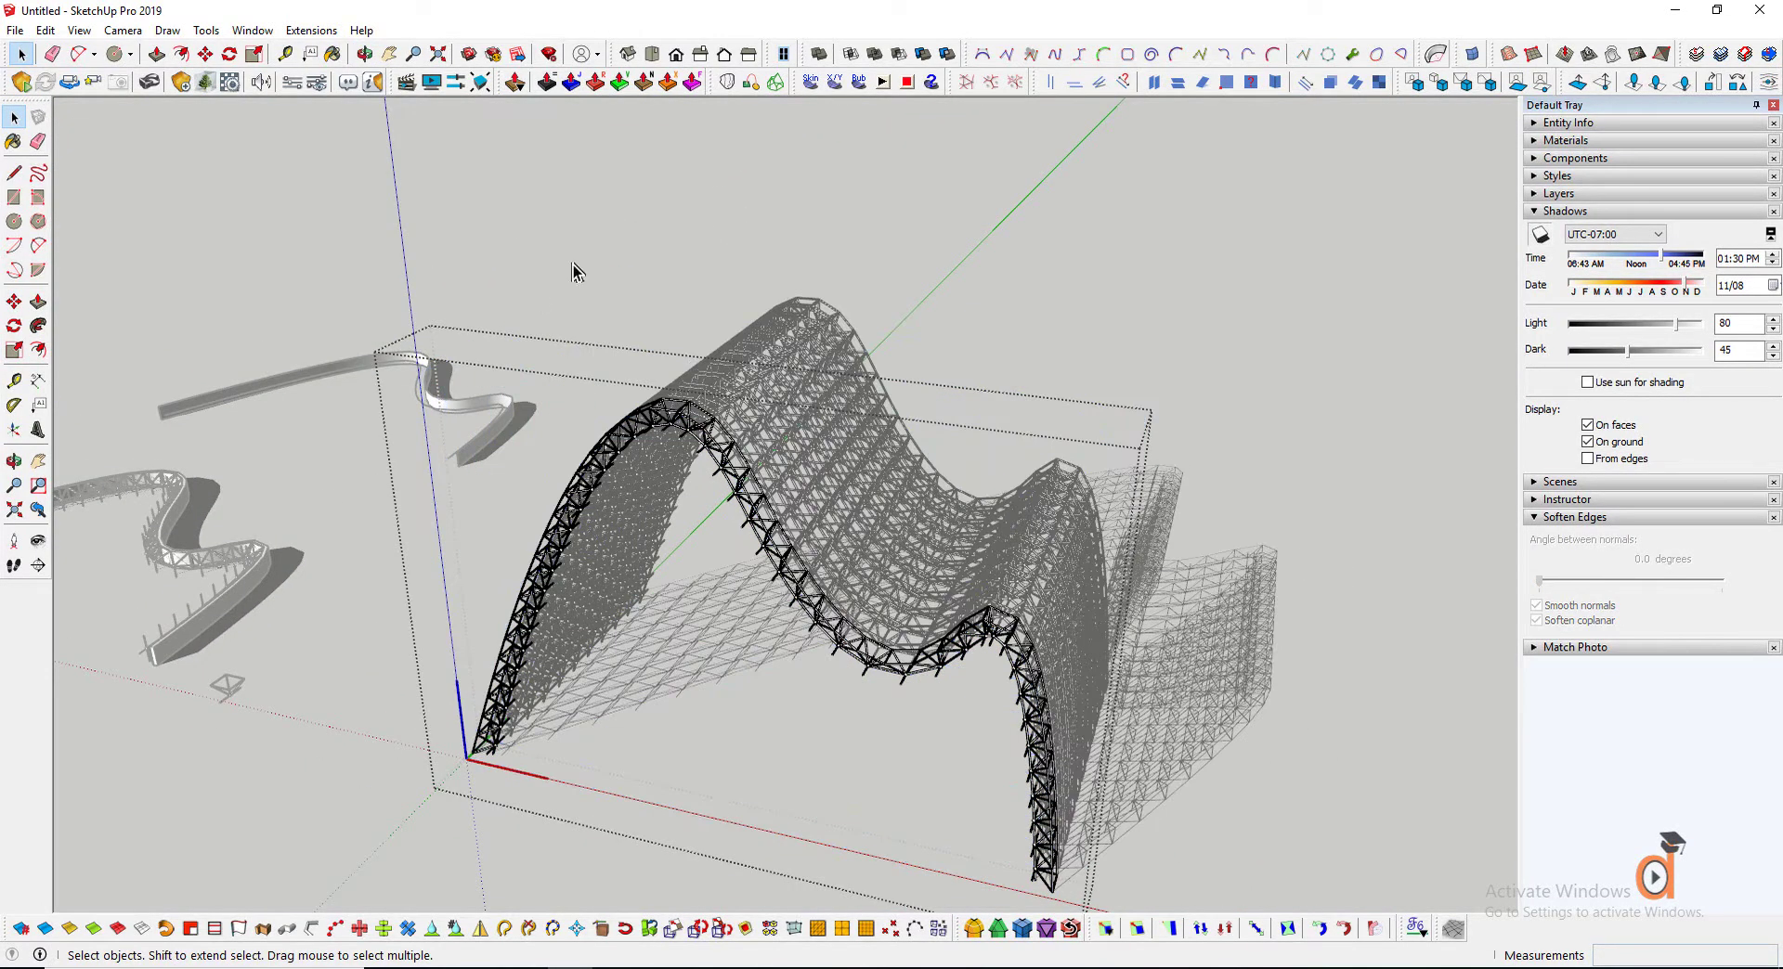
{"action": "left_click", "coordinate": [572, 269]}
{"action": "middle_click_drag", "start_coordinate": [572, 269], "coordinate": [1017, 680]}
{"action": "left_click", "coordinate": [46, 30]}
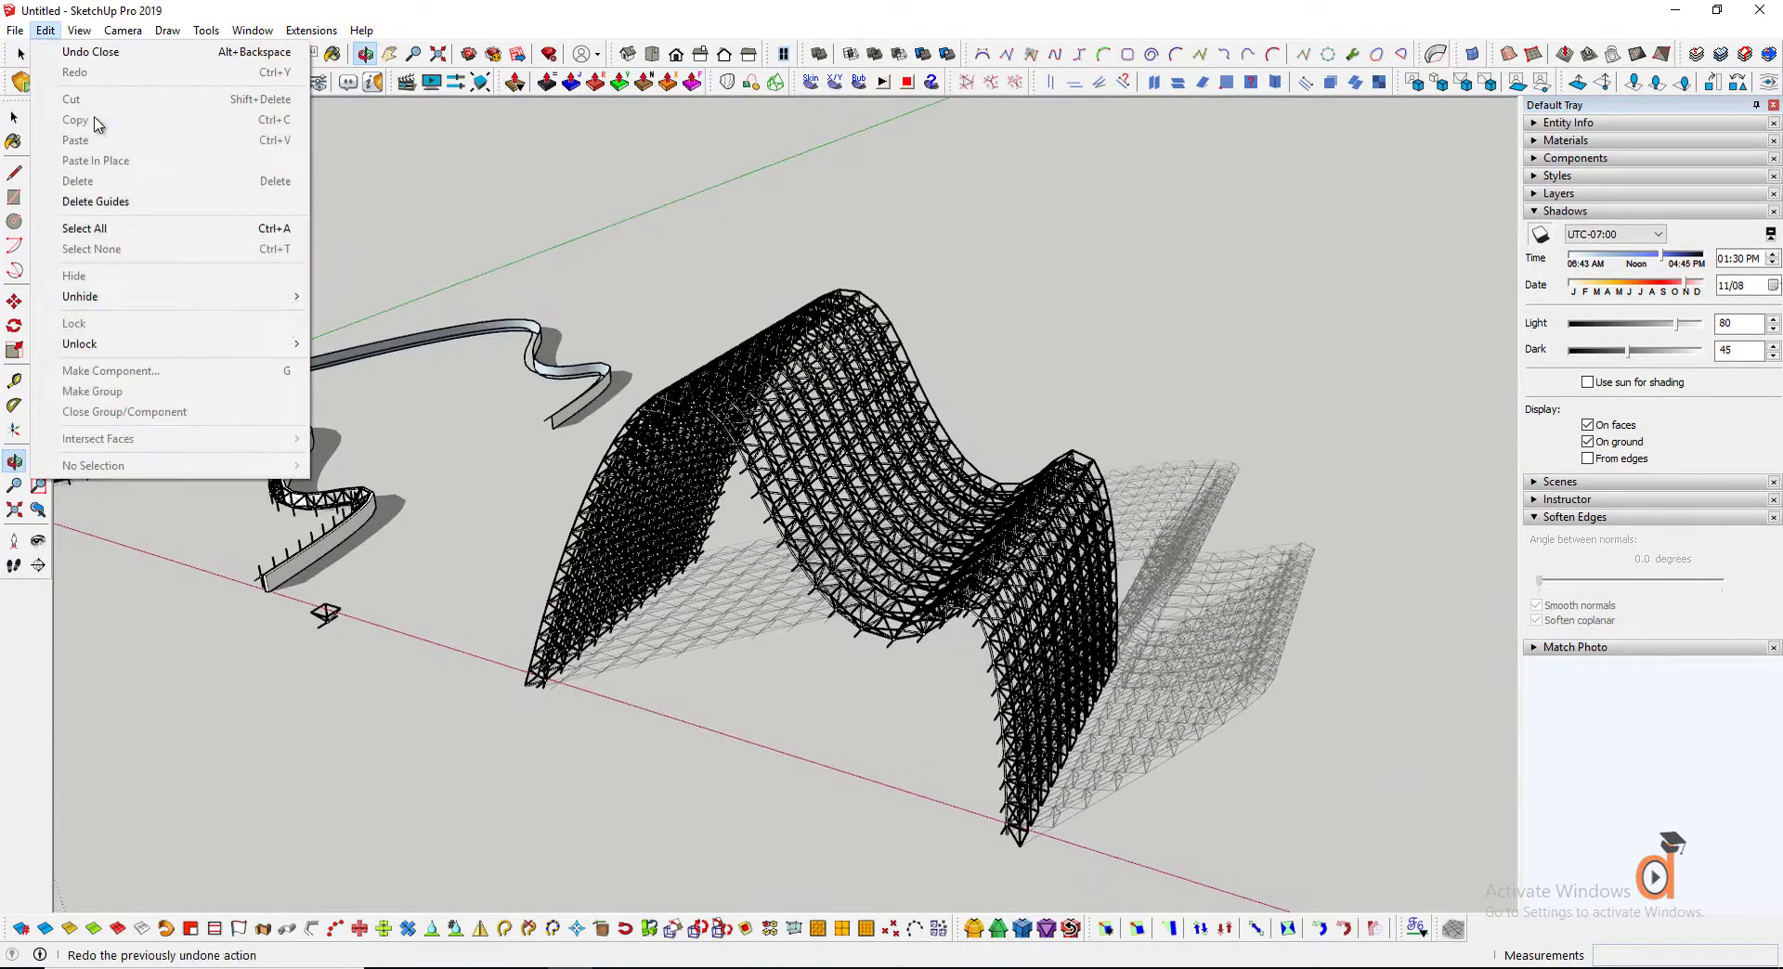
{"action": "left_click", "coordinate": [349, 336]}
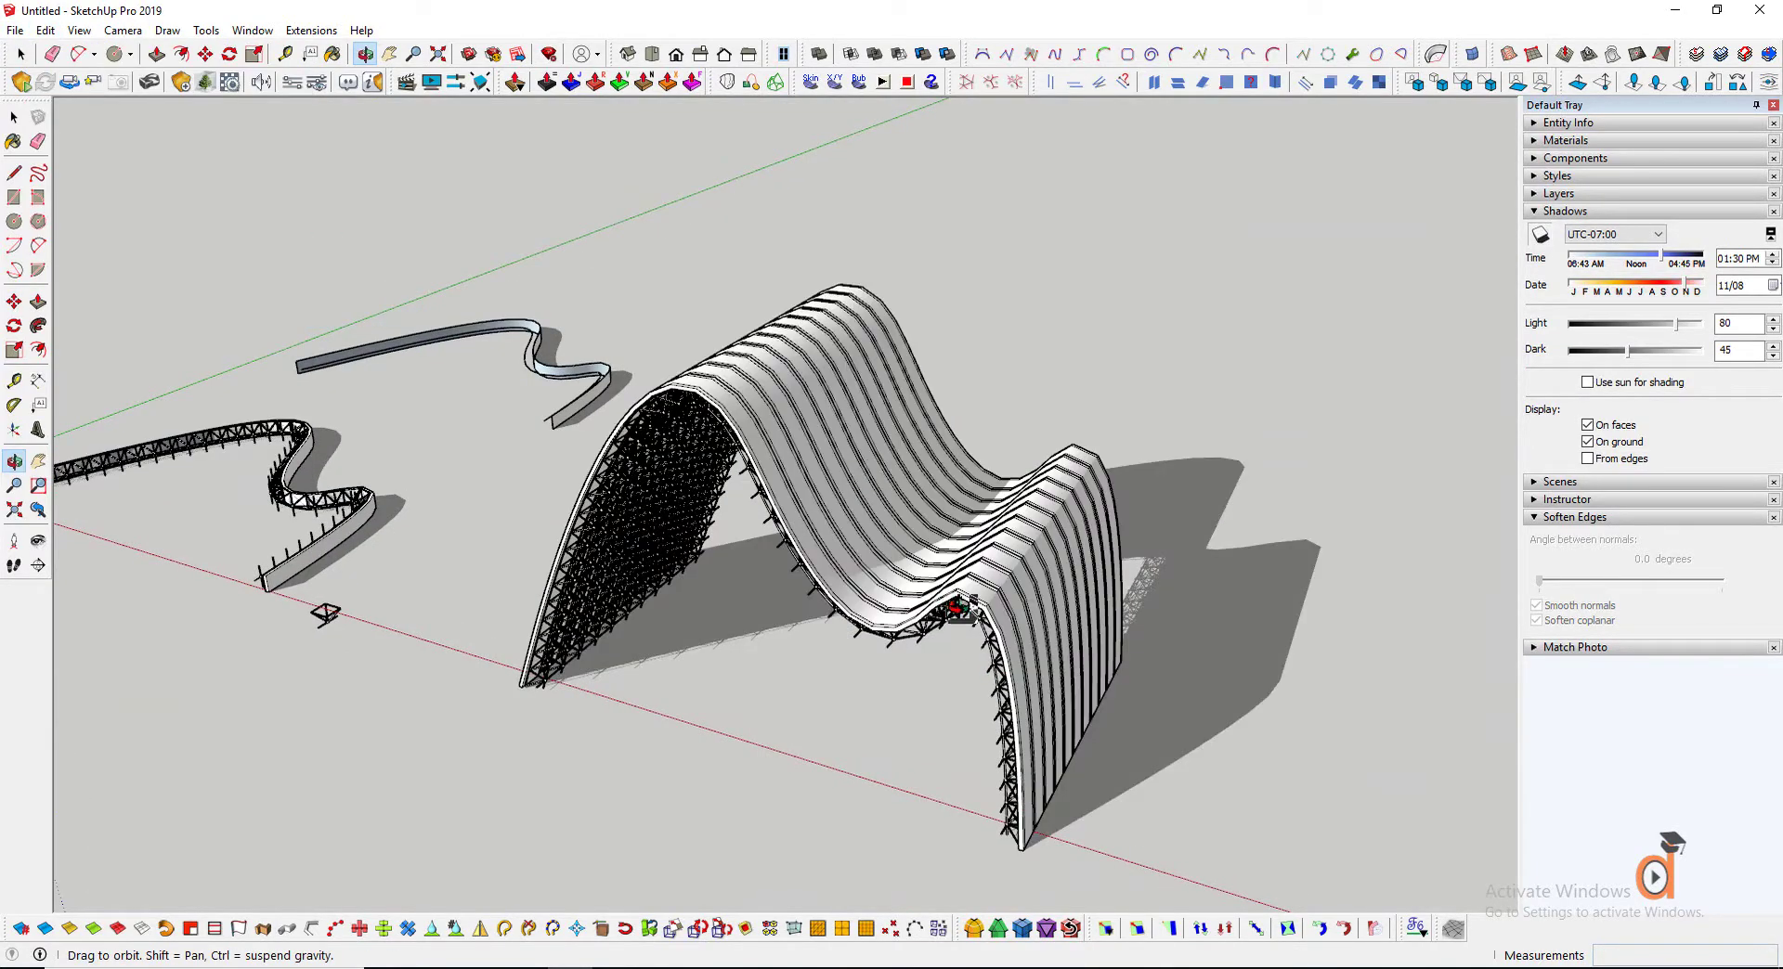
Look at the covered roof's underside and lattice from near ground level, from close up to a view of the whole structure
{"action": "middle_click_drag", "start_coordinate": [1057, 689], "coordinate": [742, 530]}
{"action": "middle_click_drag", "start_coordinate": [415, 491], "coordinate": [558, 601]}
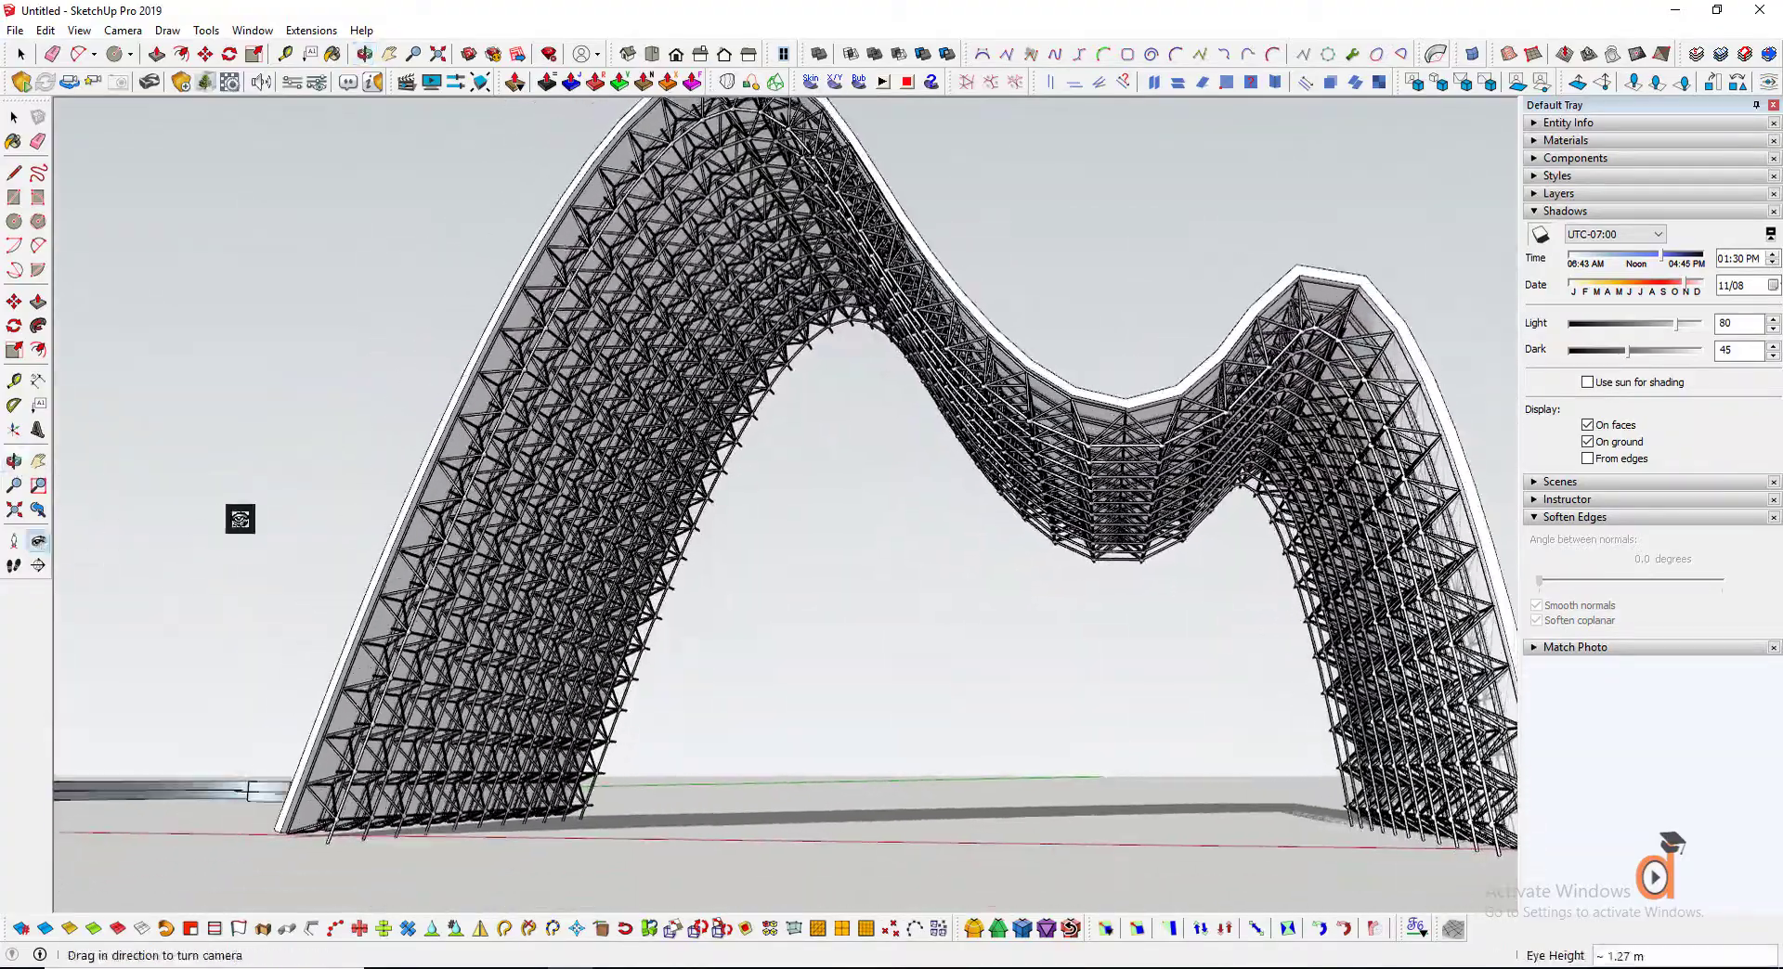
{"action": "left_click_drag", "start_coordinate": [238, 517], "coordinate": [1225, 906]}
{"action": "scroll", "coordinate": [1141, 791], "scroll_direction": "down", "scroll_amount": 5}
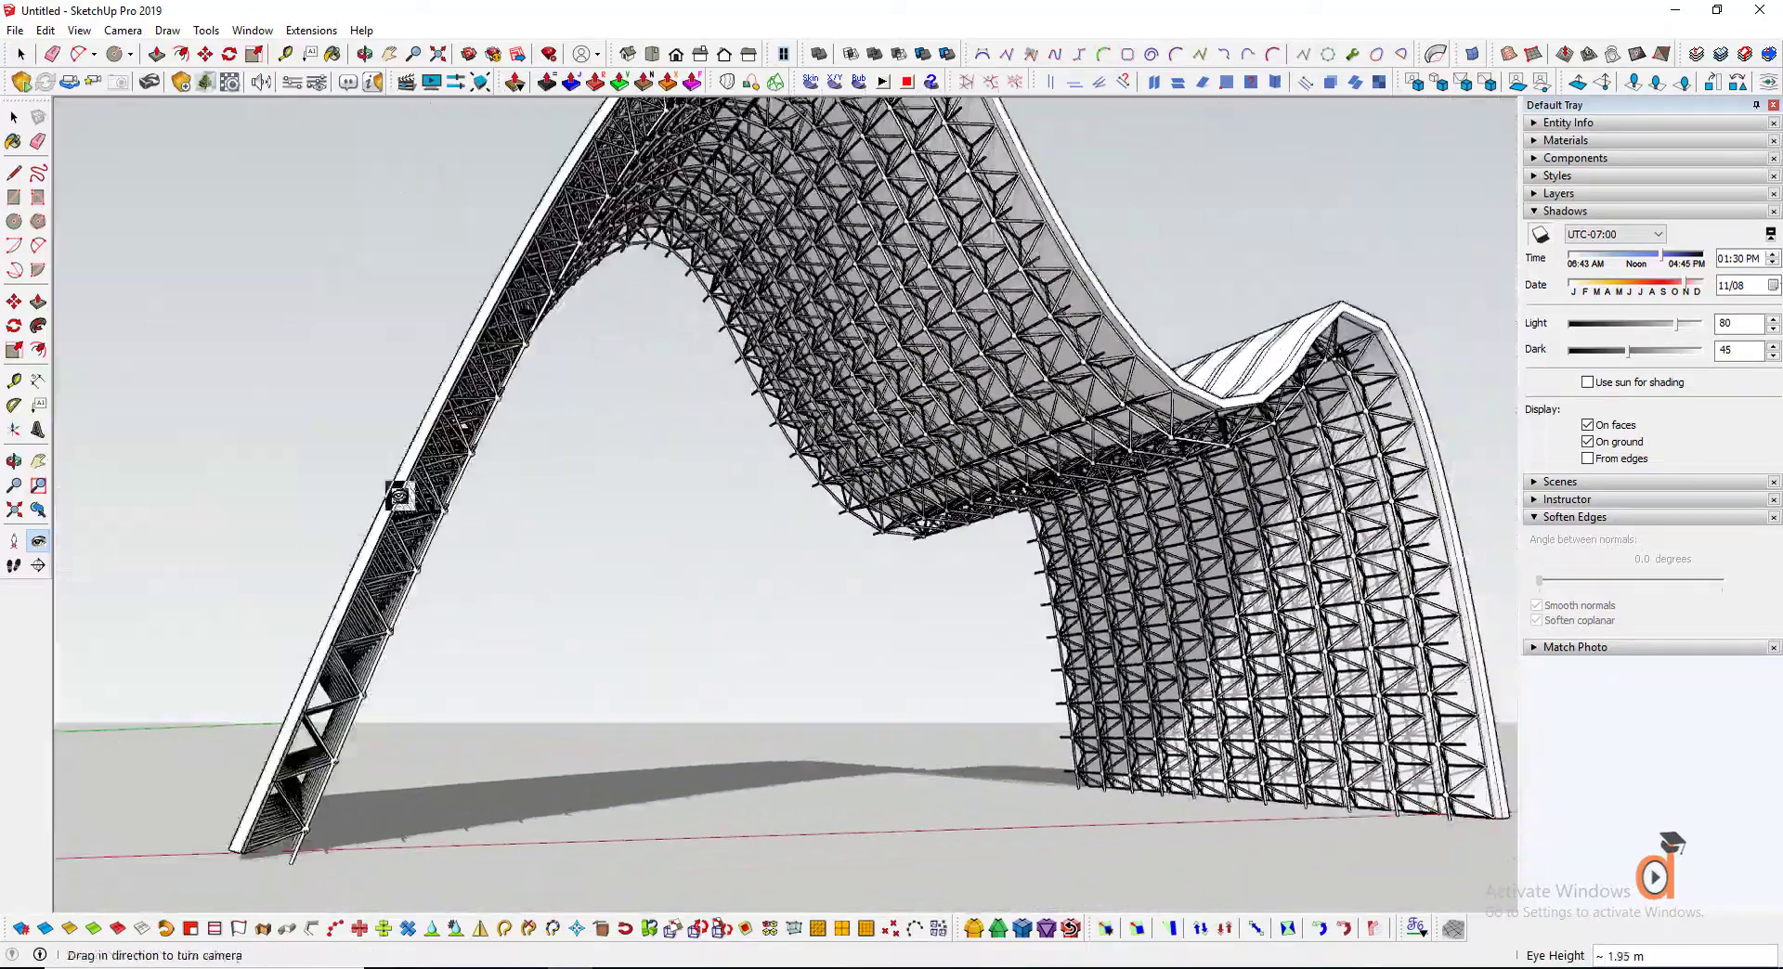
{"action": "left_click_drag", "start_coordinate": [399, 496], "coordinate": [679, 695]}
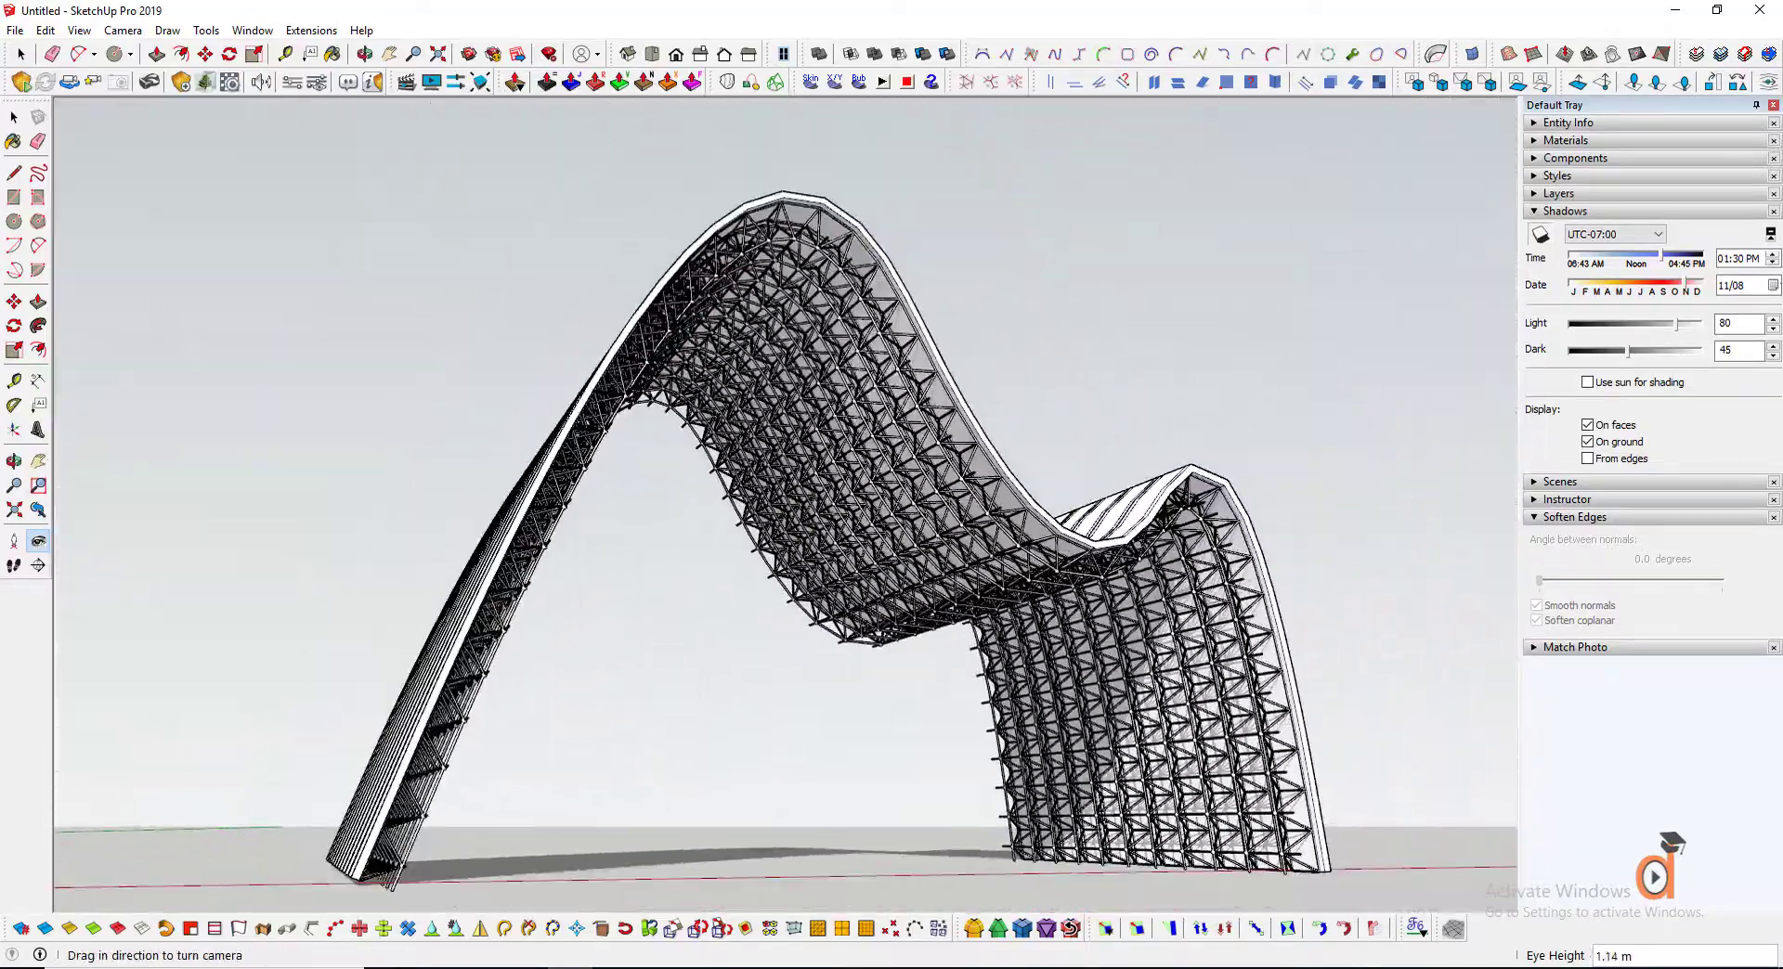